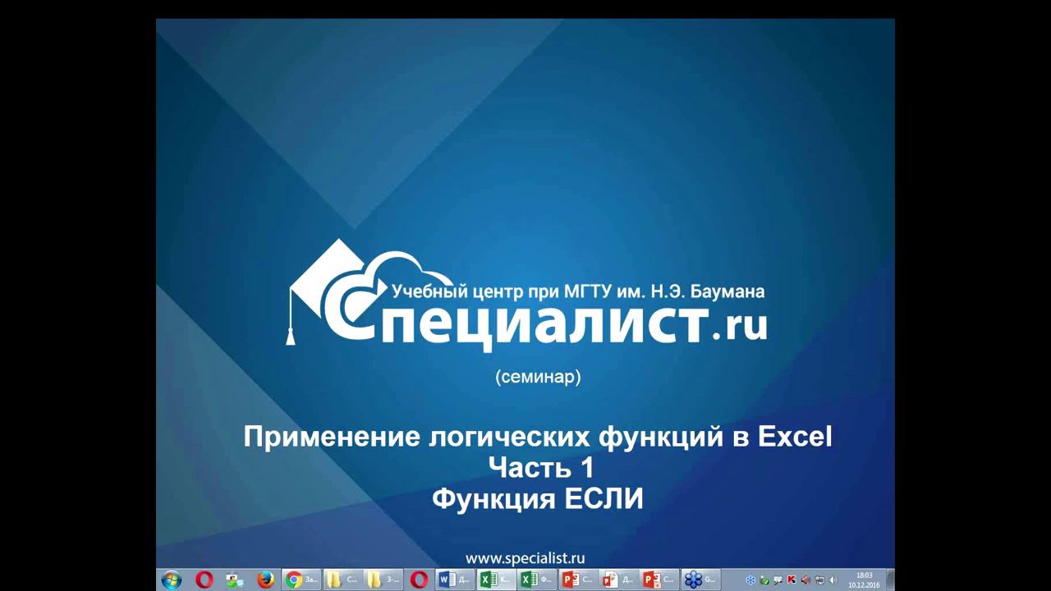
Advance past the title, bio and Мои курсы slides to the Цепочка семинаров по теме slide.
click(460, 100)
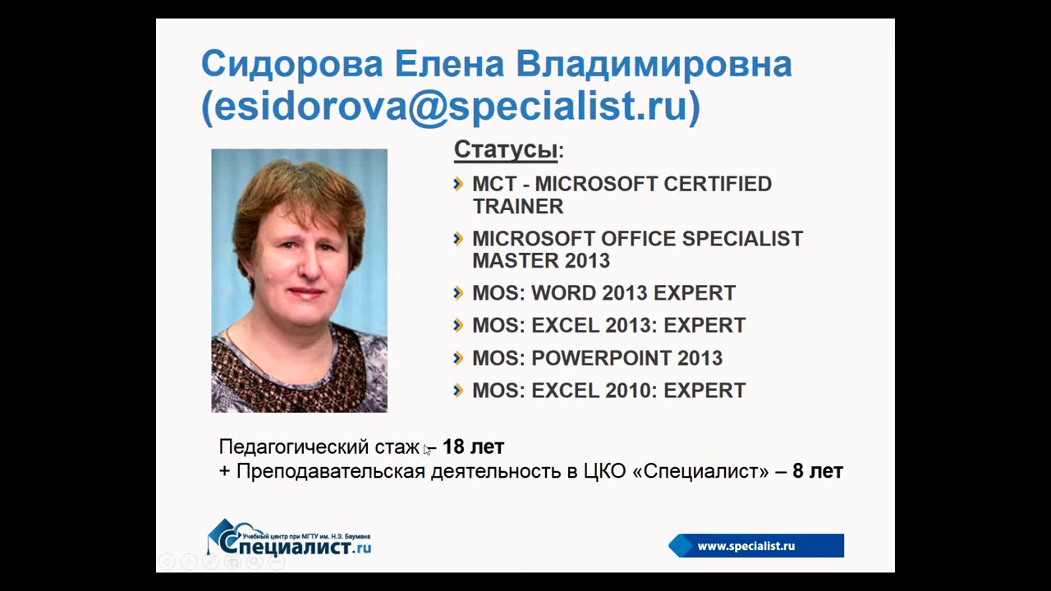
key(Right)
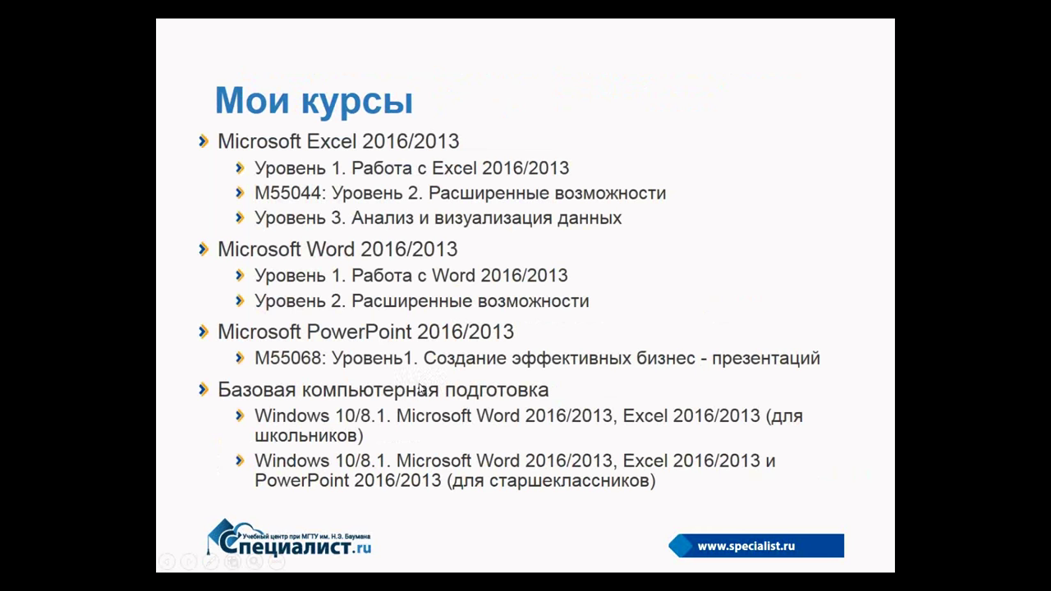
click(689, 261)
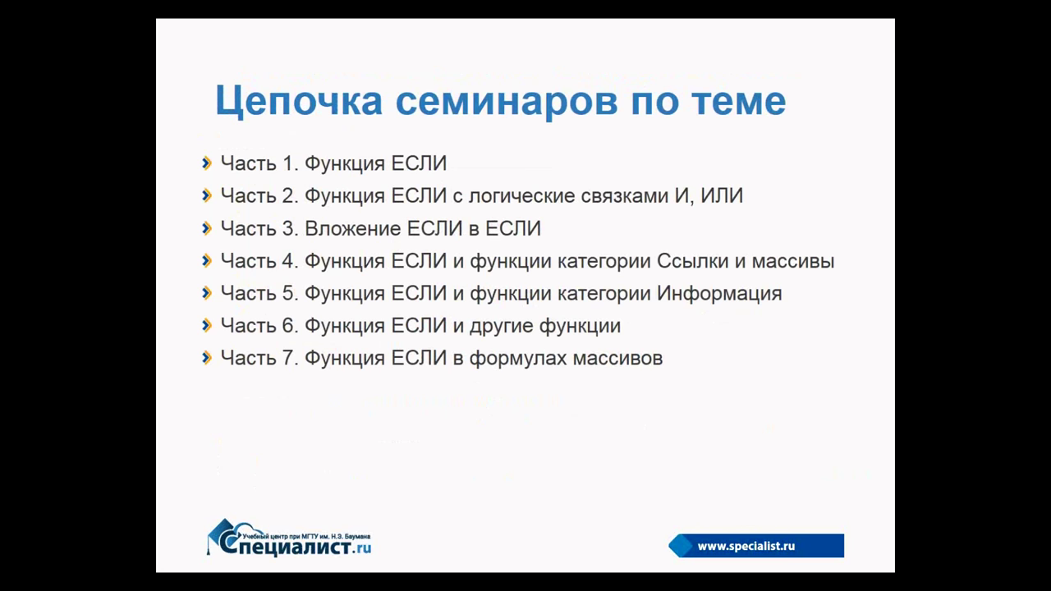
Advance to the Содержание семинара slide outlining logical functions and the full and partial ЕСЛИ.
click(525, 403)
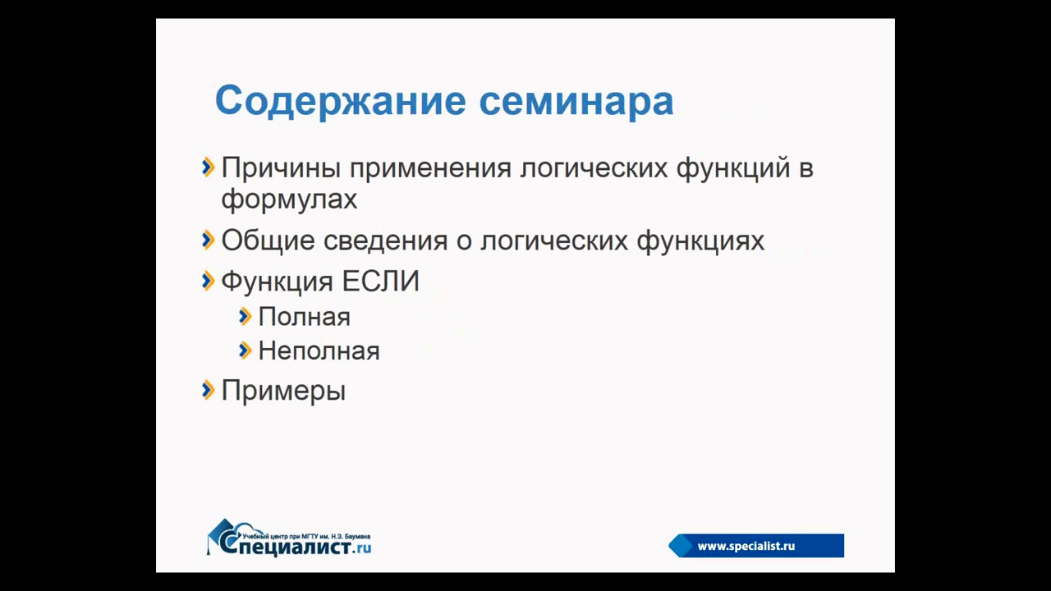
Advance to the slide asking when to use logical functions.
key(Right)
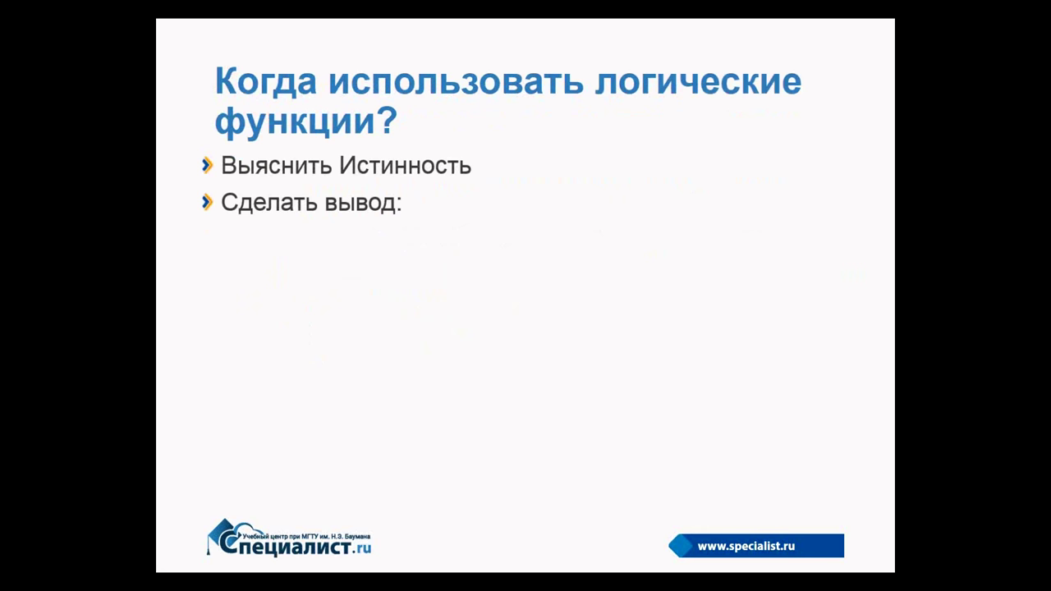
Reveal the Логический, Текстовый and Числовой outcomes, then advance to the logical-functions overview slide.
key(Right)
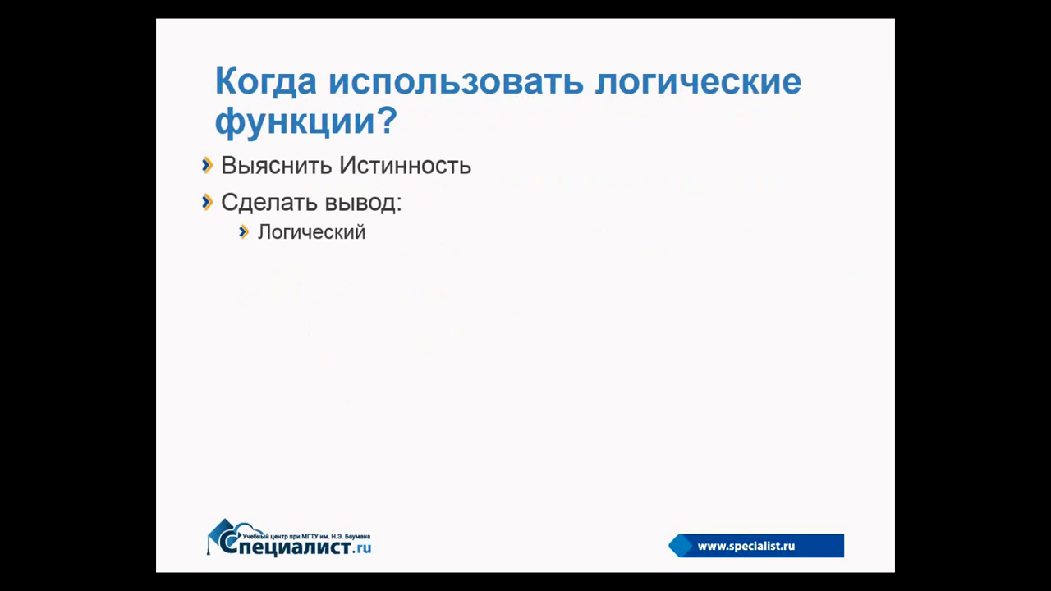
key(Right)
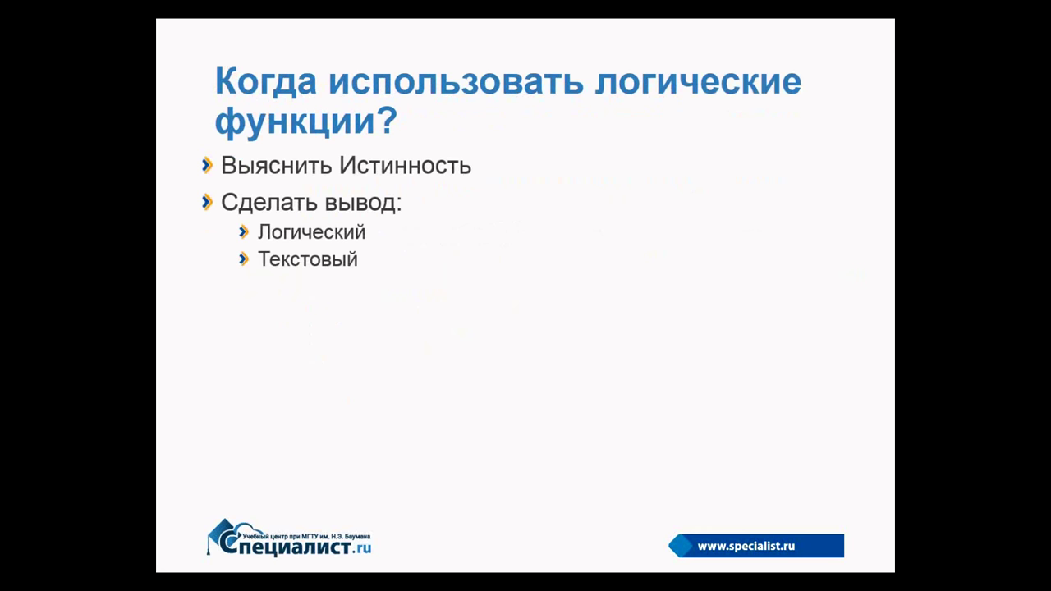
key(Right)
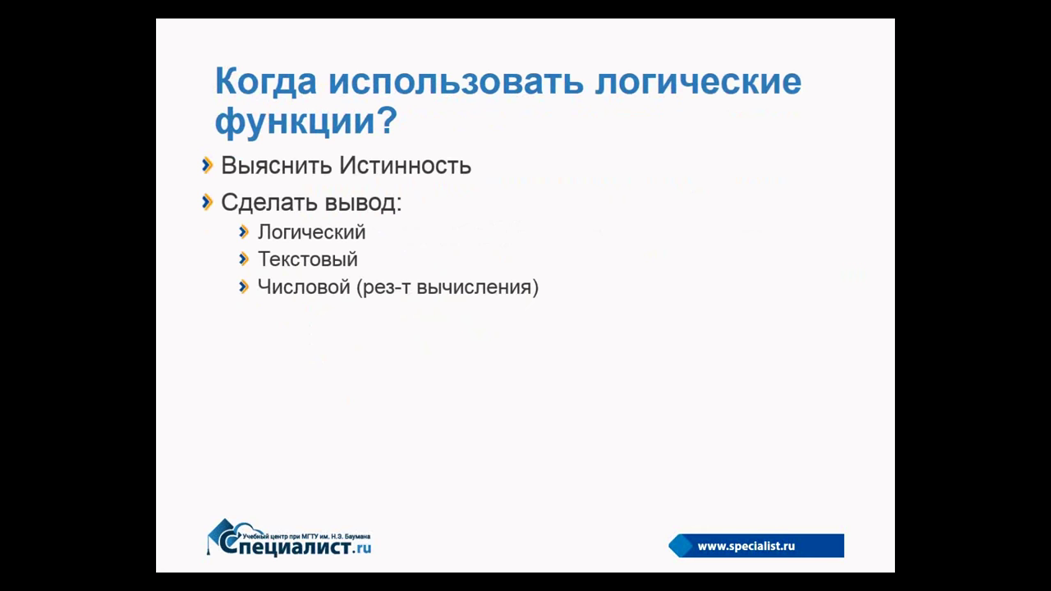
key(Right)
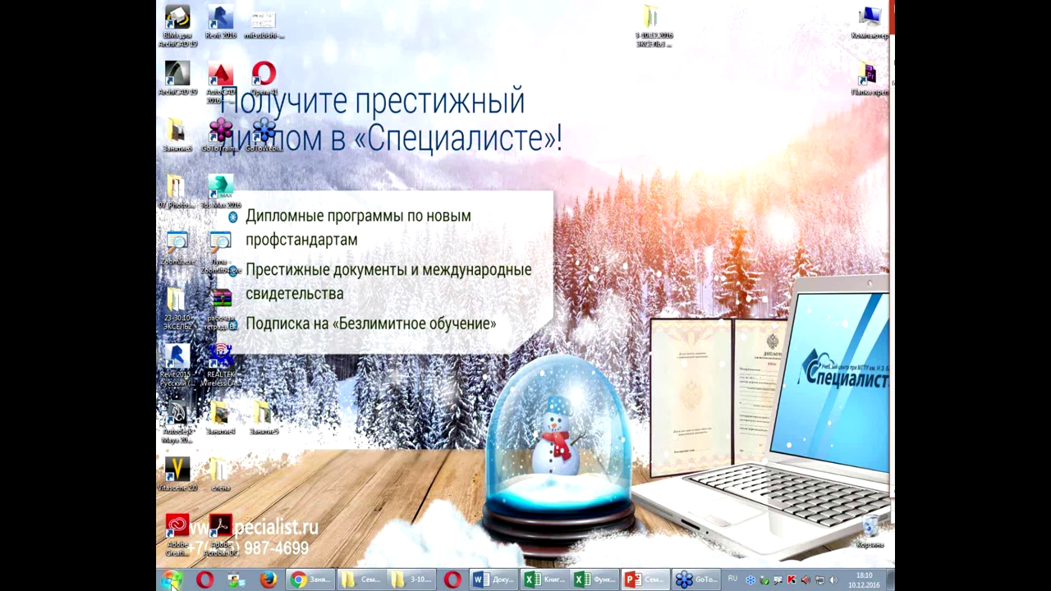
Launch Excel with a blank workbook, entering 10 in A1 and 0 in B1.
click(172, 580)
click(200, 397)
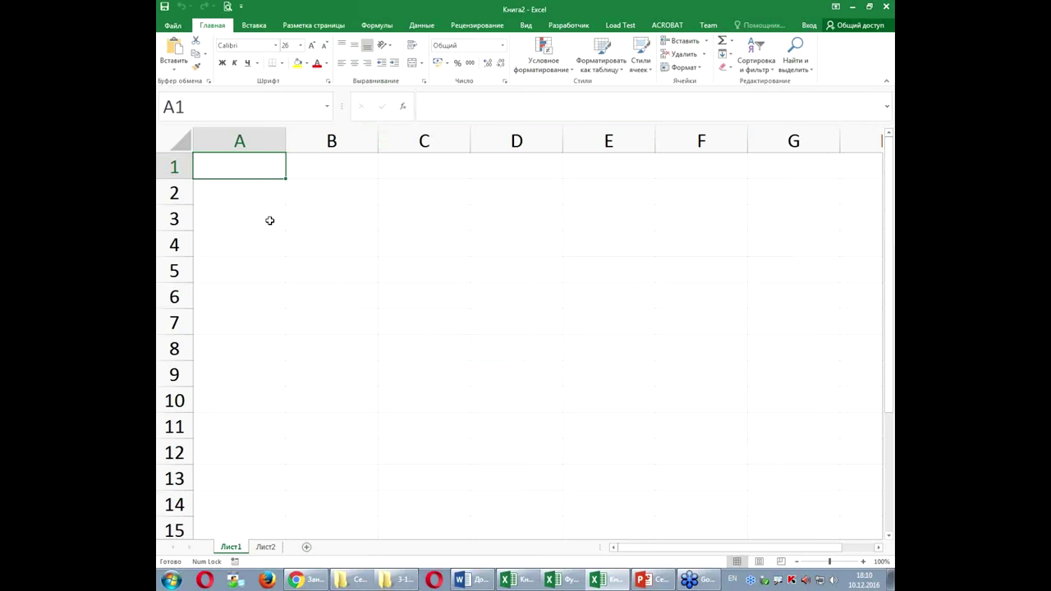
text(10)
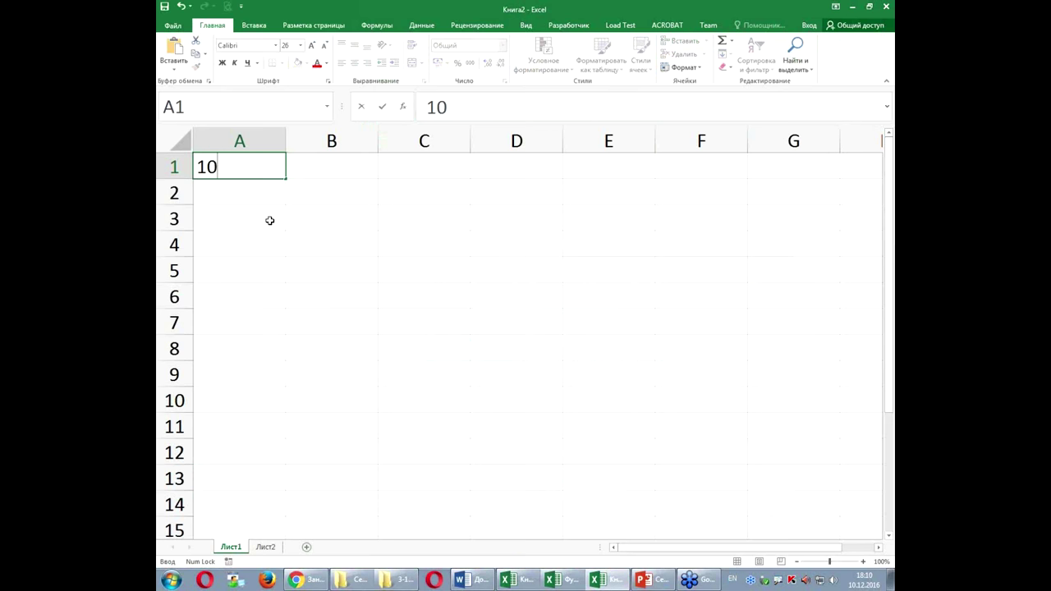
key(Return)
key(Right)
key(Up)
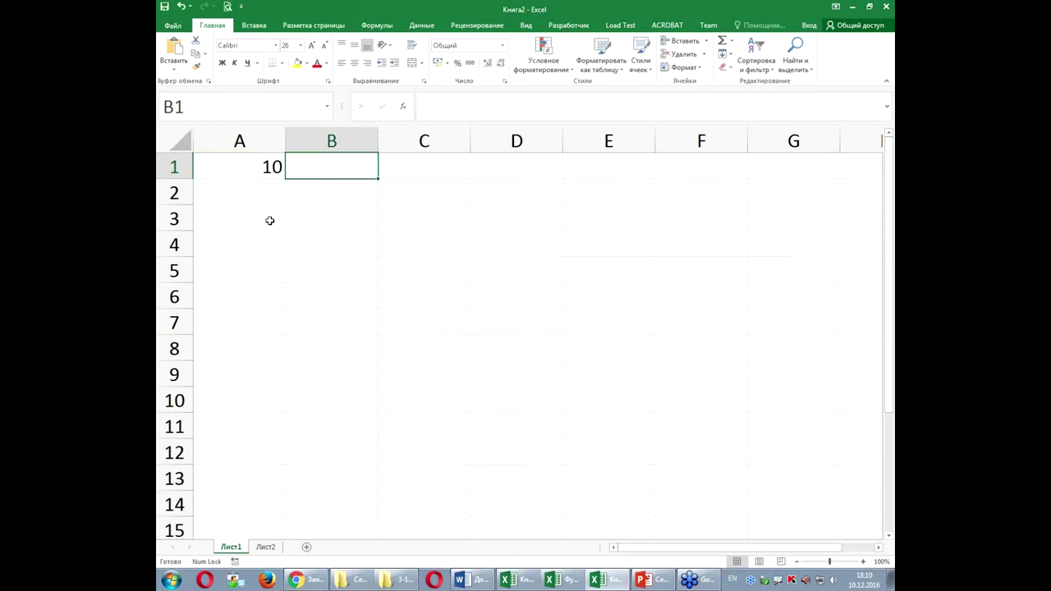
text(0)
key(Return)
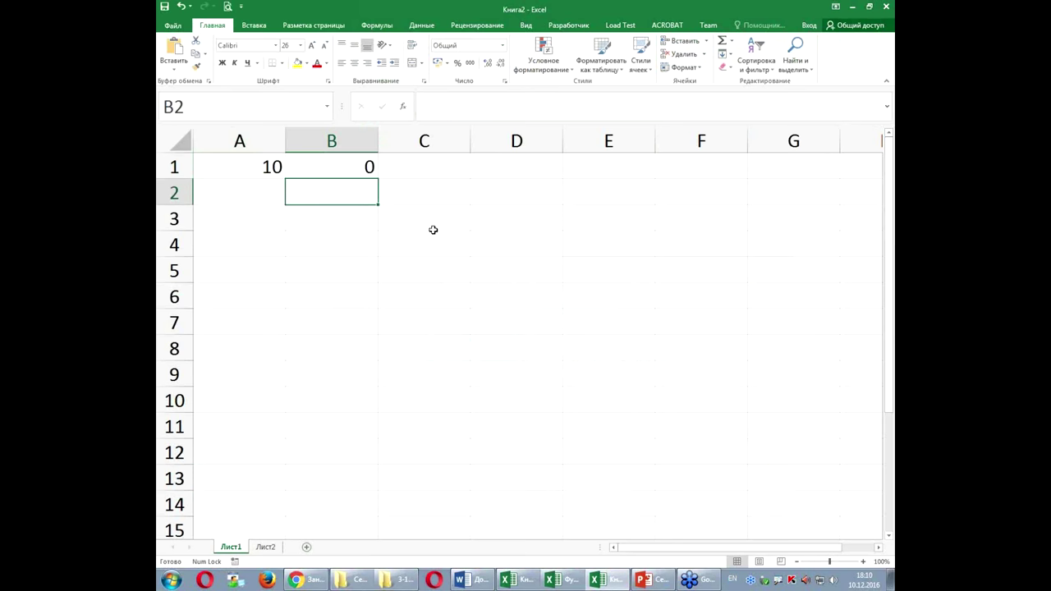
click(447, 171)
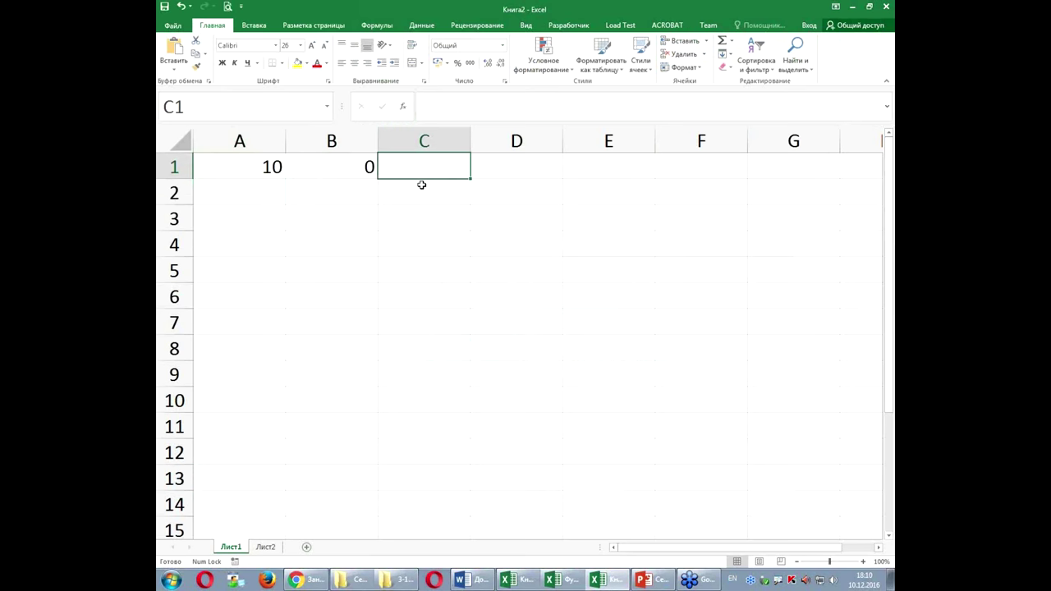
Enter the comparison =A1>B1 in C1, which returns ИСТИНА.
text(=)
click(246, 165)
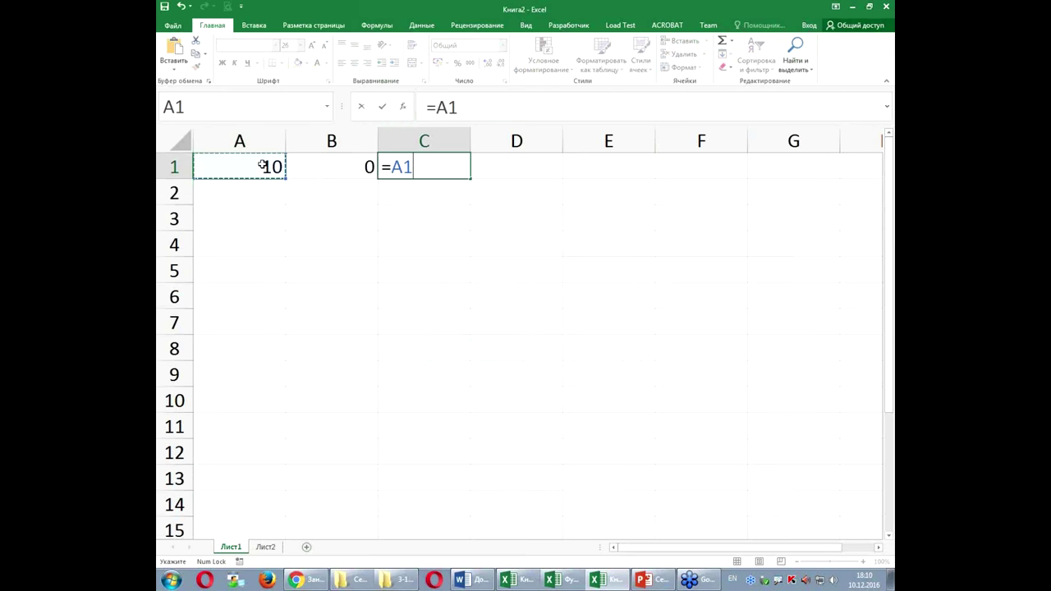
key(alt+shift)
text(Ю)
key(BackSpace)
key(alt+shift)
text(>)
click(316, 170)
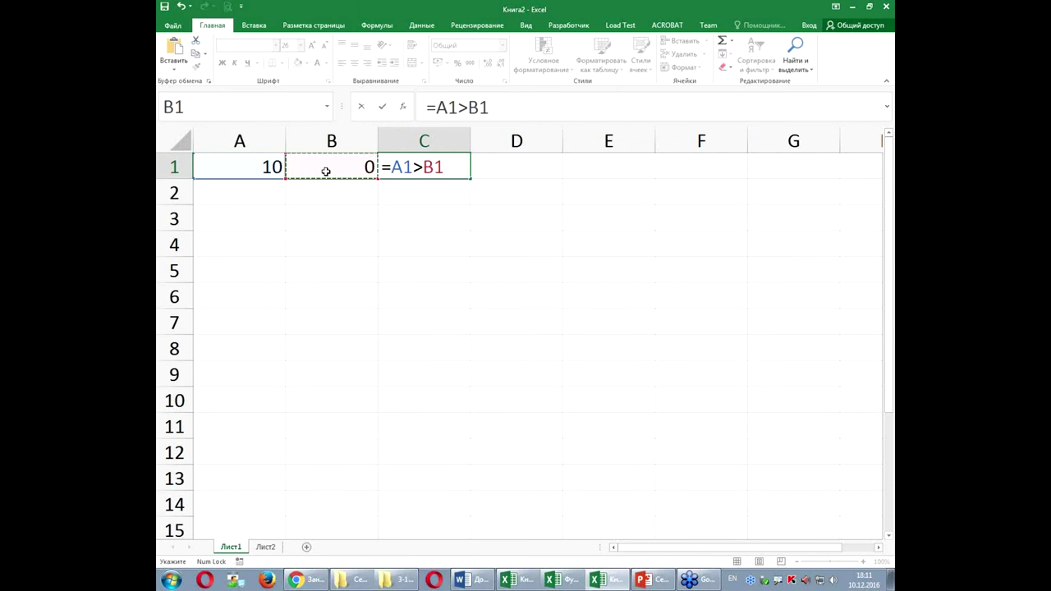
key(Return)
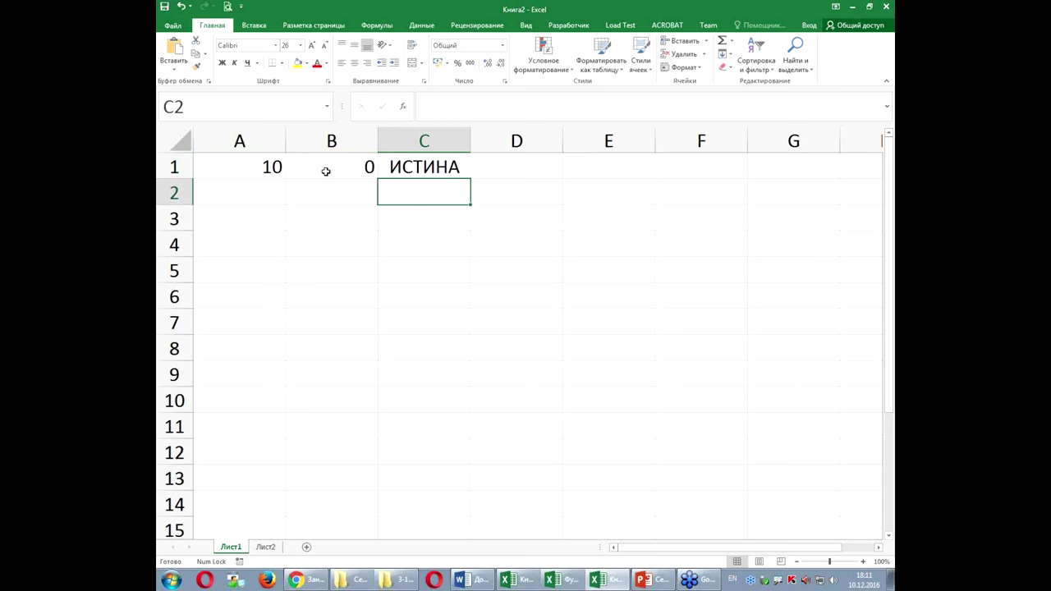
Change B1 to 20 so C1's =A1>B1 now returns ЛОЖЬ.
click(415, 168)
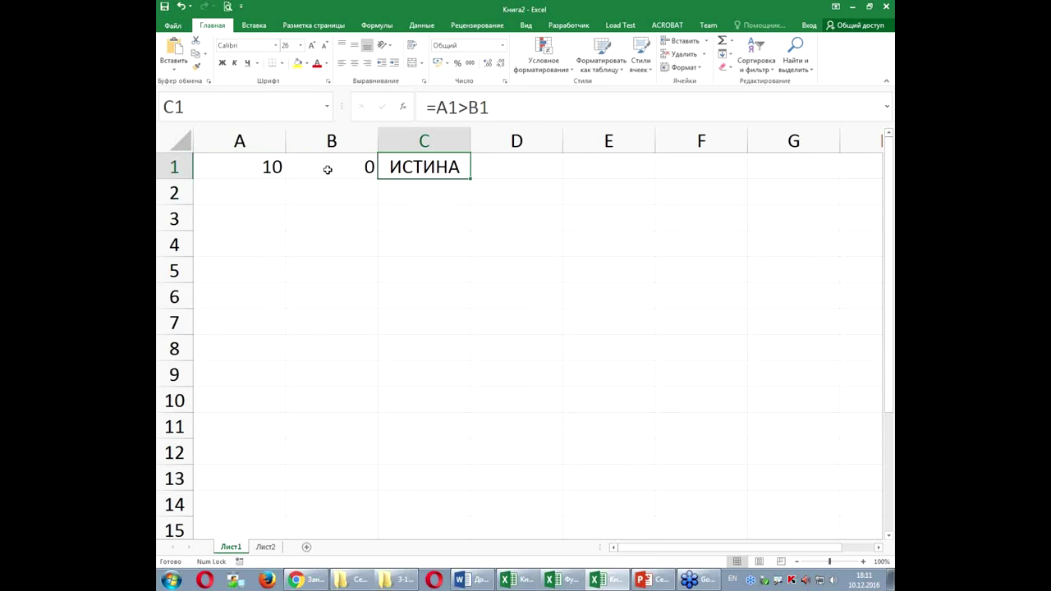
click(320, 167)
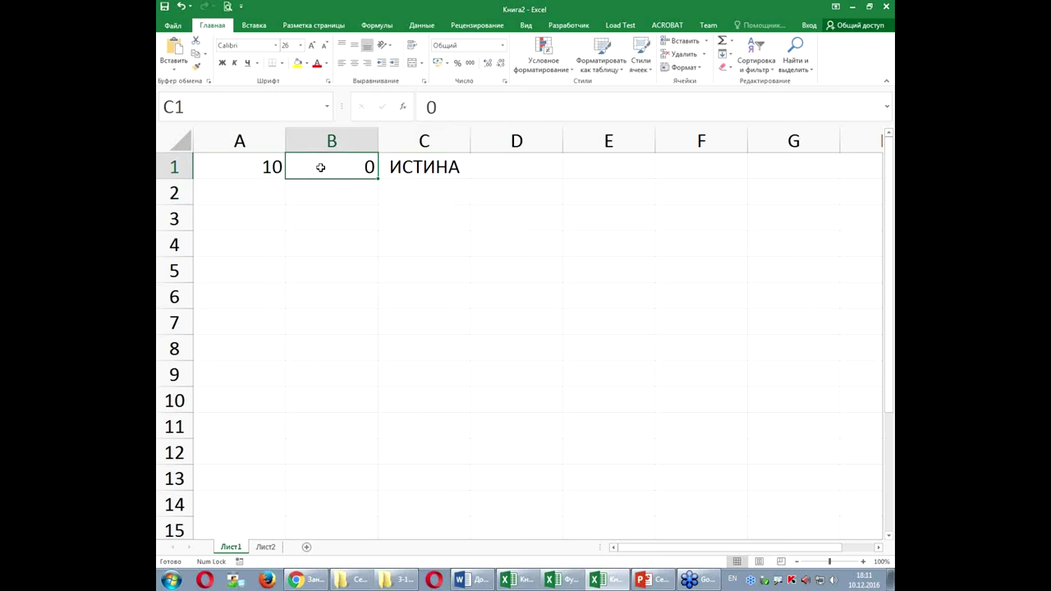
text(20)
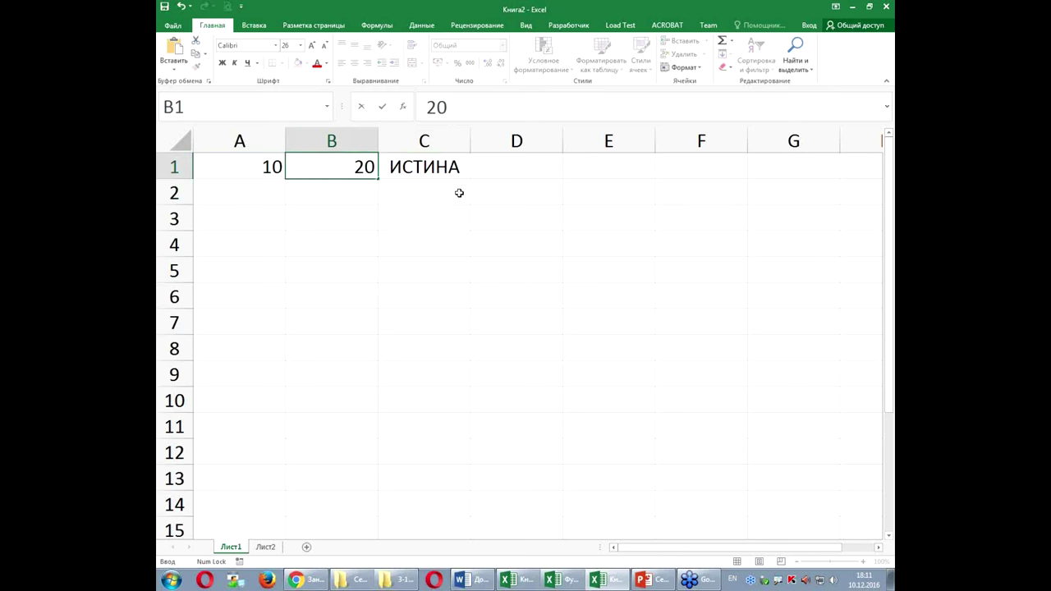
key(Return)
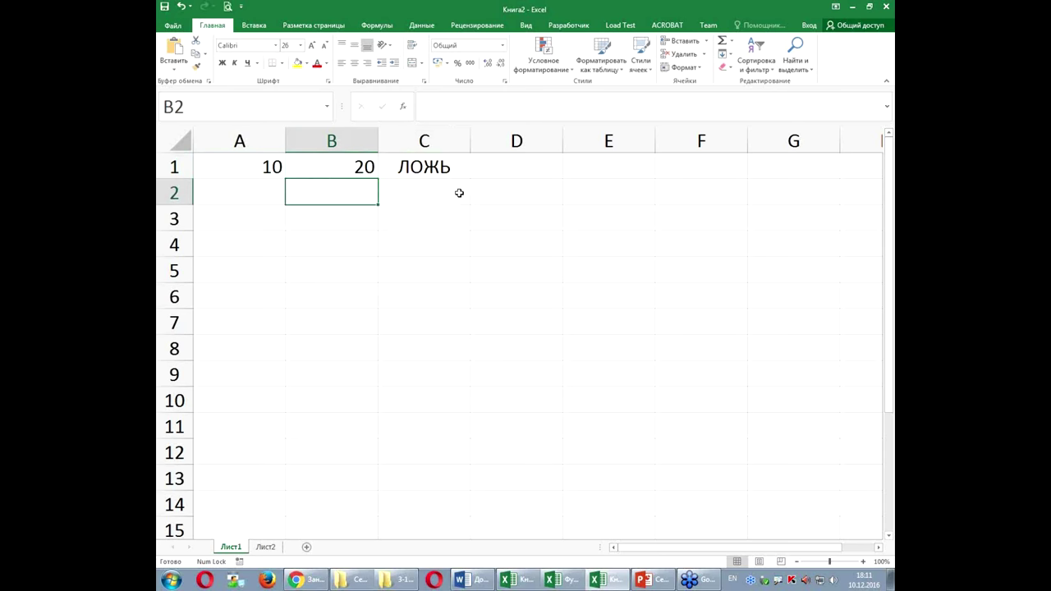
click(433, 167)
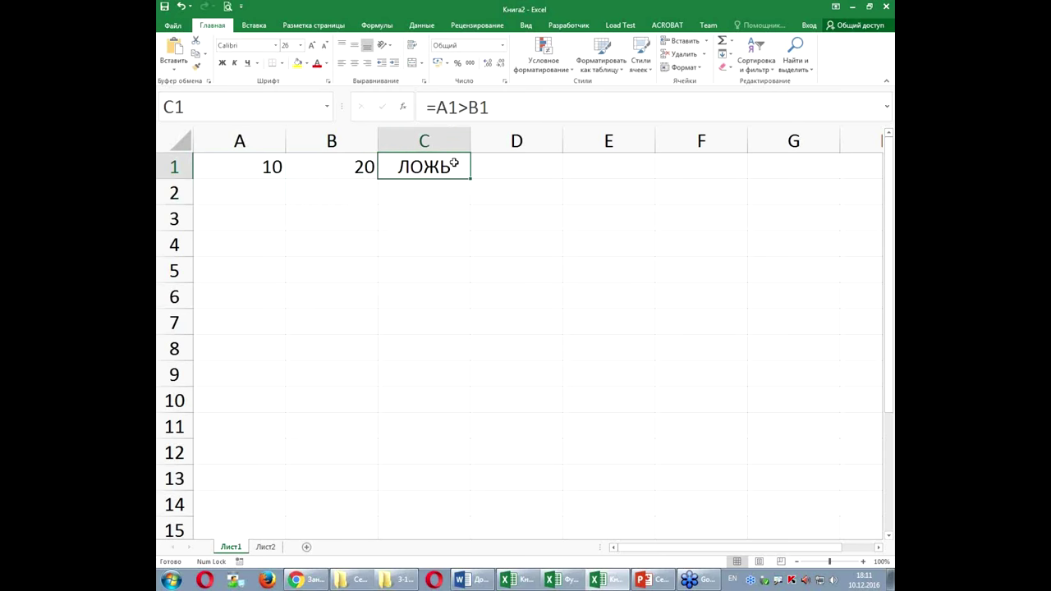
double_click(453, 165)
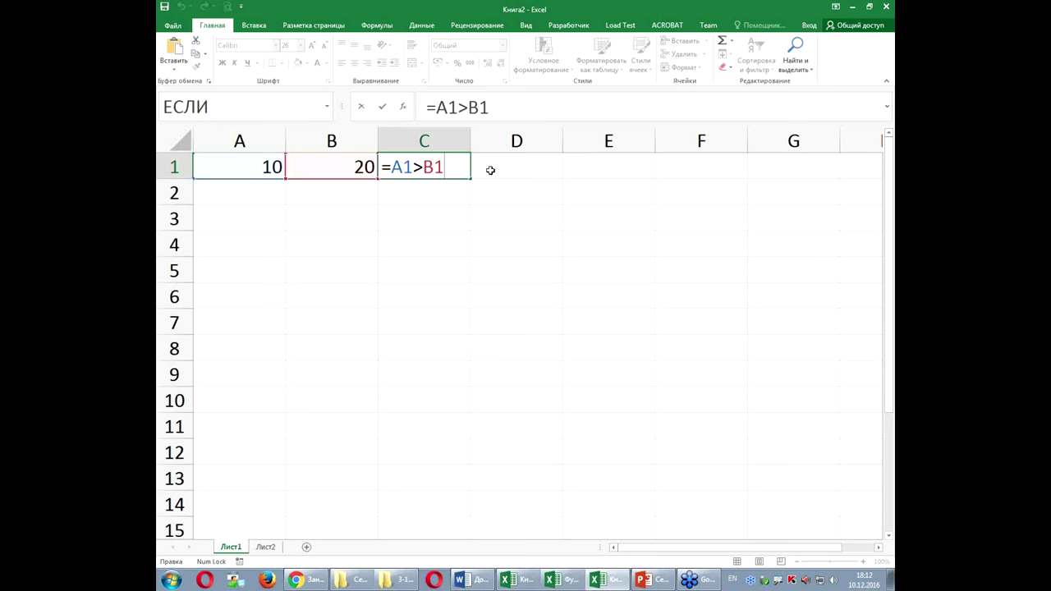
key(Return)
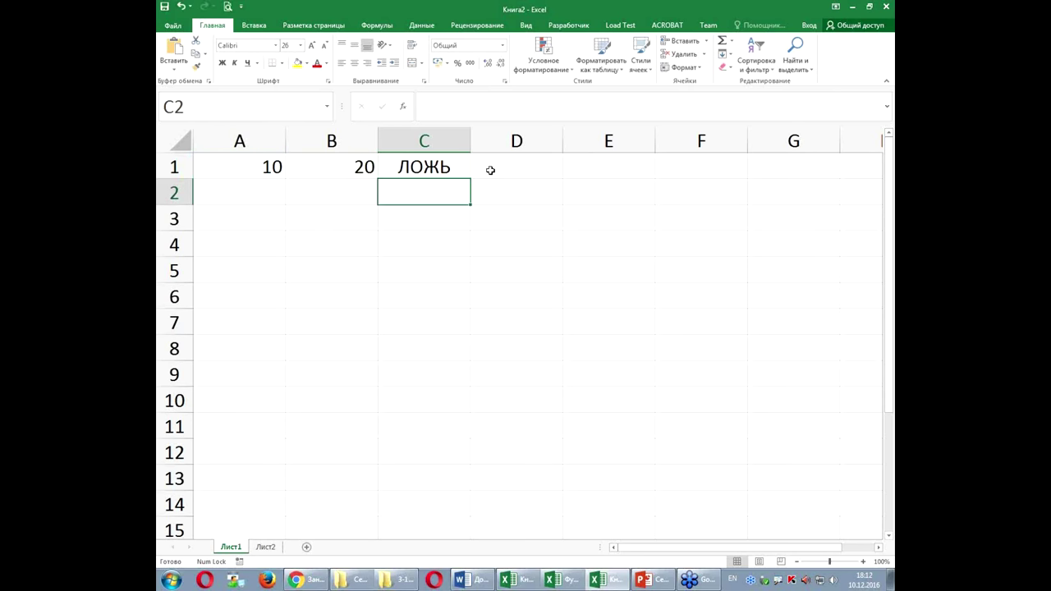
click(403, 165)
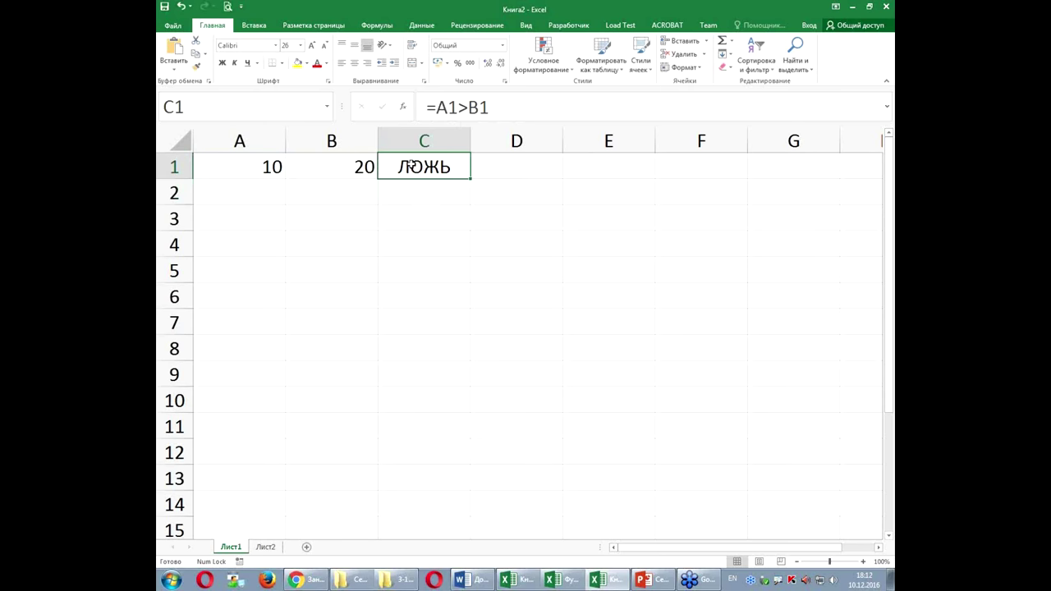
click(261, 212)
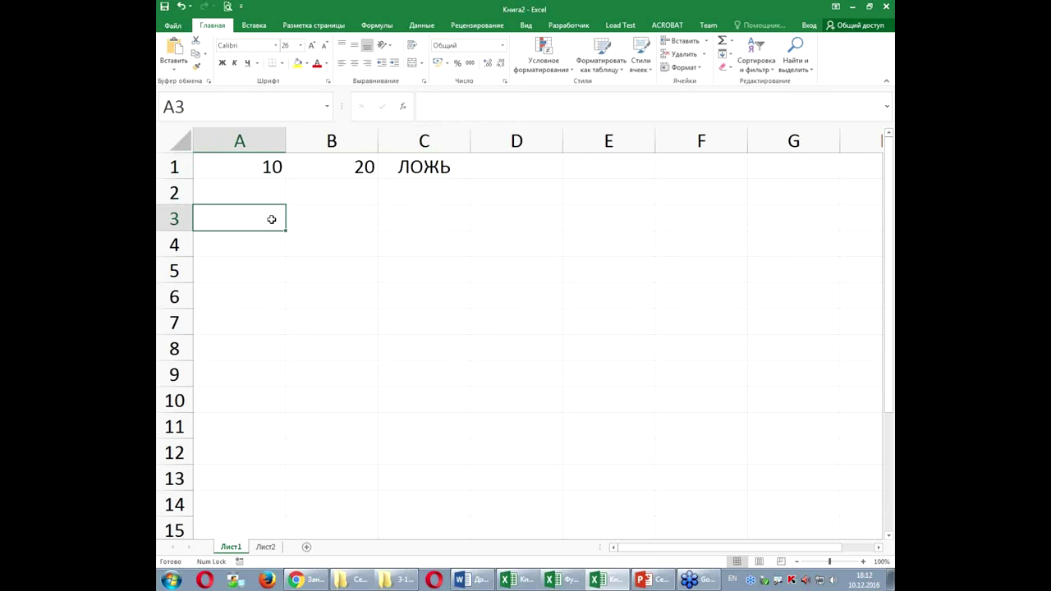
Enter the =ИСТИНА formula in A3.
text(=bc)
key(BackSpace)
key(BackSpace)
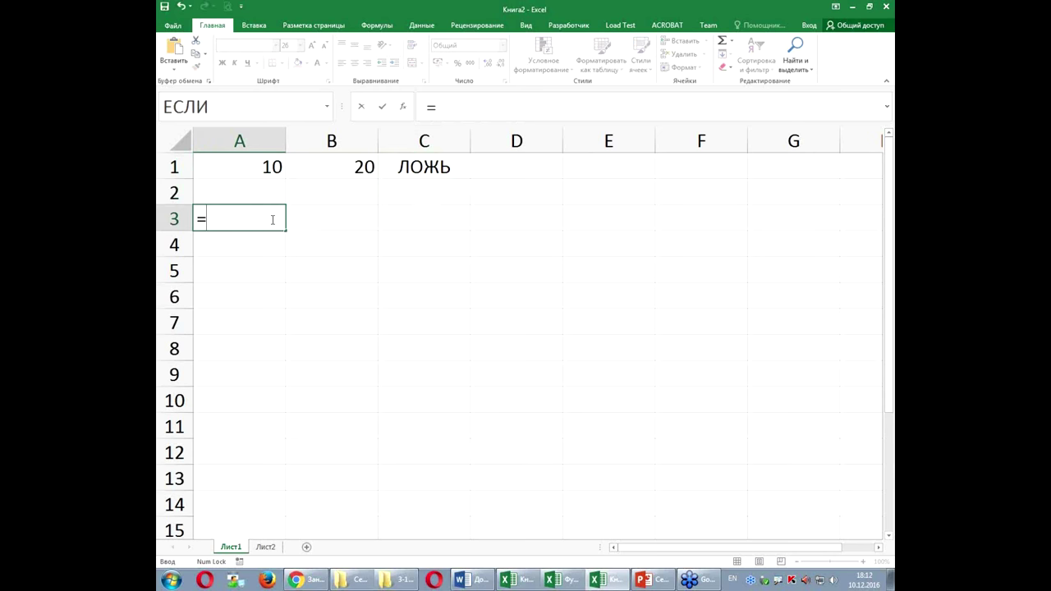
text(ис)
key(Down)
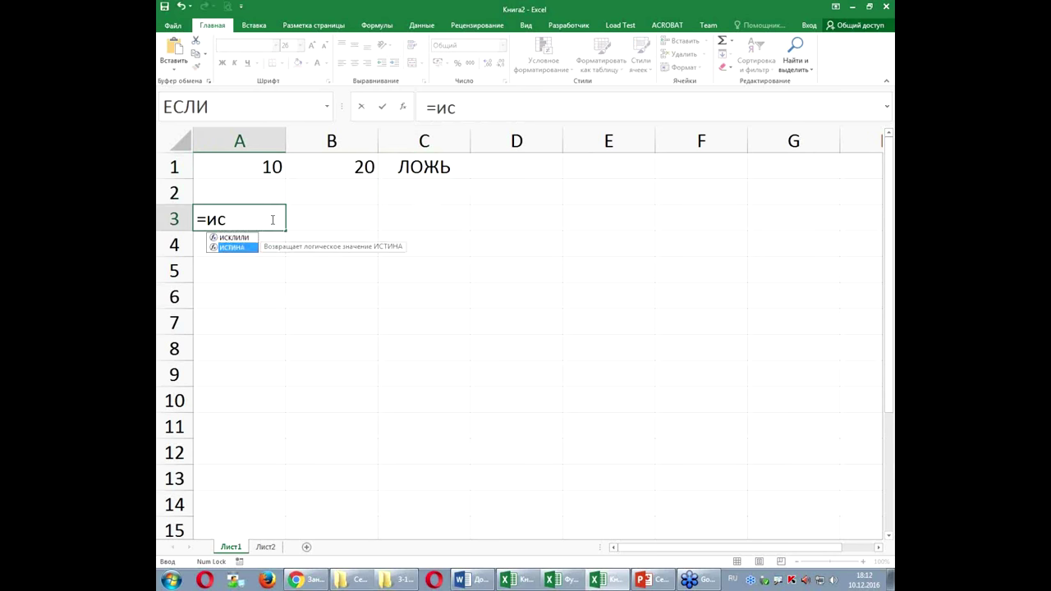
key(Tab)
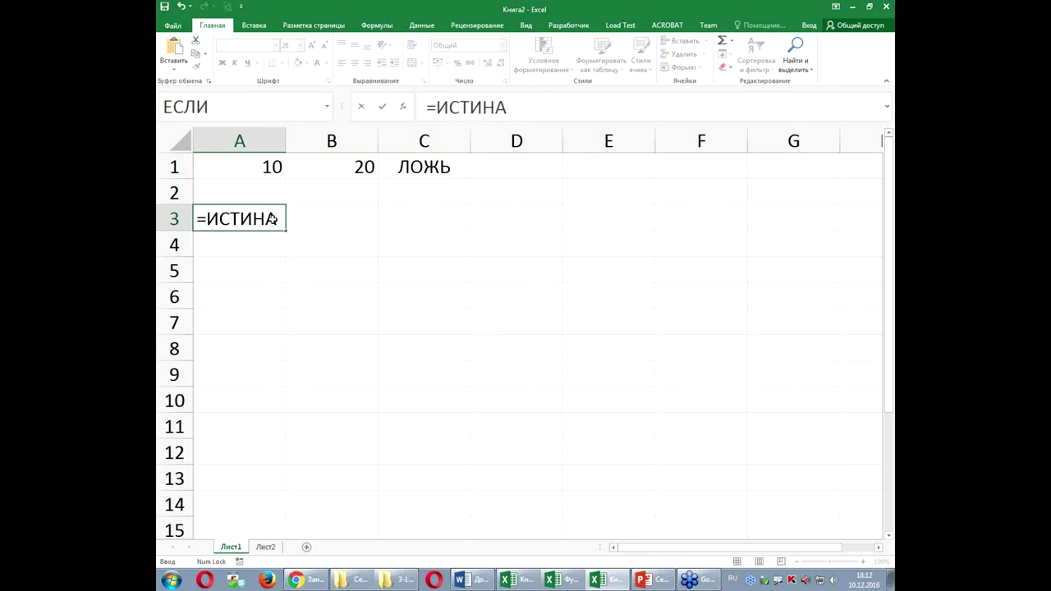
key(Return)
click(267, 218)
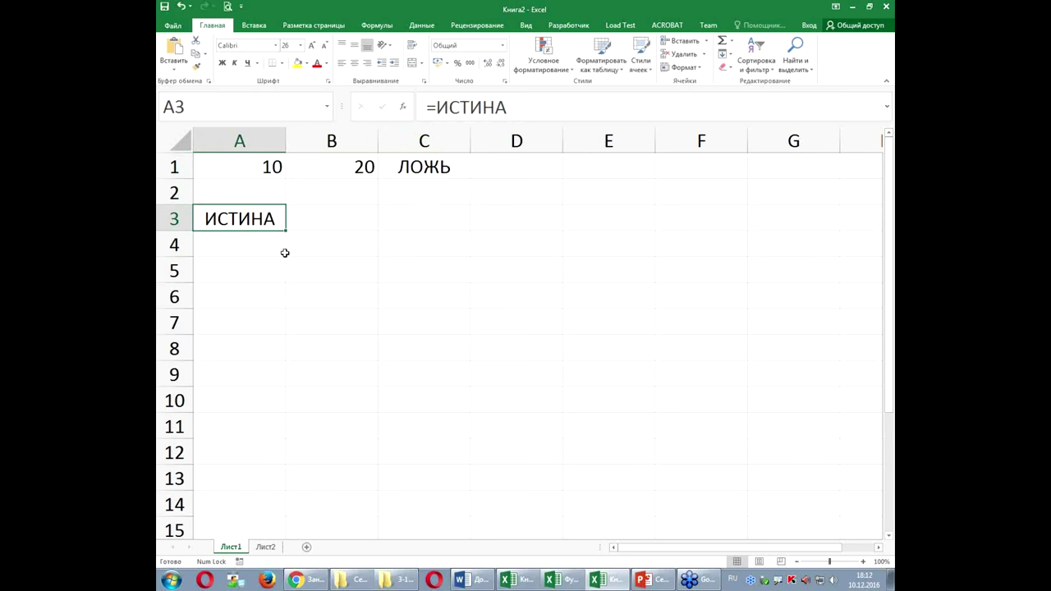
Enter =ЛОЖЬ in A4 and compare its formula with A3's.
click(243, 243)
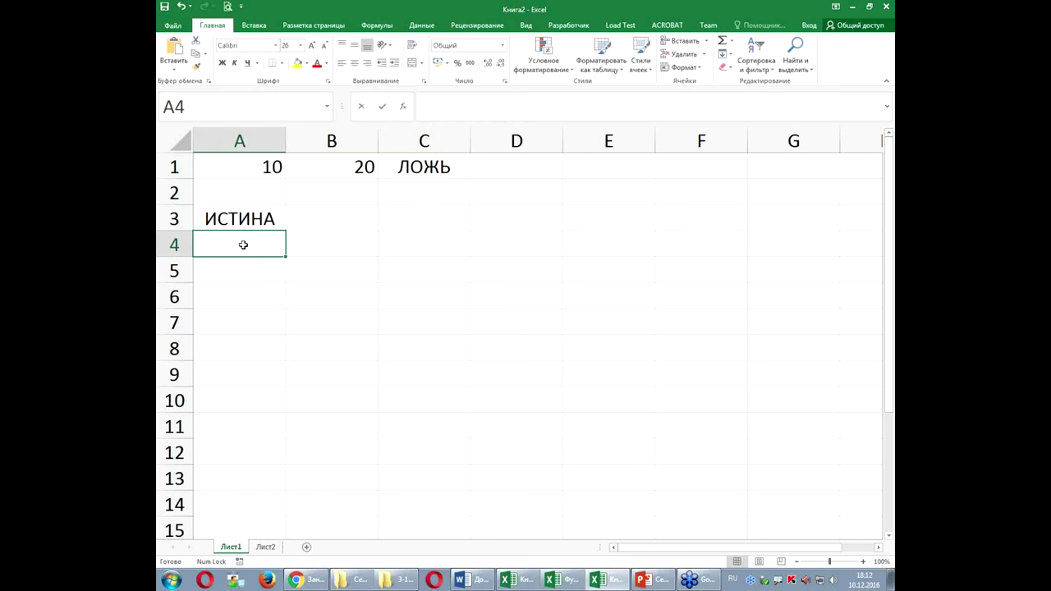
text(=ложь)
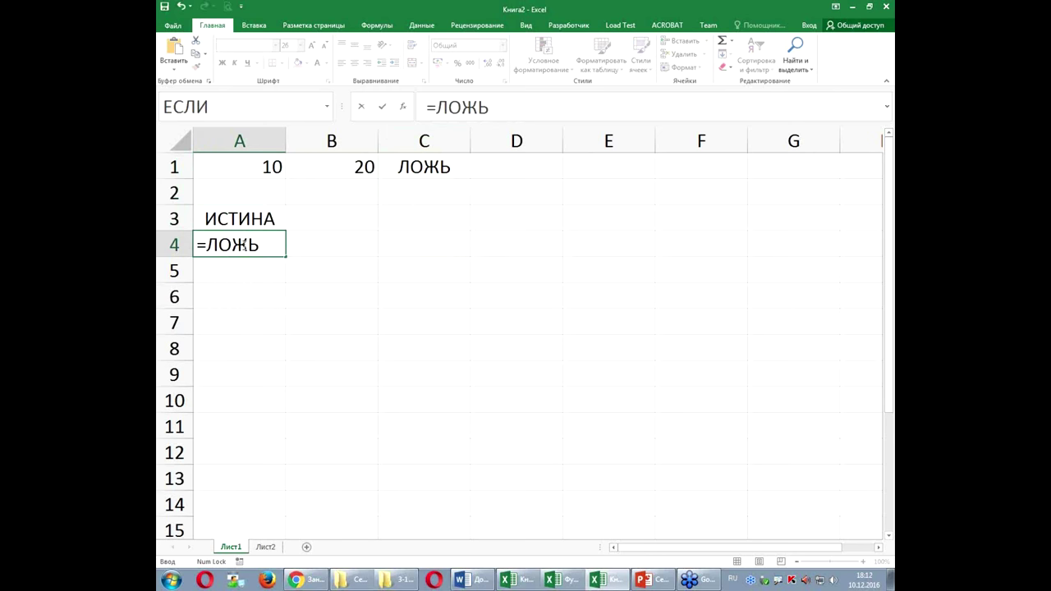
key(Return)
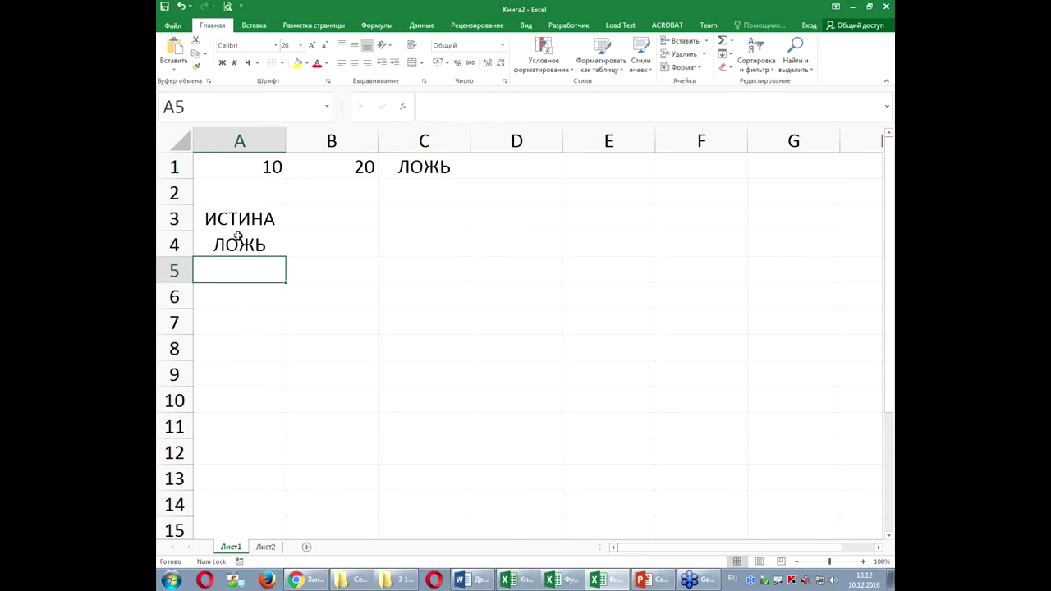
click(250, 220)
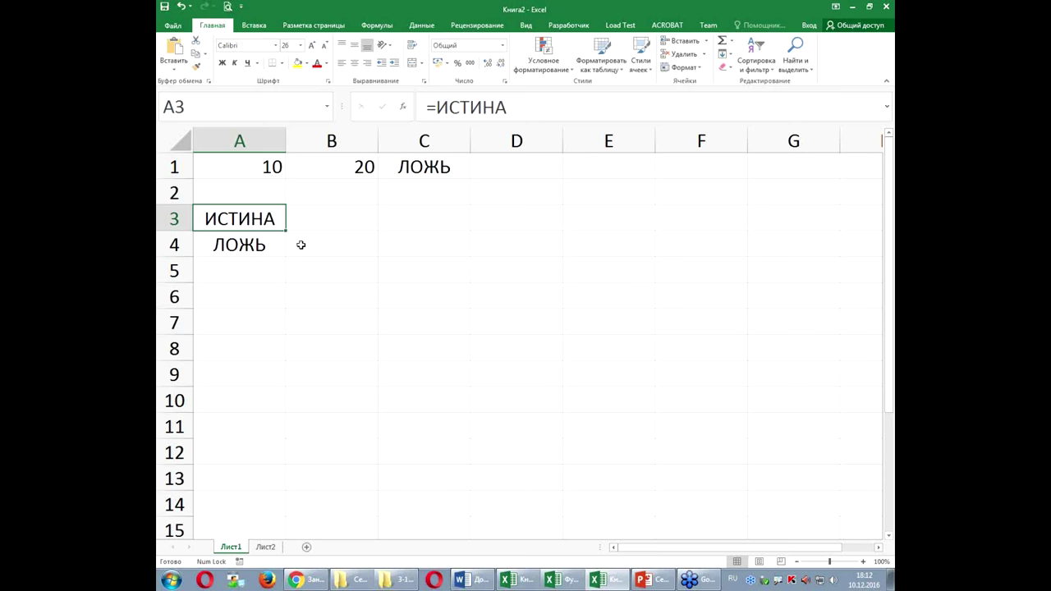
click(261, 247)
click(261, 221)
click(261, 250)
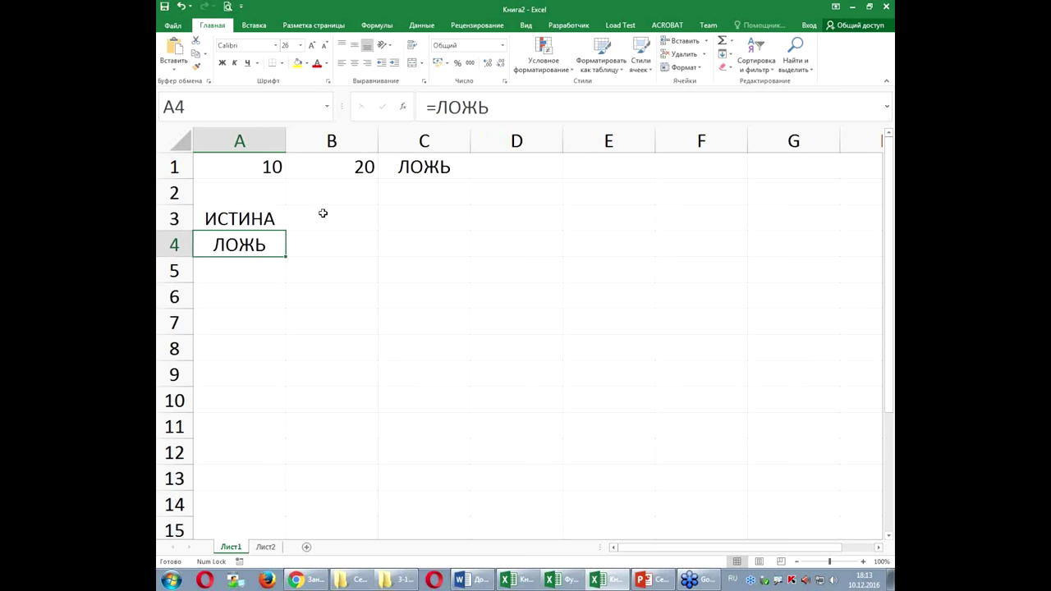
click(253, 220)
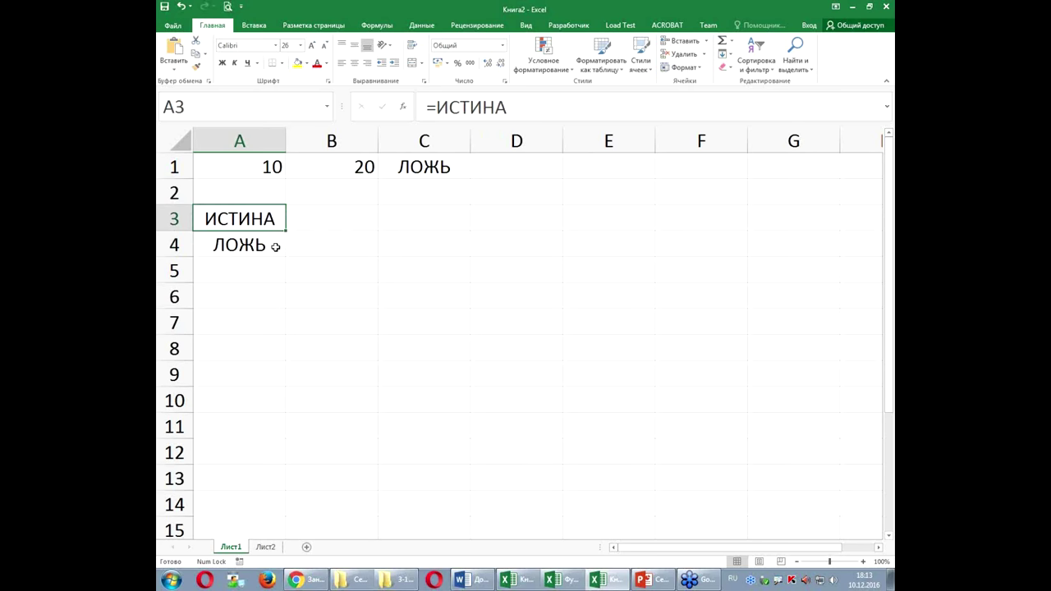
Begin a НЕ negation formula in C3.
click(242, 273)
click(415, 219)
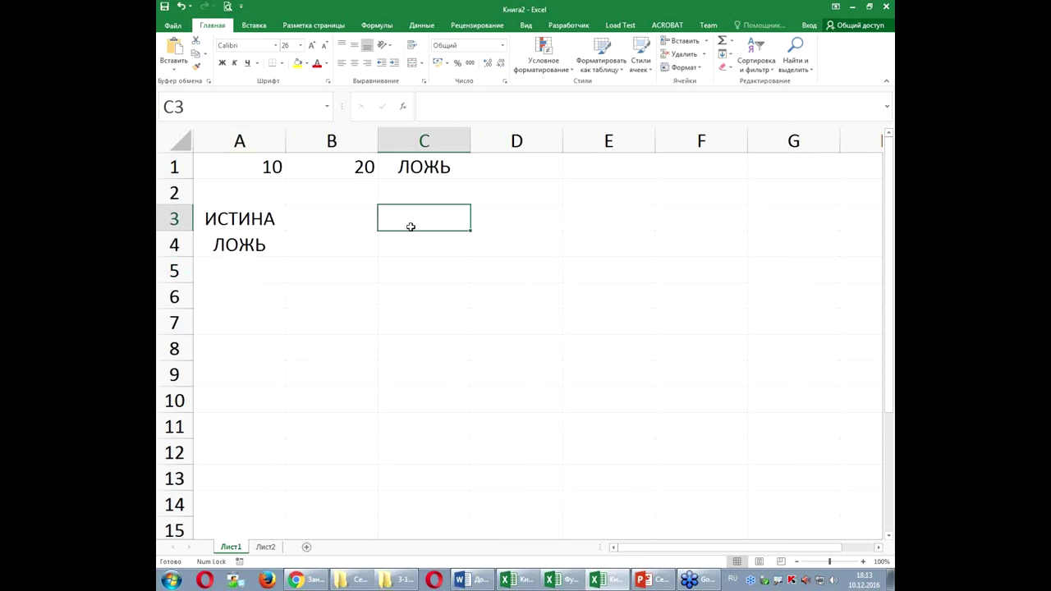
text(=)
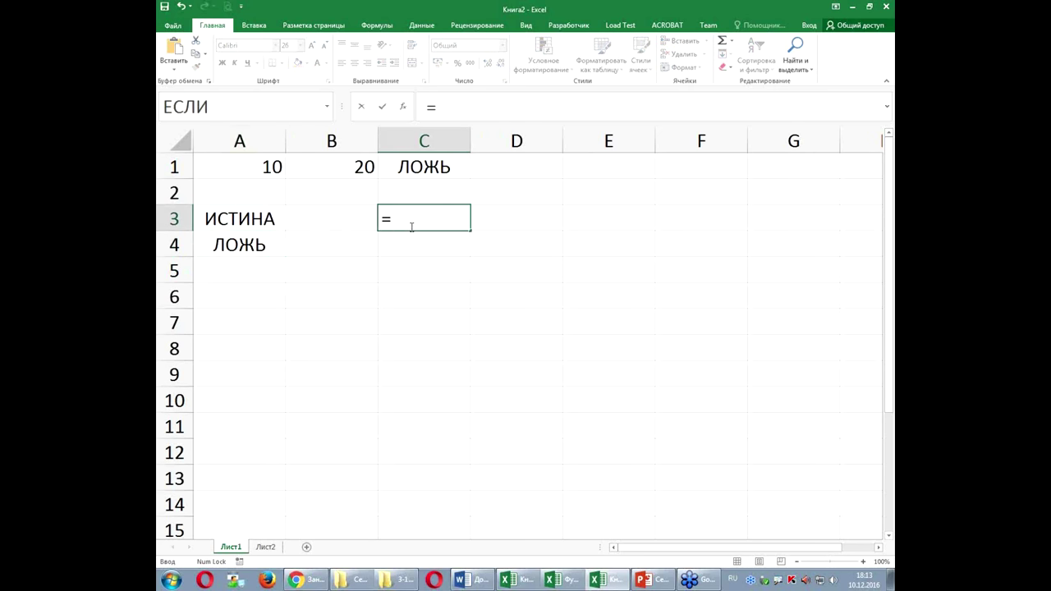
text(не)
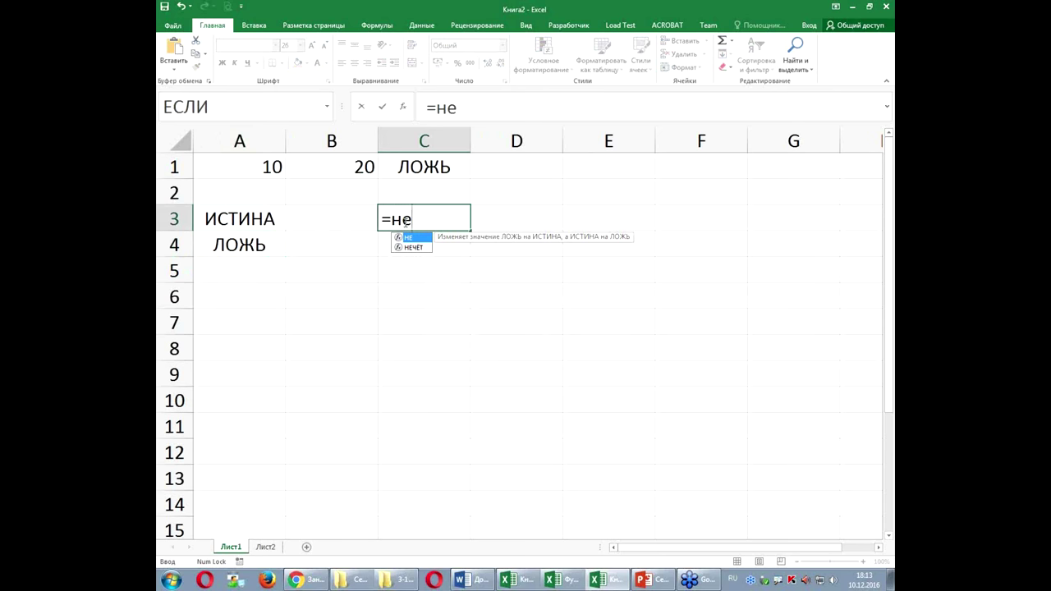
Complete C3 as =НЕ(C1), returning ИСТИНА, and compare it with C1's formula.
key(Tab)
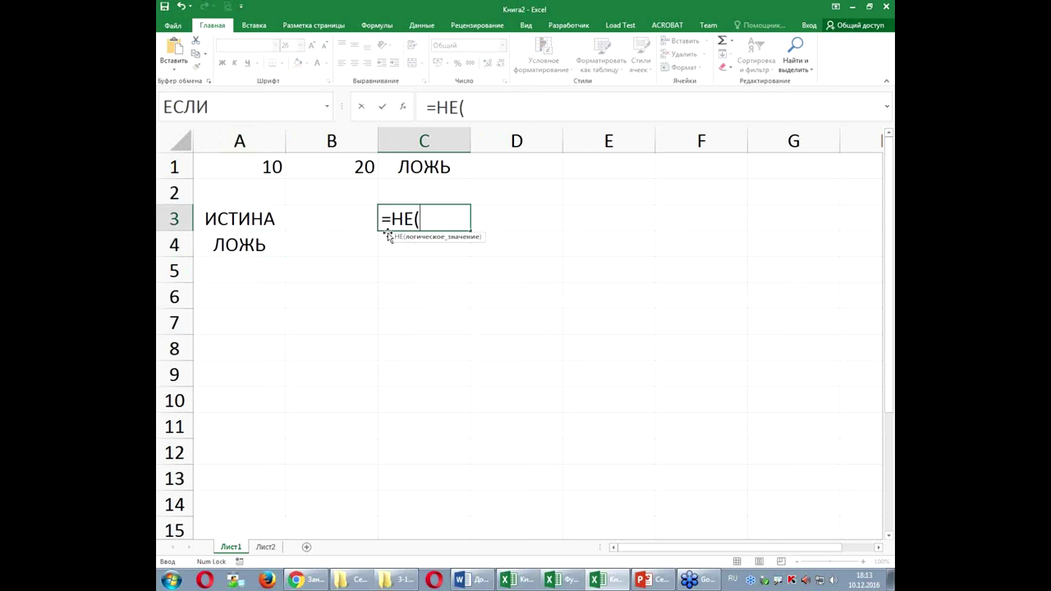
click(423, 167)
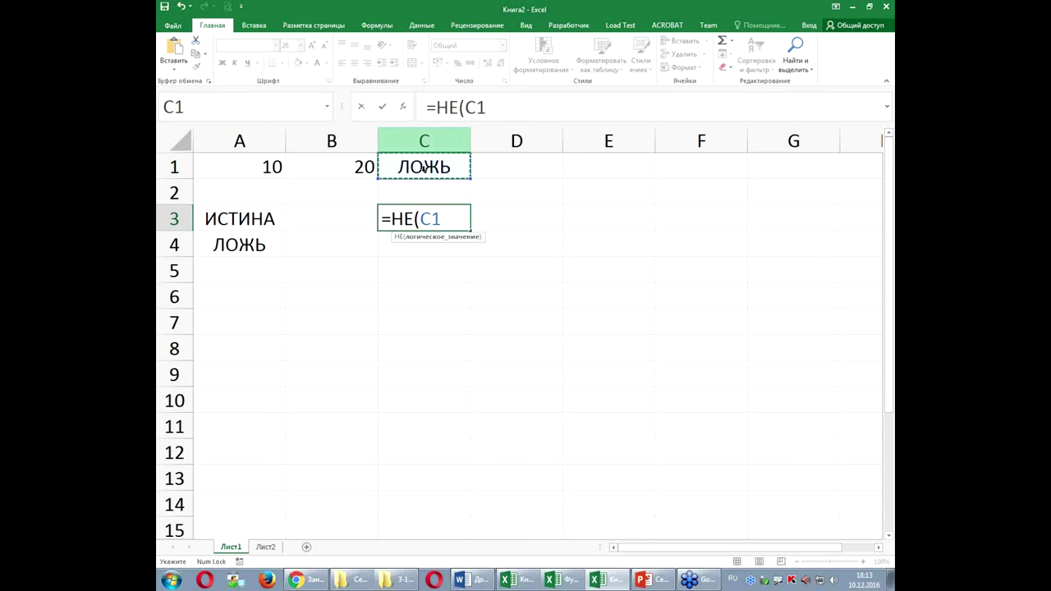
key(Return)
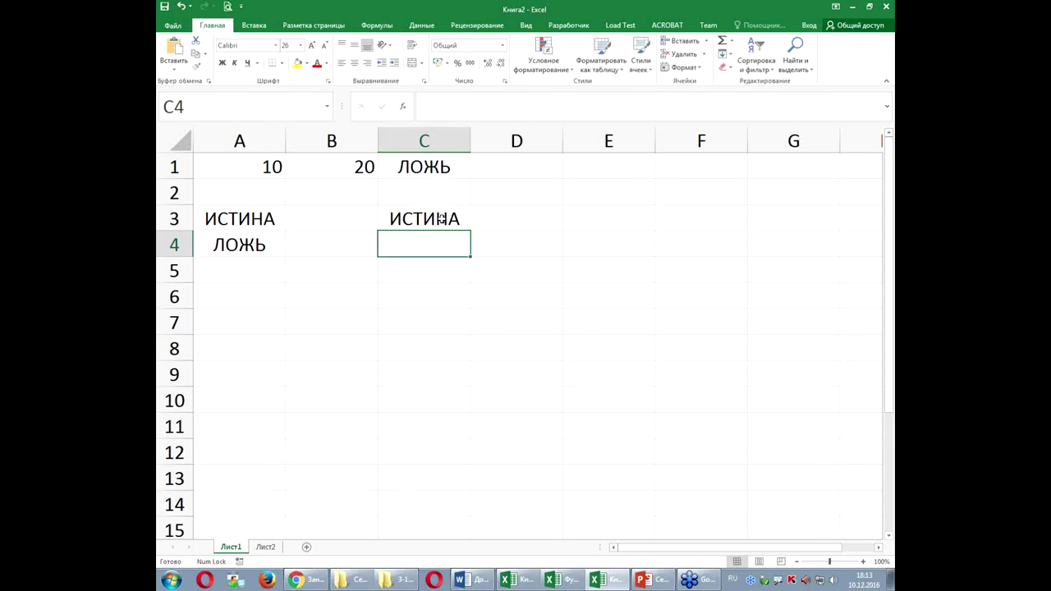
click(441, 219)
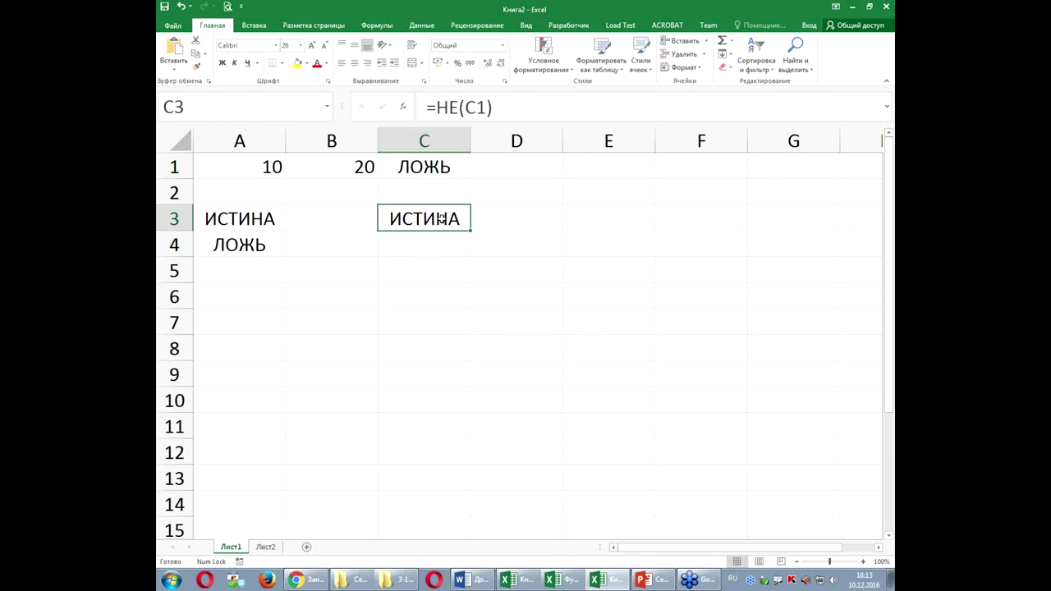
click(433, 167)
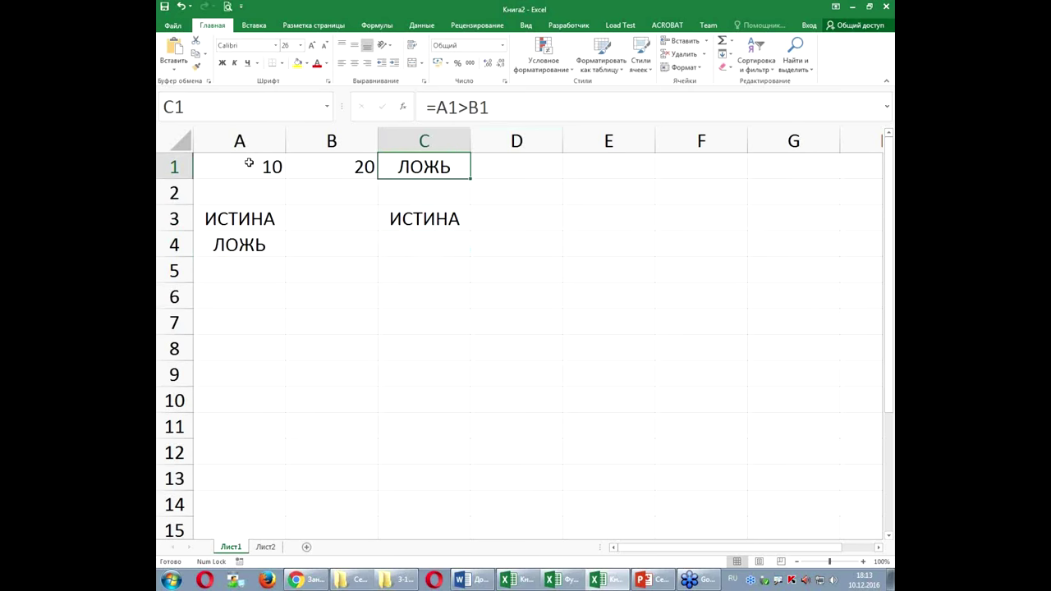
Edit C3 in the formula bar so it shows the literal text =НЕ(C1).
click(436, 220)
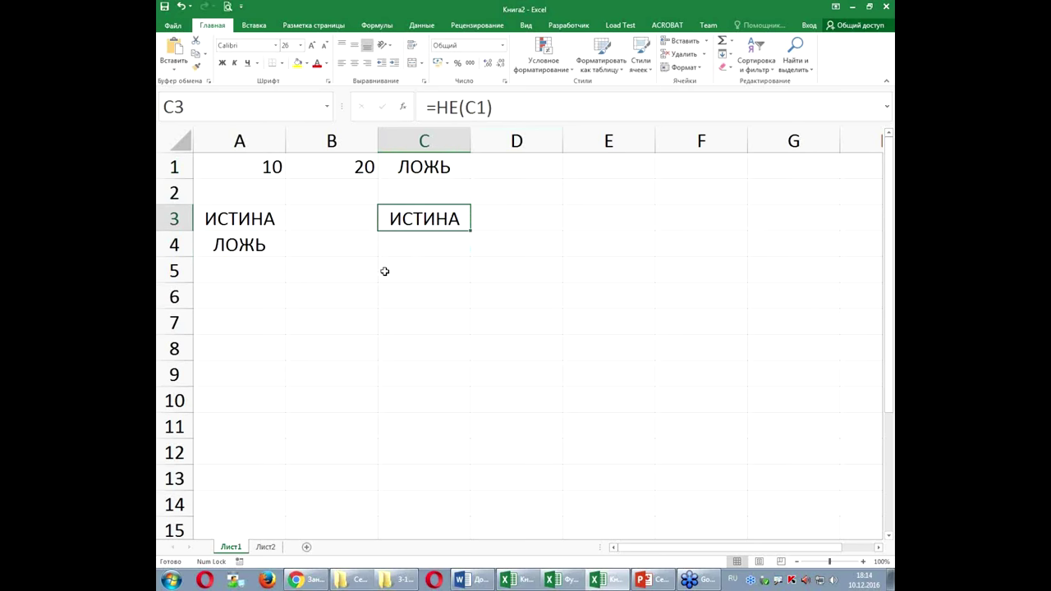
click(426, 107)
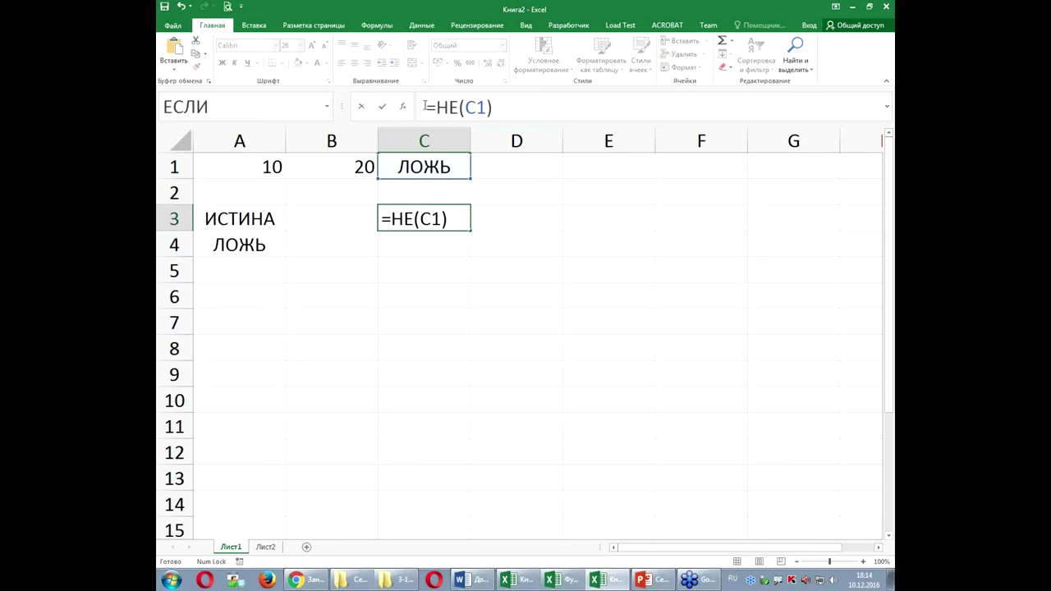
key(Return)
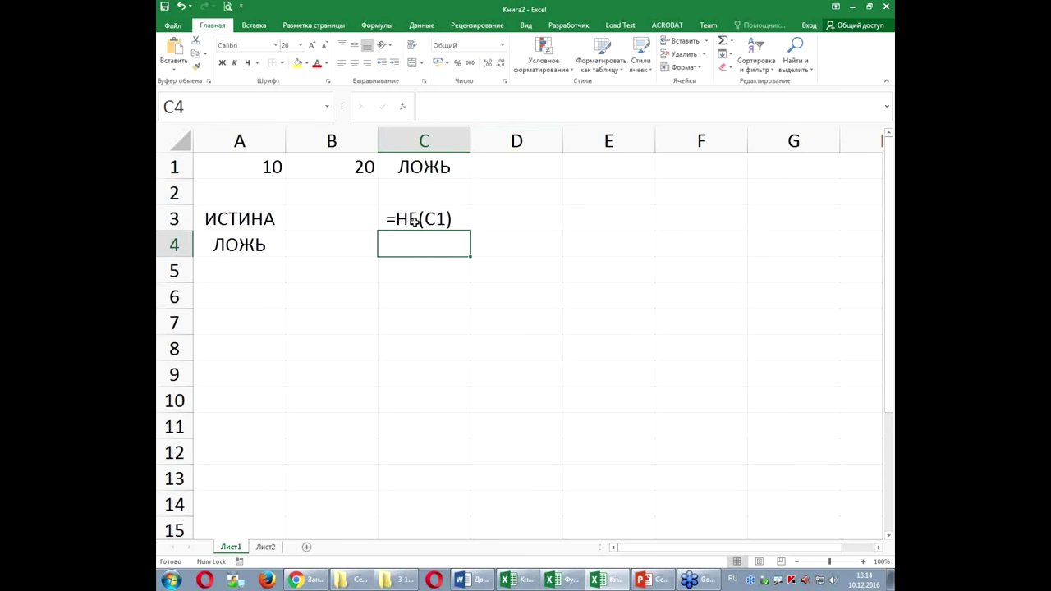
click(579, 219)
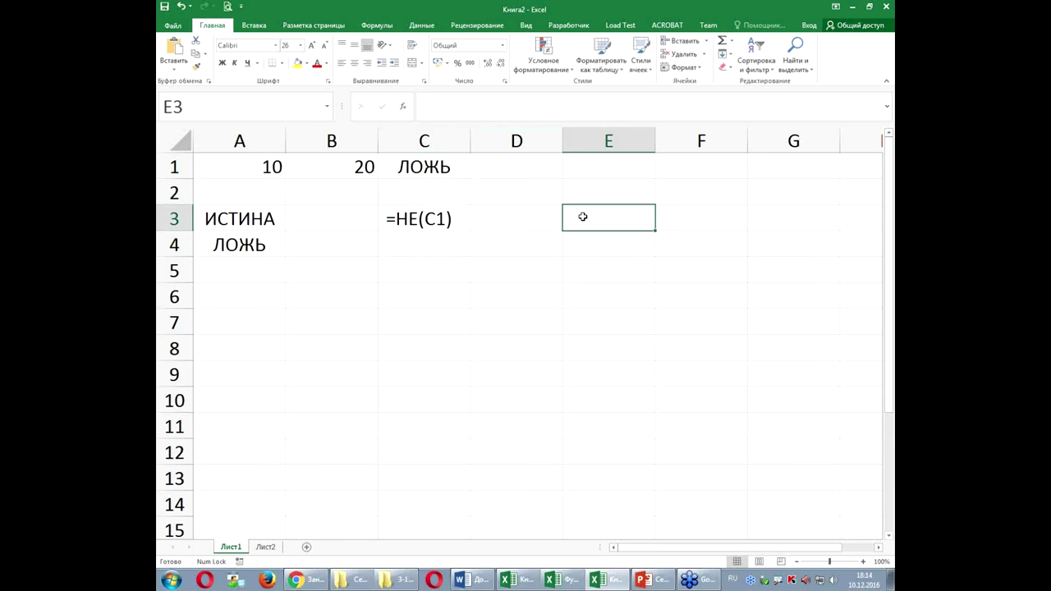
Enter =A1<>B1 in E3, returning ИСТИНА since 10 differs from 20.
text(=)
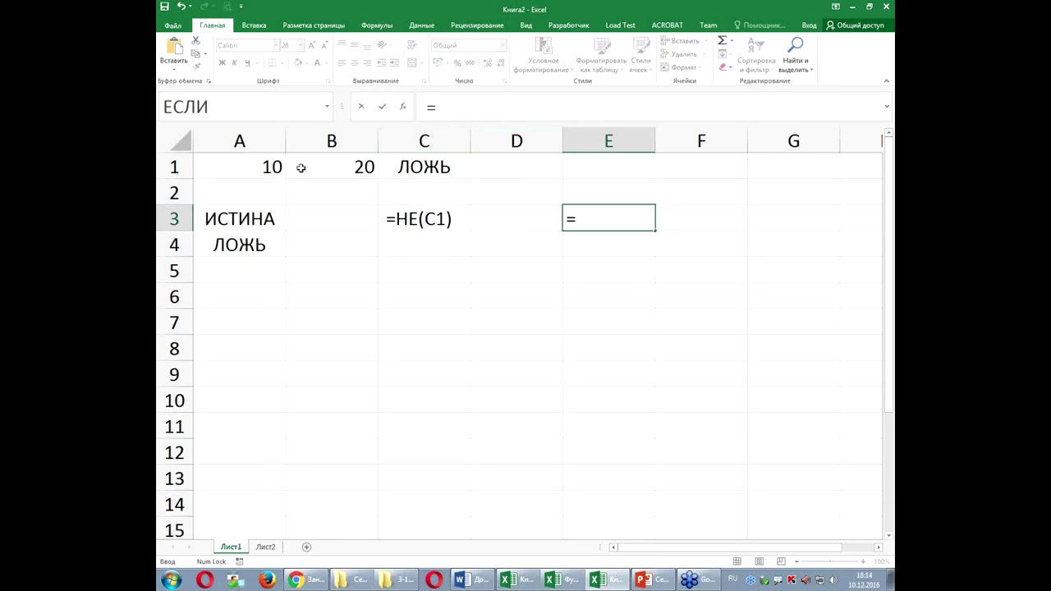
click(253, 166)
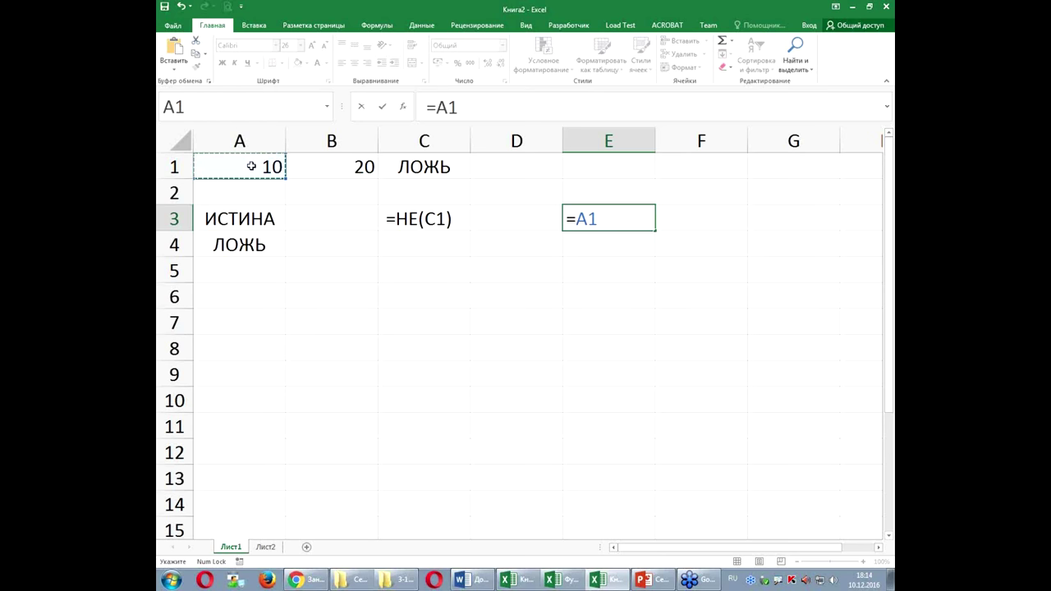
key(alt)
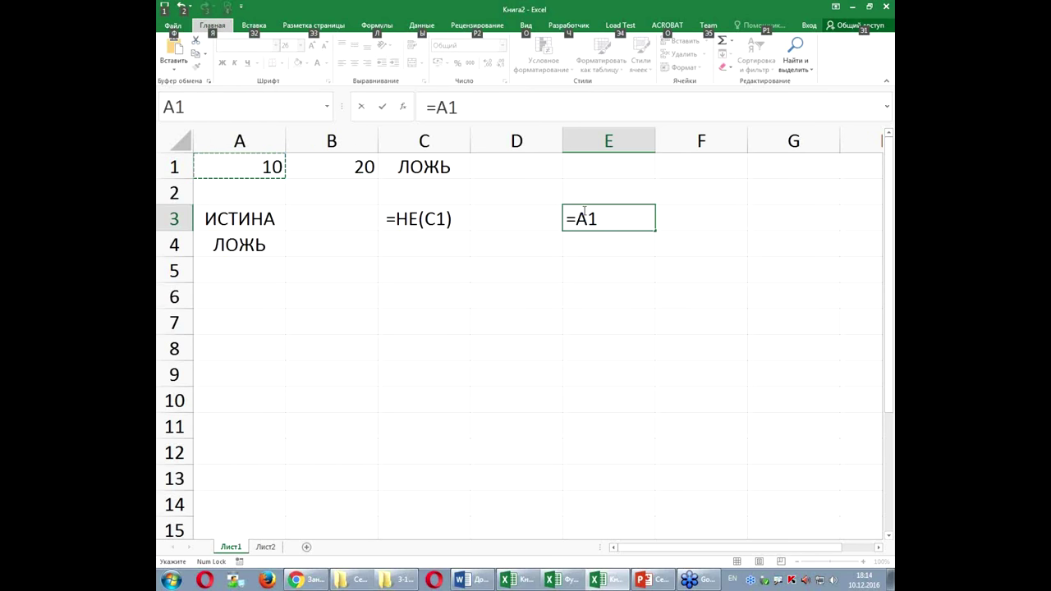
click(618, 215)
text(<>)
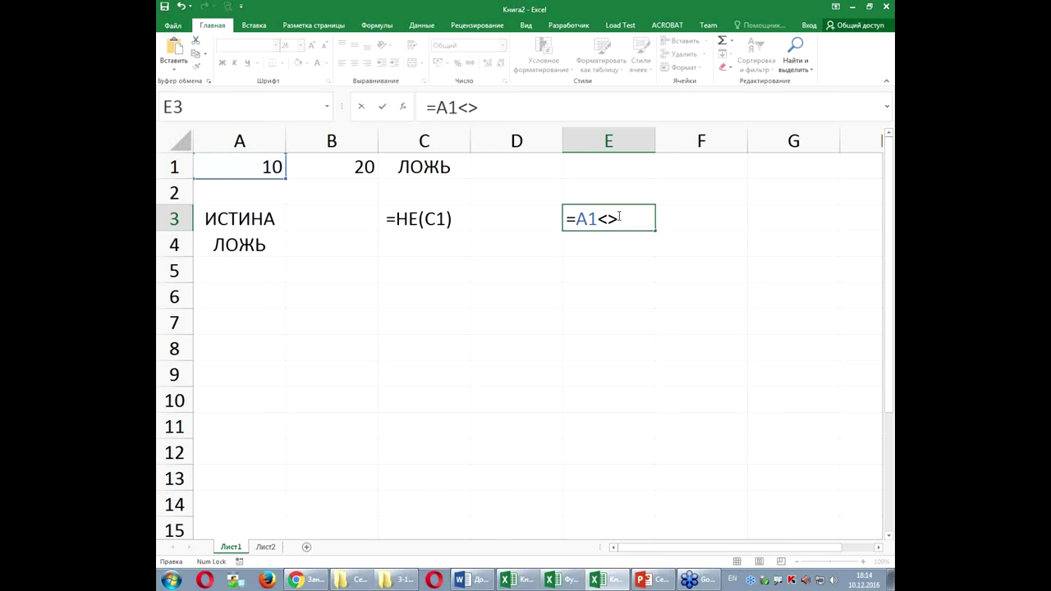
click(345, 163)
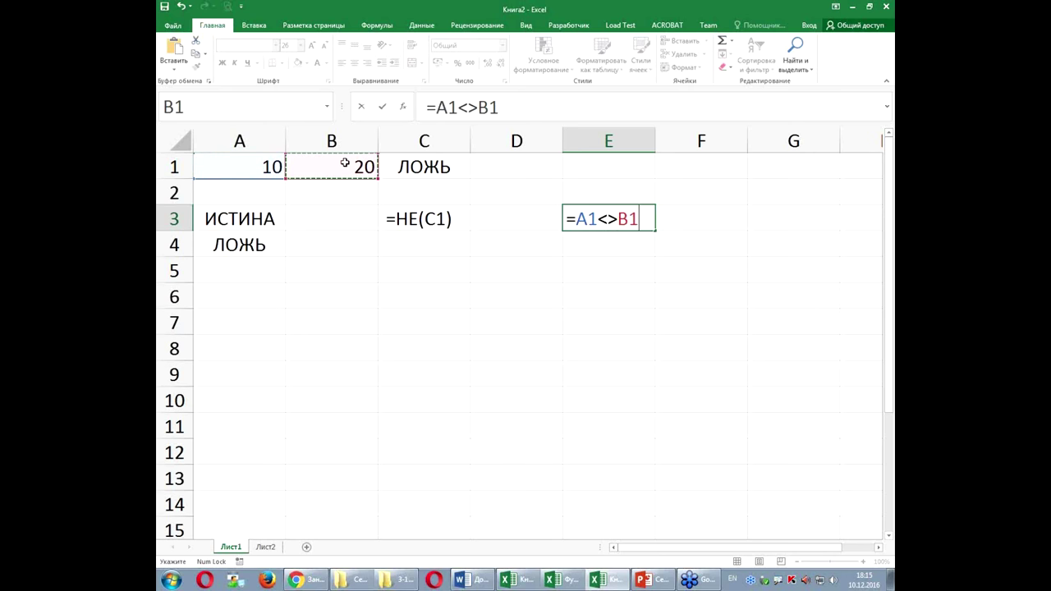
key(Return)
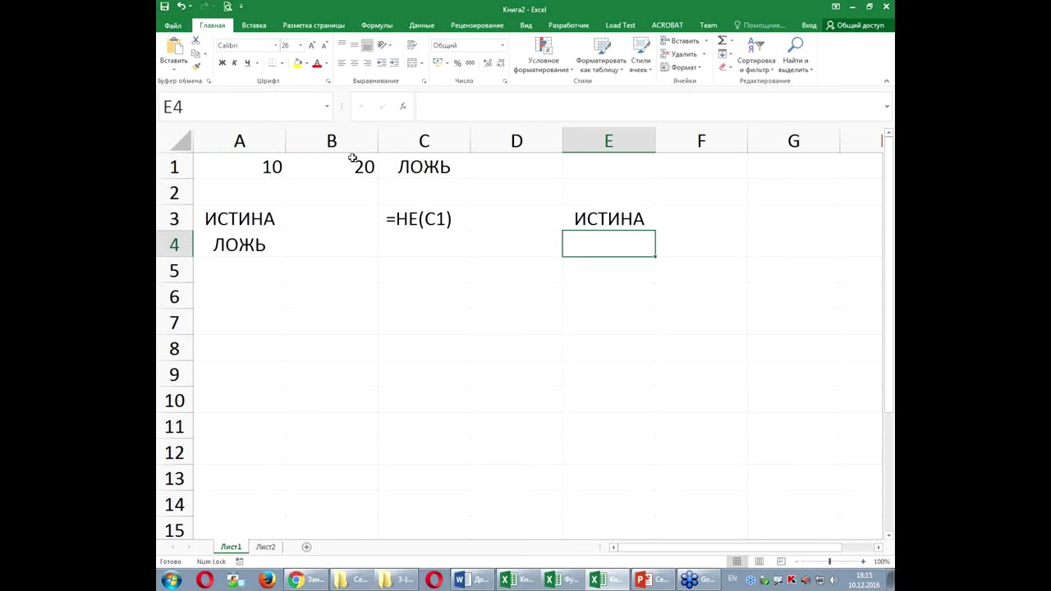
Check the C1 and E3 comparison formulas, then enter =A1=B1 in E4.
click(414, 158)
click(596, 231)
click(598, 238)
key(Up)
click(591, 248)
text(=)
click(231, 164)
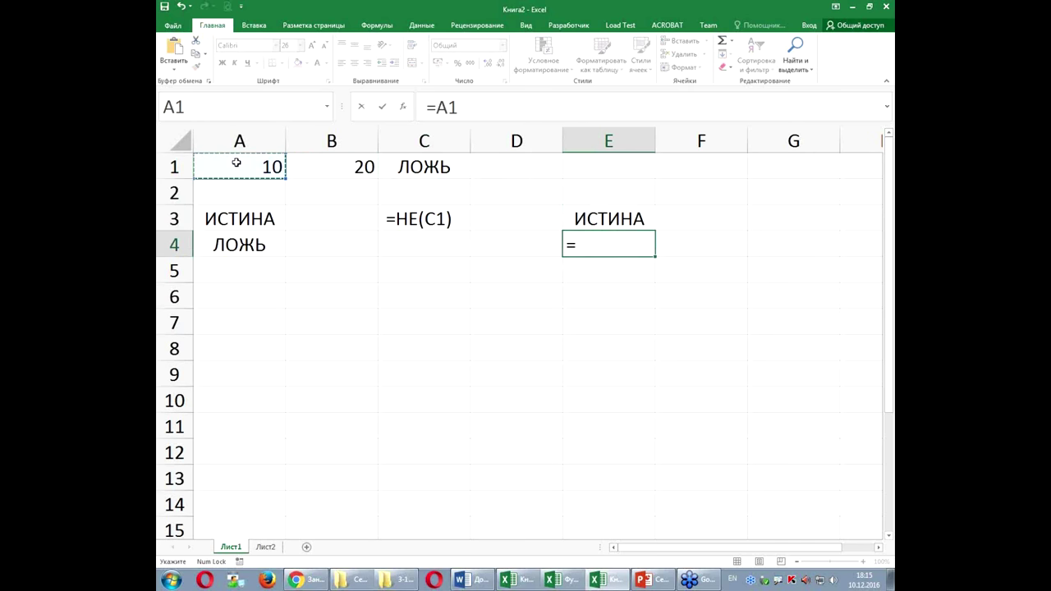
text(=)
click(330, 168)
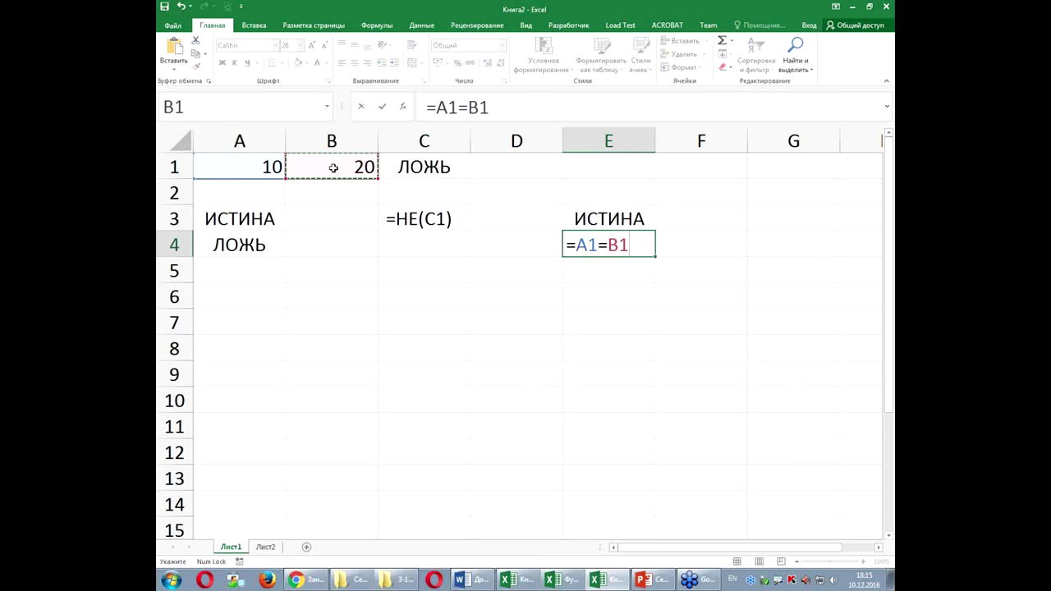
Wrap E4's formula in НЕ to give =НЕ(A1=B1), and compare it with E3's =A1<>B1.
click(576, 242)
click(580, 245)
text(yt)
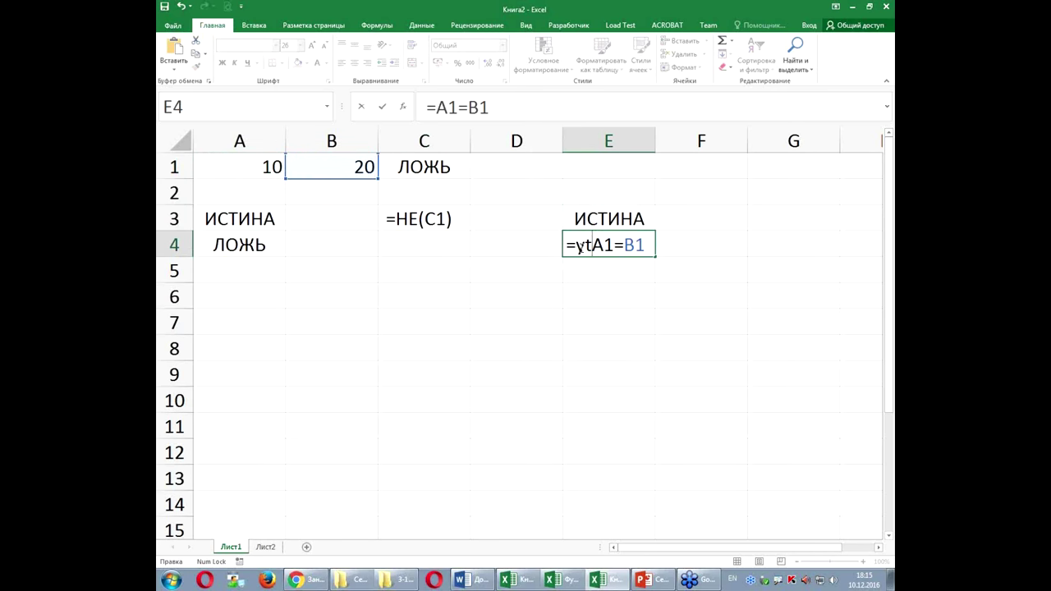
key(BackSpace)
key(BackSpace)
key(alt+shift)
text(не)
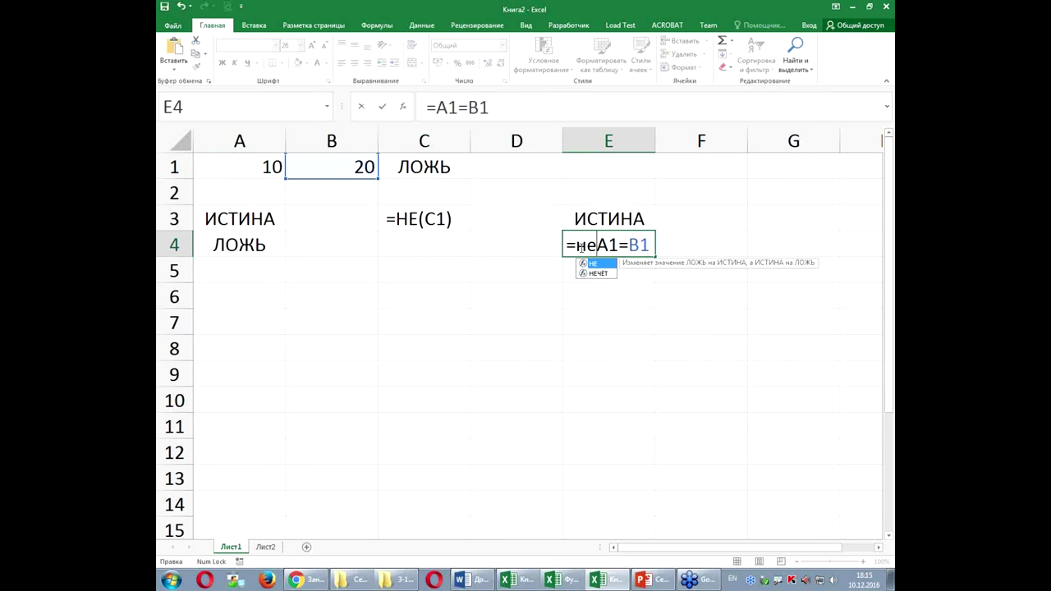
key(Tab)
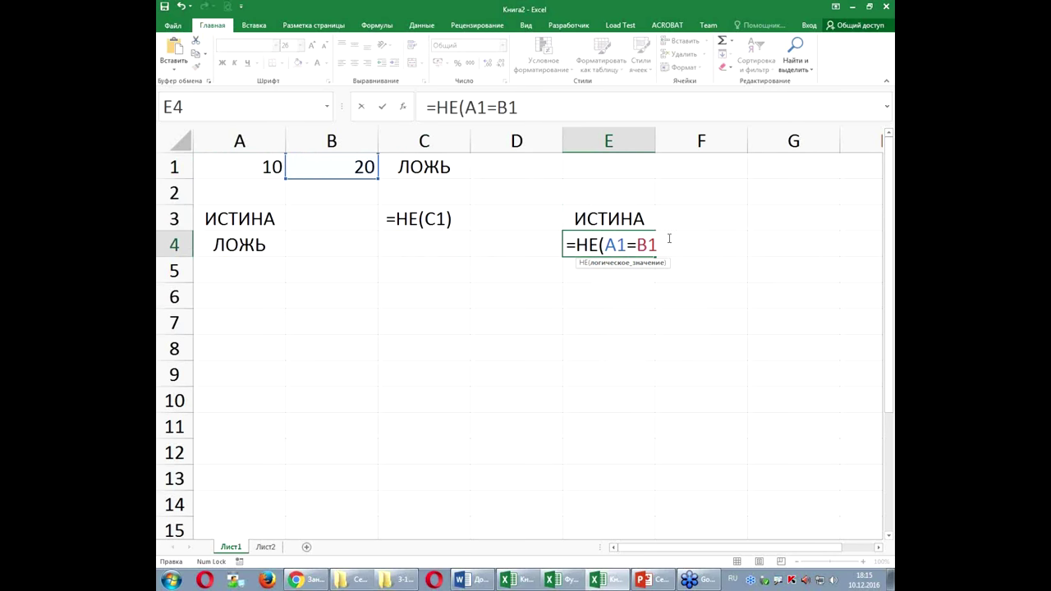
text())
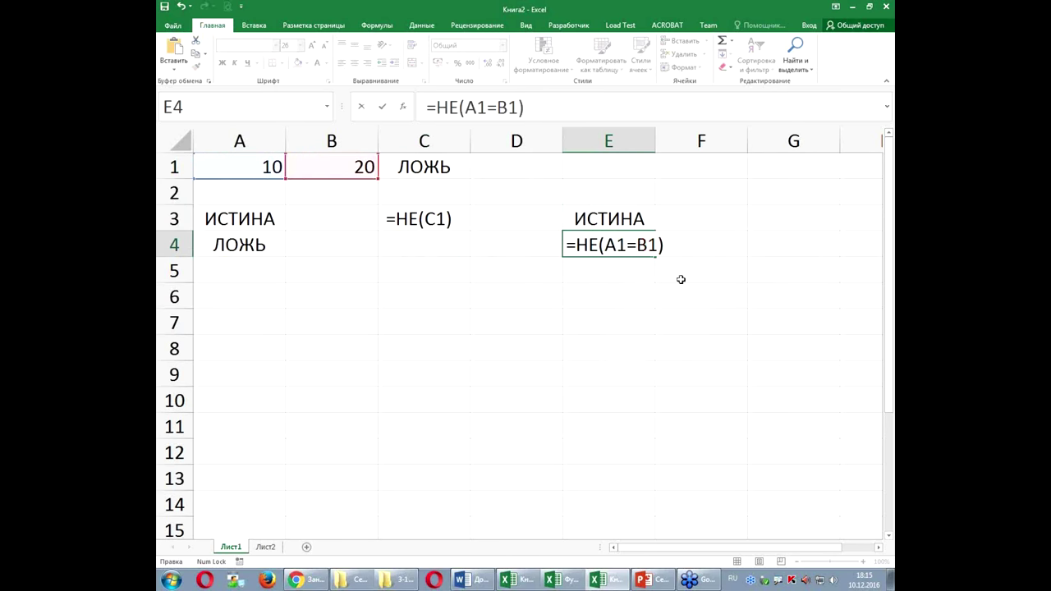
key(Return)
click(633, 244)
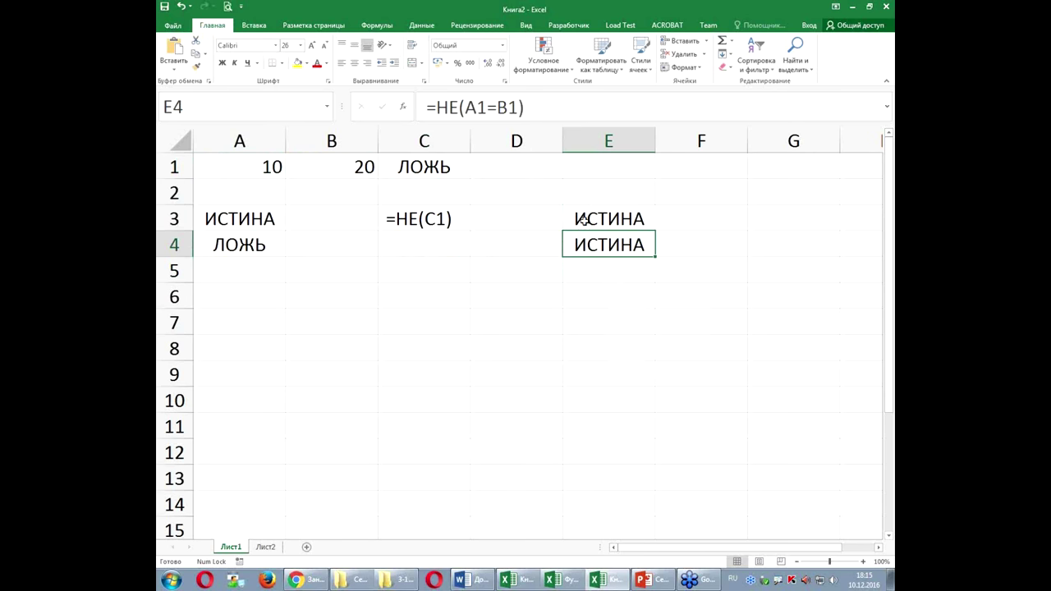
click(597, 215)
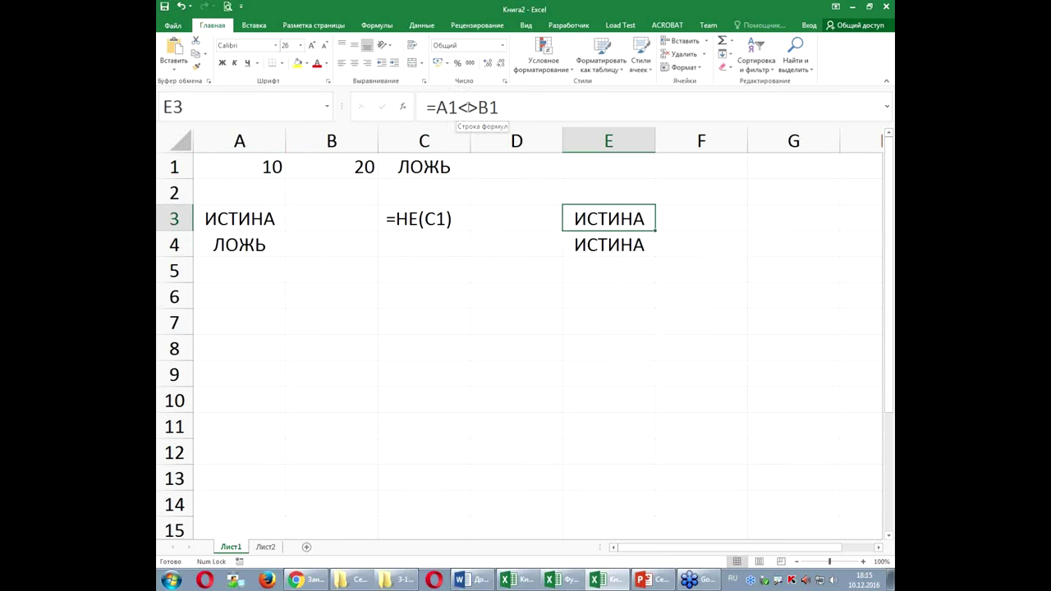
Prefix E3's =A1<>B1 and E4's =НЕ(A1=B1) with an apostrophe, and widen column E.
click(615, 239)
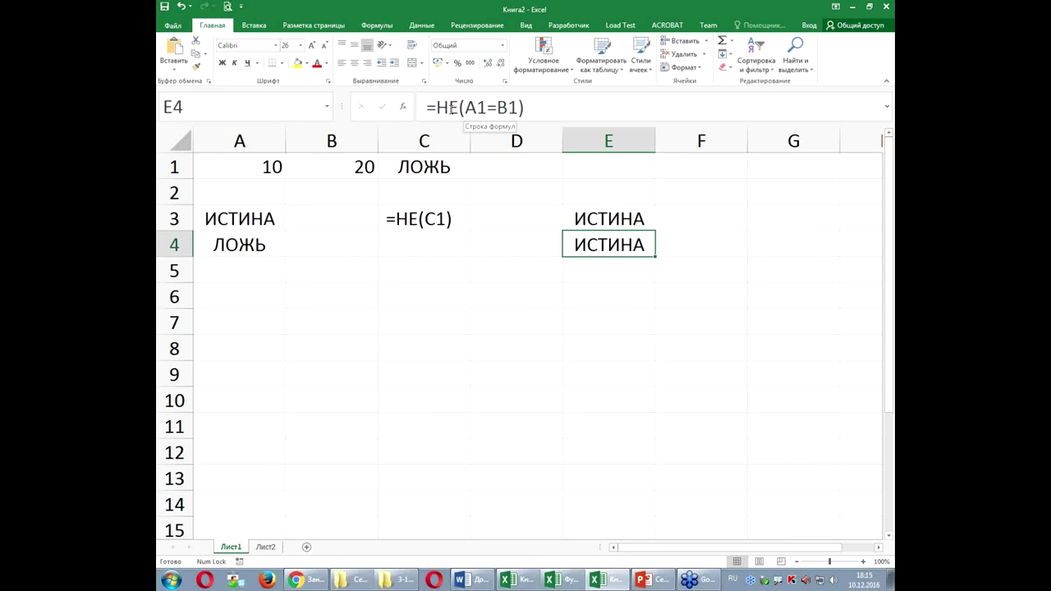
click(571, 218)
click(421, 111)
key(Return)
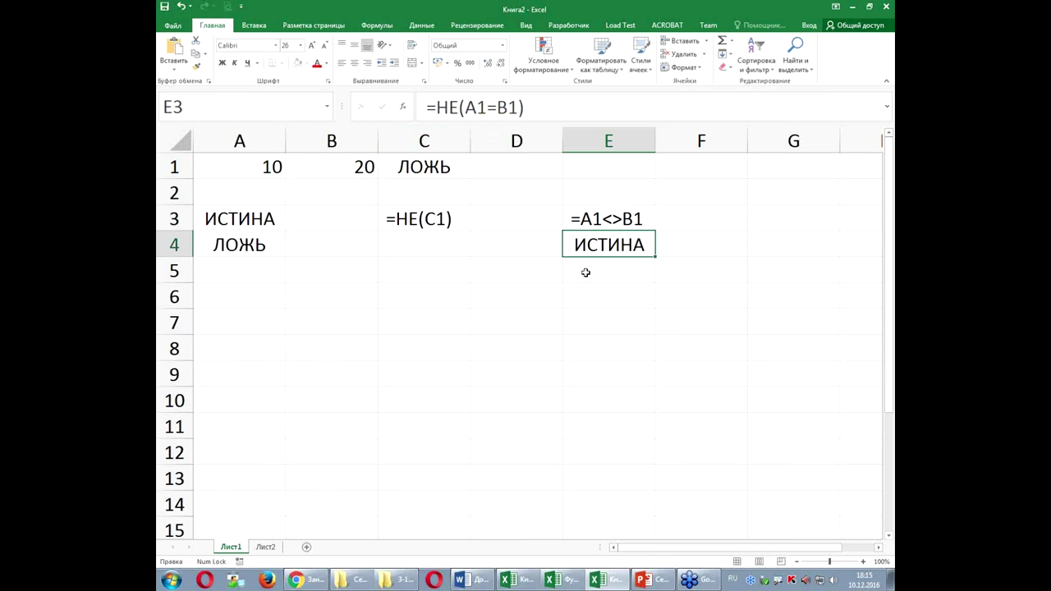
click(428, 108)
text('=НЕ(A1=B1)
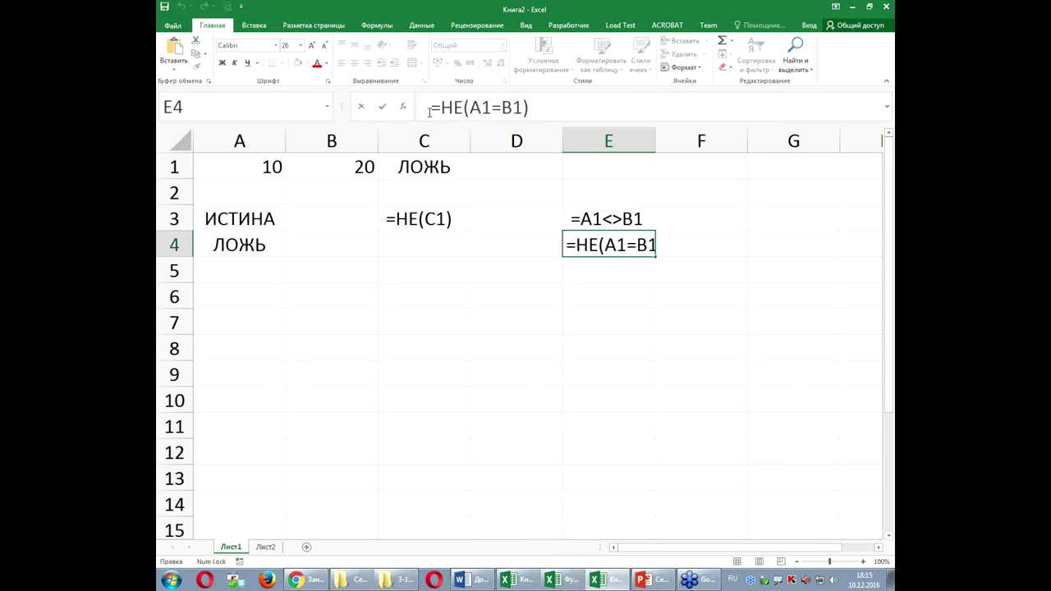
key(Return)
drag(654, 140, 703, 172)
click(626, 202)
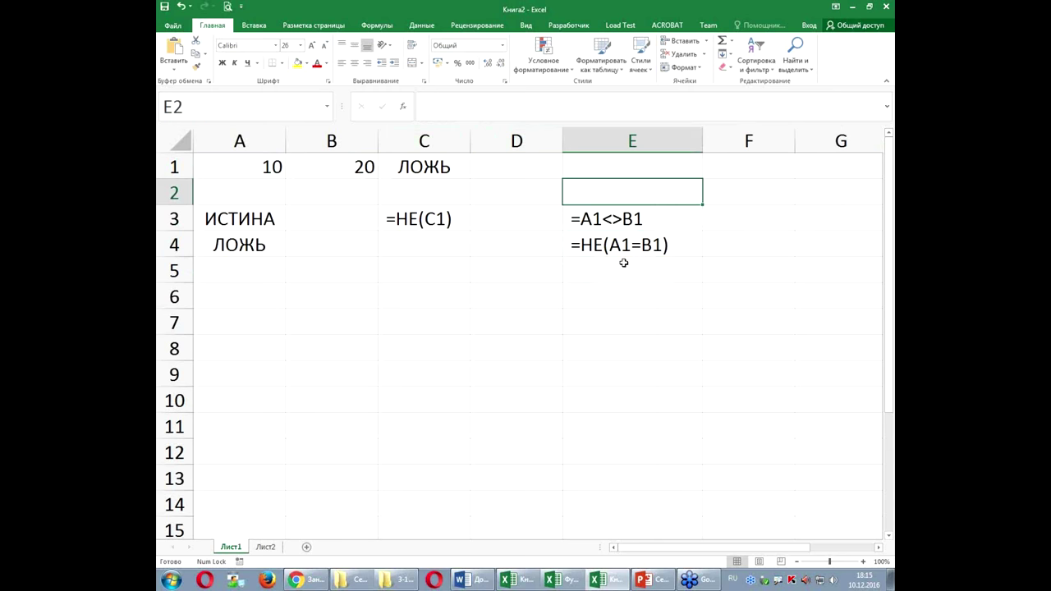
Start the =И( formula in A6 with the first condition A1>0.
click(227, 290)
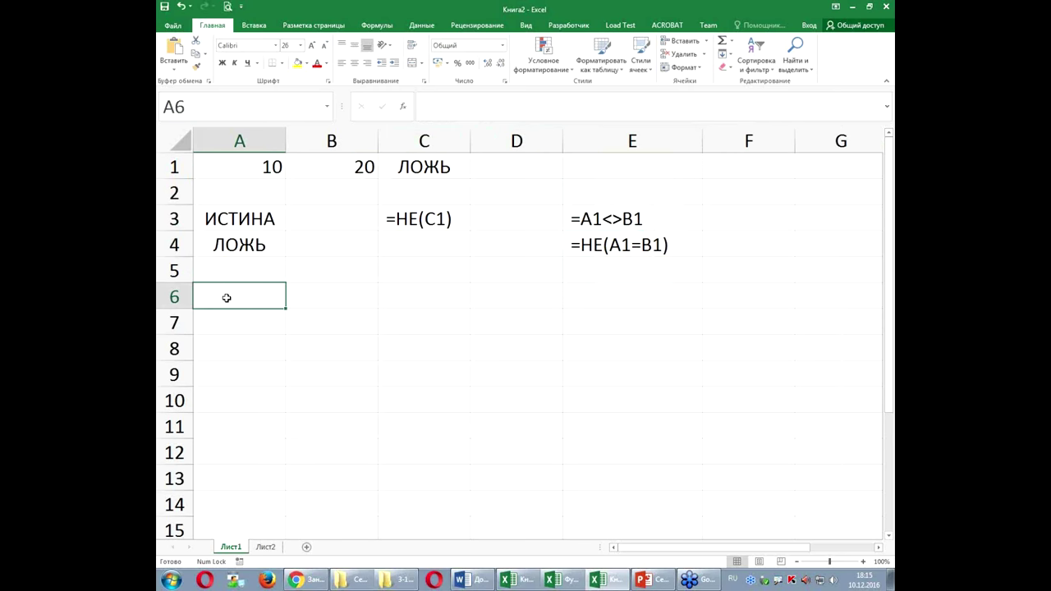
text(И)
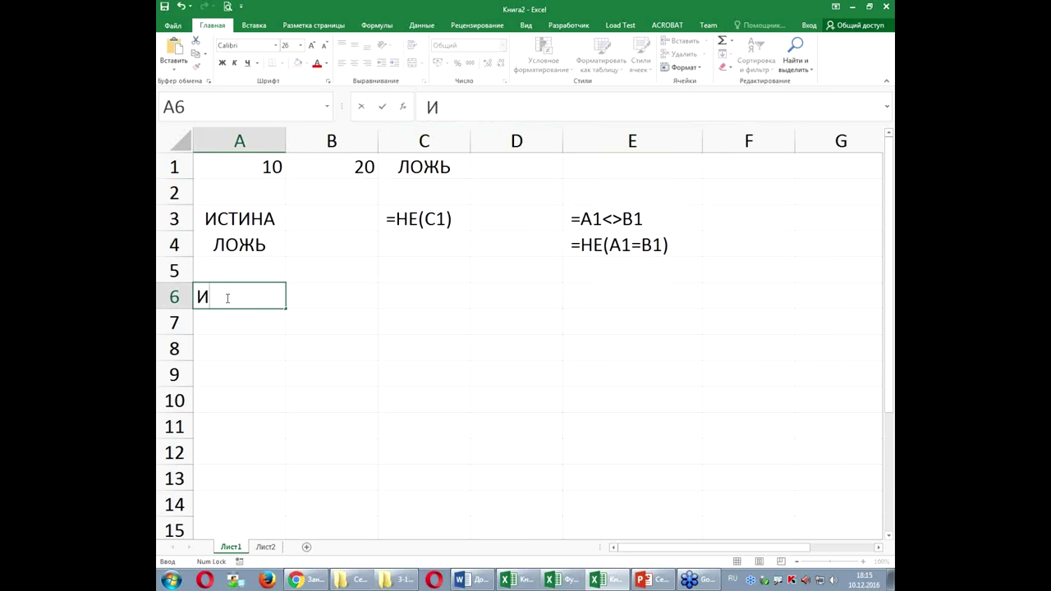
text(1)
key(BackSpace)
key(BackSpace)
text(=и)
key(Tab)
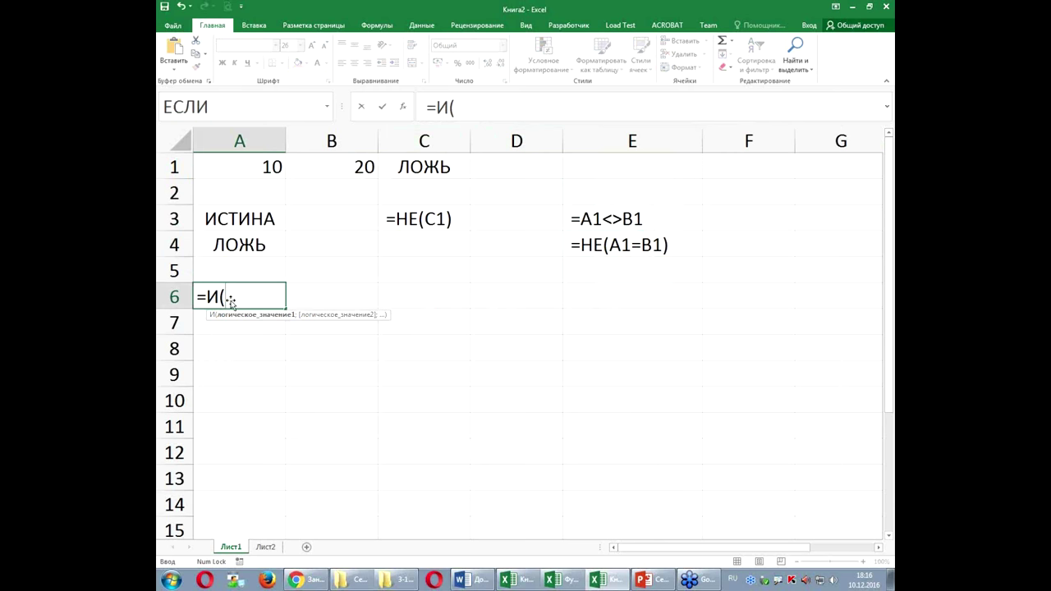
click(245, 162)
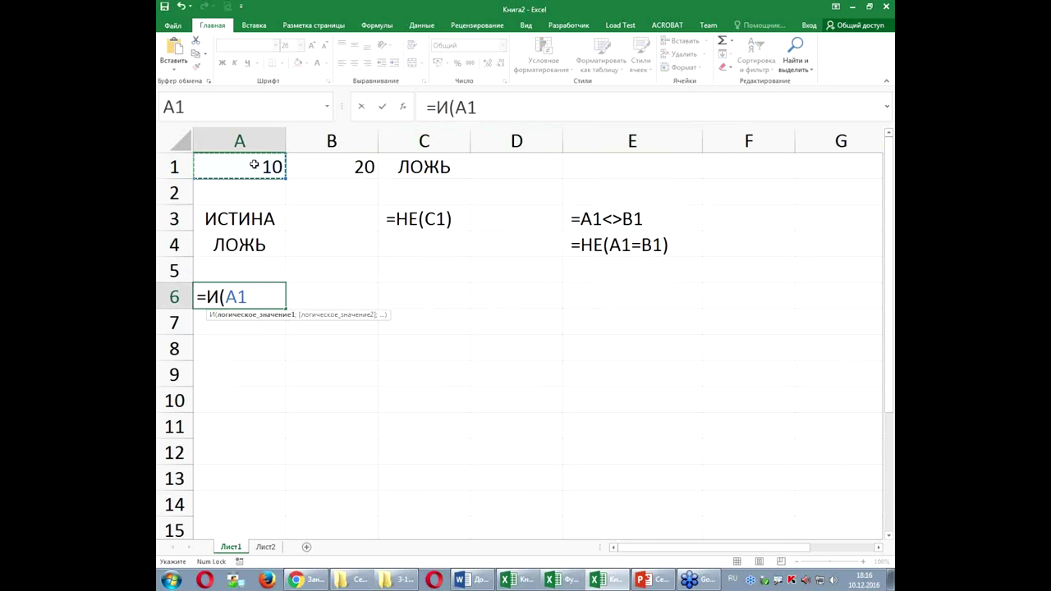
text(>0)
text($)
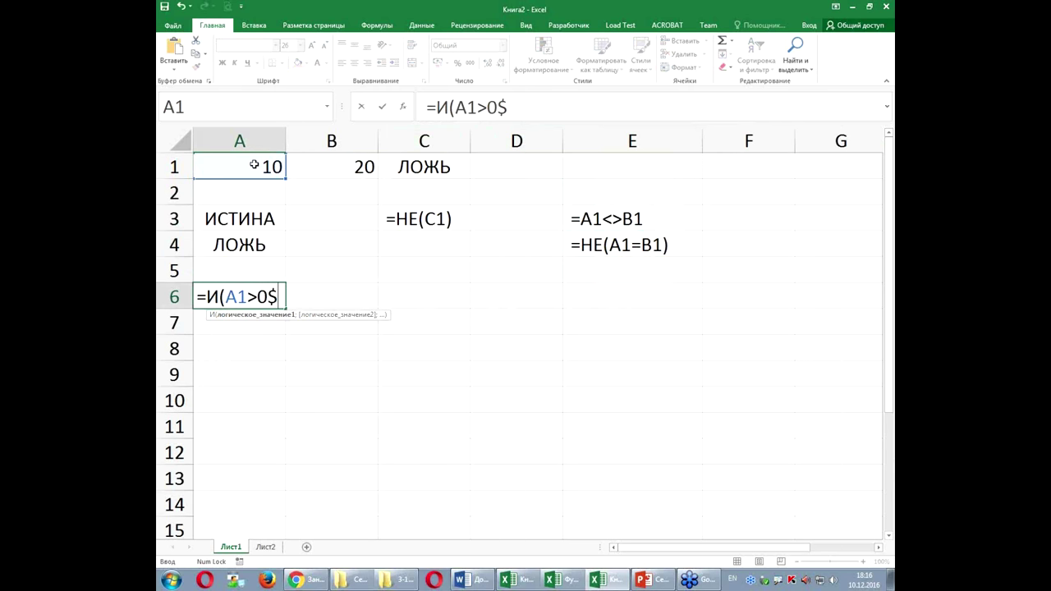
key(BackSpace)
text(;)
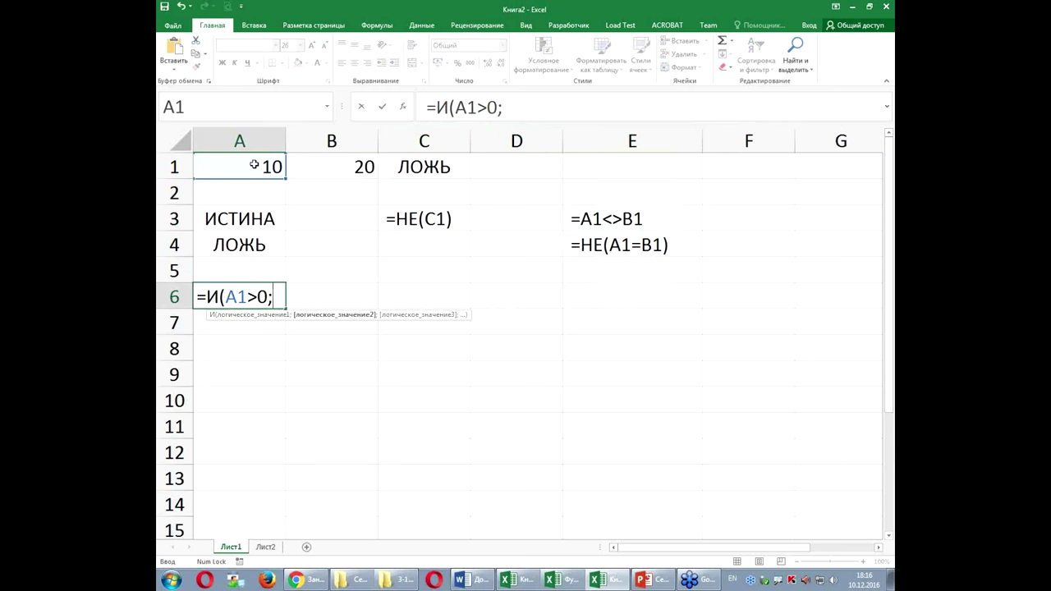
Add the conditions B1=0 and A3=ИСТИНА and close the bracket.
click(338, 162)
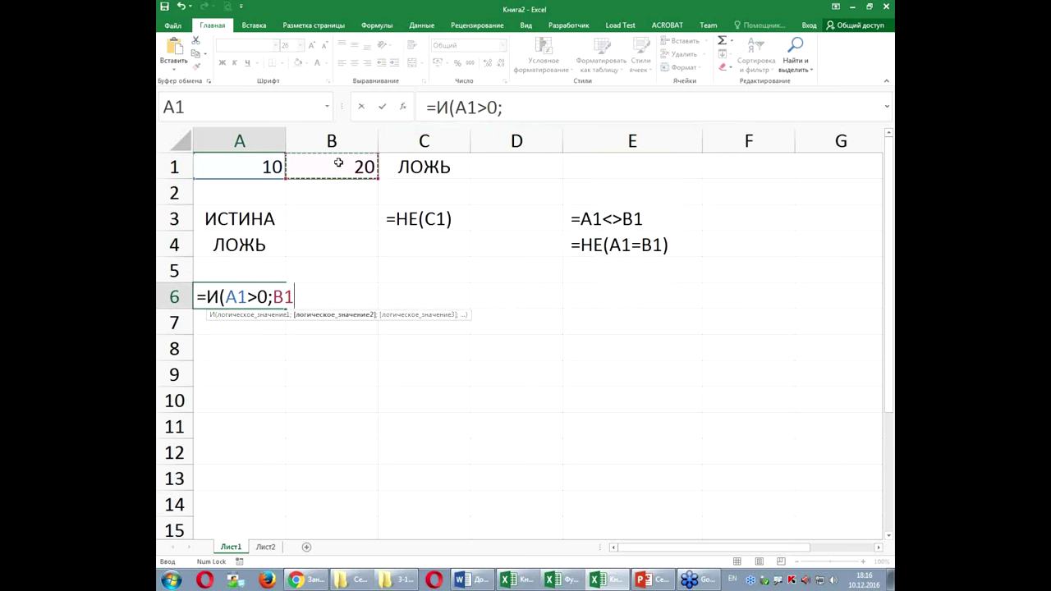
text(=0;)
click(234, 217)
text(=0;A3=)
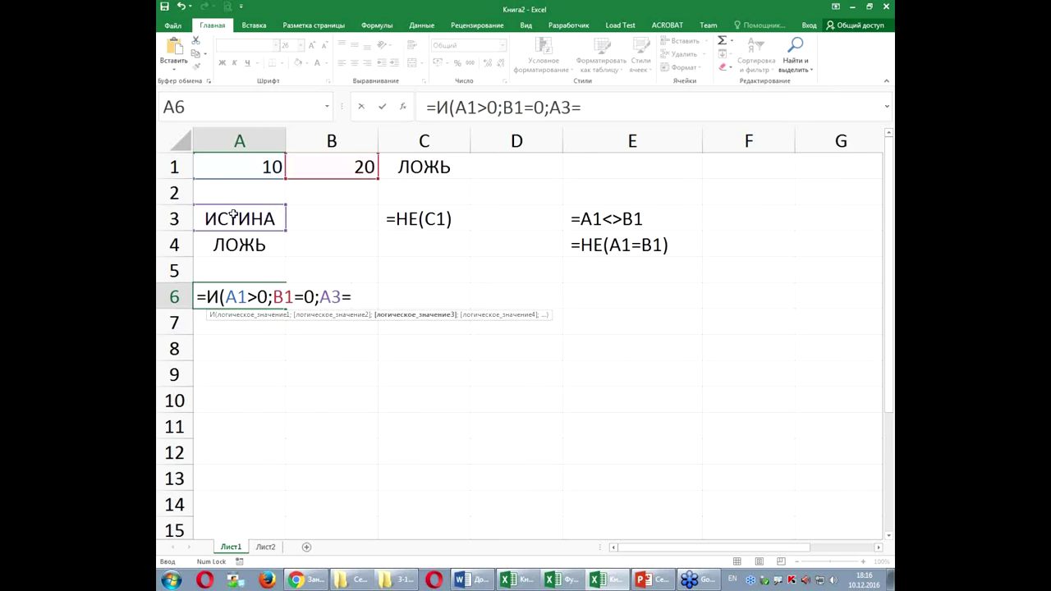
text(исти)
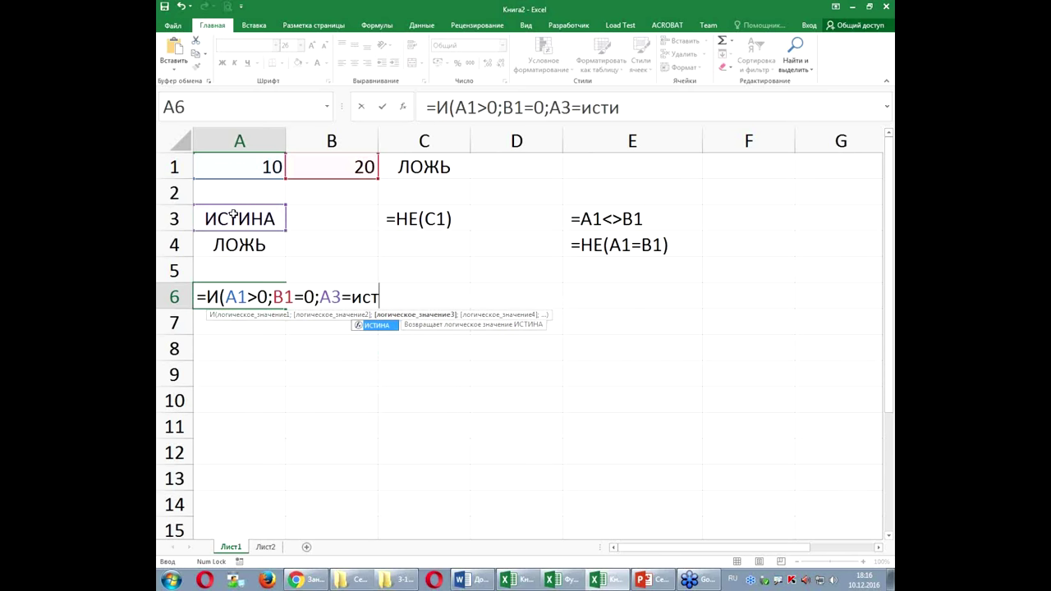
text(на)
key(Tab)
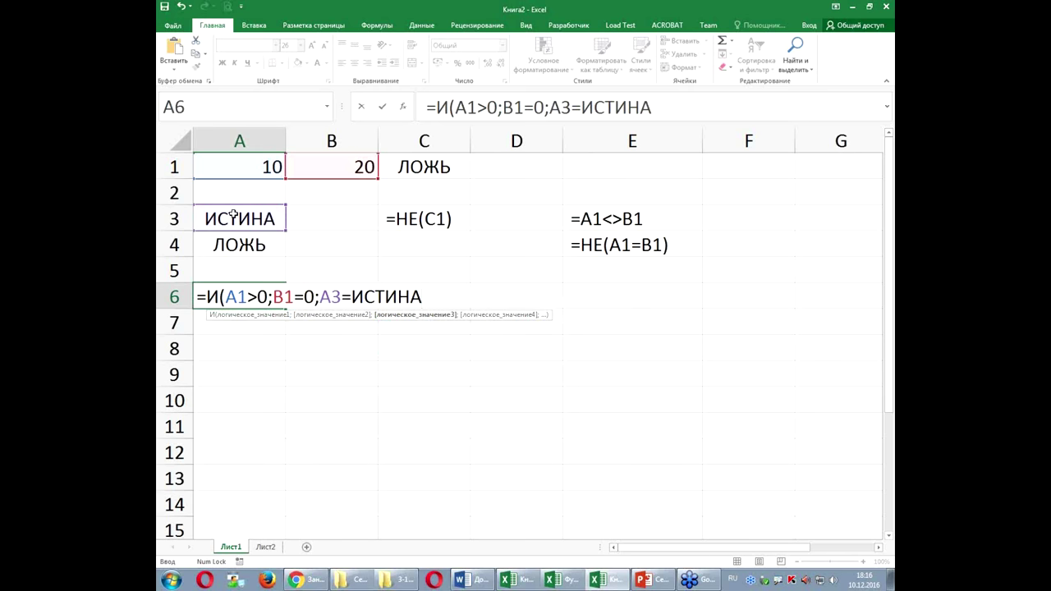
text())
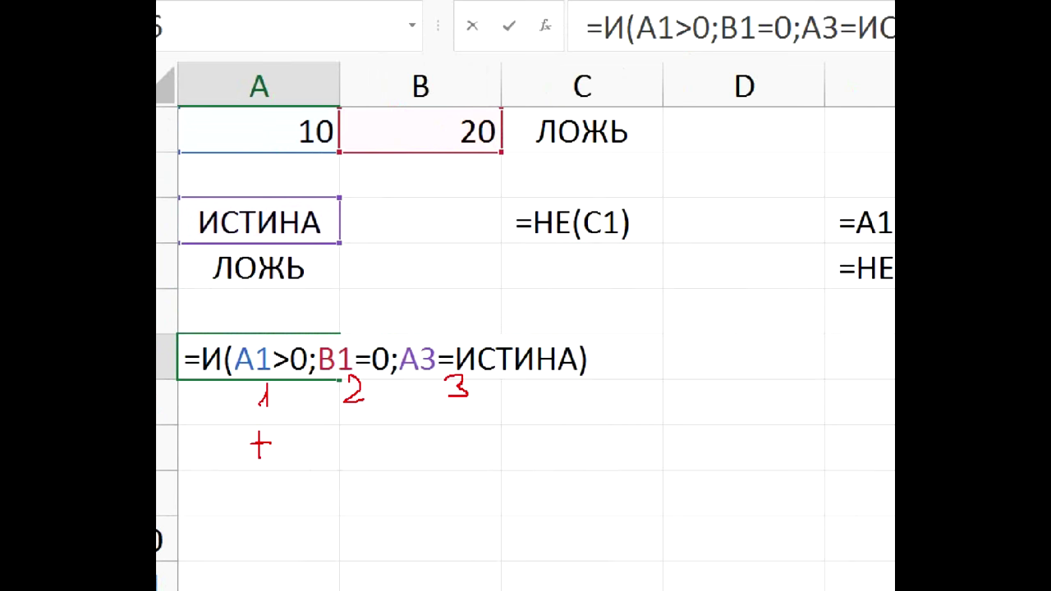
drag(338, 438, 358, 440)
mouse_move(466, 438)
mouse_down()
mouse_move(486, 437)
mouse_move(474, 449)
mouse_up()
drag(241, 425, 519, 462)
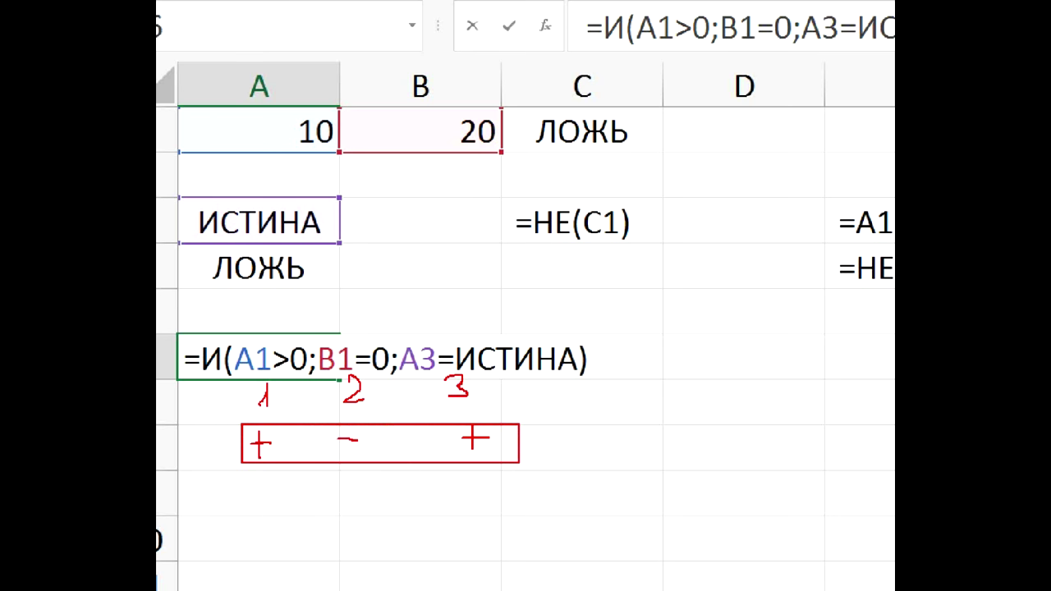
drag(338, 442, 358, 442)
mouse_move(548, 444)
mouse_down()
mouse_move(618, 430)
mouse_move(611, 471)
mouse_up()
mouse_move(618, 431)
mouse_down()
mouse_move(626, 463)
mouse_move(613, 473)
mouse_up()
drag(628, 434, 641, 458)
drag(275, 454, 285, 454)
drag(280, 449, 279, 460)
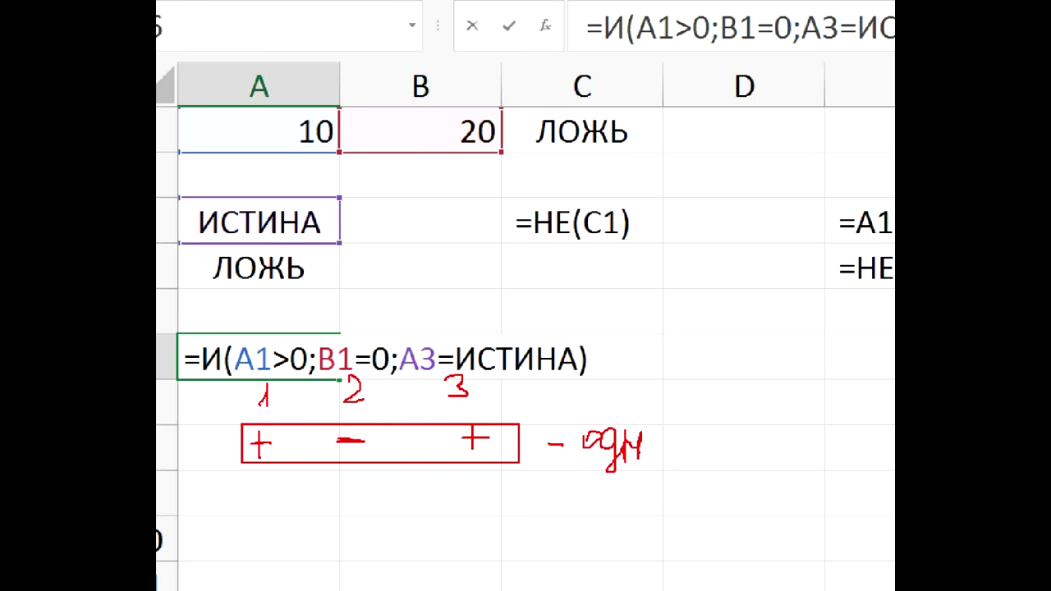
drag(345, 441, 345, 452)
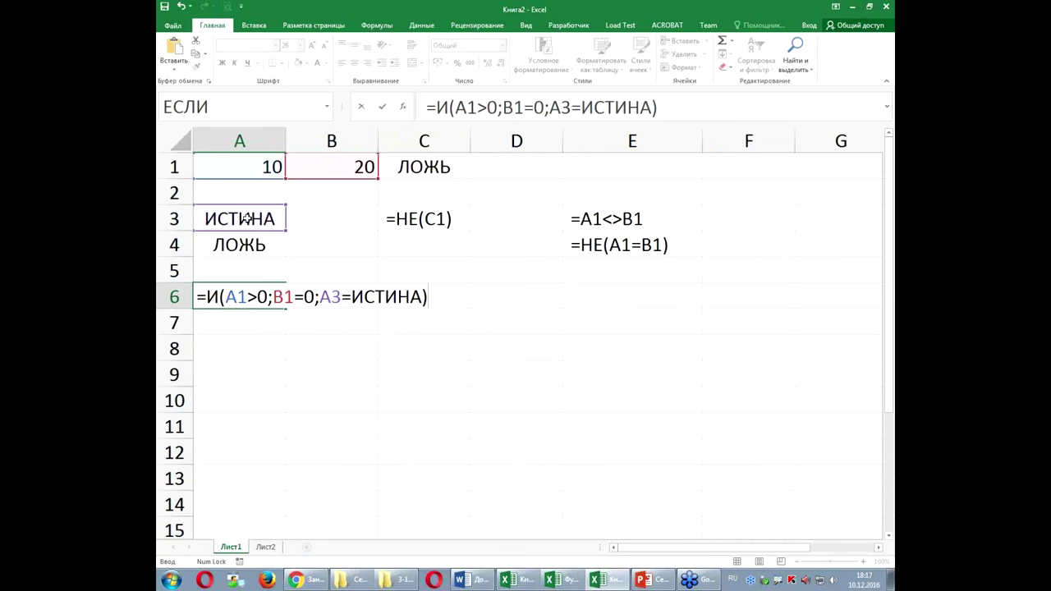
Confirm the AND formula in A6 and make it display as text with an apostrophe.
key(Return)
click(243, 289)
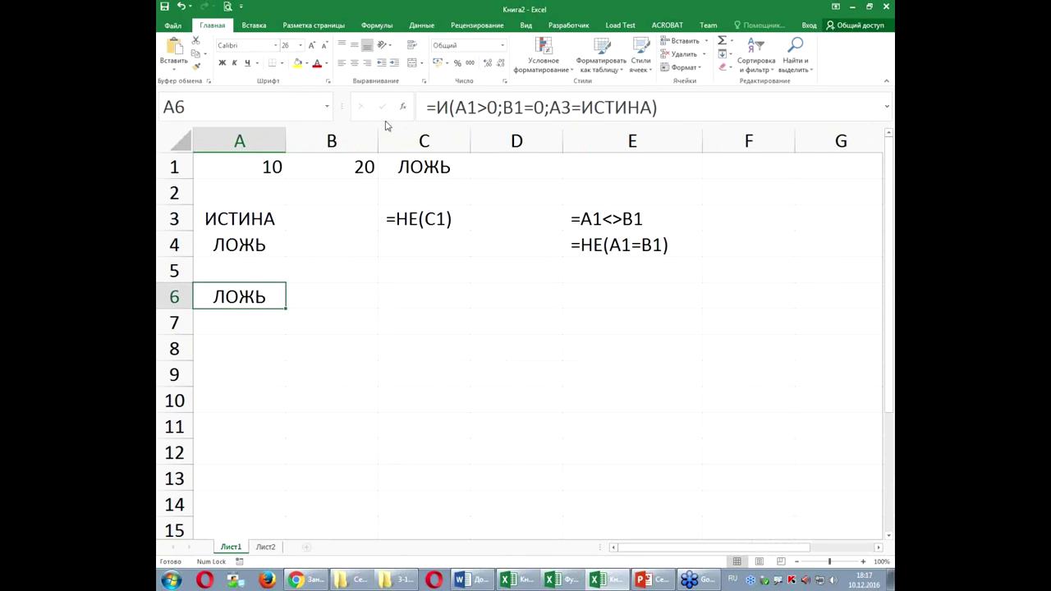
click(424, 107)
text(')
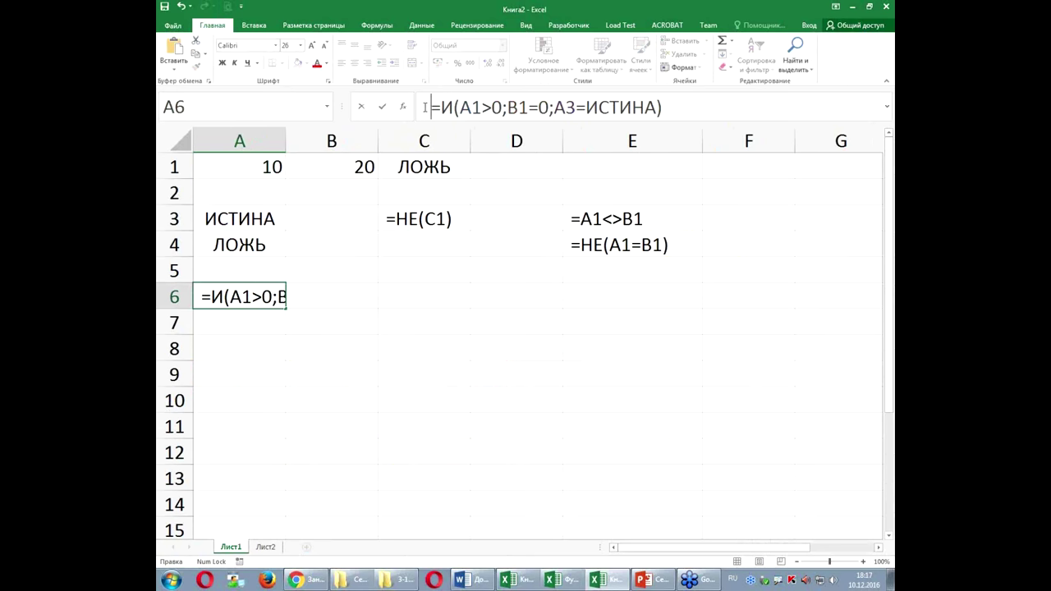
key(Return)
Fill row 8 with И, ИСТИНА and все ИСТИННЫ.
click(269, 352)
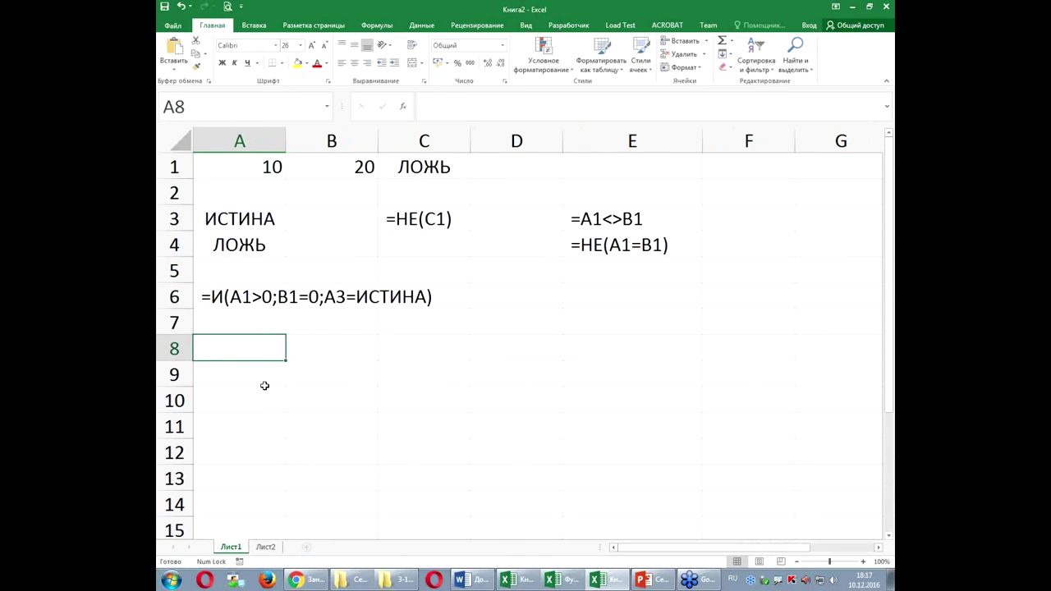
text(И)
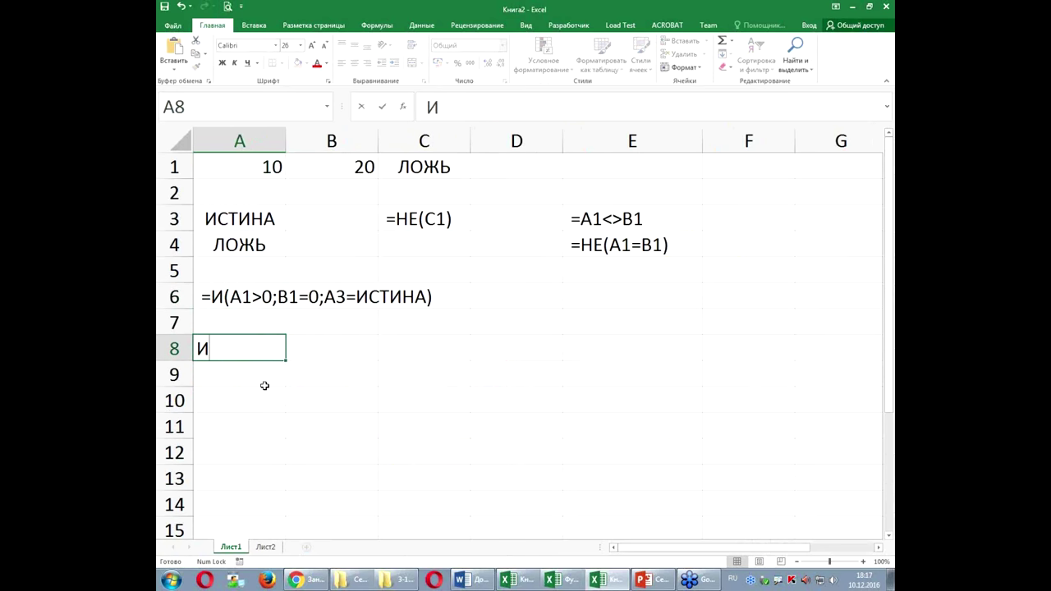
key(Tab)
text(истина)
key(Tab)
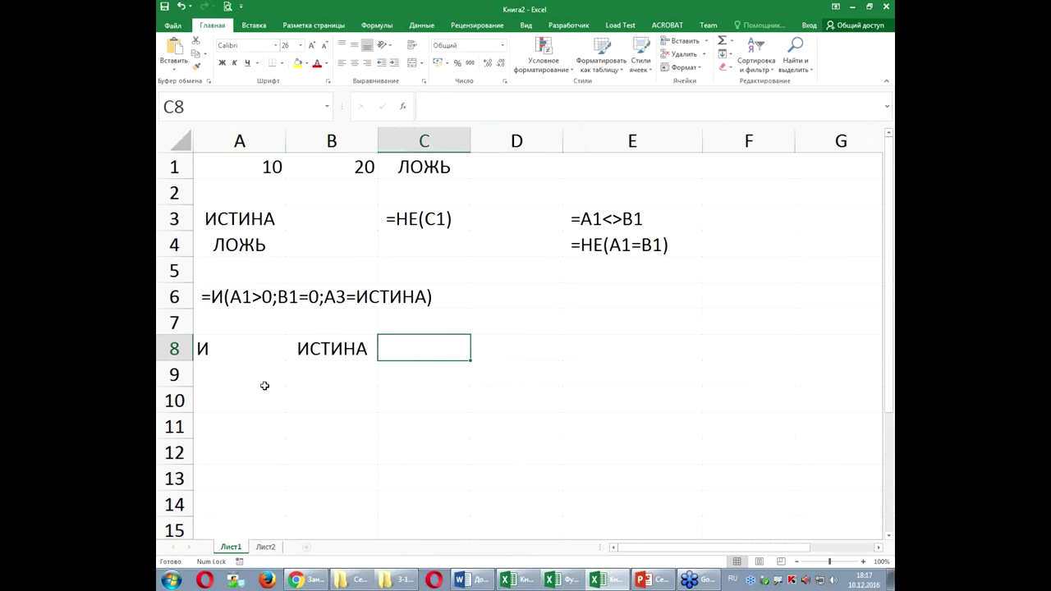
text(все )
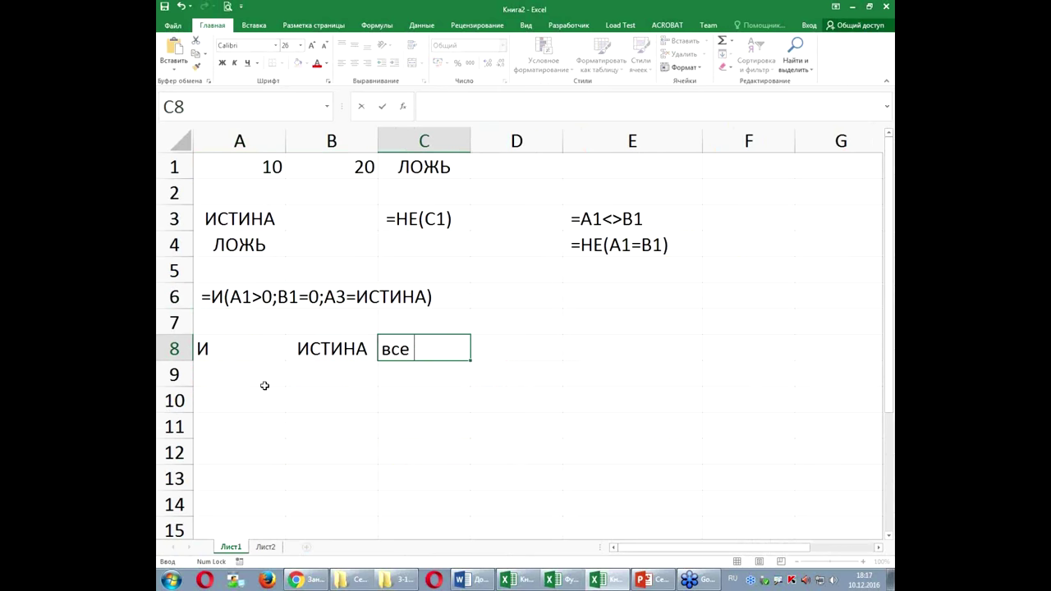
text(И)
text(СТИННЫ)
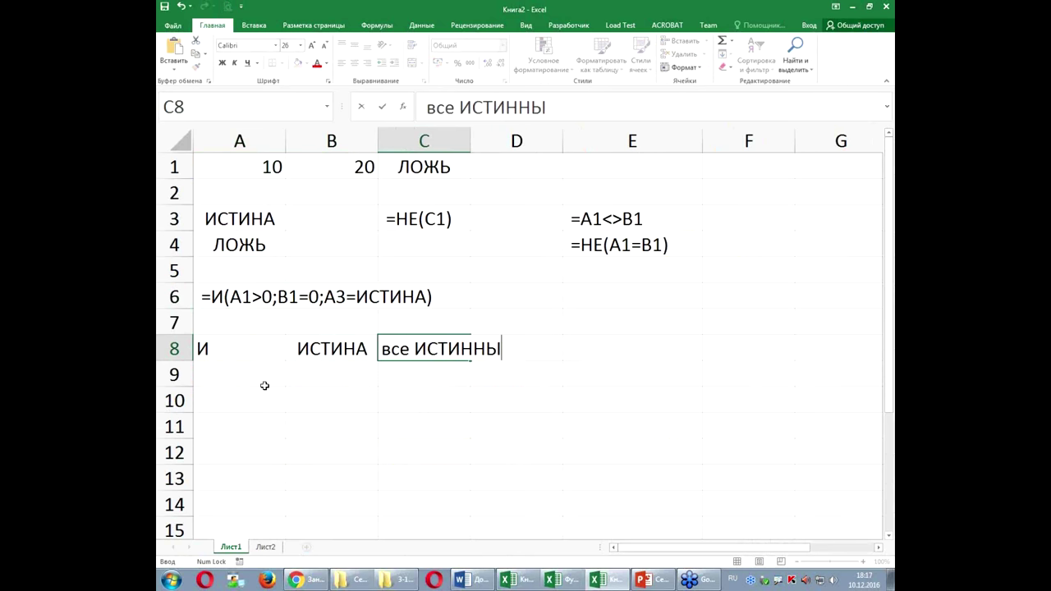
key(Return)
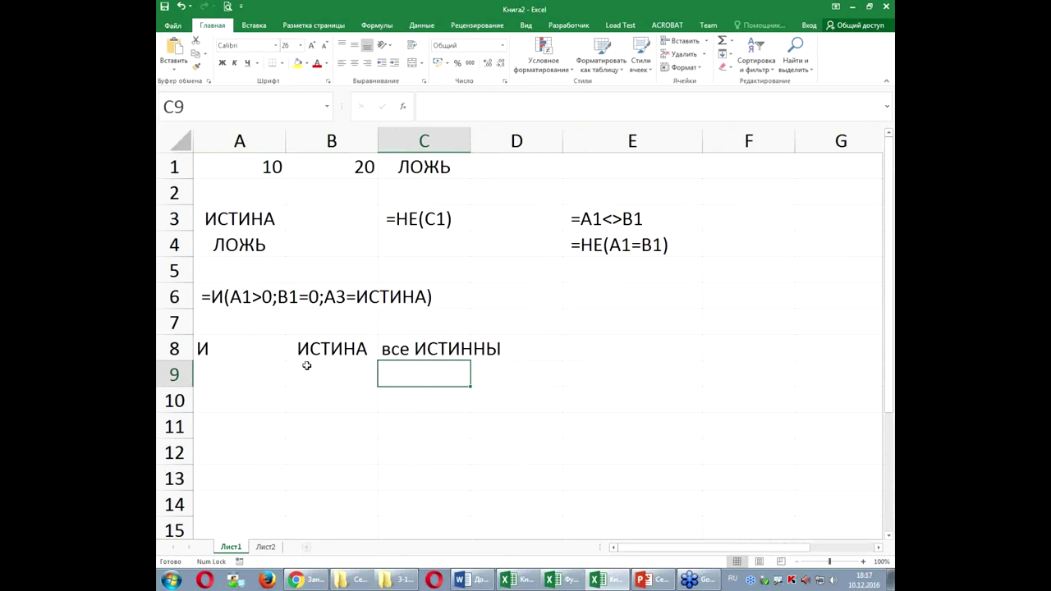
Enter ЛОЖЬ in B9 and хотя бы одно ЛОЖНО in C9.
click(317, 371)
text(ло)
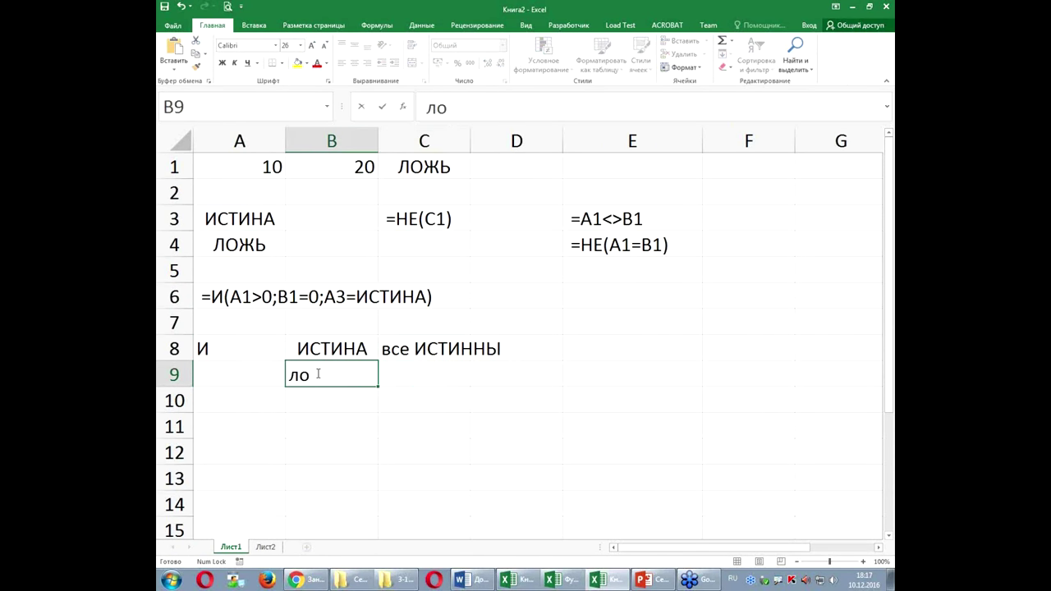
text(жь)
key(Tab)
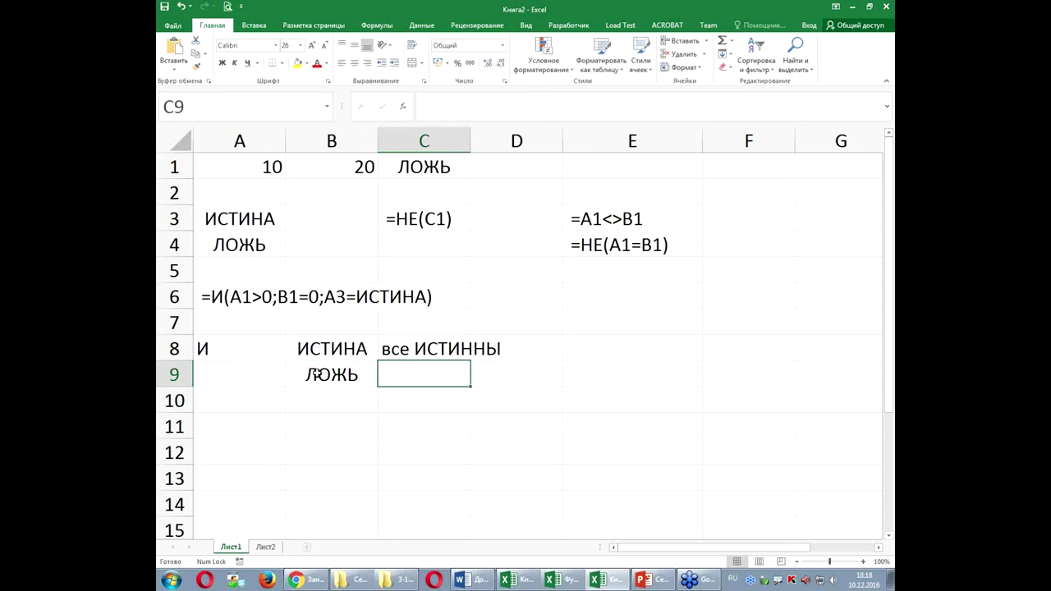
text(хотя б)
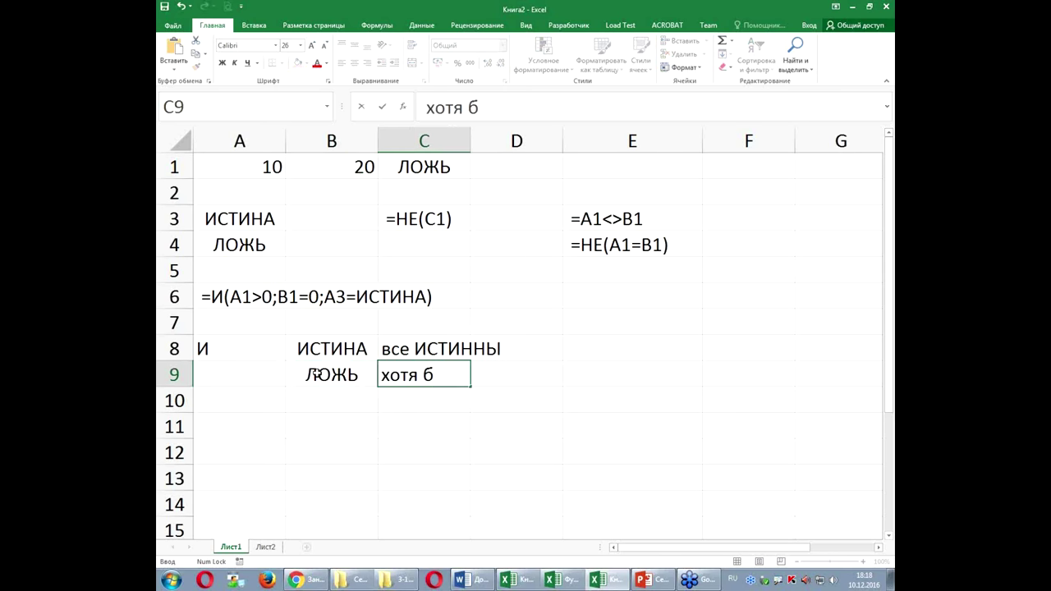
text(ы одно )
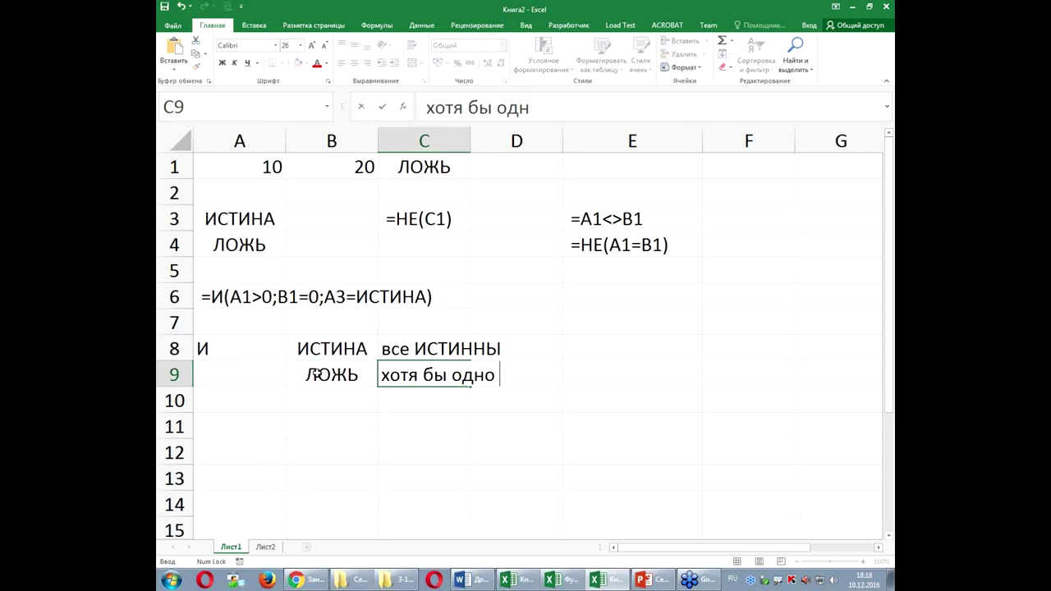
text(ЛОЖНО)
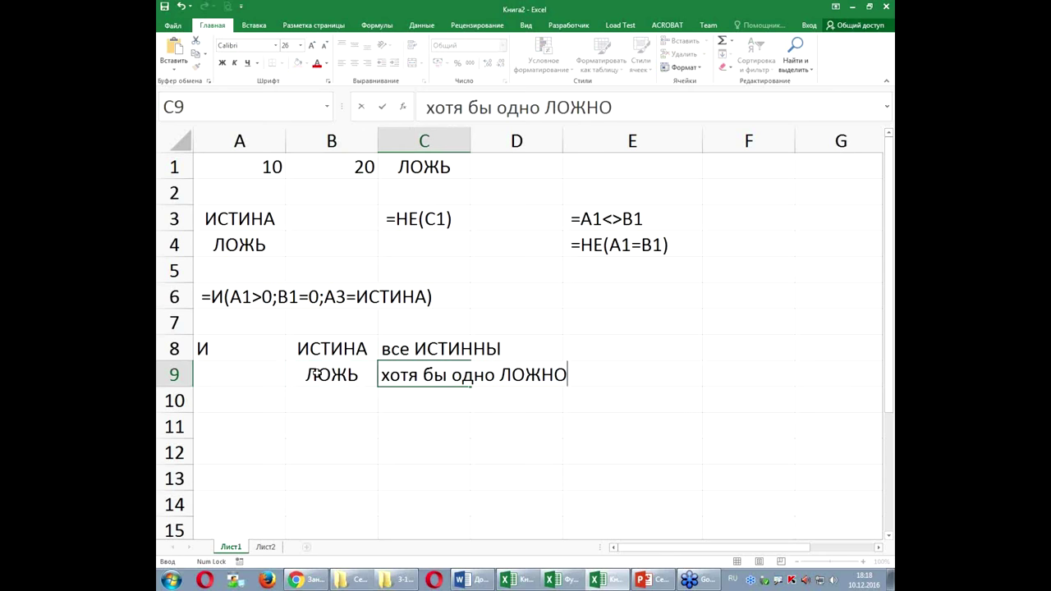
key(Return)
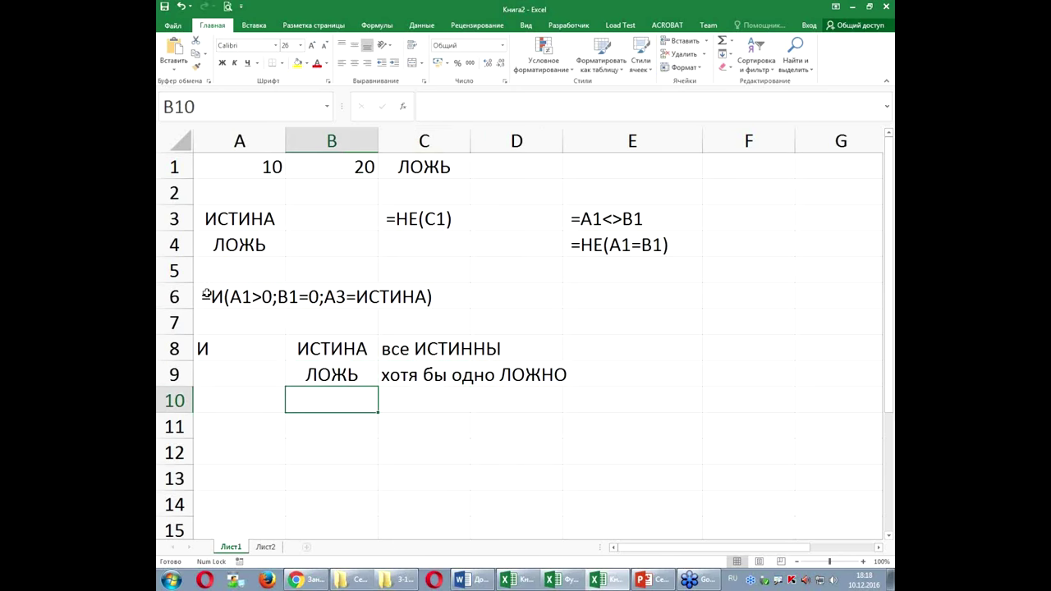
Colour the row 8 text И, ИСТИНА and все ИСТИННЫ red.
click(219, 349)
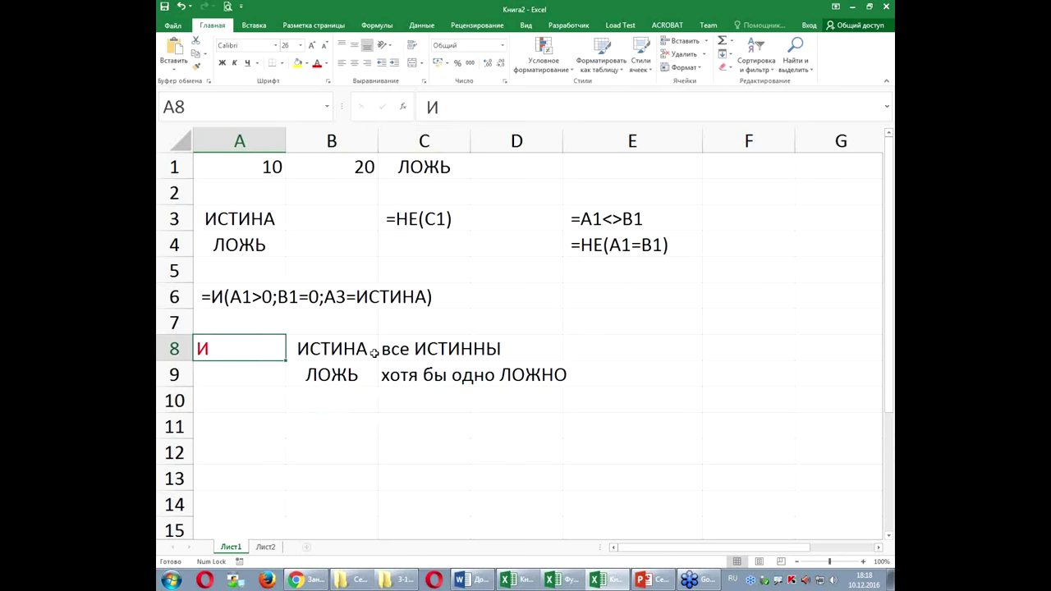
drag(374, 349, 509, 339)
click(316, 66)
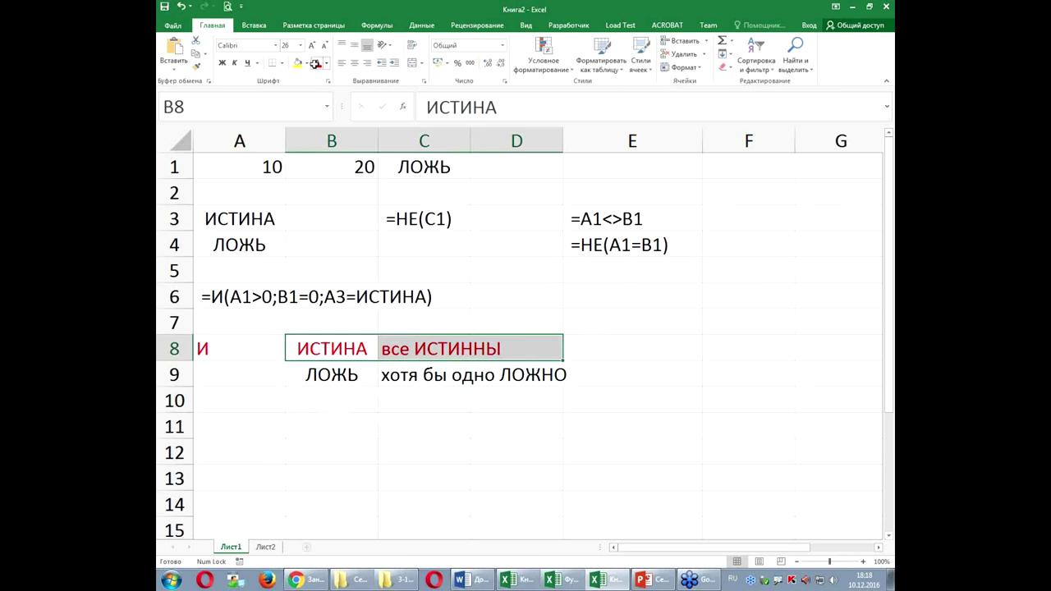
Copy the A6 formula text to A11 and change И to ИЛИ.
click(233, 304)
click(231, 306)
drag(242, 310, 251, 423)
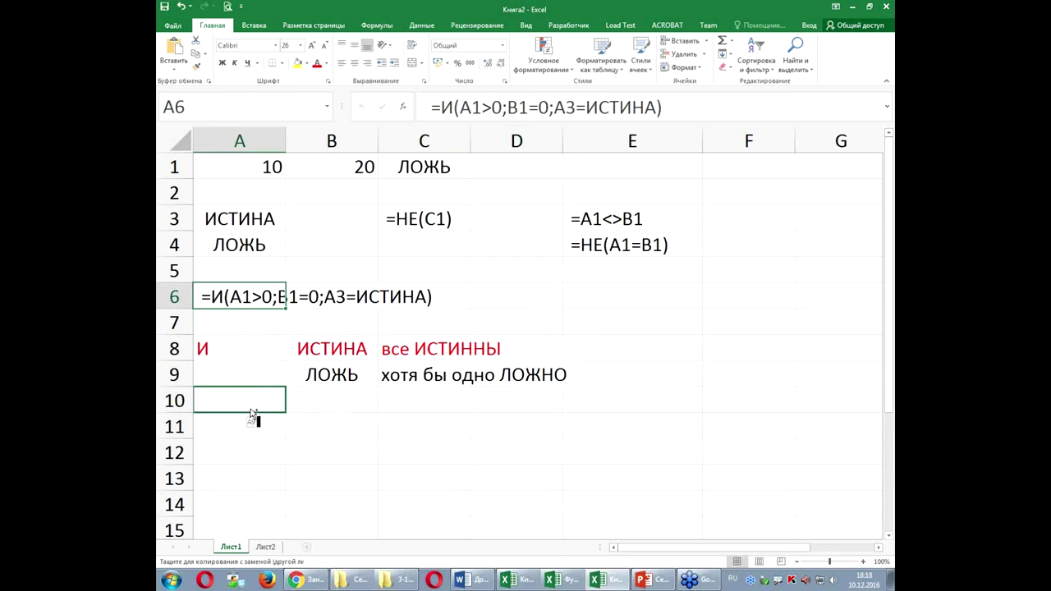
double_click(218, 426)
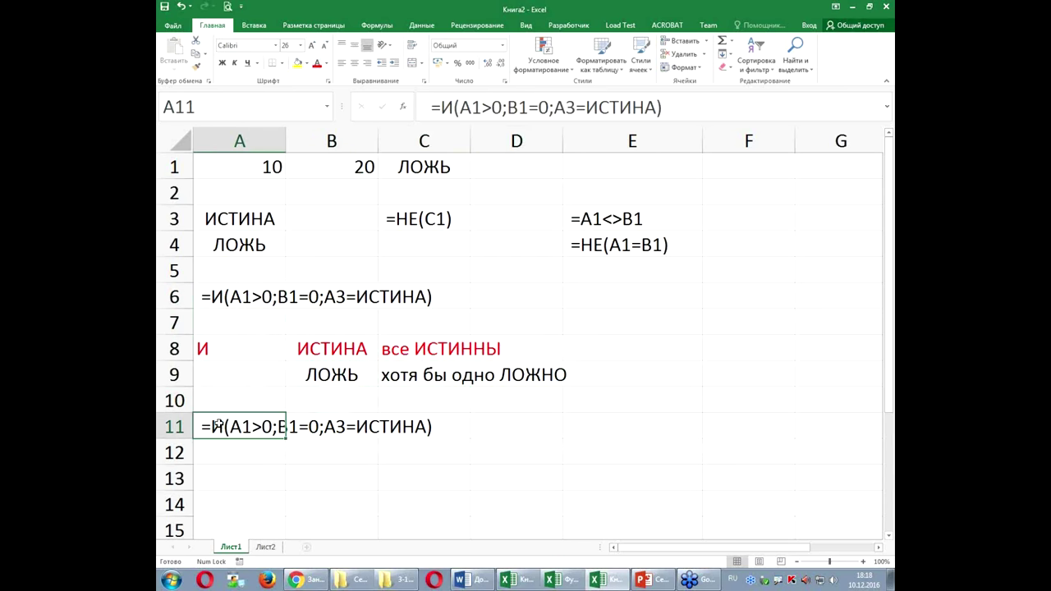
text(Л)
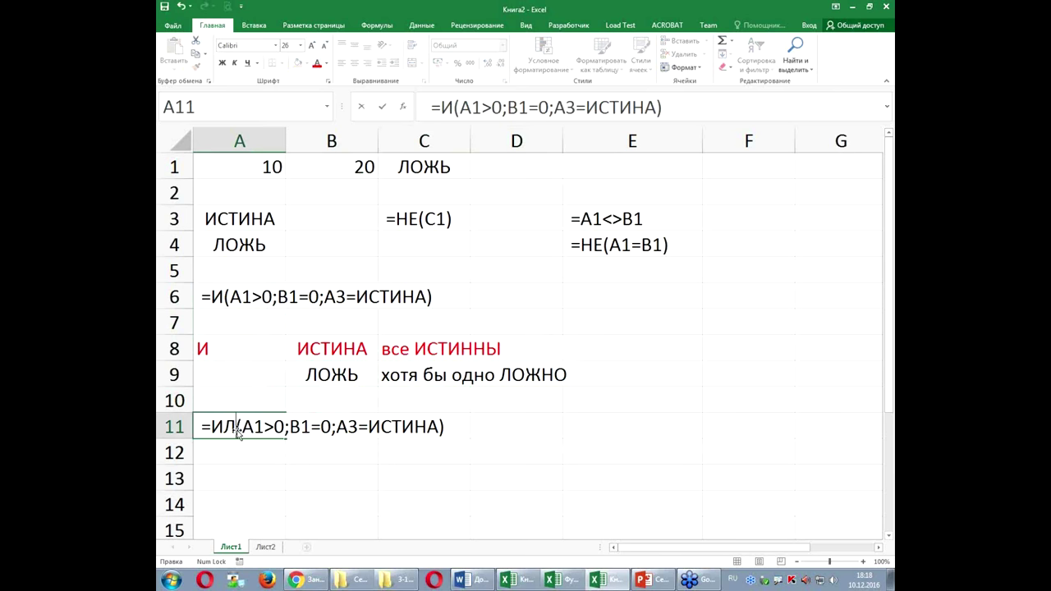
text(И)
key(Return)
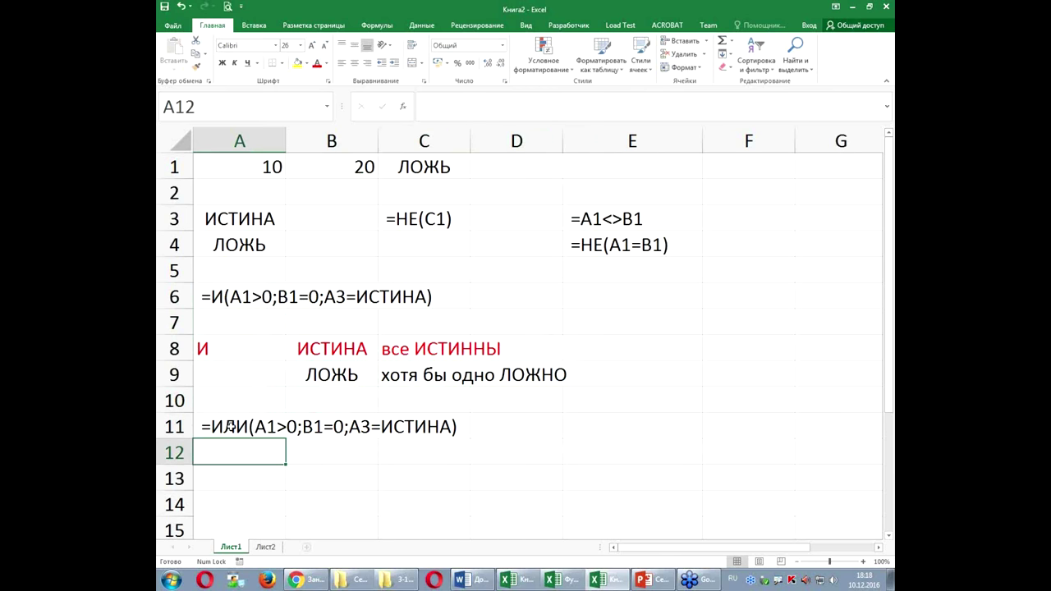
Make the A6 and A11 formula texts blue.
scroll(235, 329, down, 1)
click(222, 219)
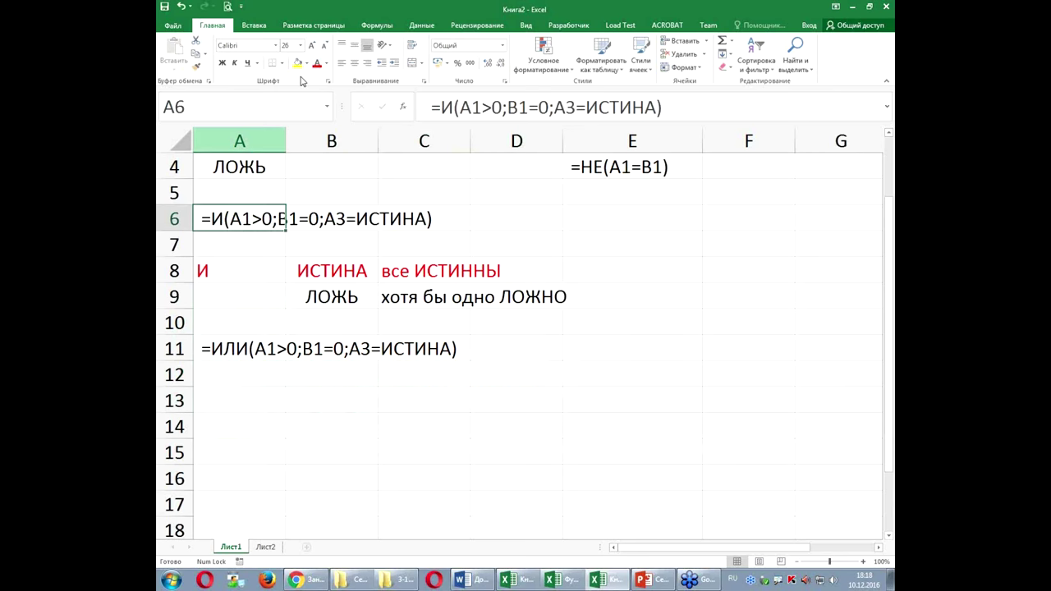
click(326, 63)
click(386, 167)
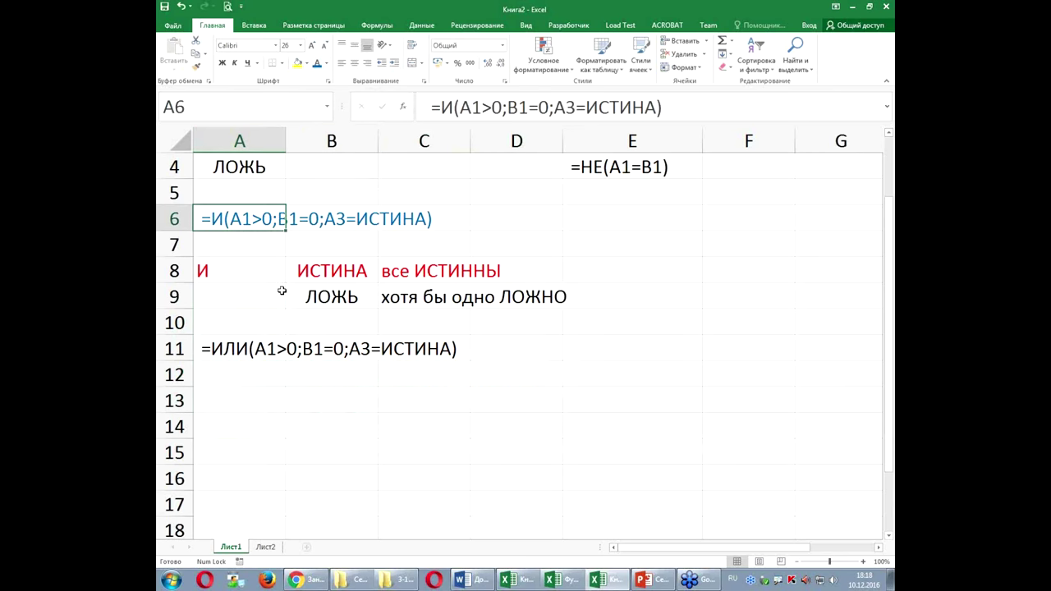
click(223, 353)
click(316, 63)
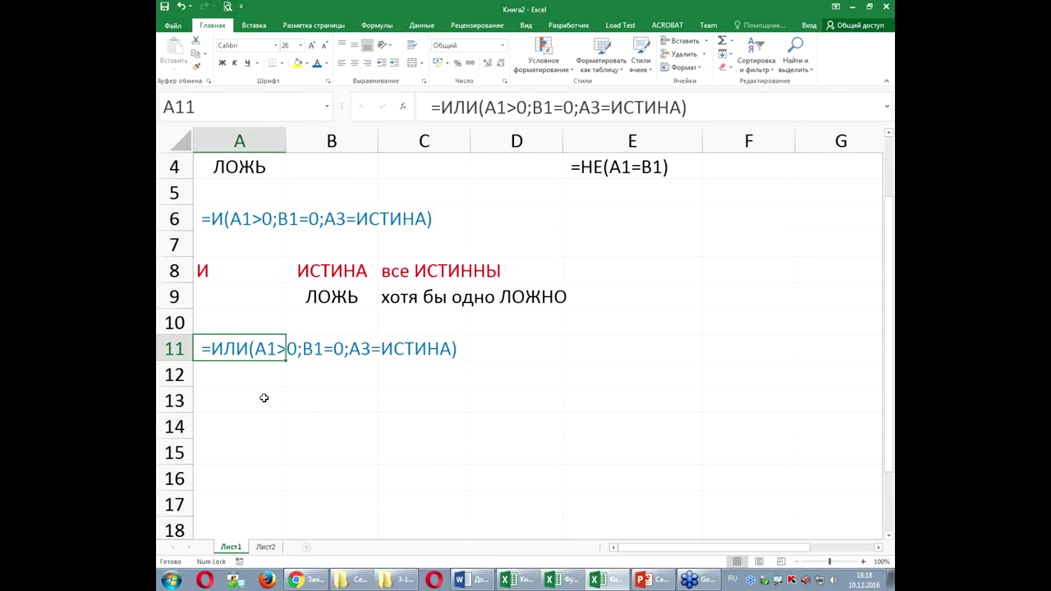
click(255, 392)
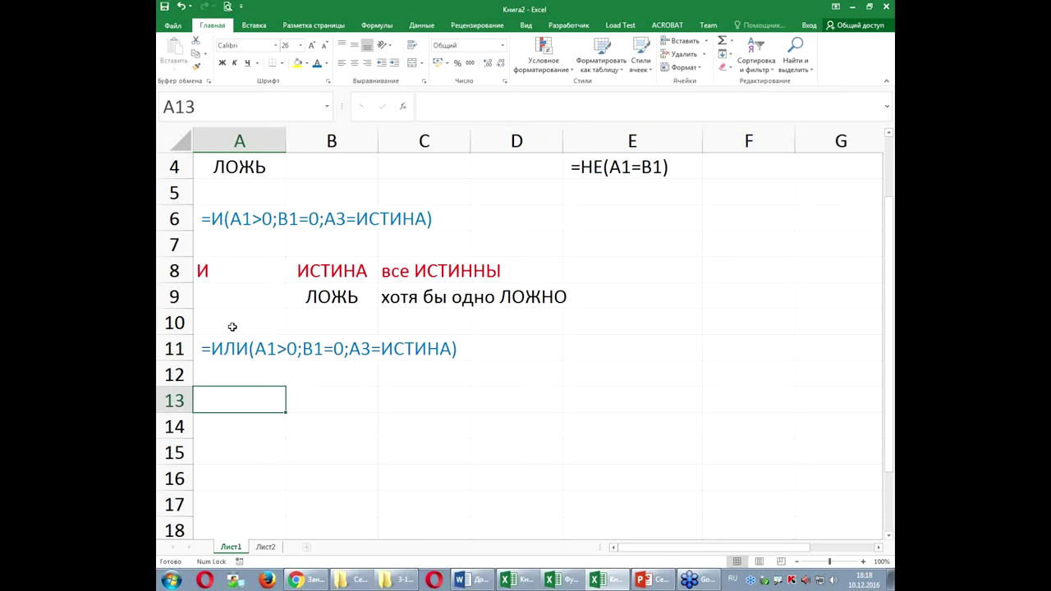
Enter ИЛИ in A13, then go back over the И example rows 8–9, ending on ЛОЖЬ in B9.
text(ИЛИ)
key(Return)
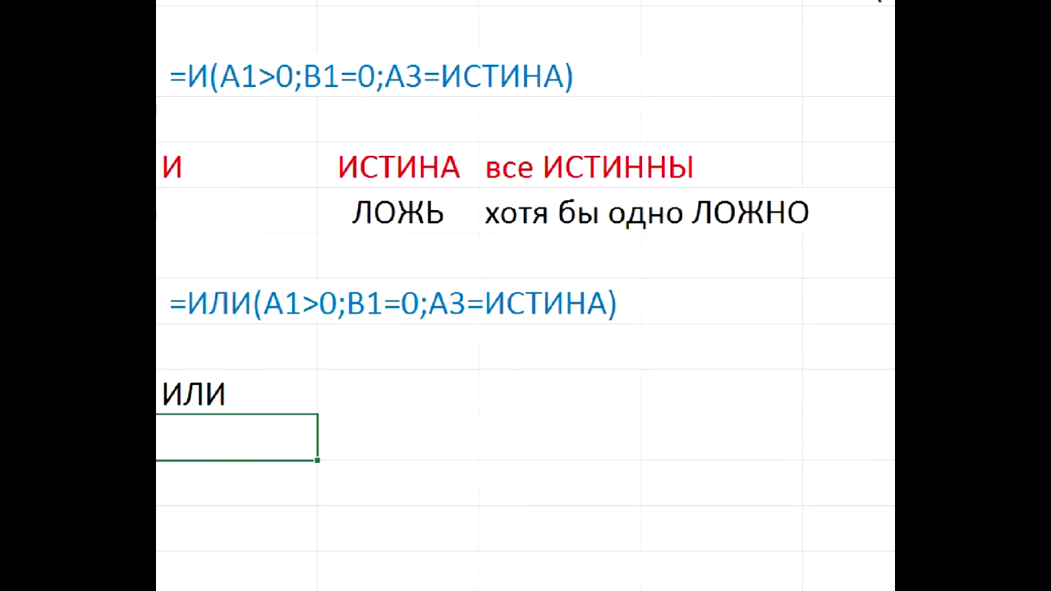
drag(285, 331, 316, 331)
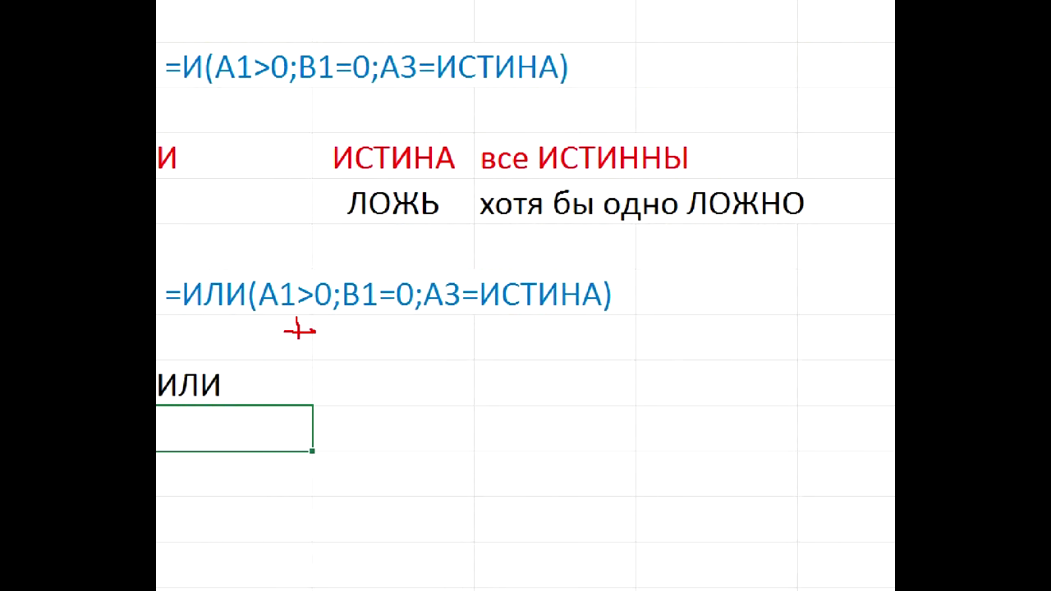
drag(369, 332, 400, 332)
drag(480, 329, 518, 329)
drag(254, 314, 325, 346)
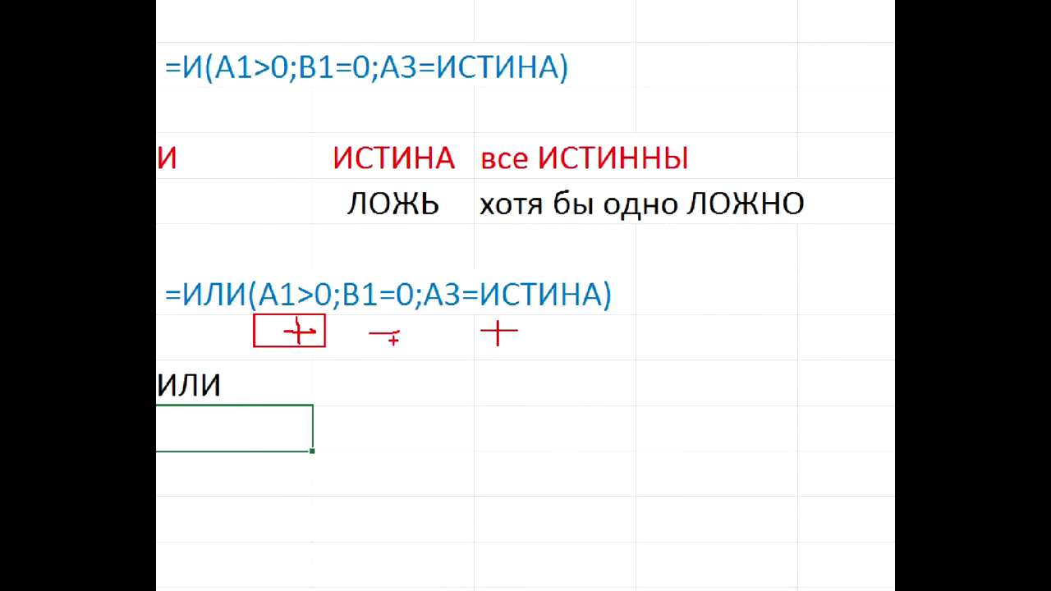
drag(467, 313, 535, 349)
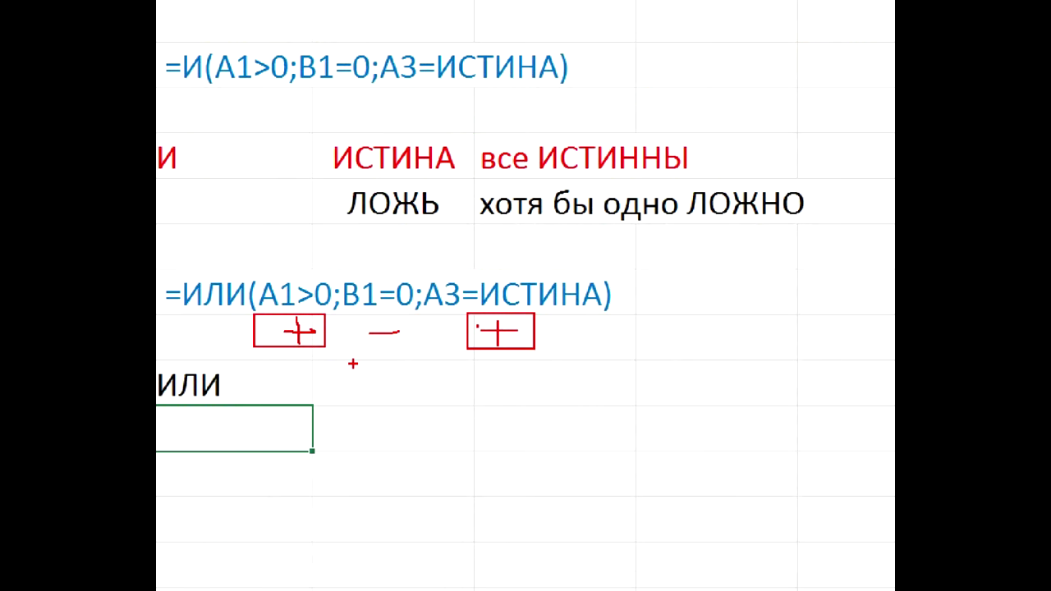
drag(280, 365, 308, 365)
drag(381, 364, 405, 363)
drag(472, 364, 527, 359)
click(342, 308)
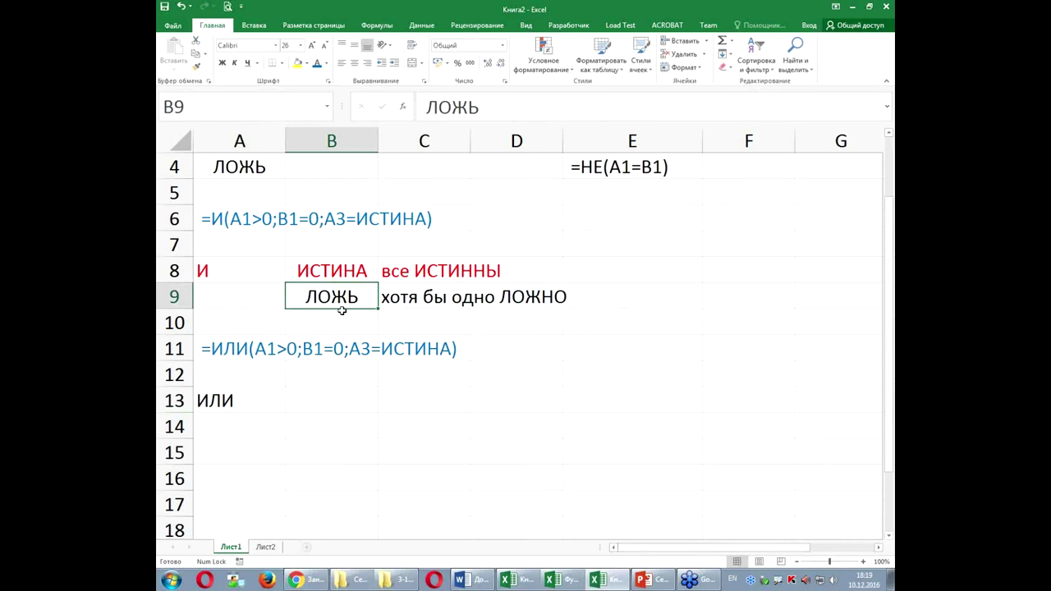
Copy ЛОЖЬ to B13 and the caption to C13, changing it to все ЛОЖНЫ.
drag(341, 309, 342, 401)
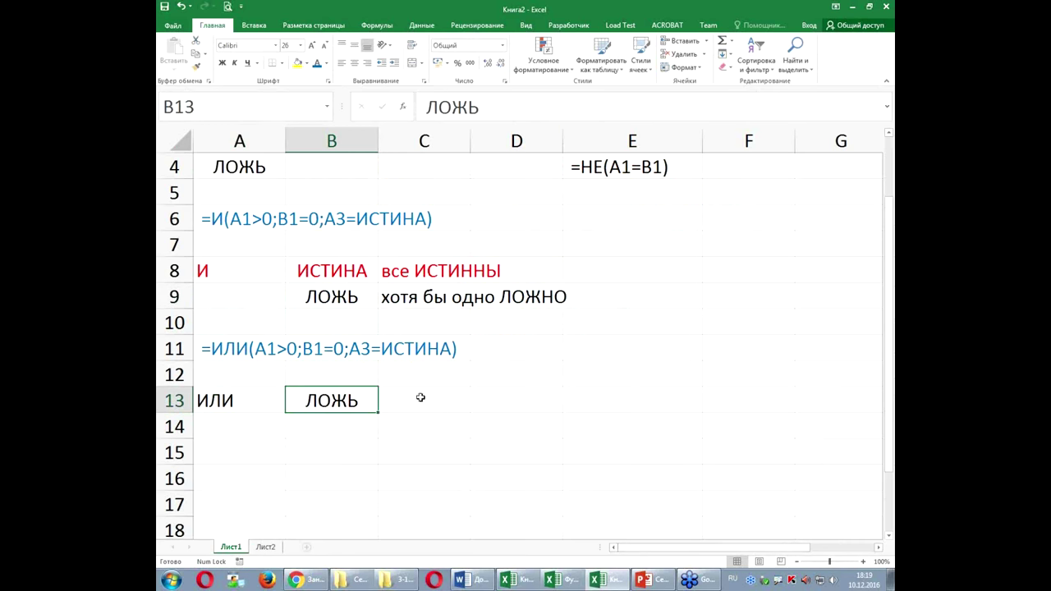
click(411, 274)
drag(417, 283, 425, 402)
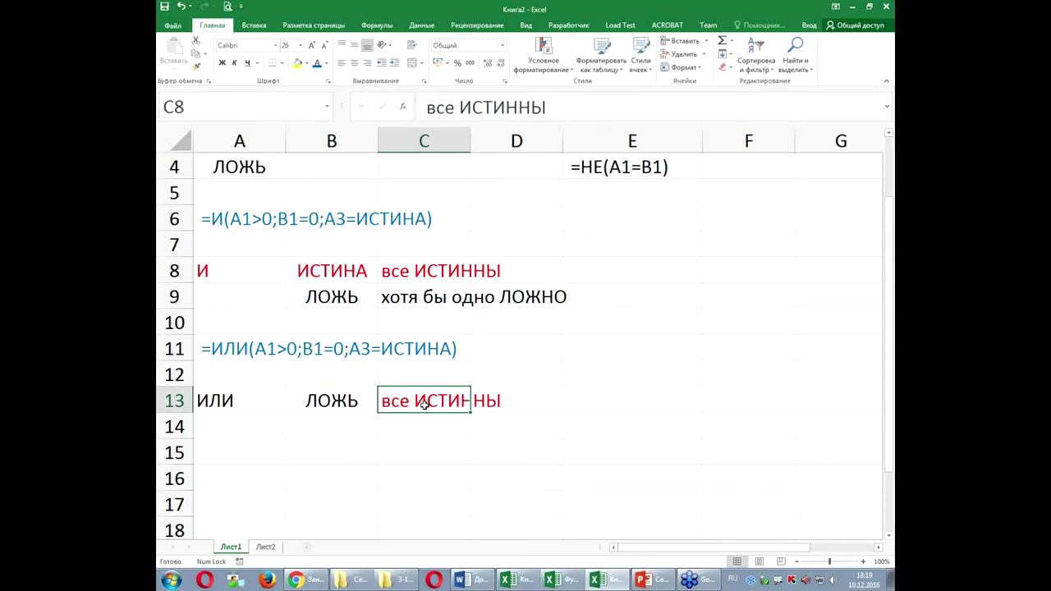
double_click(540, 397)
text(ЛОЖНЫ)
key(Return)
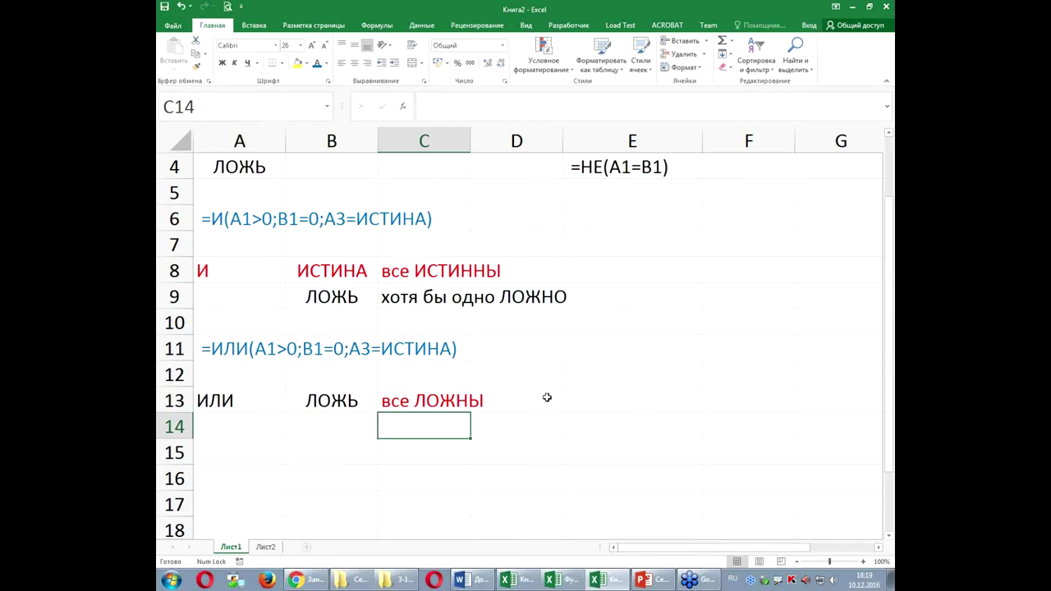
Fill row 14 with ИСТИНА and хотя бы одно ИСТИННО in automatic colour.
click(358, 282)
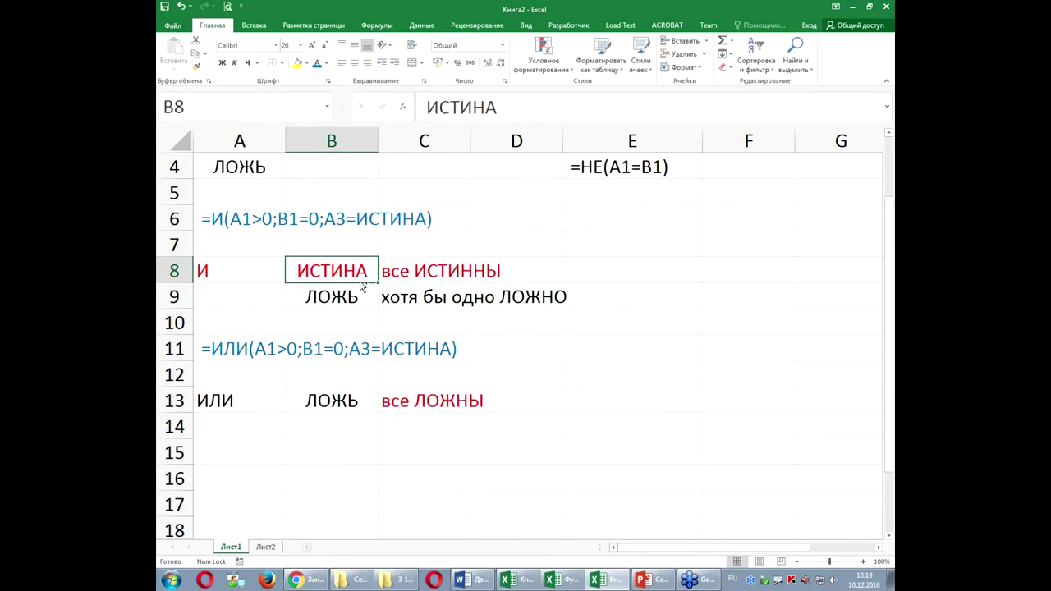
ctrl+drag(359, 283, 359, 425)
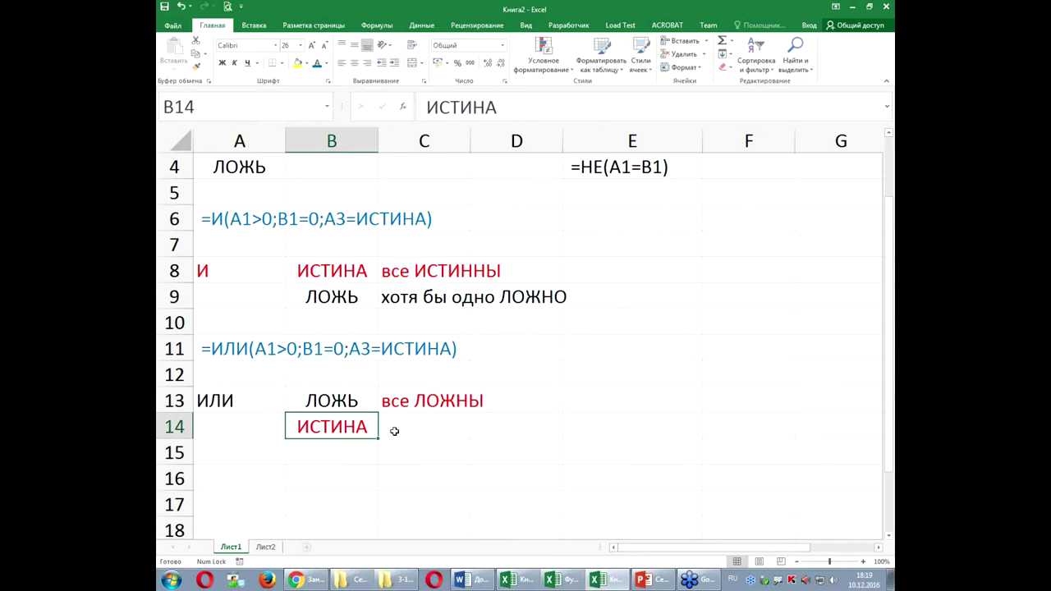
click(424, 284)
drag(433, 309, 434, 426)
drag(336, 426, 443, 427)
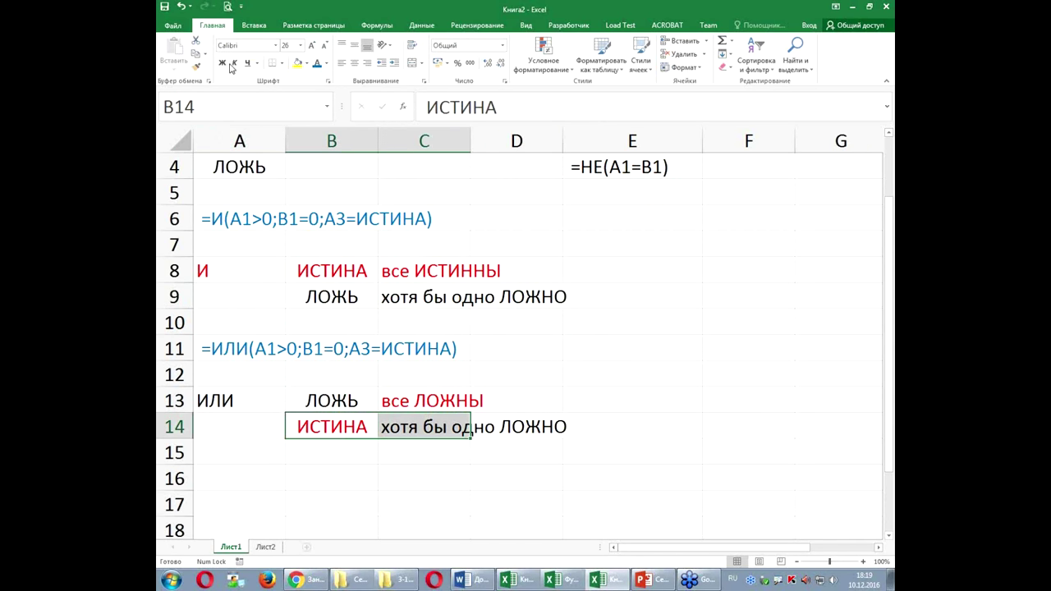
click(326, 64)
click(318, 79)
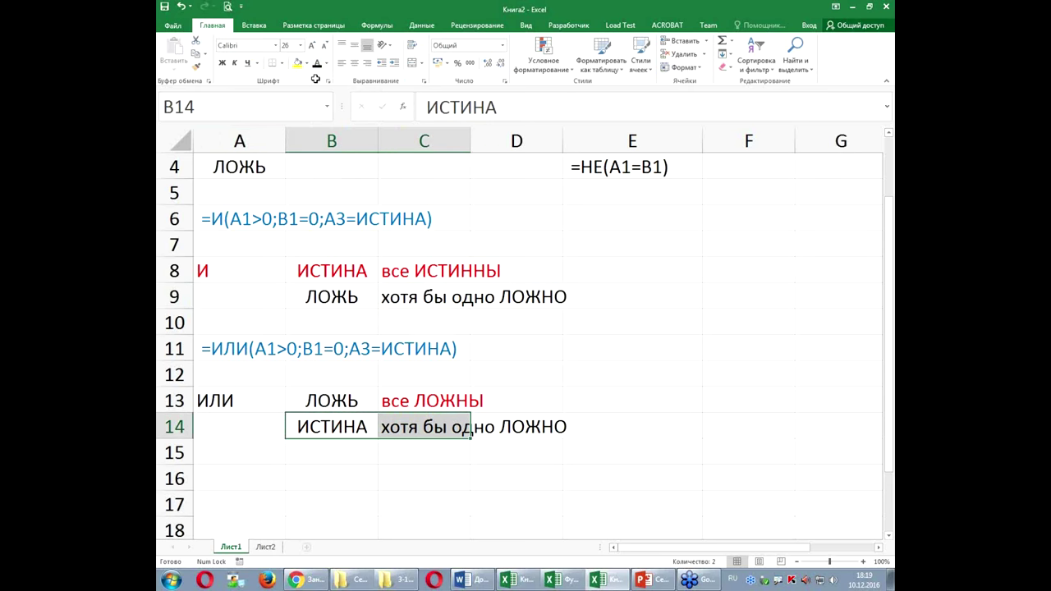
click(413, 435)
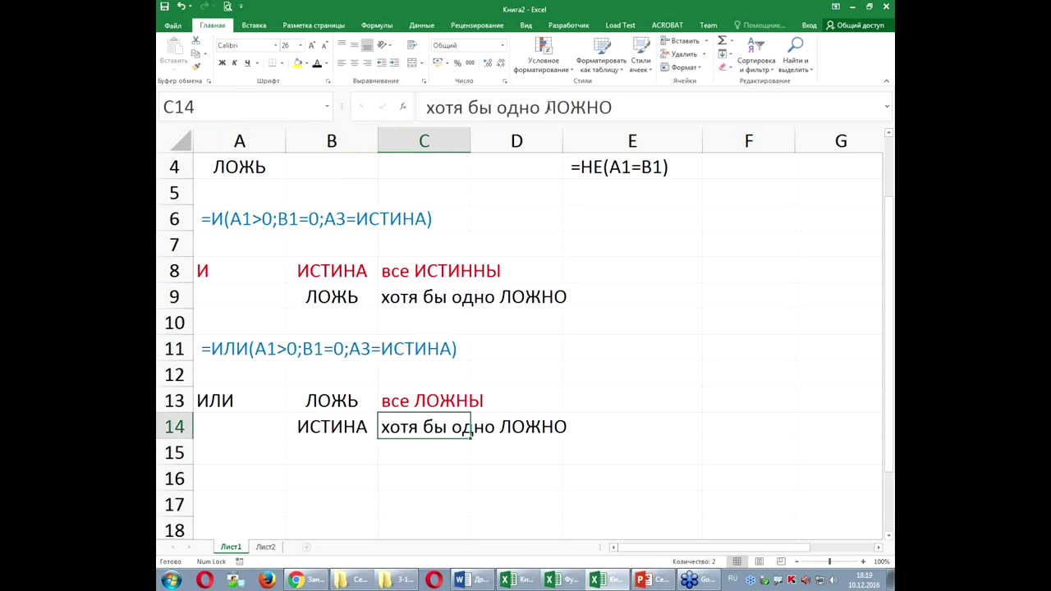
drag(547, 108, 656, 107)
text(ИСТИННО)
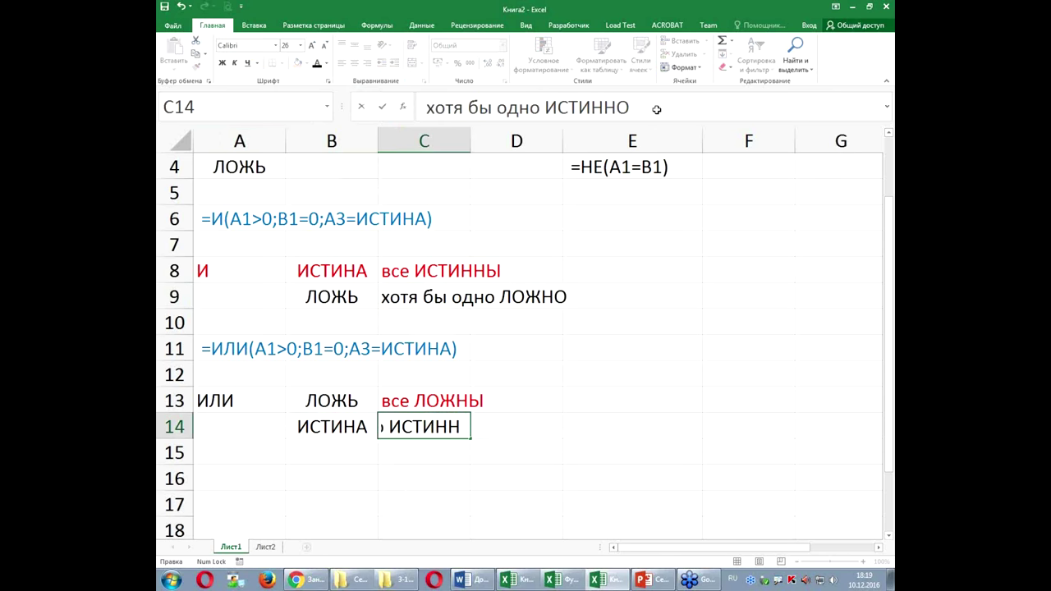
key(Return)
Colour ЛОЖЬ in B13 and the ИЛИ label in A13 red.
click(339, 394)
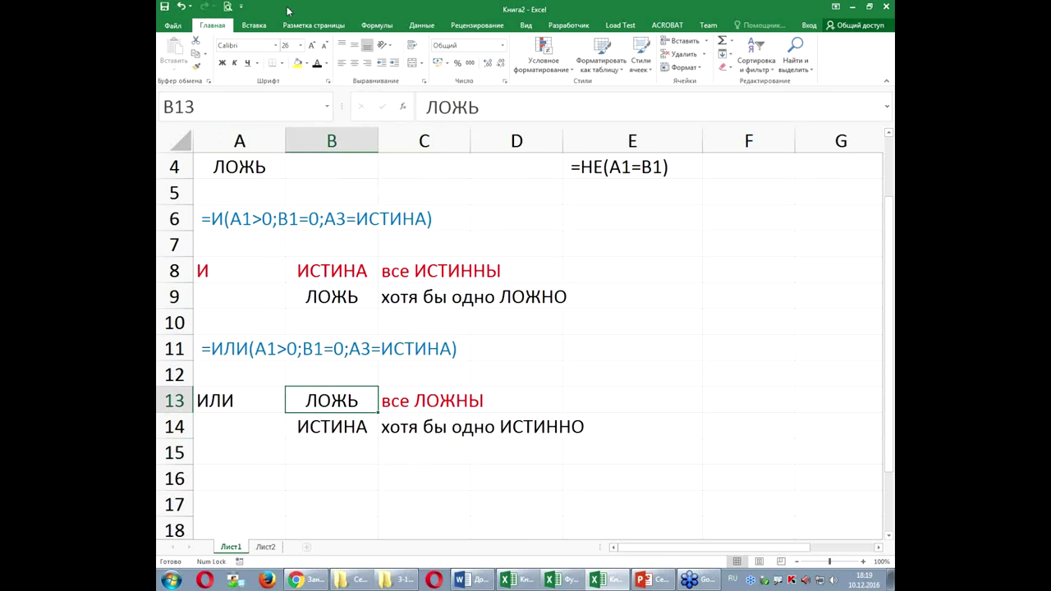
click(326, 63)
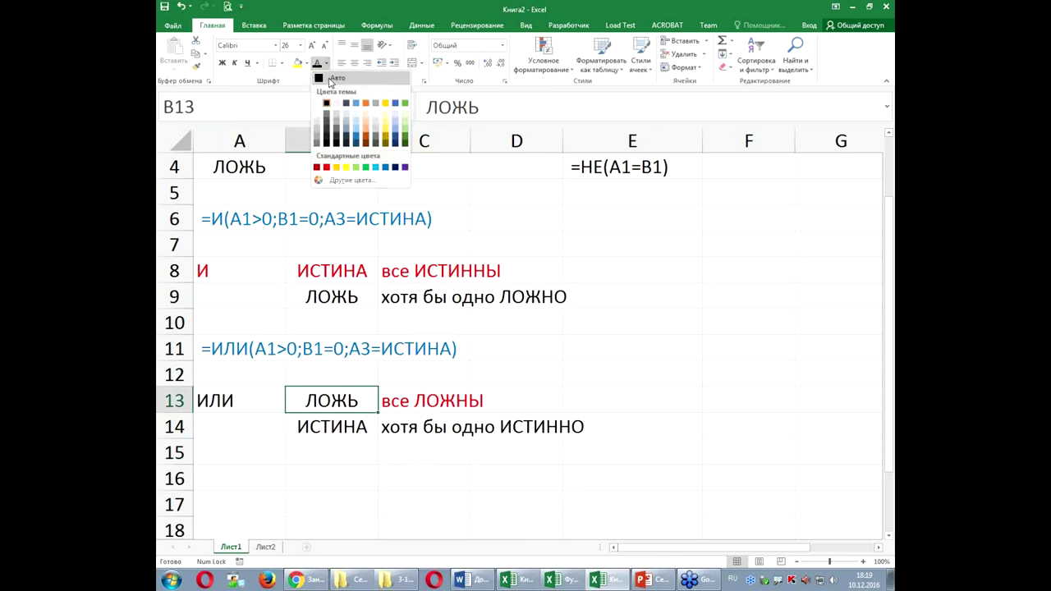
click(329, 169)
click(251, 400)
click(317, 69)
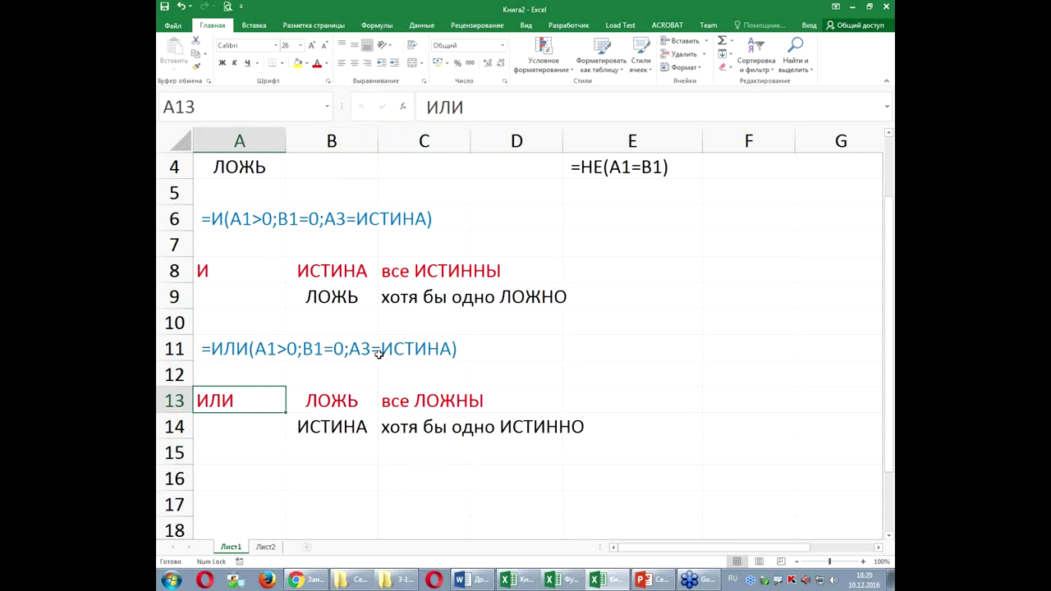
Type the template ЕСЛИ(усл;Истина;Ложь) into A16, fixing the typo in Истина.
scroll(353, 322, down, 1)
scroll(362, 328, down, 1)
scroll(360, 328, down, 1)
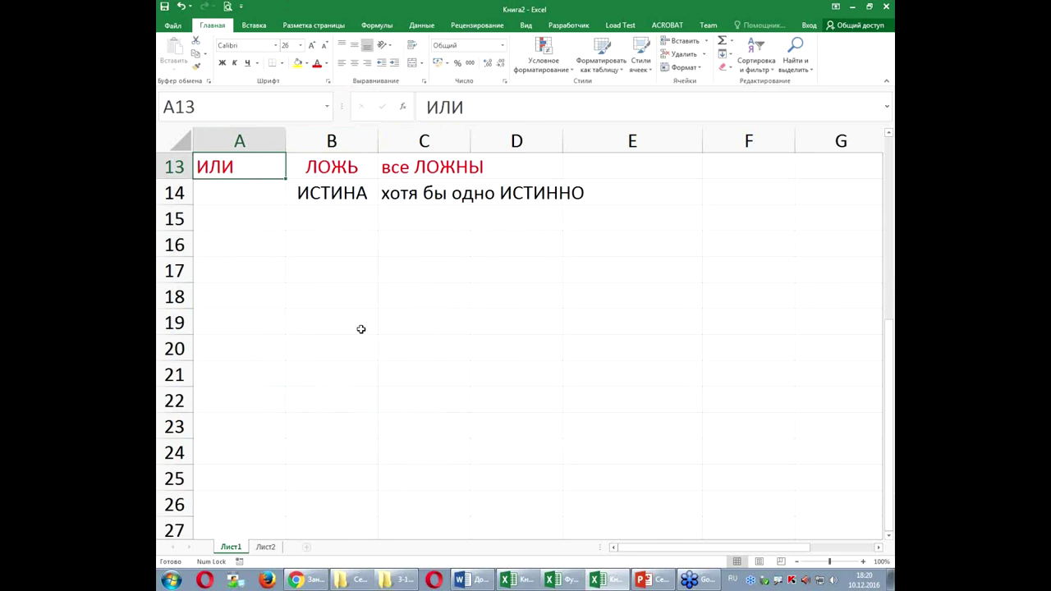
click(247, 240)
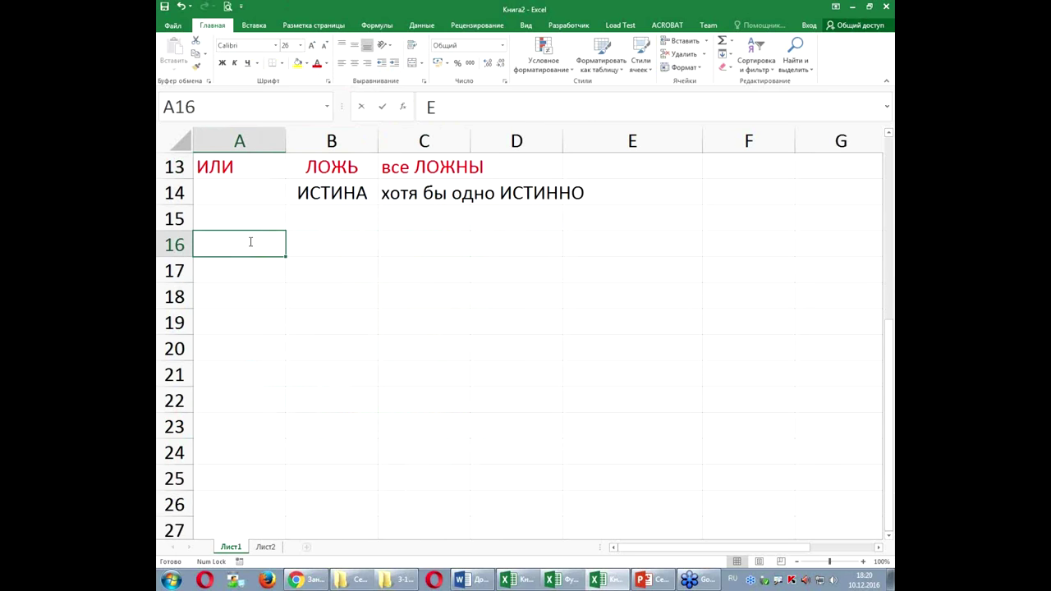
text(Е)
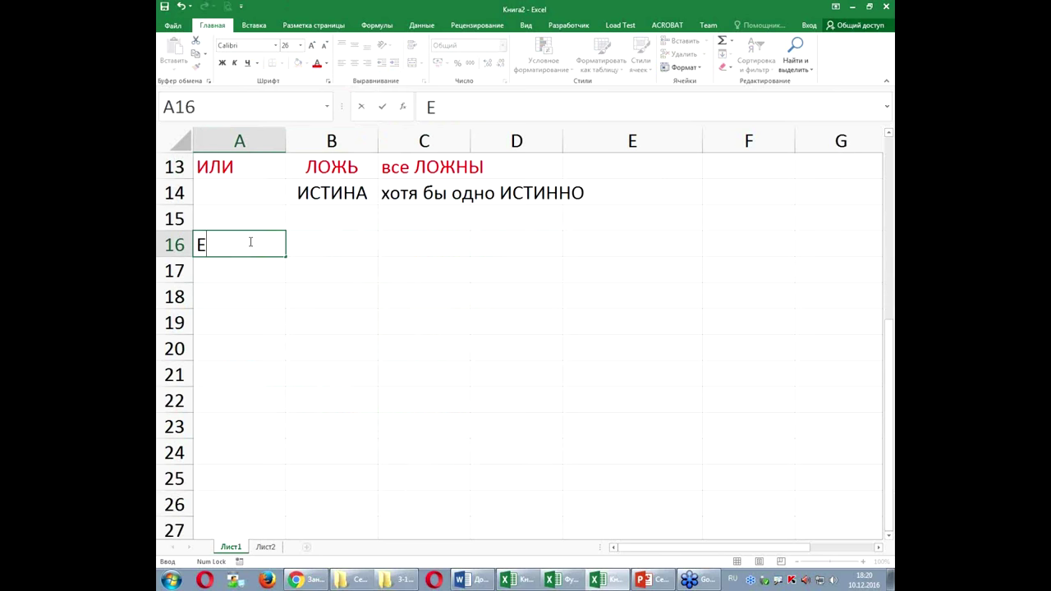
text(СЛИ()
text(усл)
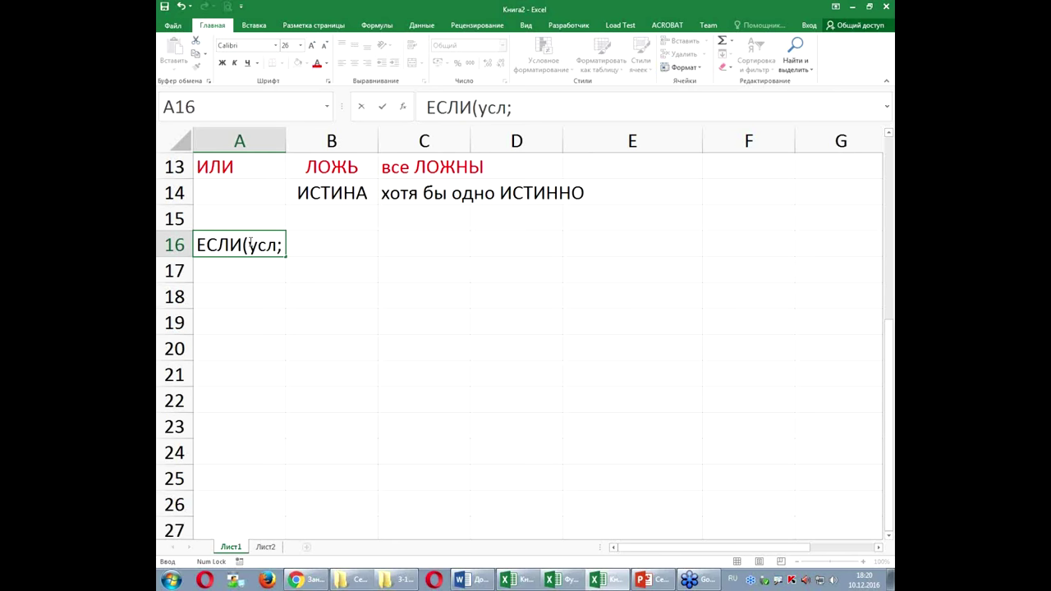
text(Итстина)
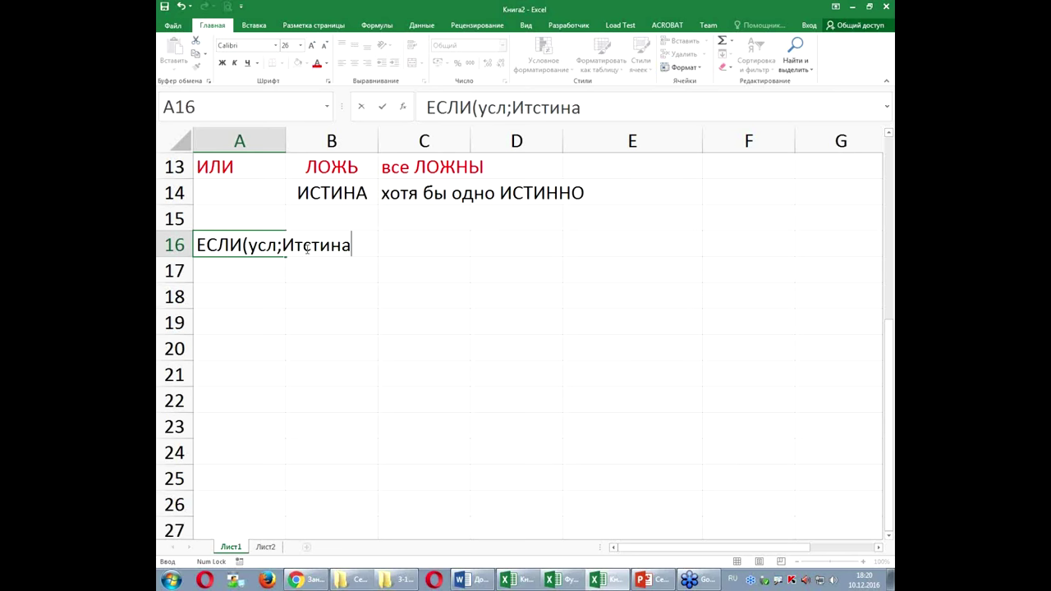
key(BackSpace)
text(;)
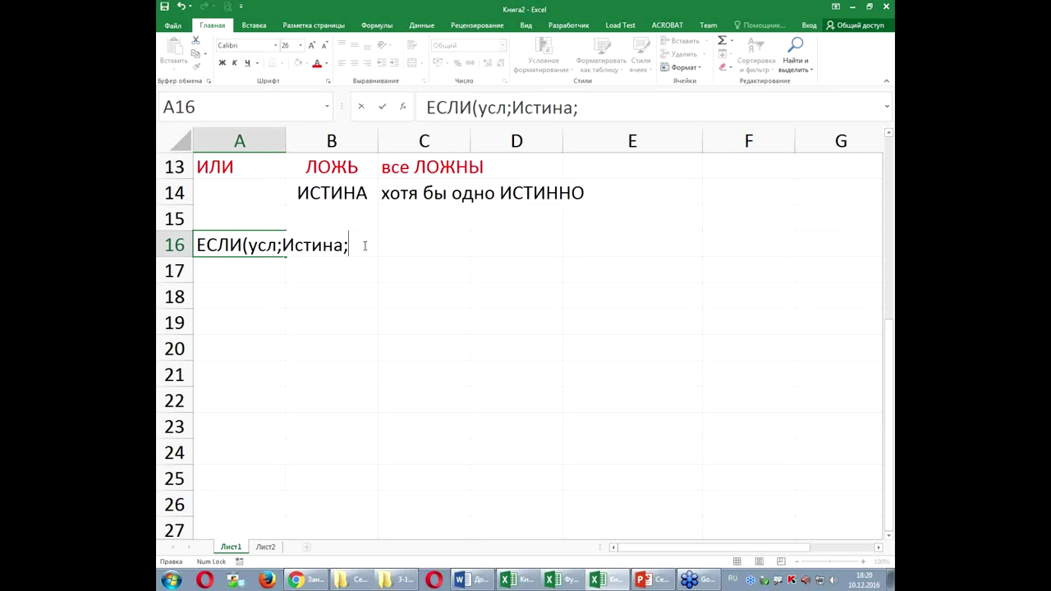
text(Ложь))
key(Return)
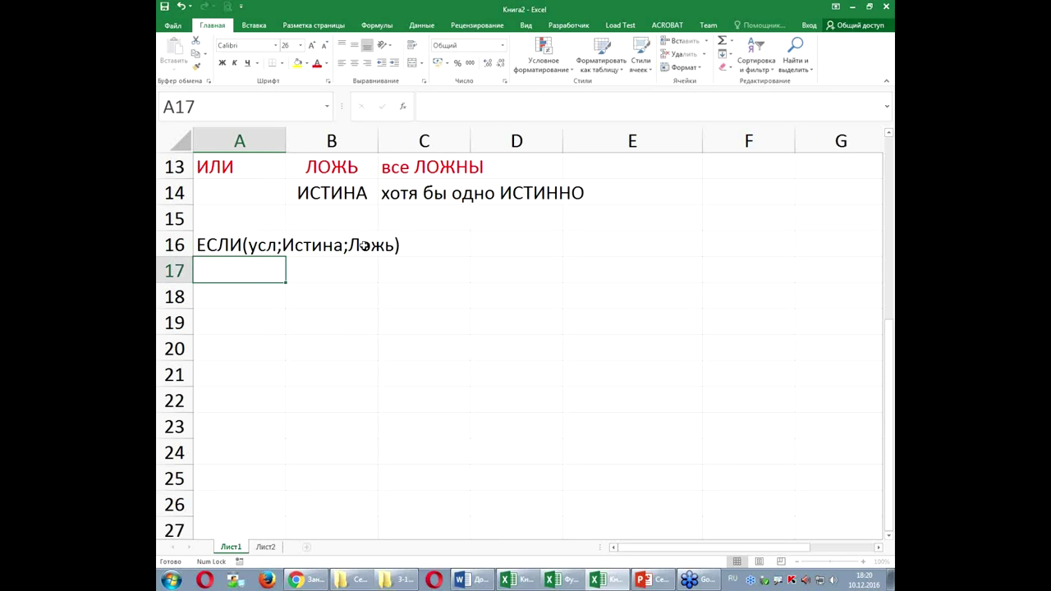
Review the A16 entry and bring up the workbook's save options.
click(203, 245)
click(250, 301)
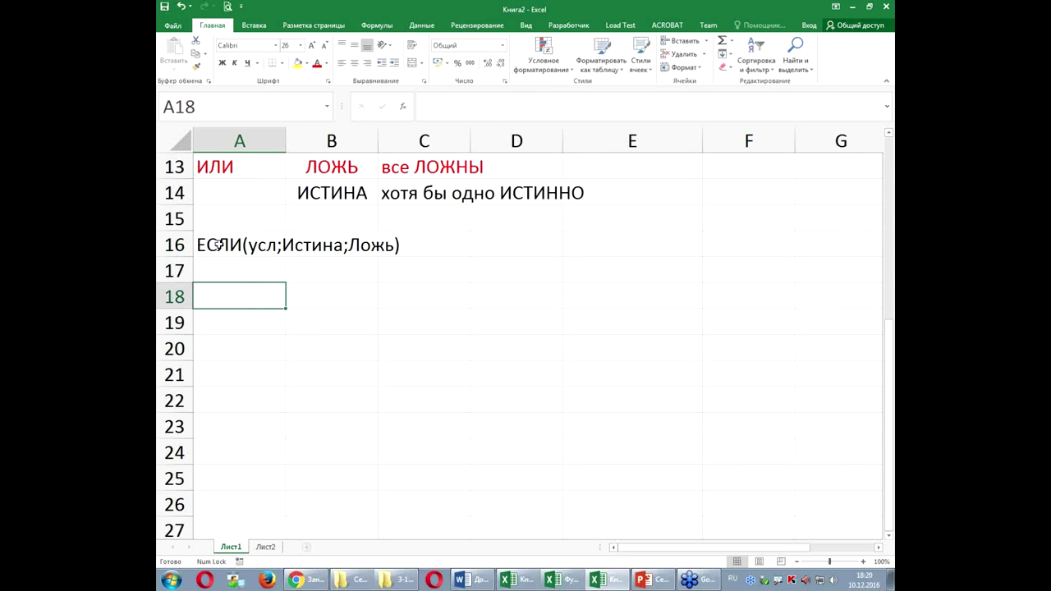
click(270, 243)
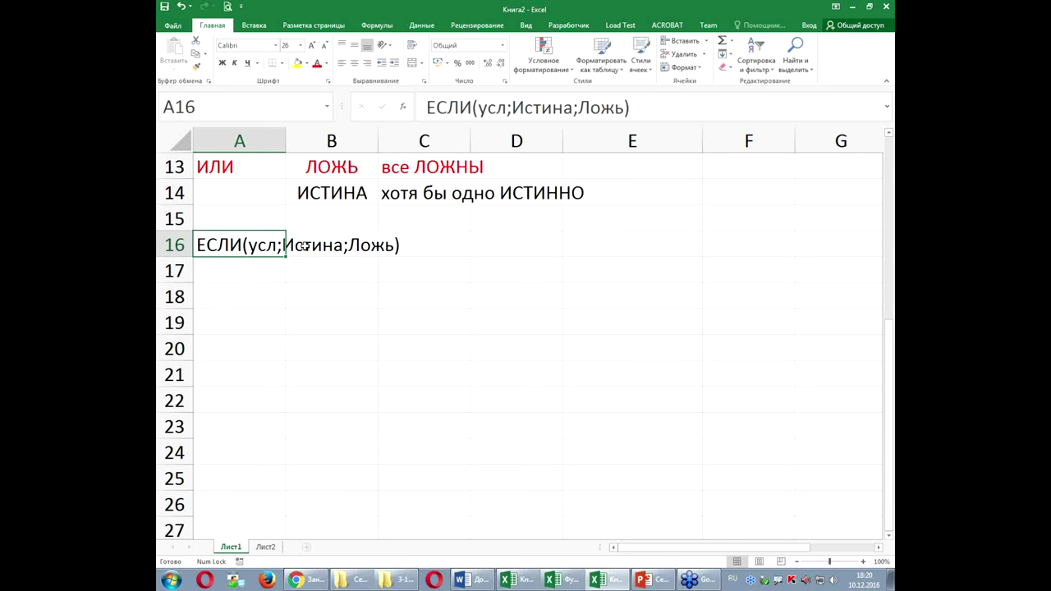
click(246, 274)
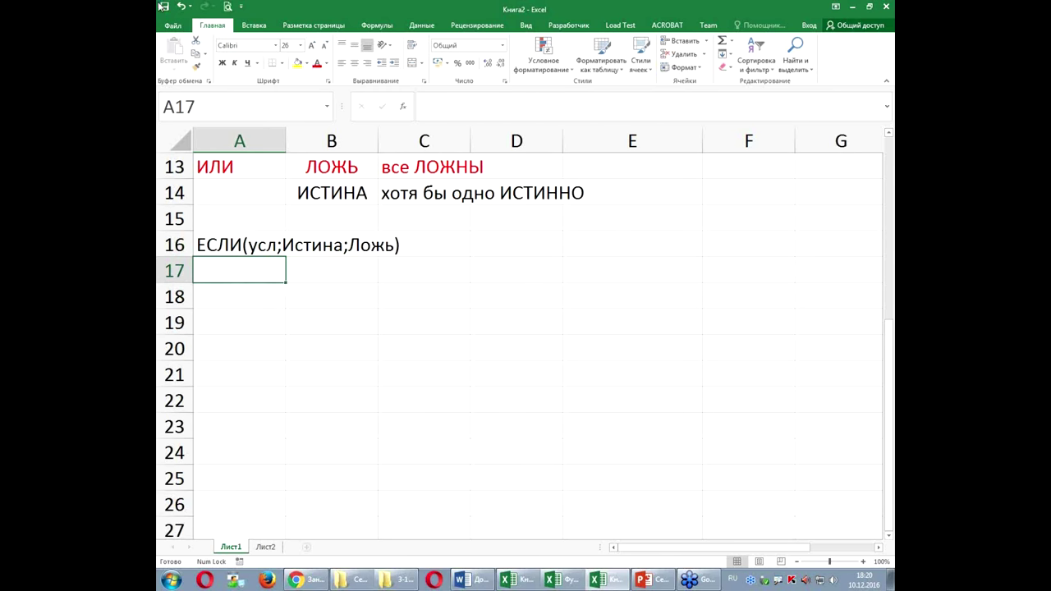
click(163, 6)
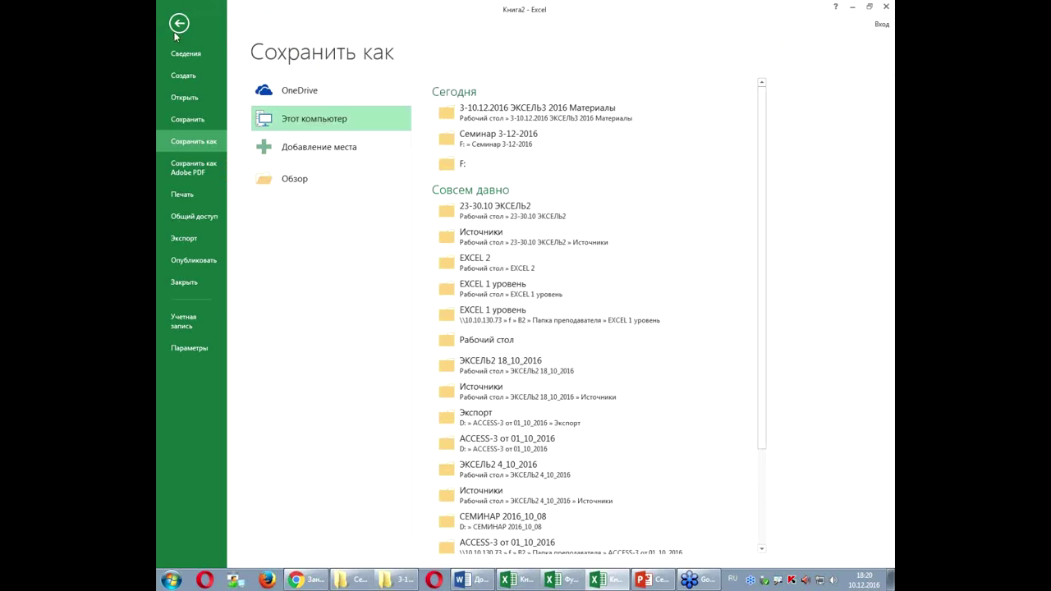
Save the workbook as Книга2.xlsx to Съемный диск (F:) via Обзор.
click(304, 182)
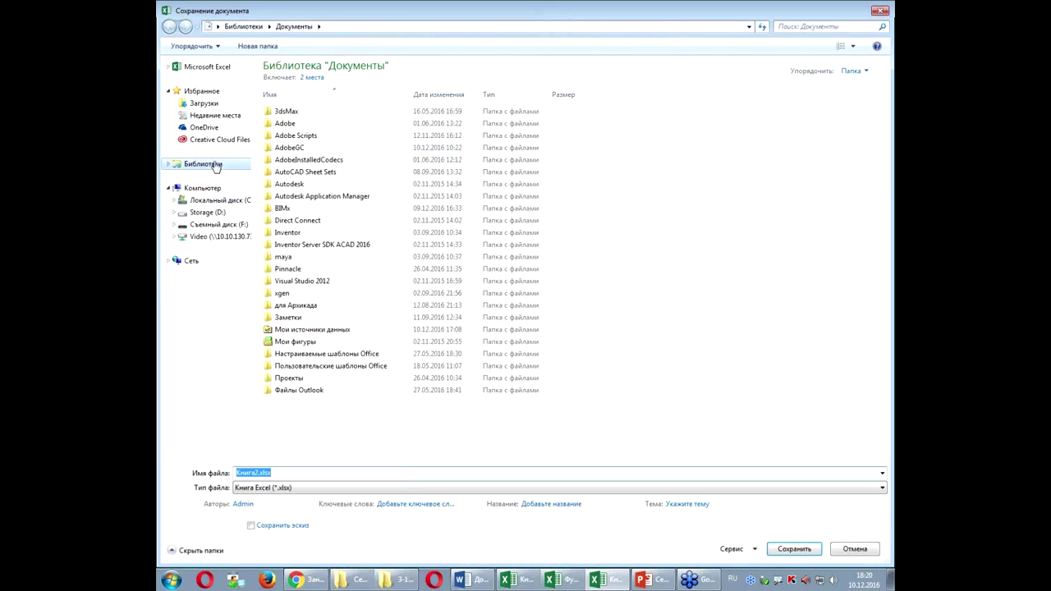
click(218, 224)
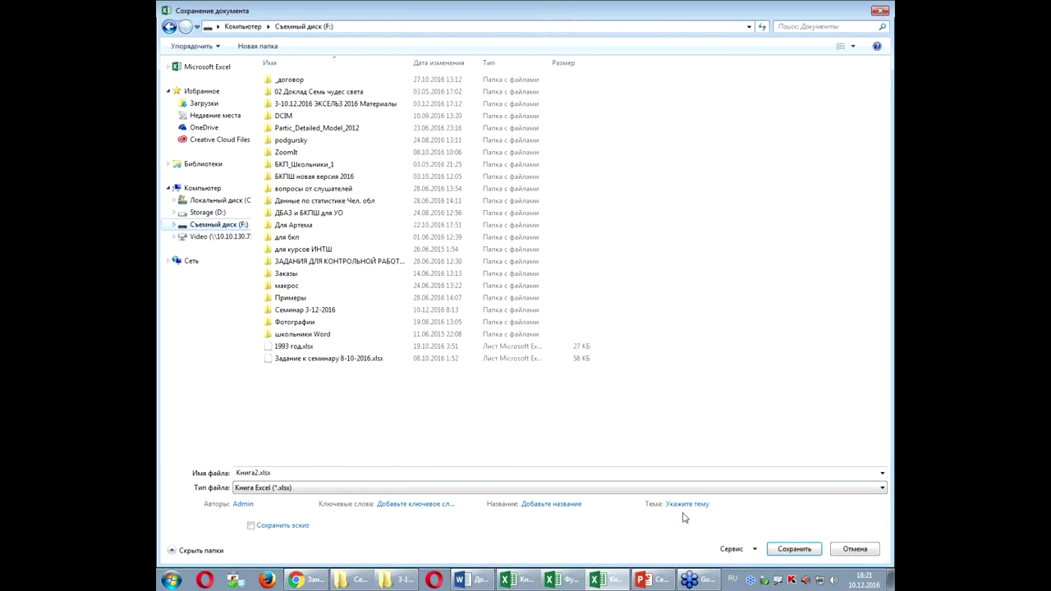
click(791, 549)
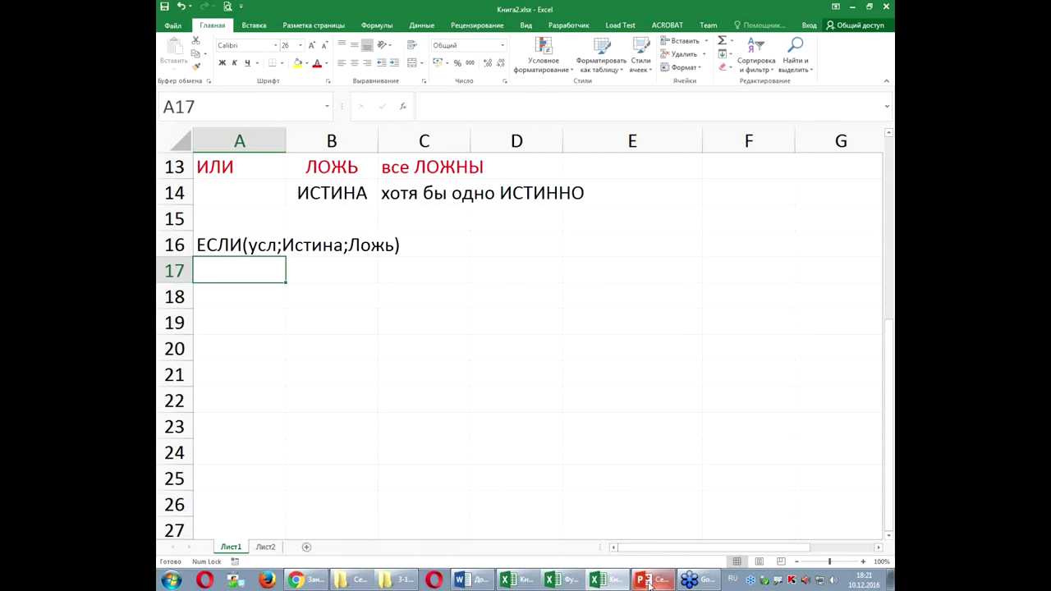
mouse_move(648, 582)
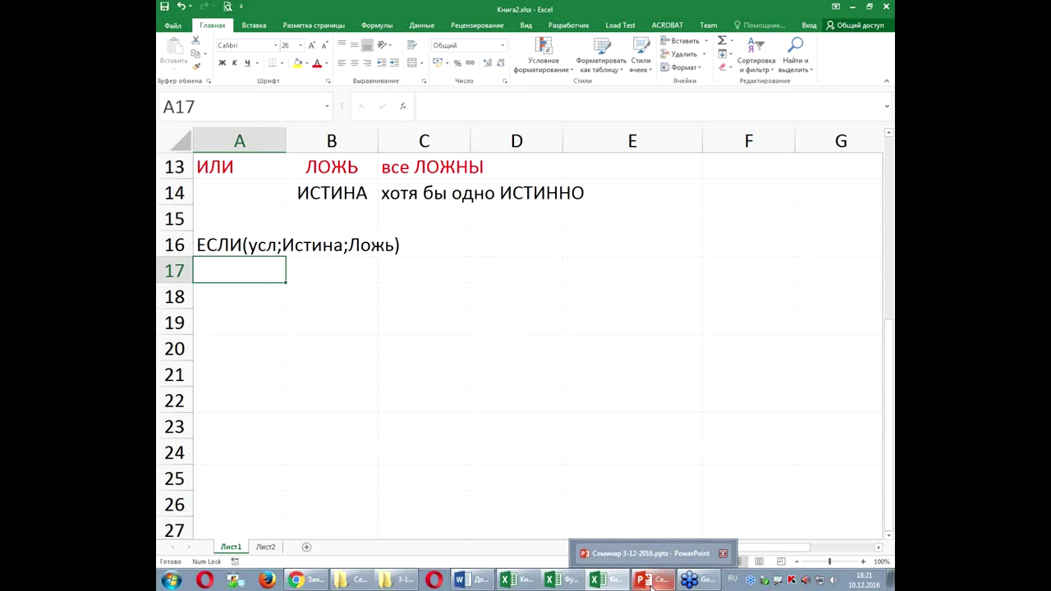
Switch to PowerPoint and advance to Функция ЕСЛИ, revealing the flowcharts and Полное ЕСЛИ caption.
click(650, 583)
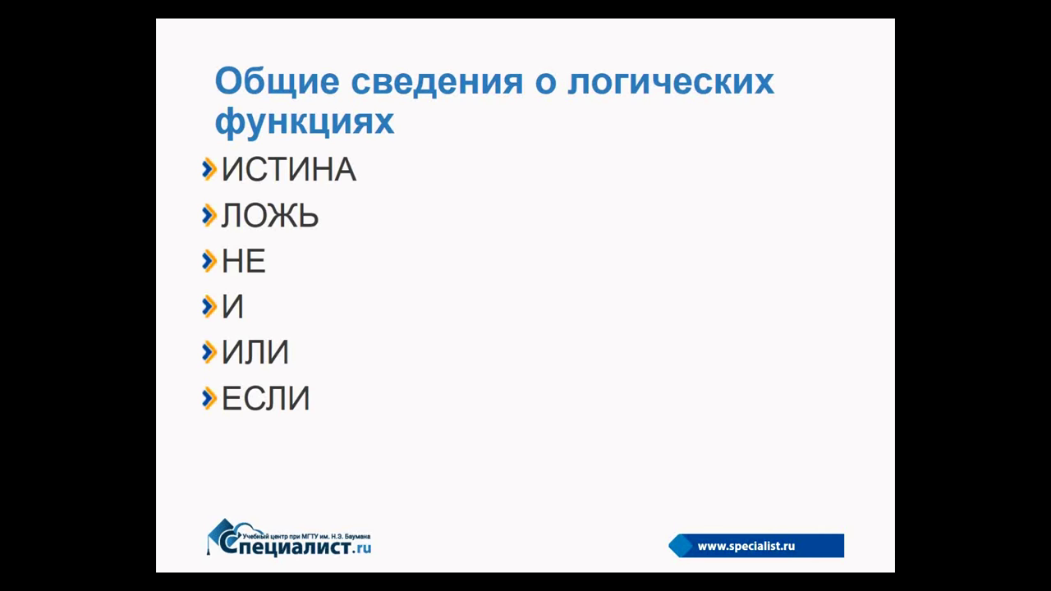
click(618, 270)
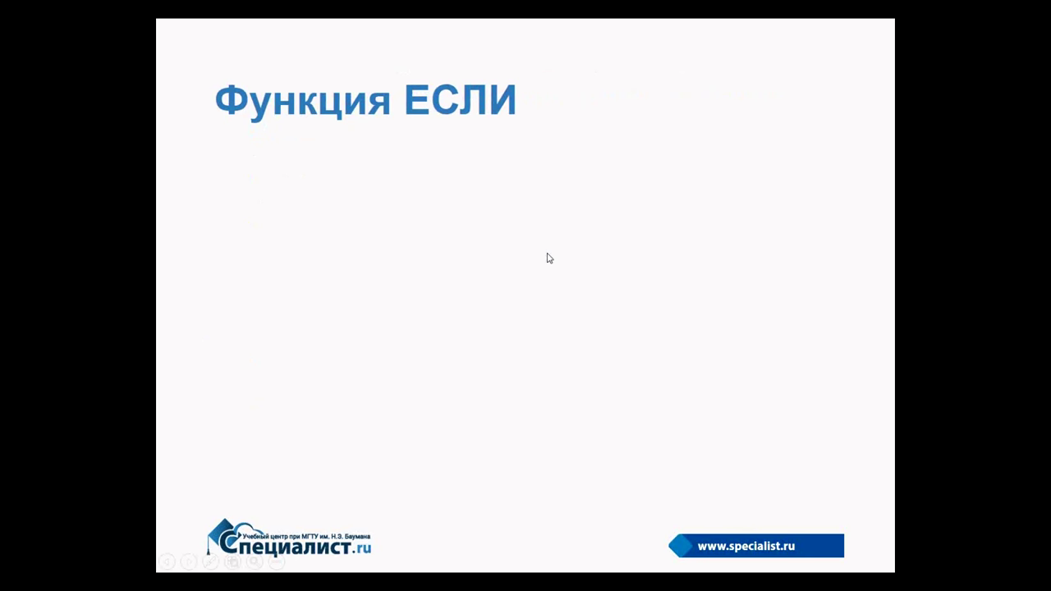
click(479, 262)
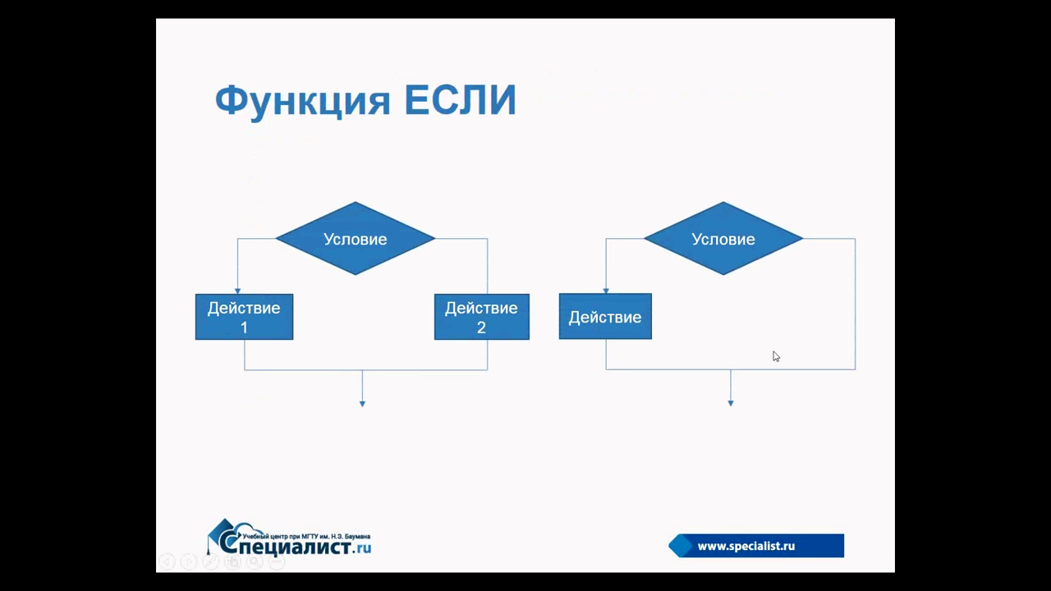
click(432, 446)
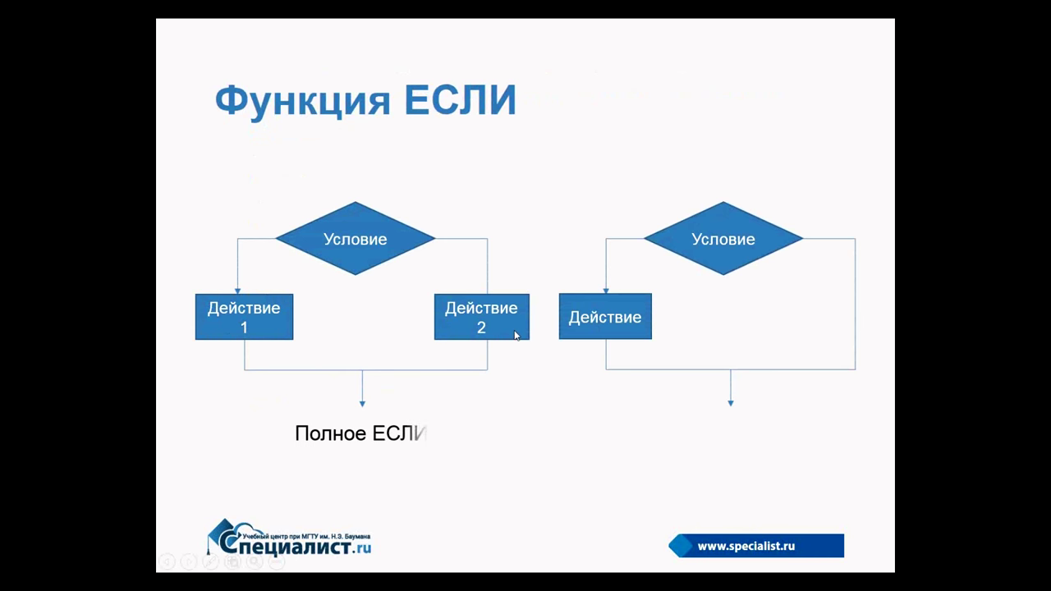
Reveal the 'НЕ полное ЕСЛИ' caption on the slide, then end the slide show.
click(630, 425)
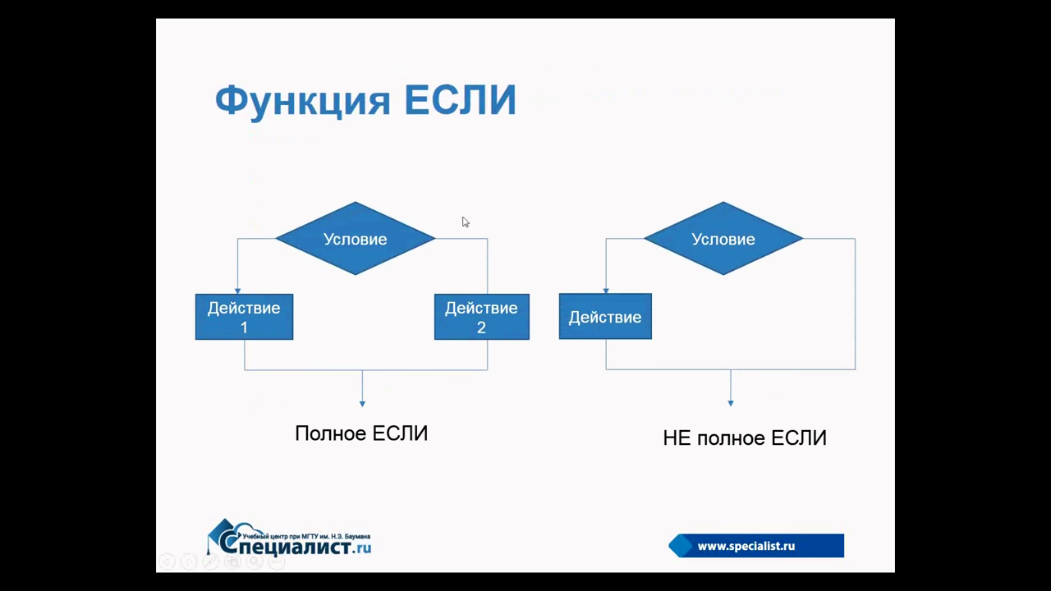
key(Escape)
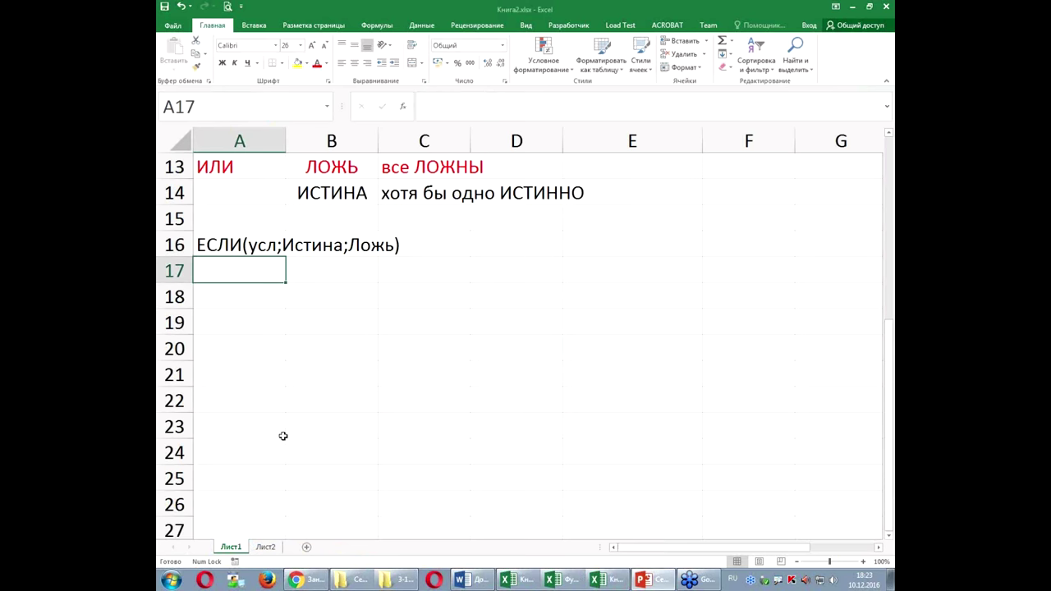
On Лист2, enter янв in A2 and auto-fill the months down to дек in A13.
click(270, 547)
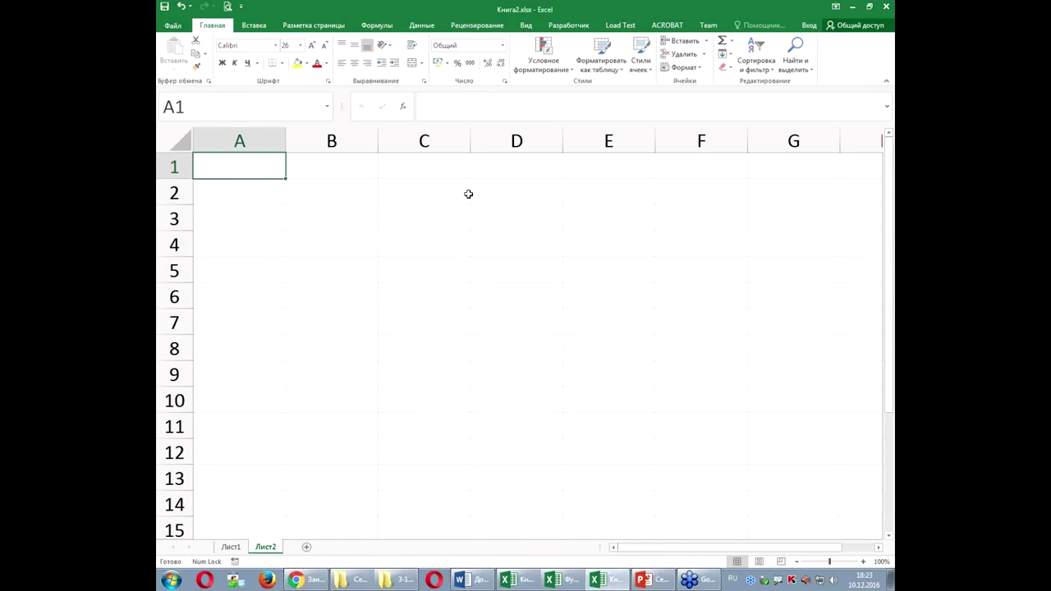
ctrl+scroll(430, 214, up, 1)
ctrl+scroll(430, 214, down, 1)
click(243, 194)
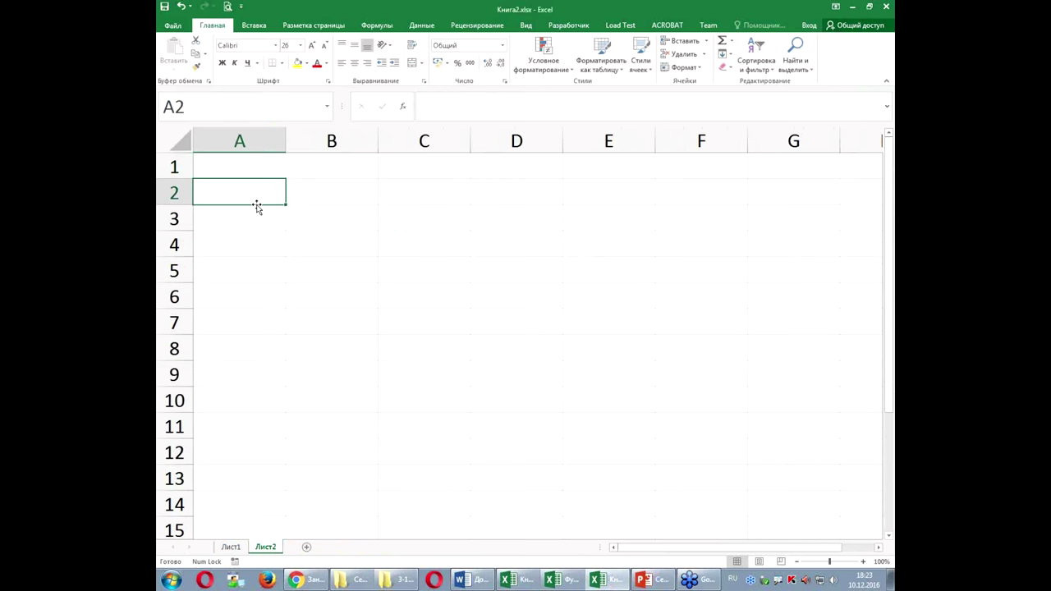
text(янв)
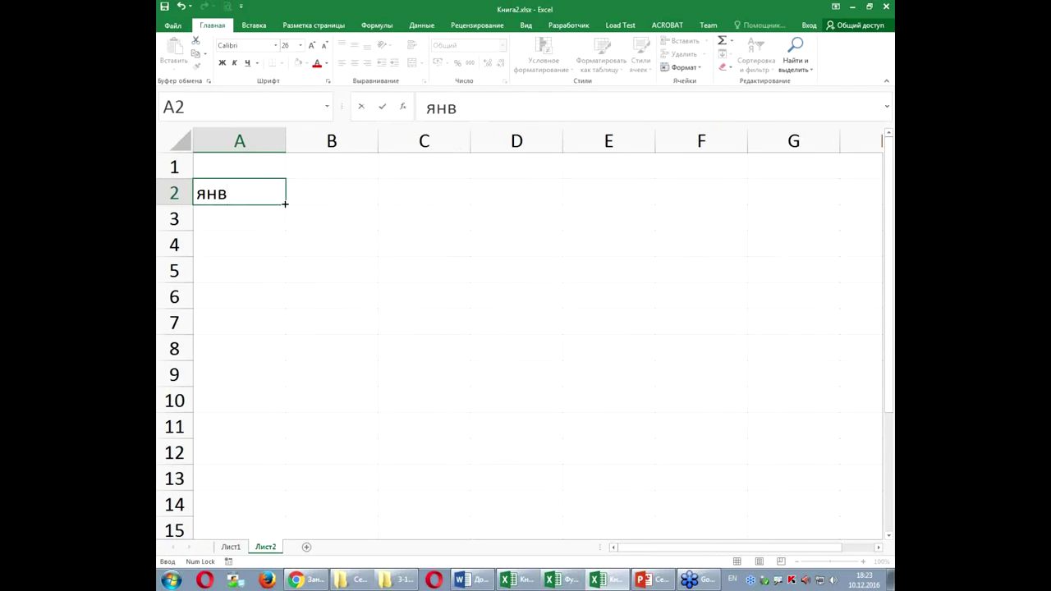
drag(285, 204, 282, 484)
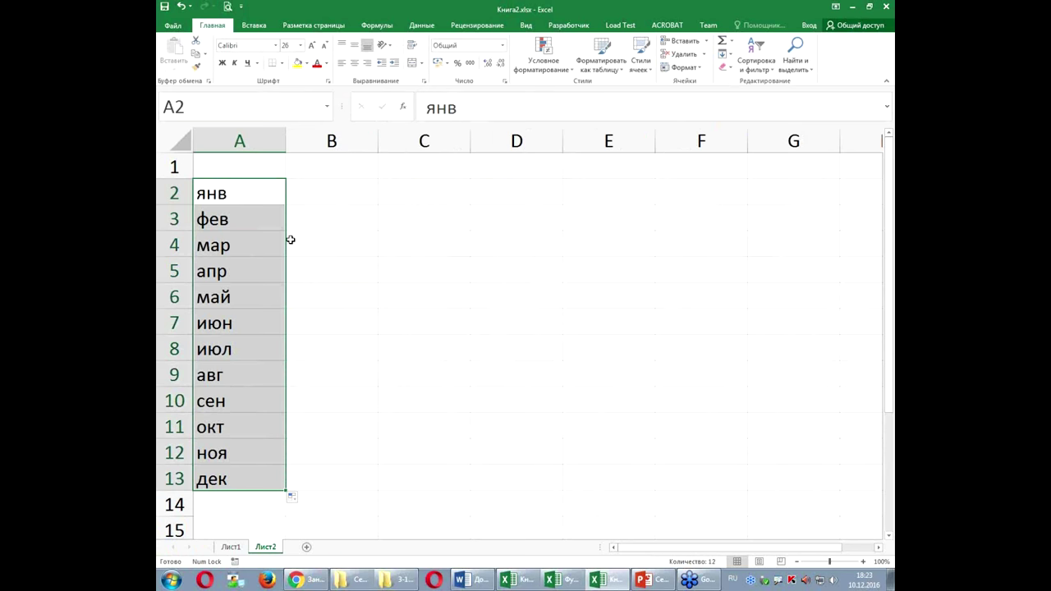
click(305, 163)
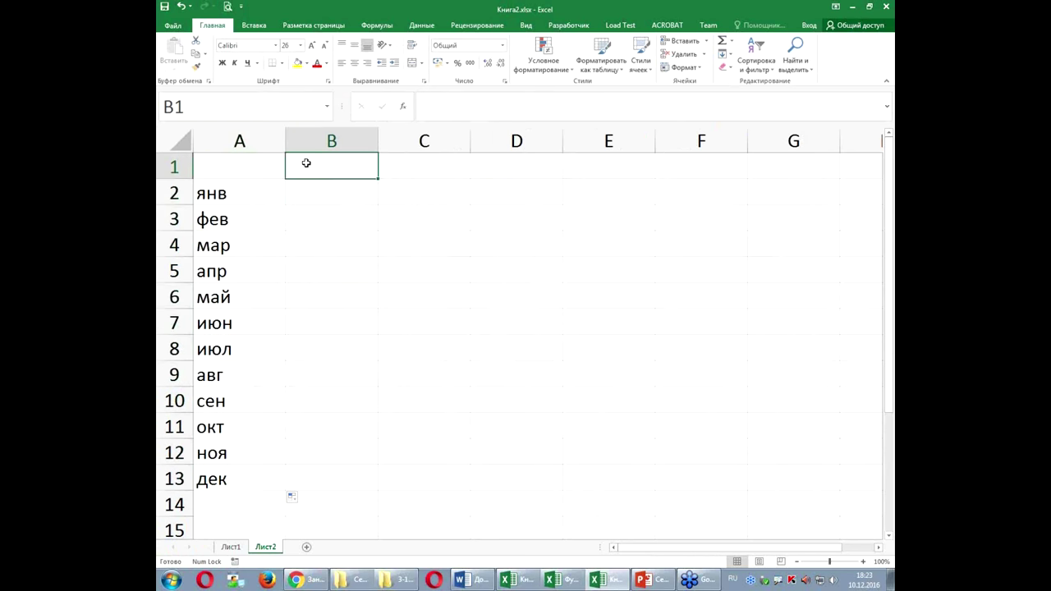
text(фи)
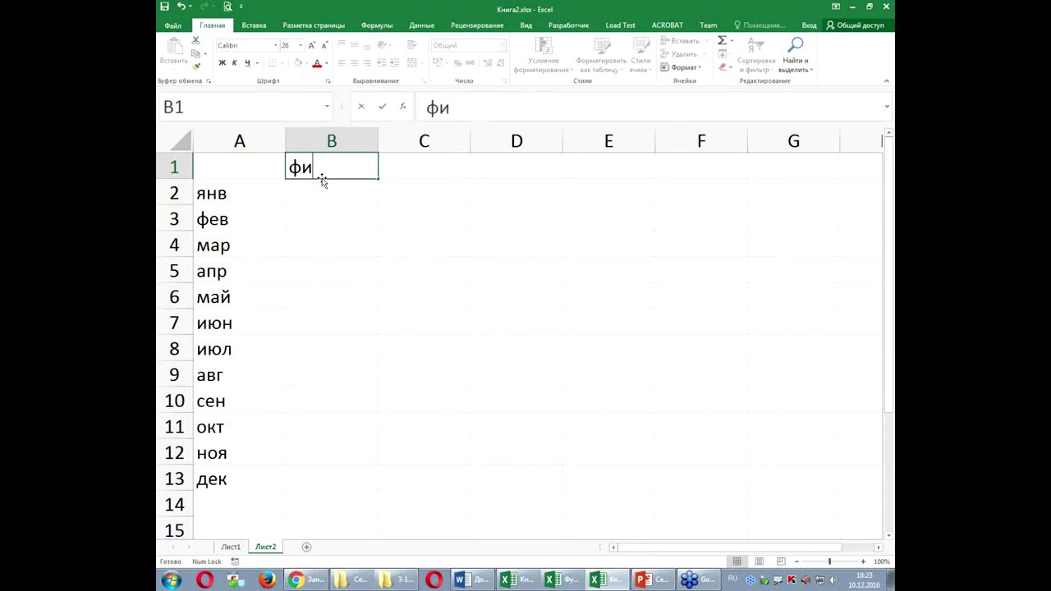
text(лиал 1)
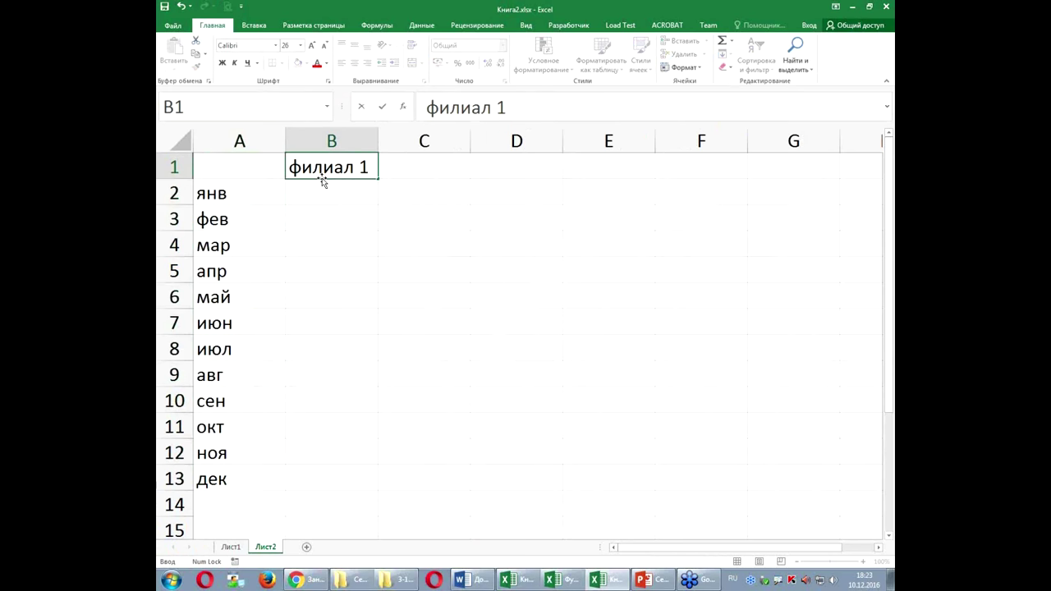
click(379, 178)
drag(379, 178, 652, 179)
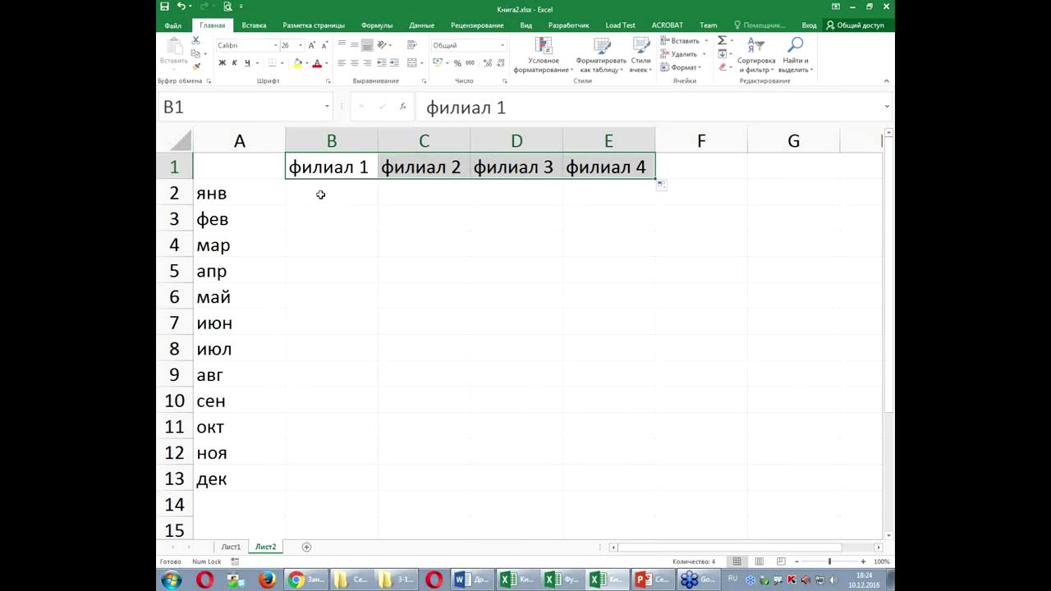
mouse_move(307, 188)
mouse_down()
mouse_move(584, 455)
mouse_move(585, 476)
mouse_up()
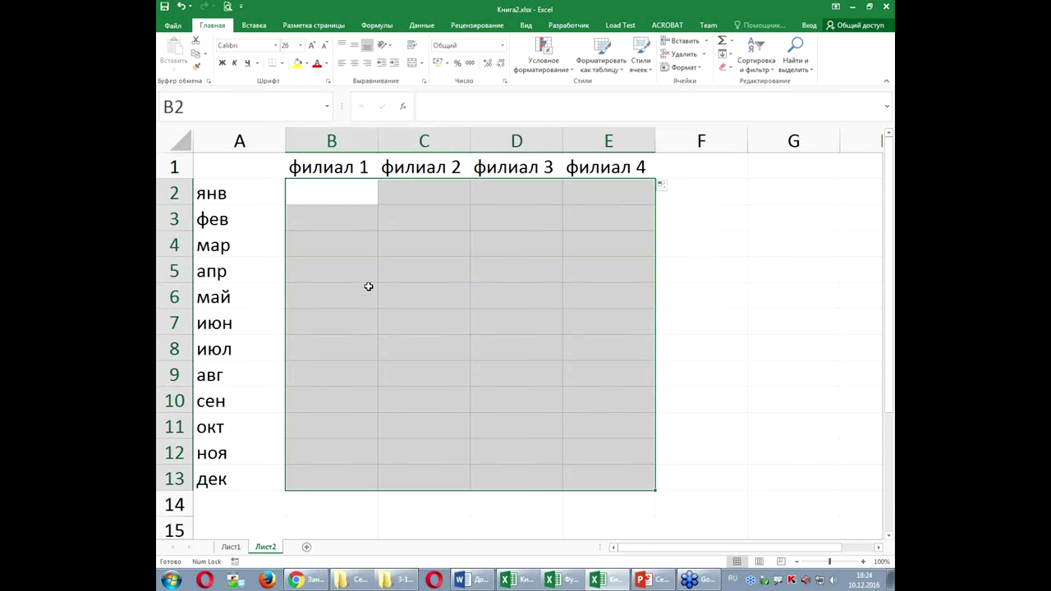
drag(303, 189, 609, 481)
Fill B2:E13 with =СЛУЧМЕЖДУ(100;10000), then copy and paste the block over itself.
text(=)
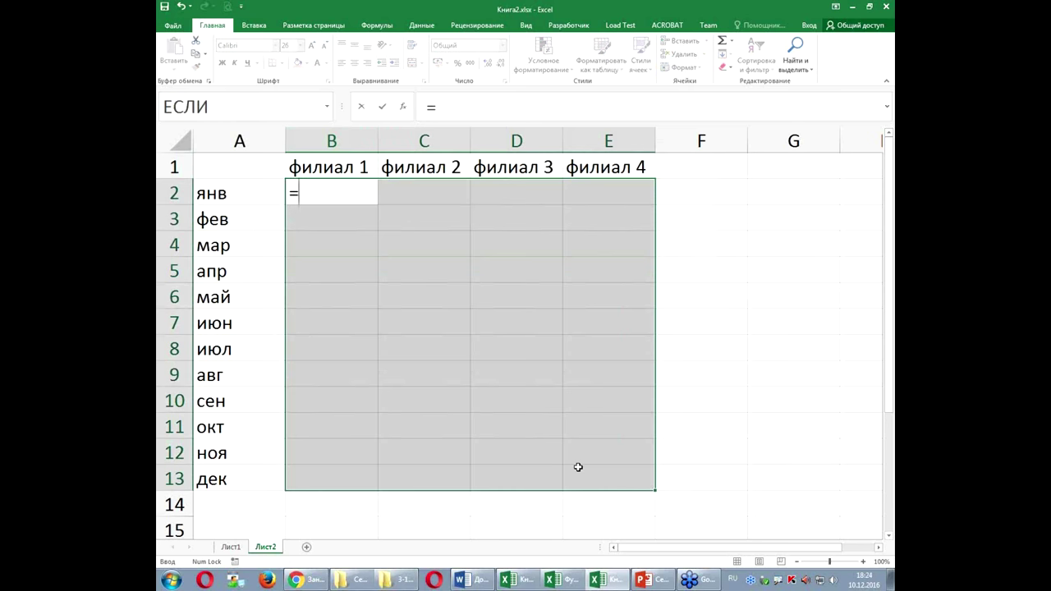
text(сл)
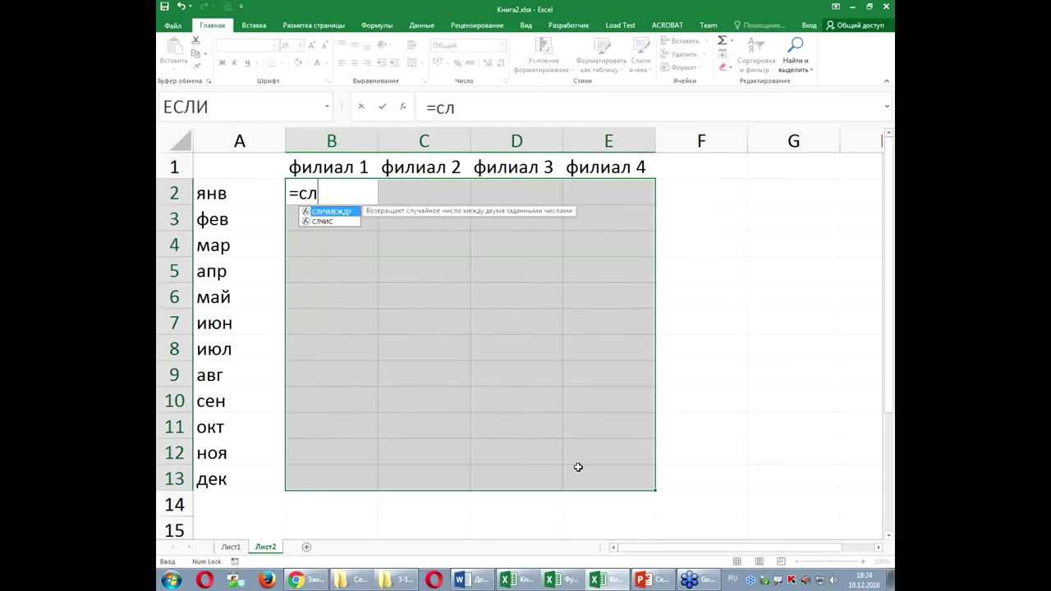
key(Tab)
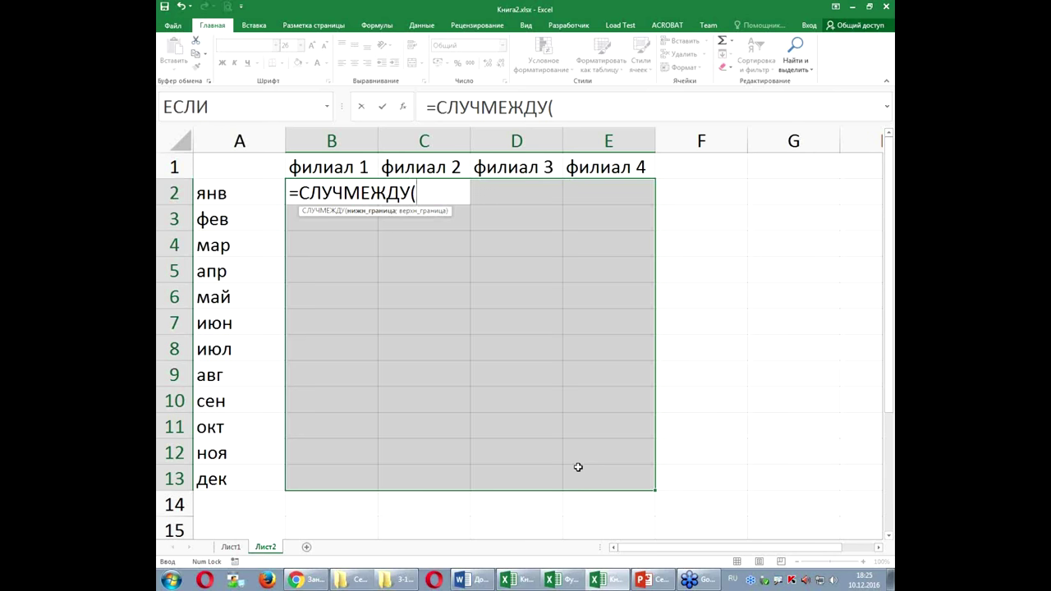
text(100)
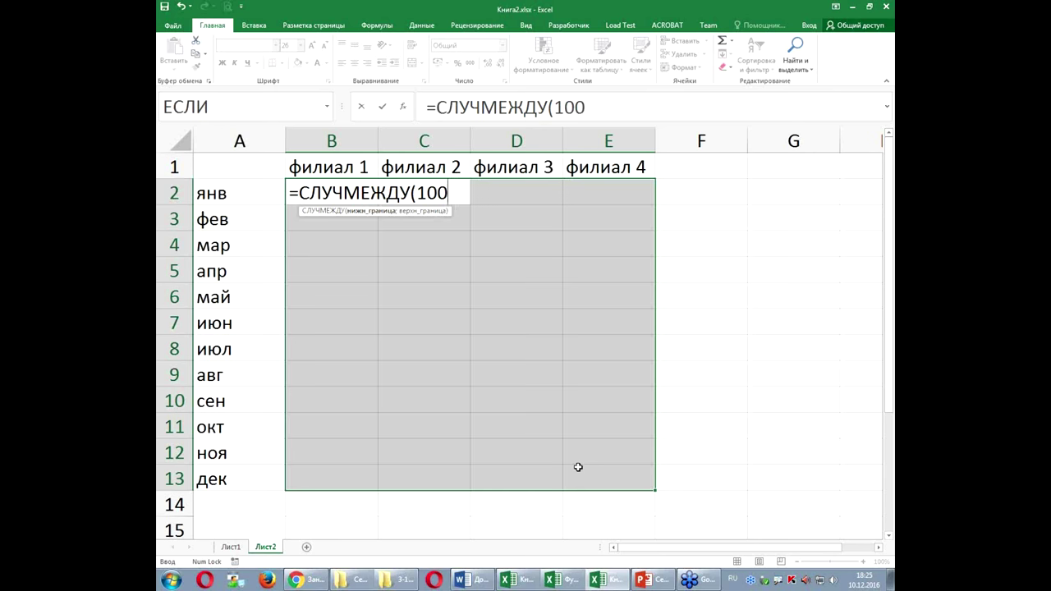
text(;10000))
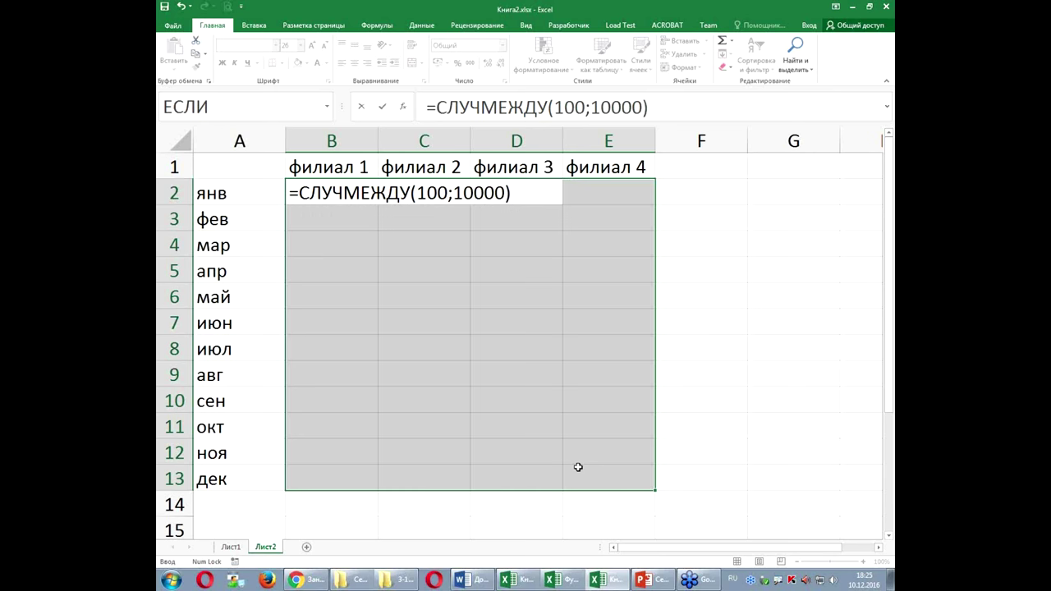
key(ctrl+Return)
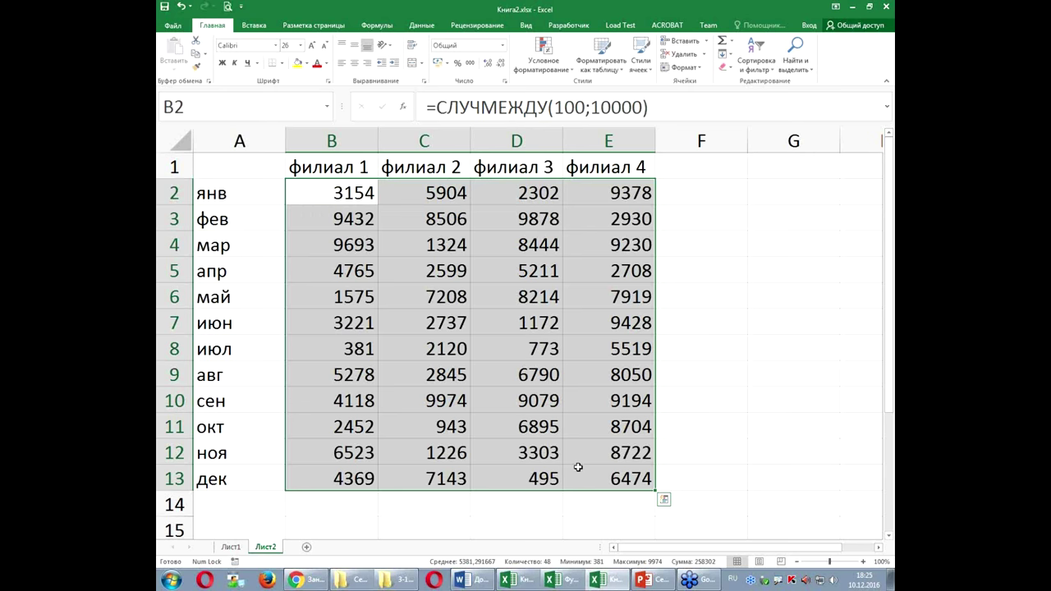
key(ctrl+c)
key(ctrl+v)
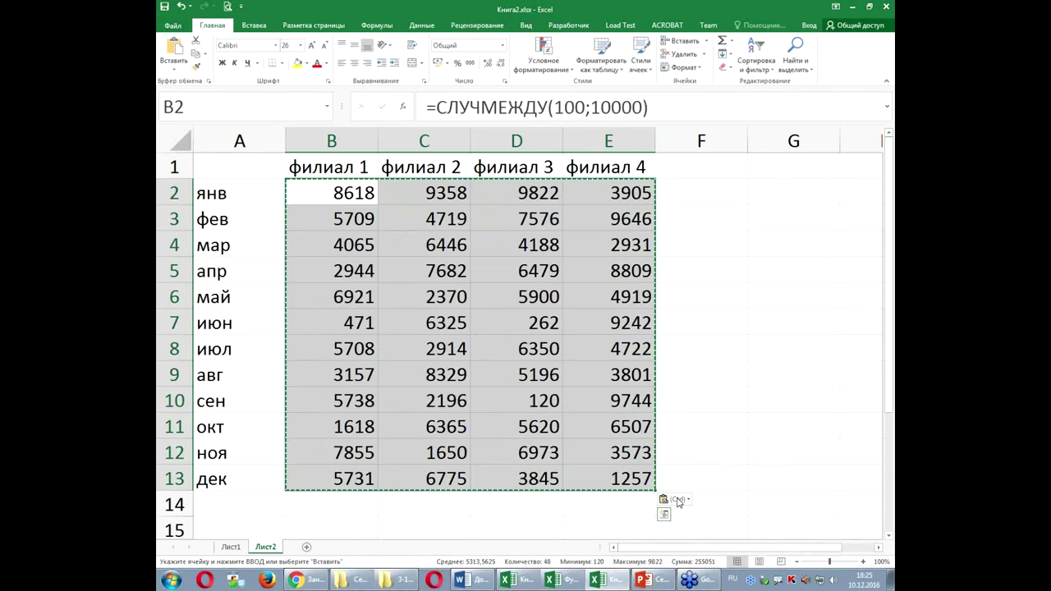
Paste B2:E13 as values only, verifying cells such as B5 now hold plain numbers like 1468.
click(673, 499)
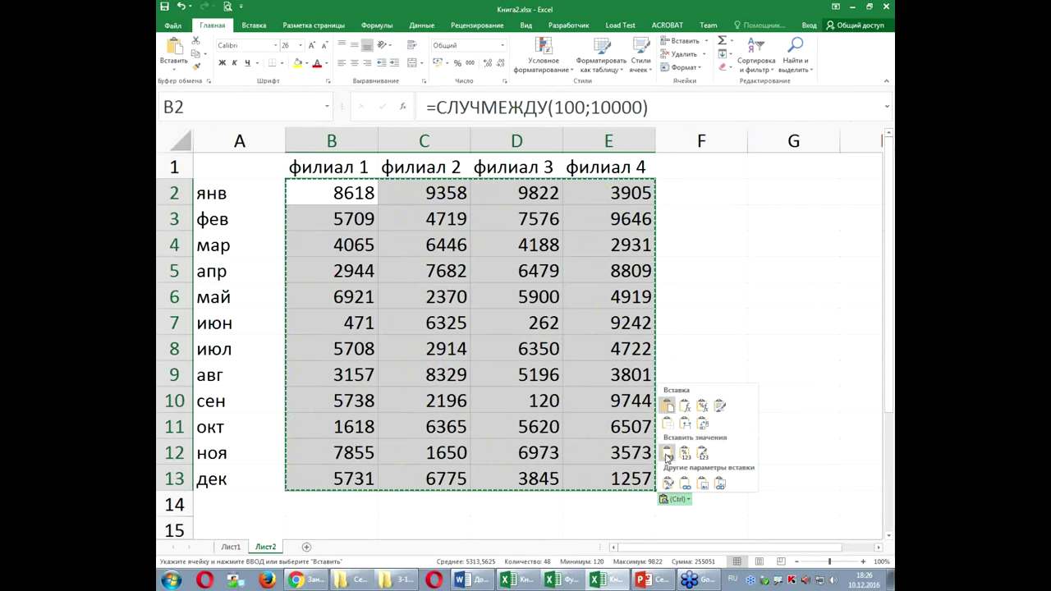
click(667, 453)
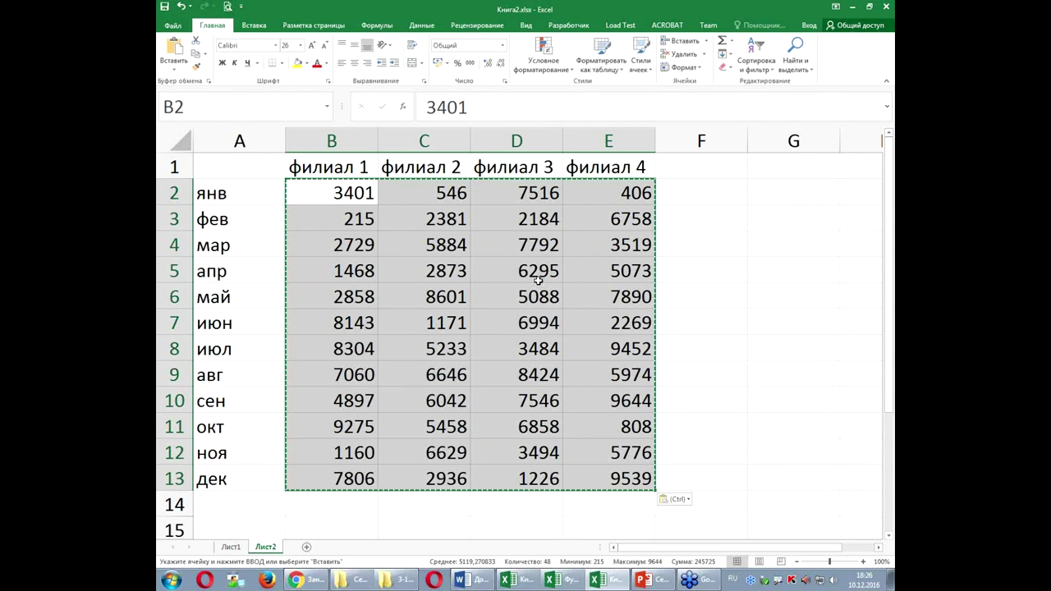
click(443, 351)
click(510, 338)
click(443, 271)
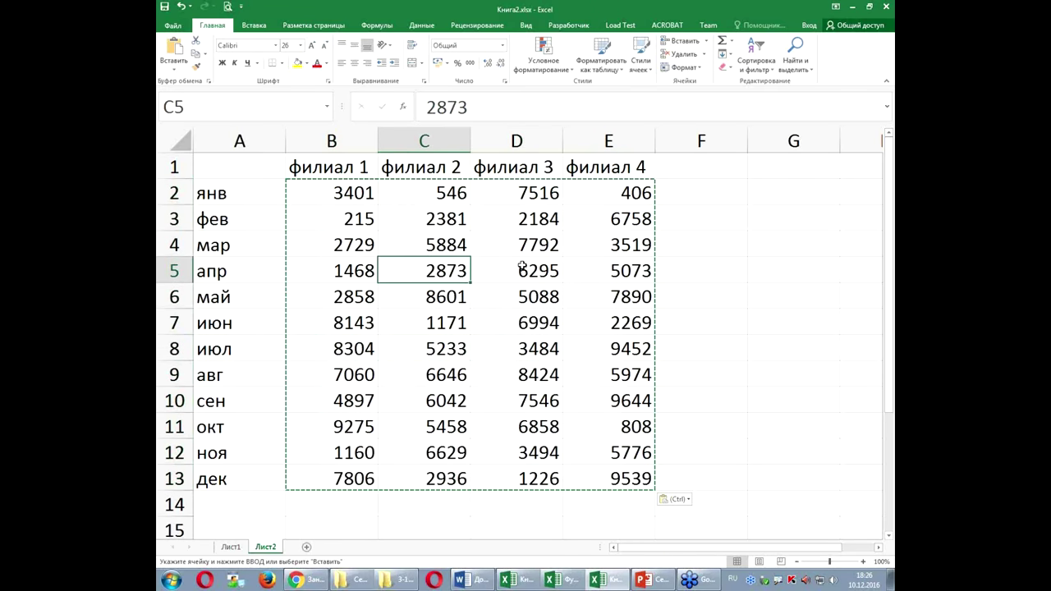
click(523, 266)
click(353, 349)
click(445, 403)
click(533, 323)
click(369, 271)
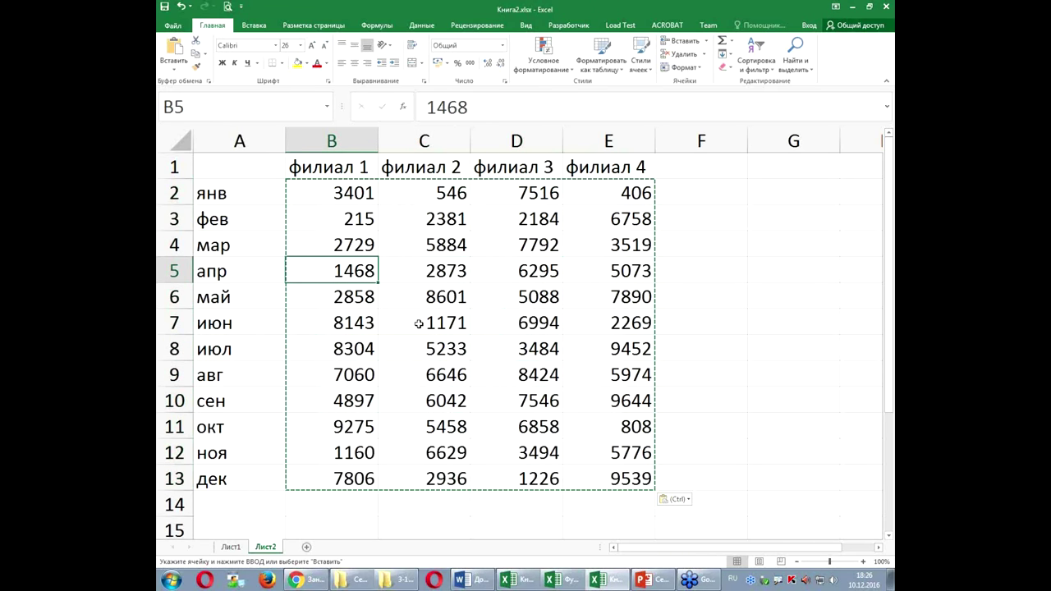
key(Escape)
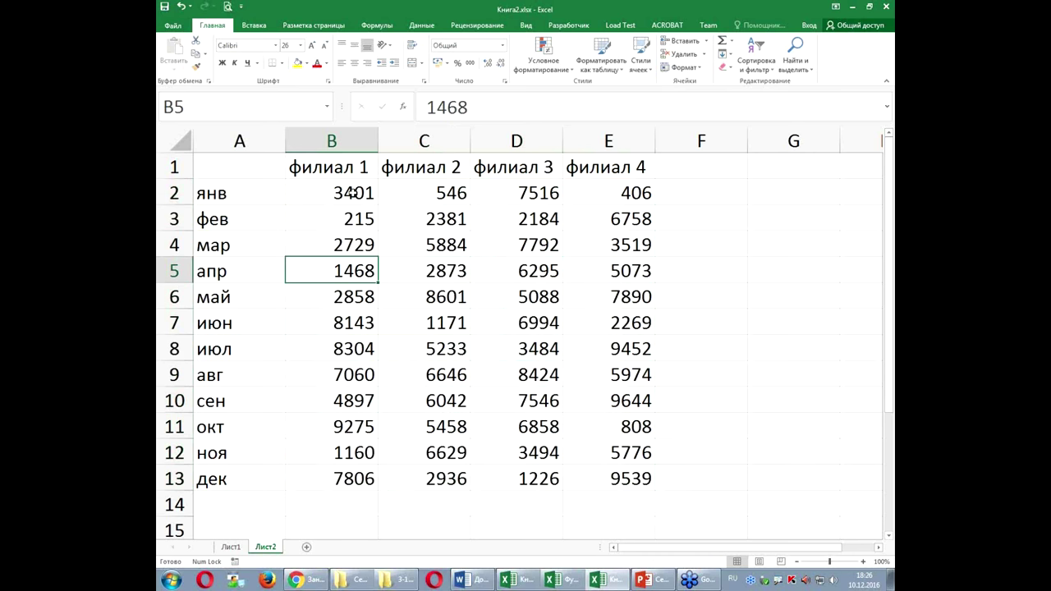
drag(351, 192, 605, 476)
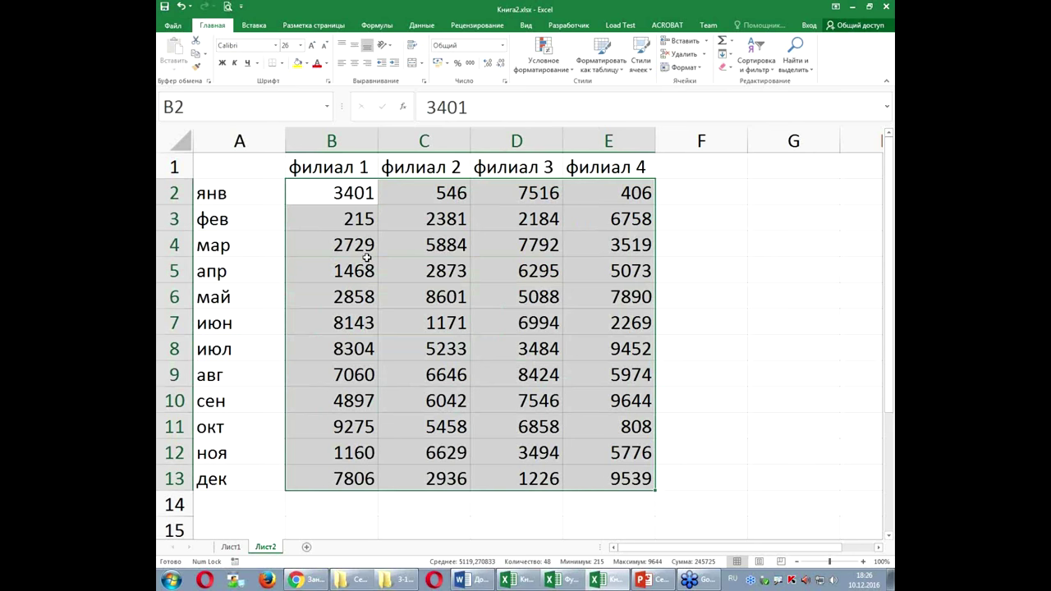
AutoSum B14:E14 to get branch totals 57316, 54400, 66901 and 67108.
scroll(365, 244, down, 1)
scroll(365, 244, down, 3)
scroll(369, 282, up, 4)
mouse_move(335, 187)
mouse_down()
mouse_move(572, 242)
mouse_move(611, 476)
mouse_up()
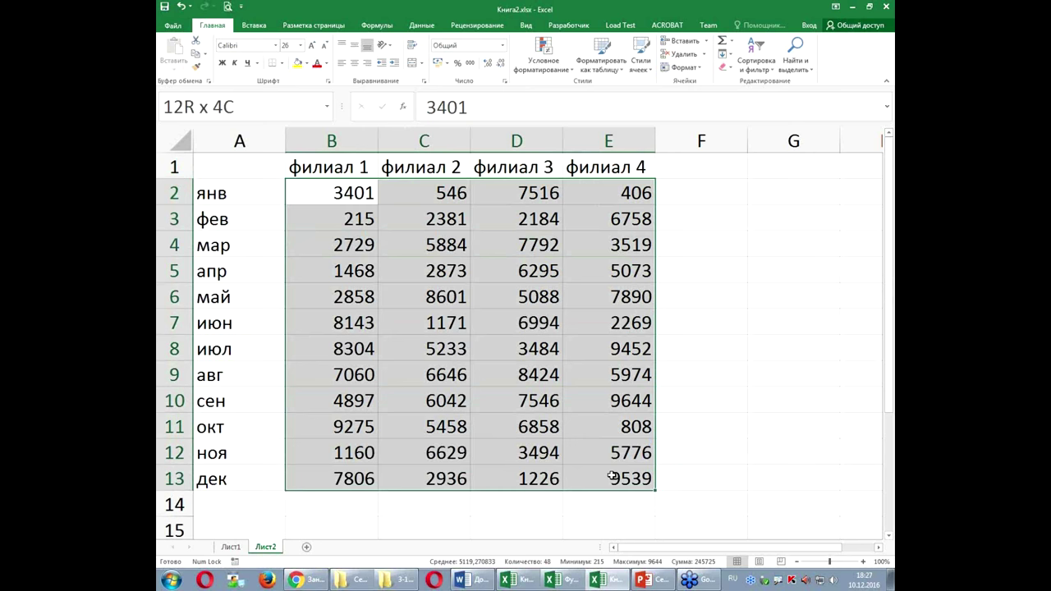
drag(612, 476, 611, 476)
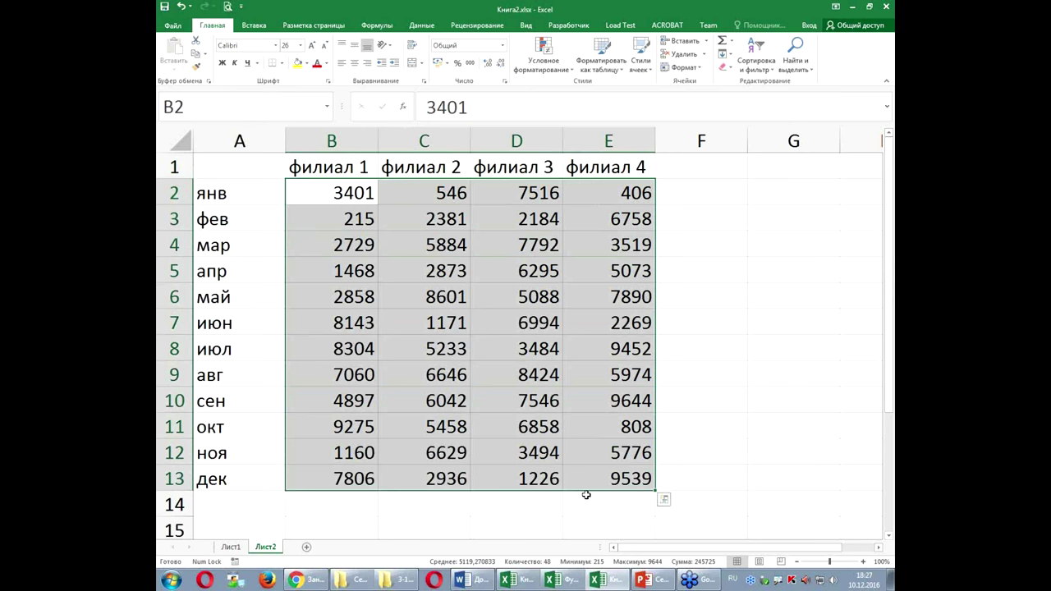
scroll(352, 354, down, 3)
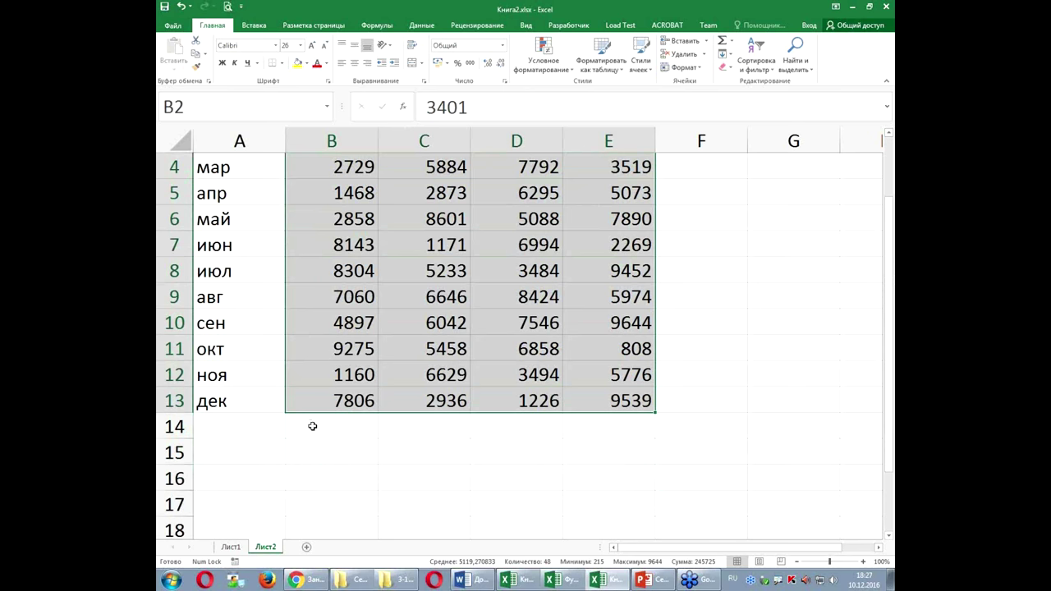
drag(312, 425, 440, 425)
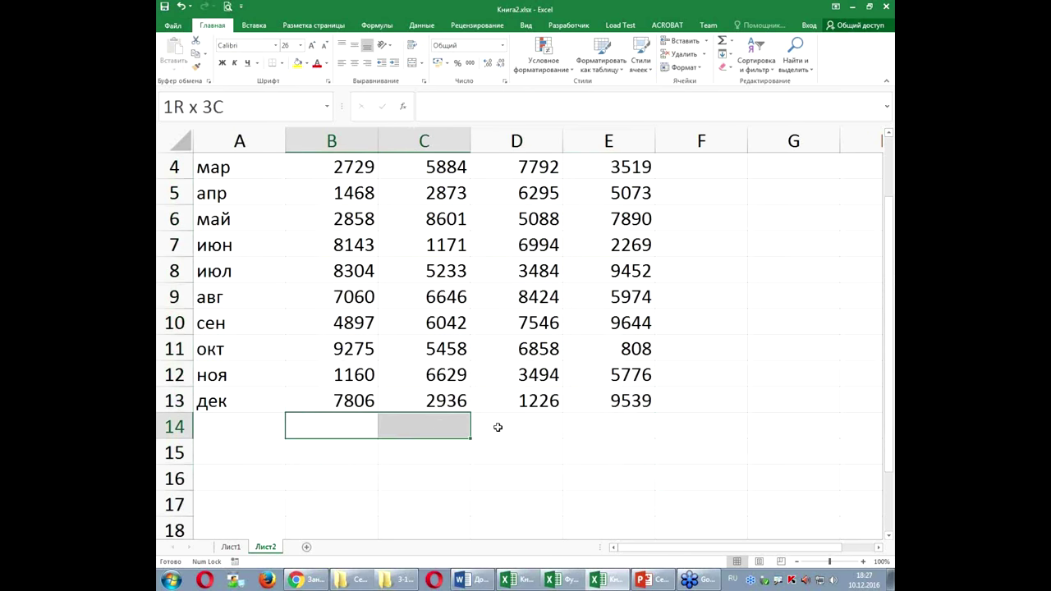
drag(440, 425, 611, 425)
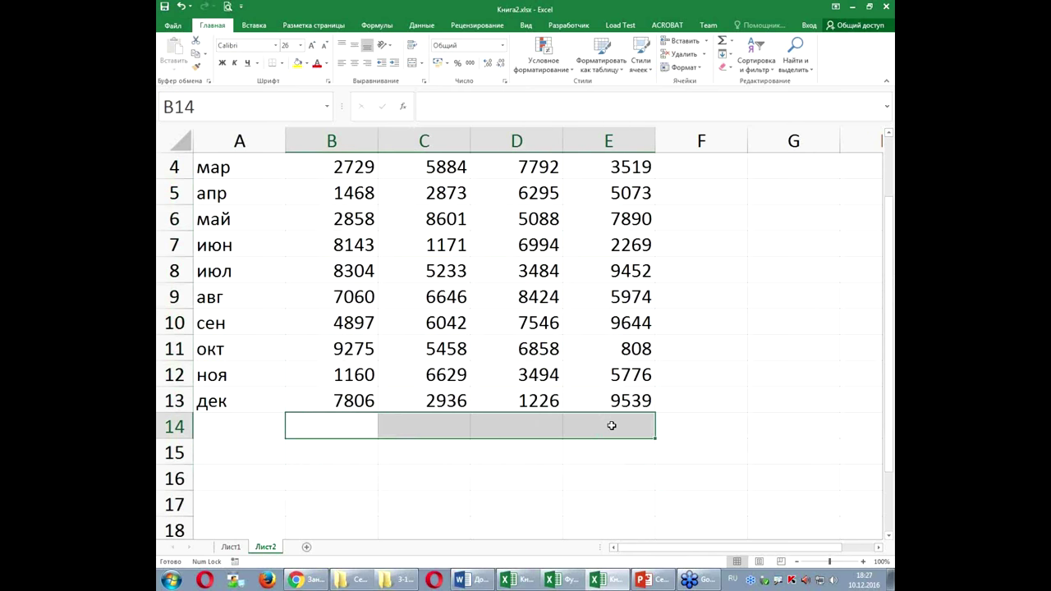
key(alt+equal)
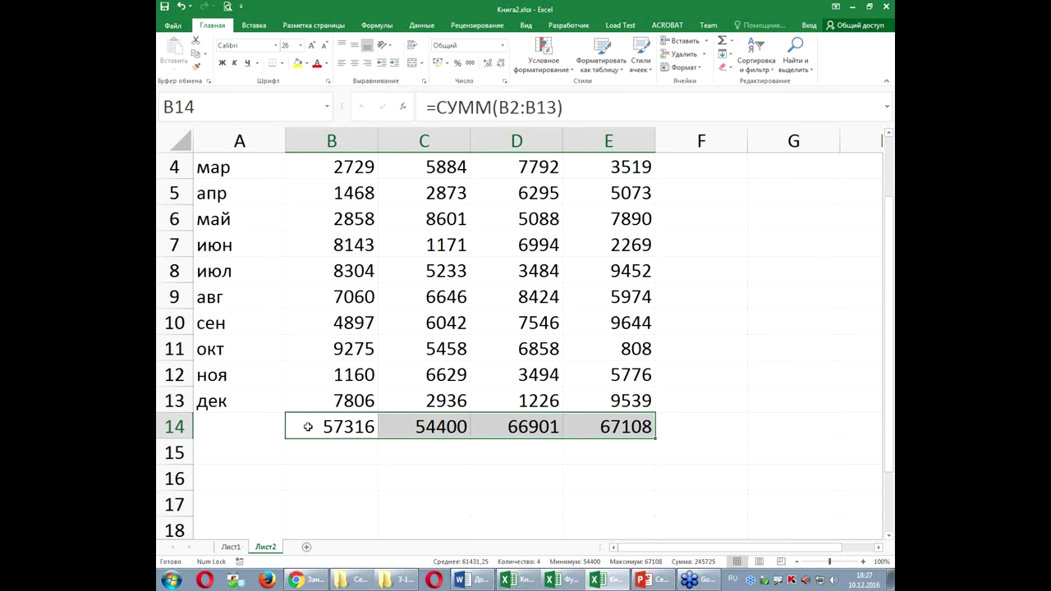
click(214, 483)
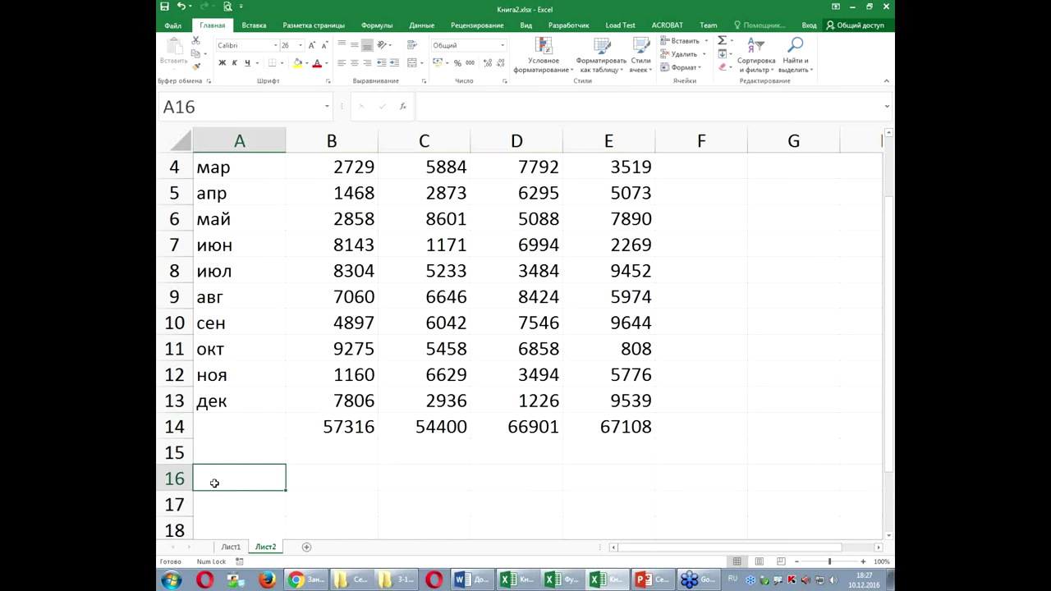
Label A16 'общая сумма' and widen column A to fit it.
text(обща)
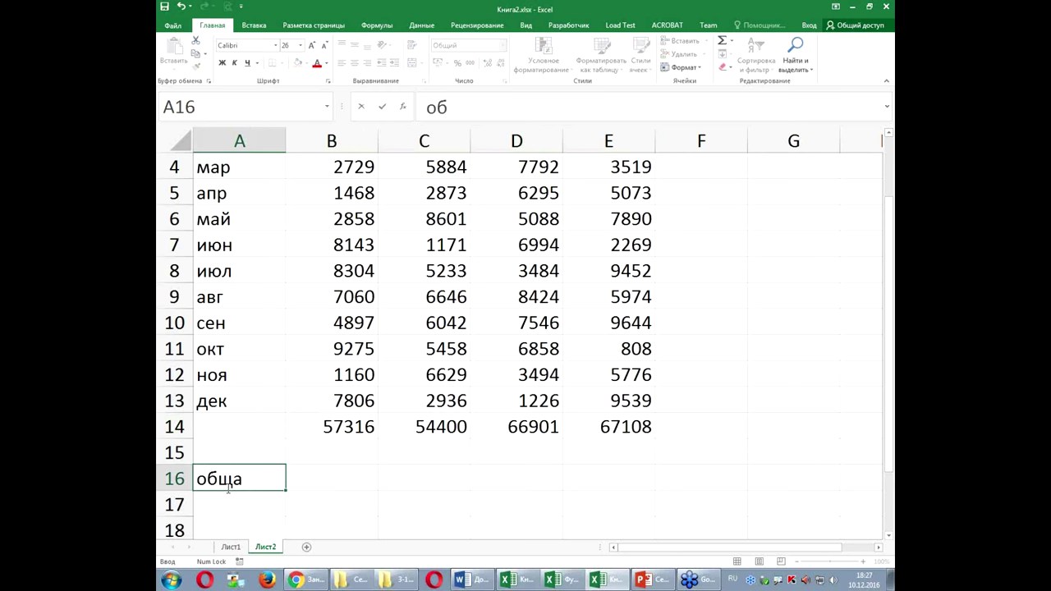
text(я сумма)
key(Return)
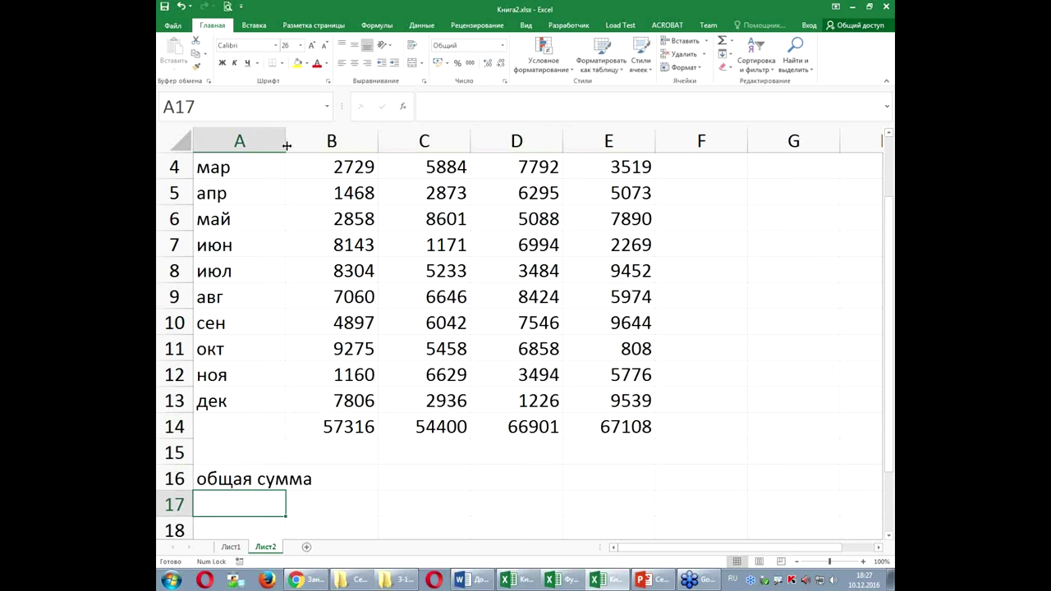
drag(286, 145, 338, 146)
Enter =СУММ(B14:E14) in A17 for the grand total 245725.
click(392, 486)
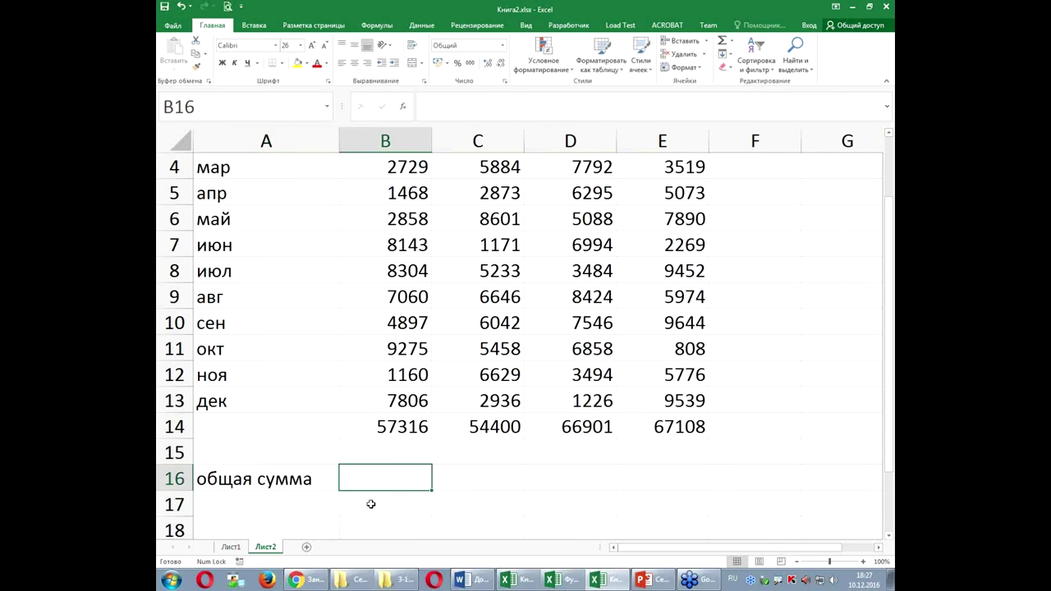
click(267, 506)
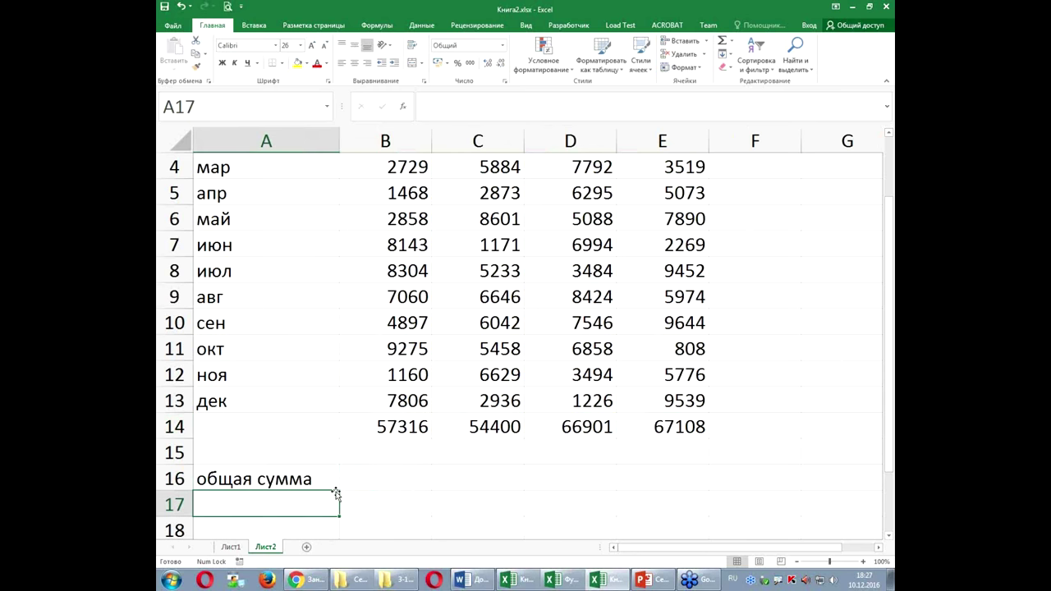
text(=СУММ())
key(Left)
drag(355, 428, 679, 426)
key(Return)
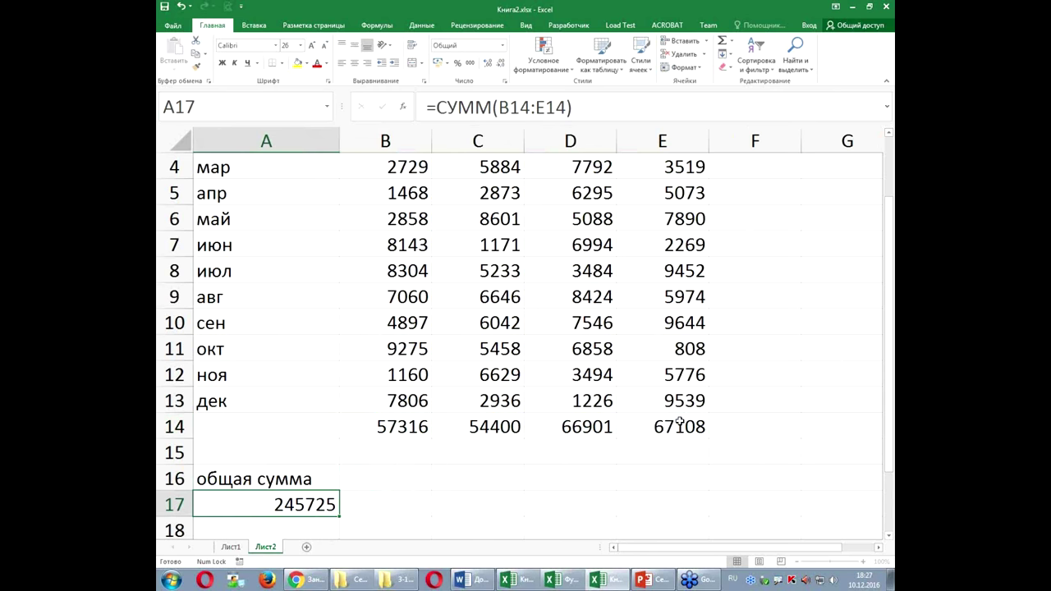
Compare the A17 grand total against the four branch totals in row 14.
drag(358, 424, 678, 426)
click(253, 509)
drag(375, 428, 706, 429)
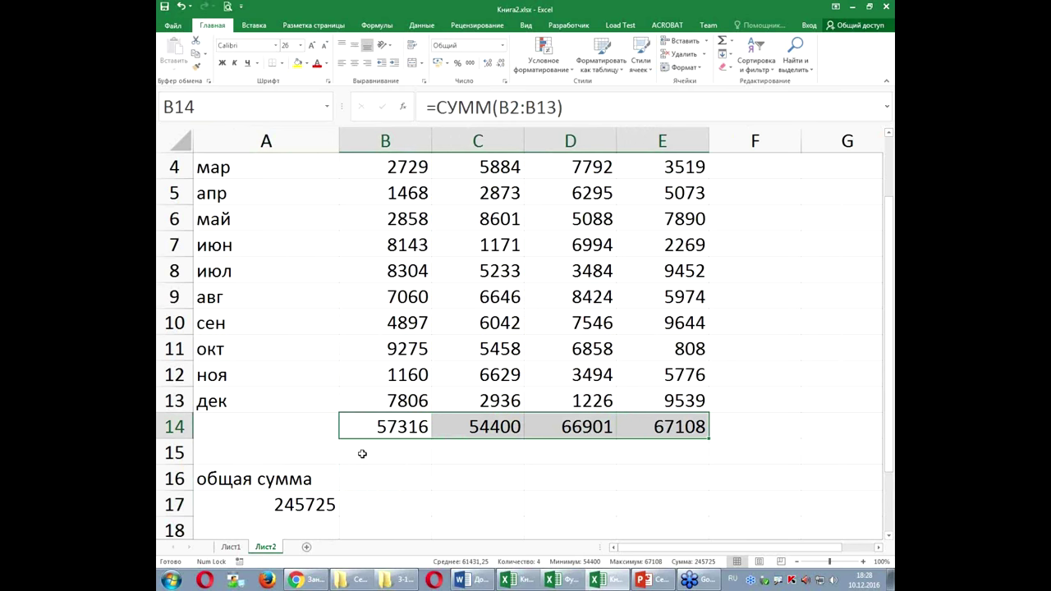
click(375, 453)
drag(410, 451, 662, 448)
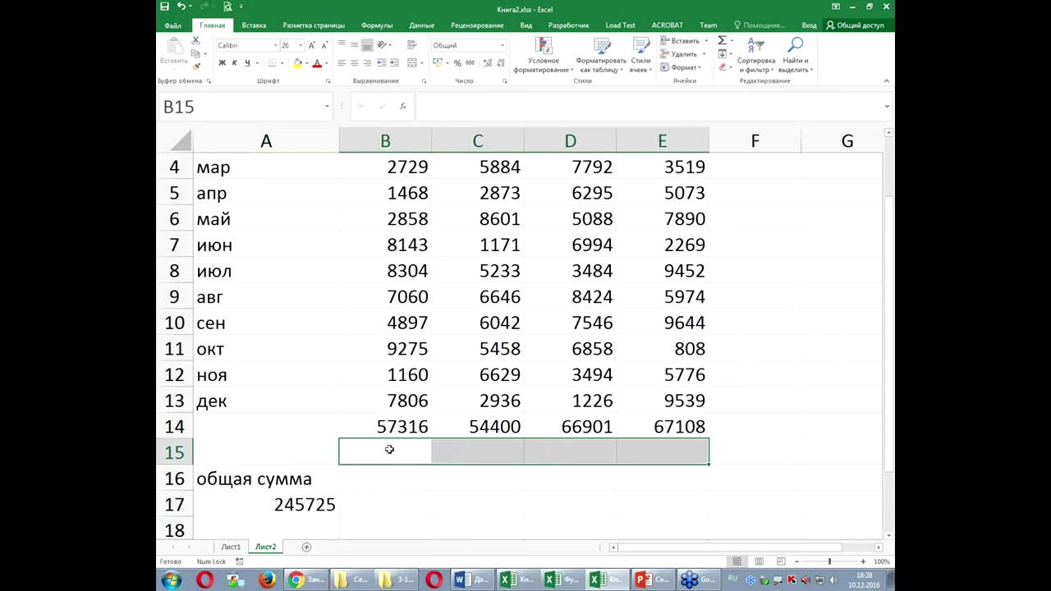
click(277, 504)
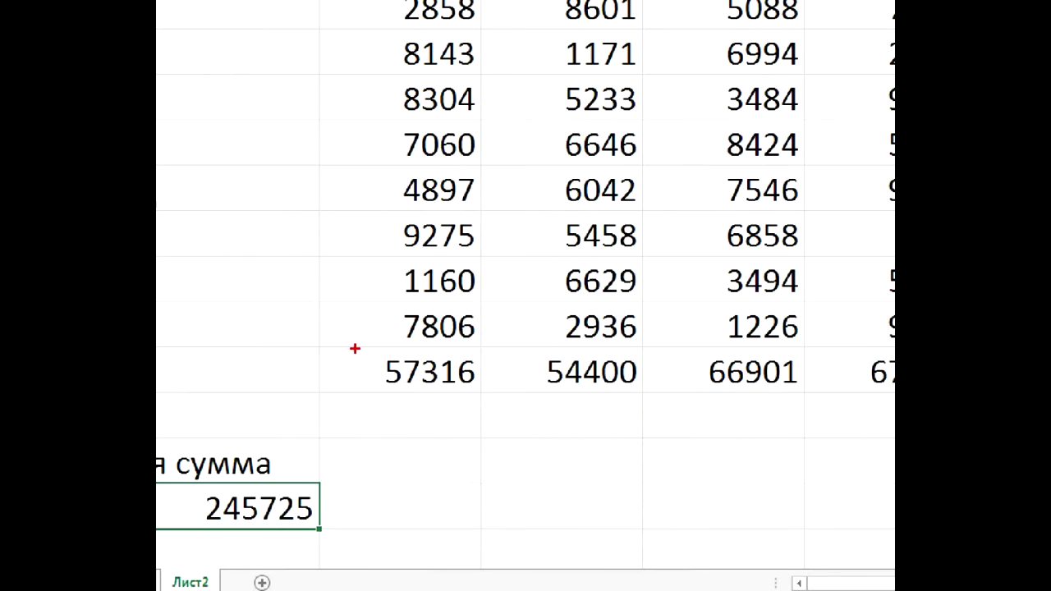
drag(353, 347, 482, 389)
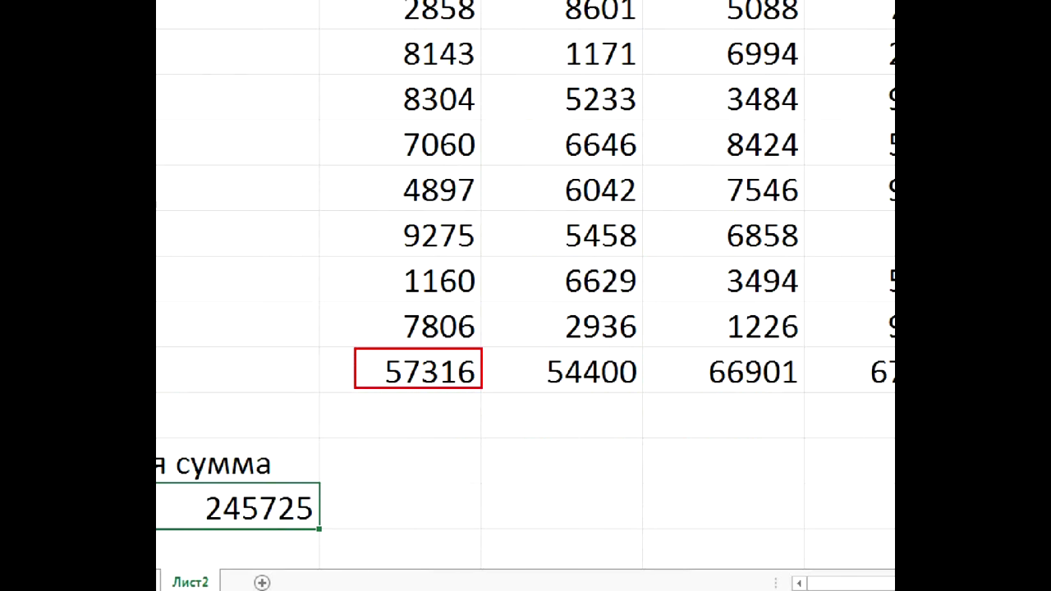
drag(186, 488, 327, 523)
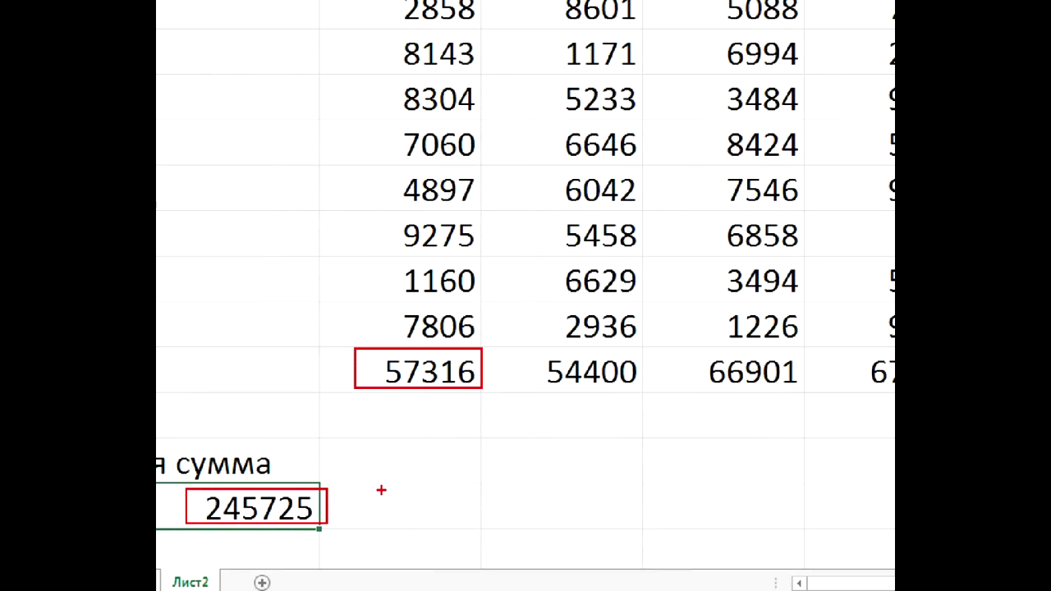
drag(365, 491, 446, 501)
drag(485, 452, 473, 517)
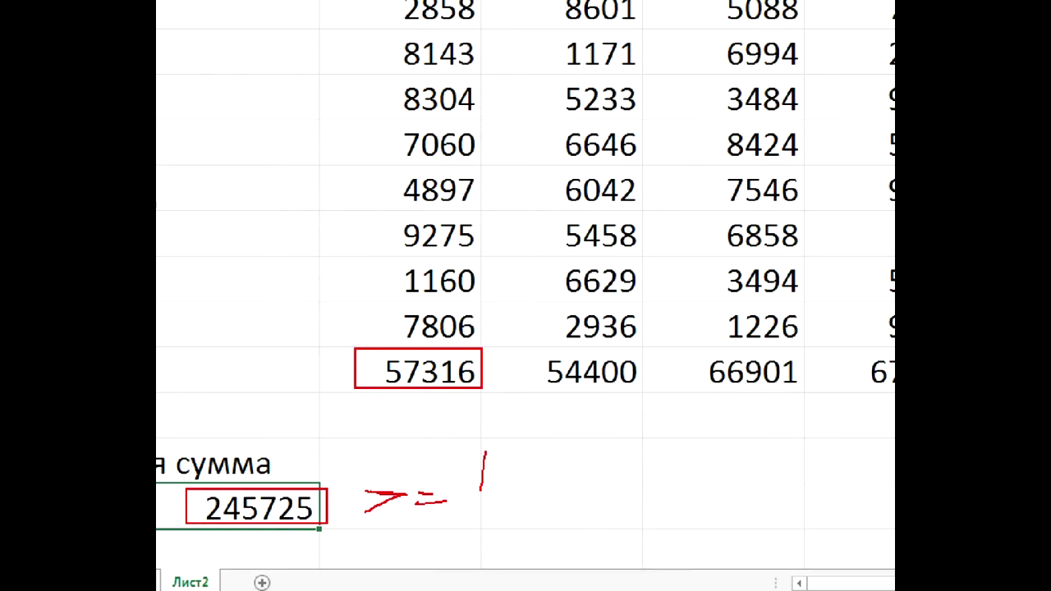
mouse_move(491, 471)
mouse_down()
mouse_move(516, 539)
mouse_move(310, 542)
mouse_move(351, 538)
mouse_up()
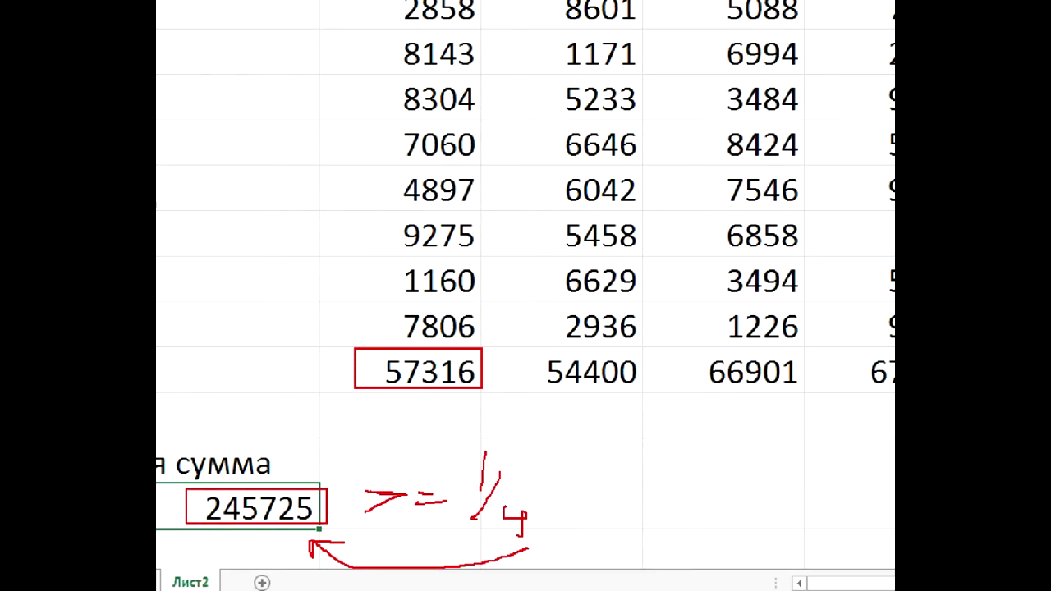
drag(416, 440, 415, 457)
drag(562, 415, 590, 415)
click(379, 450)
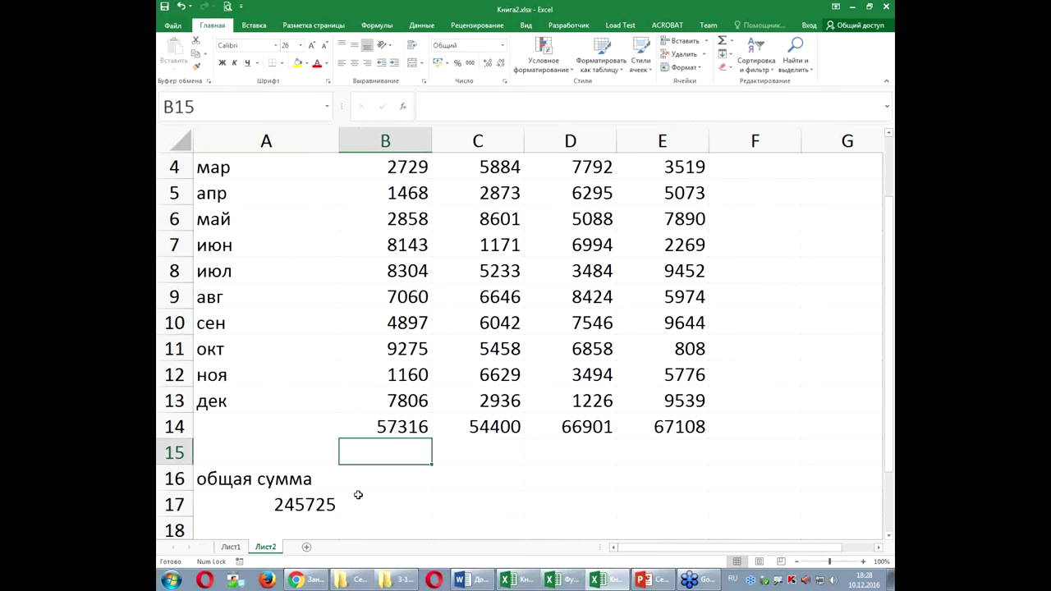
Start B15's ЕСЛИ condition comparing B14/$A$17 with 1/4*$A$17.
text(=)
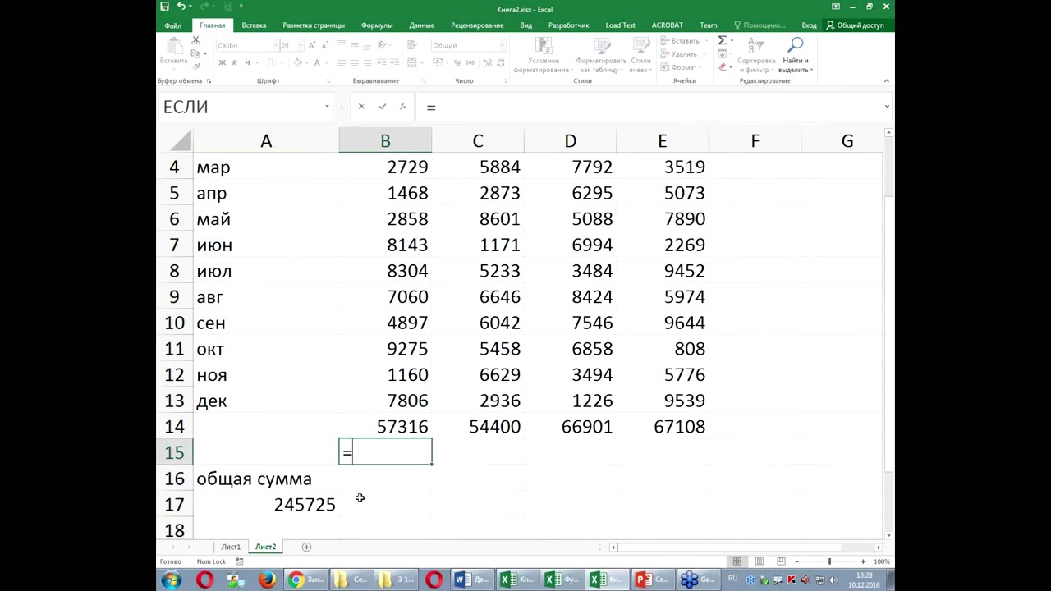
text(ес)
key(Tab)
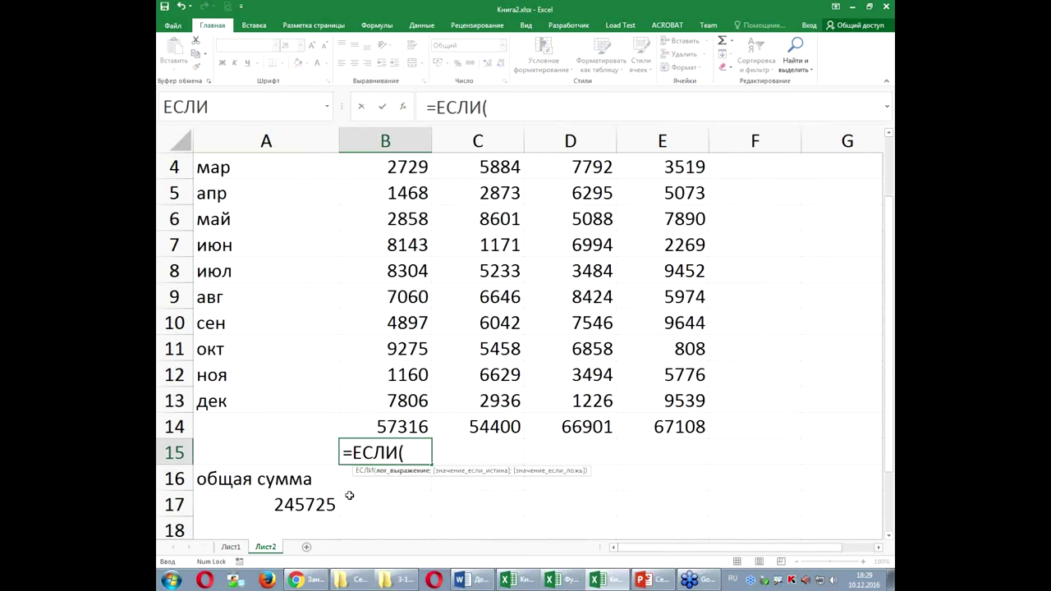
click(360, 422)
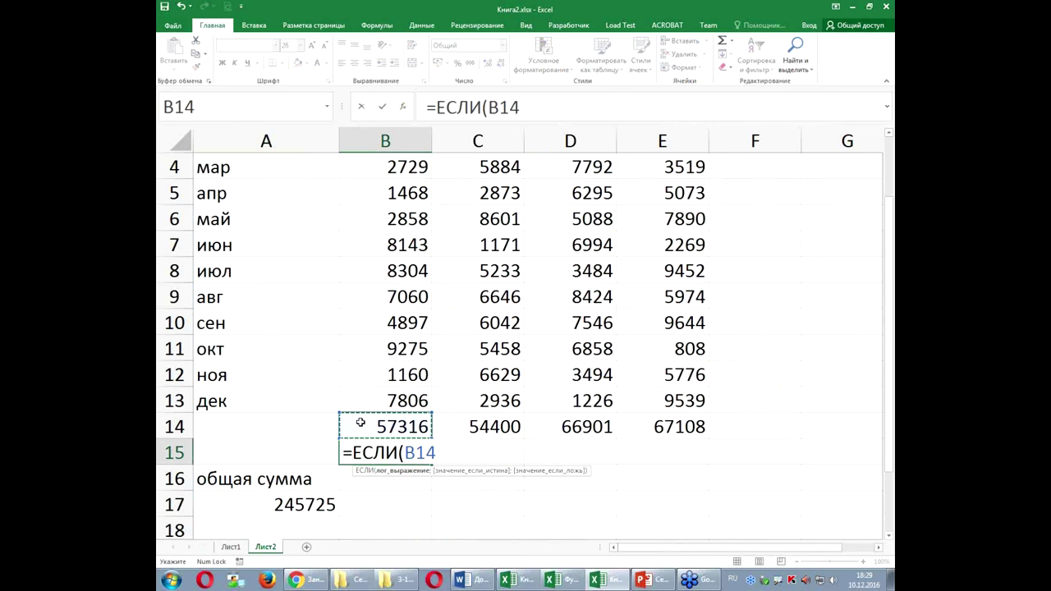
text(/)
click(260, 504)
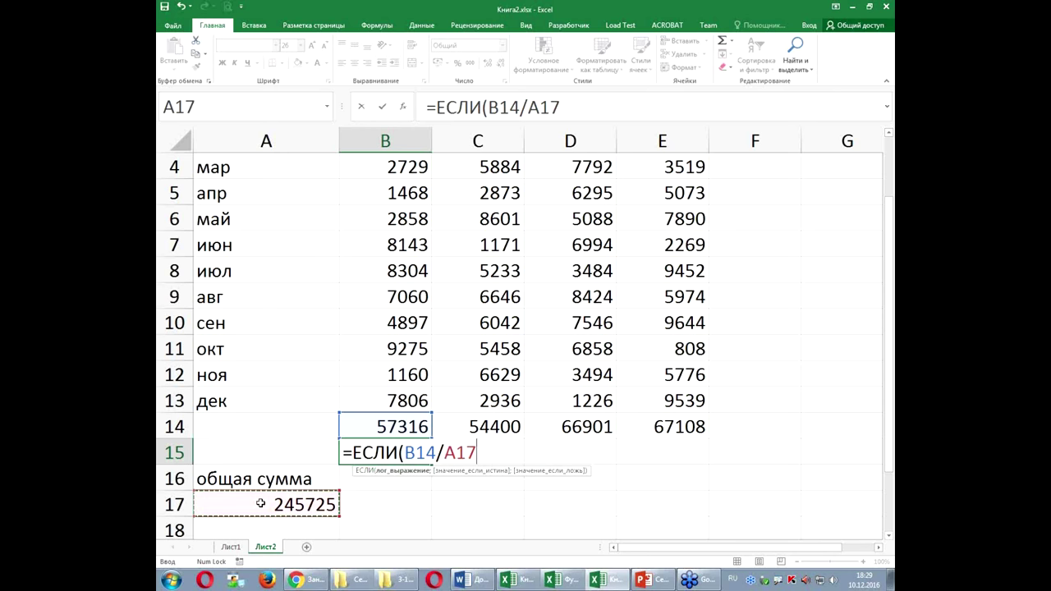
key(F4)
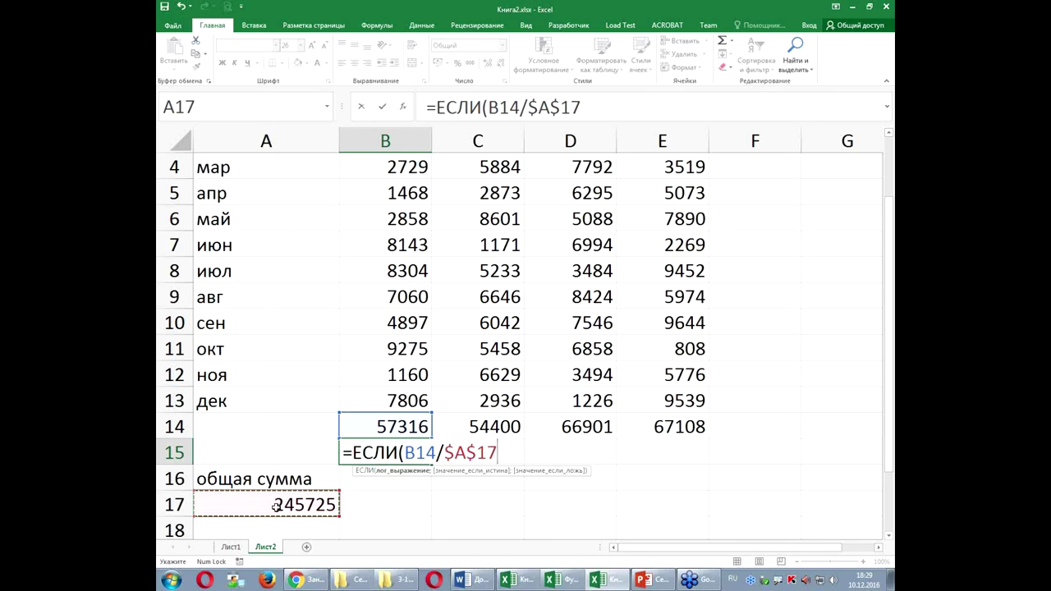
text(>=)
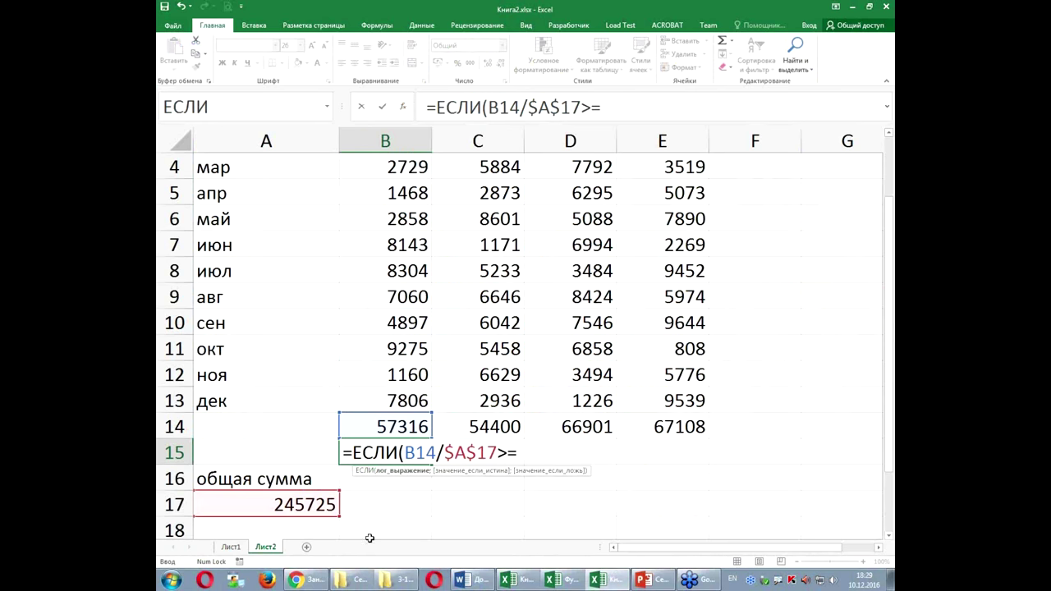
text(/4)
text(*)
click(222, 504)
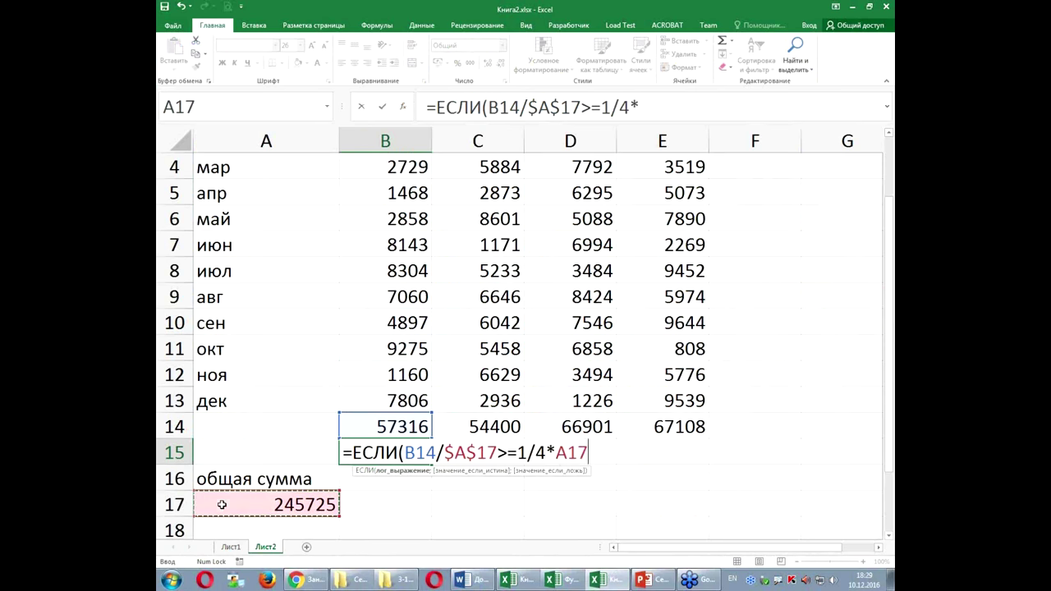
key(F4)
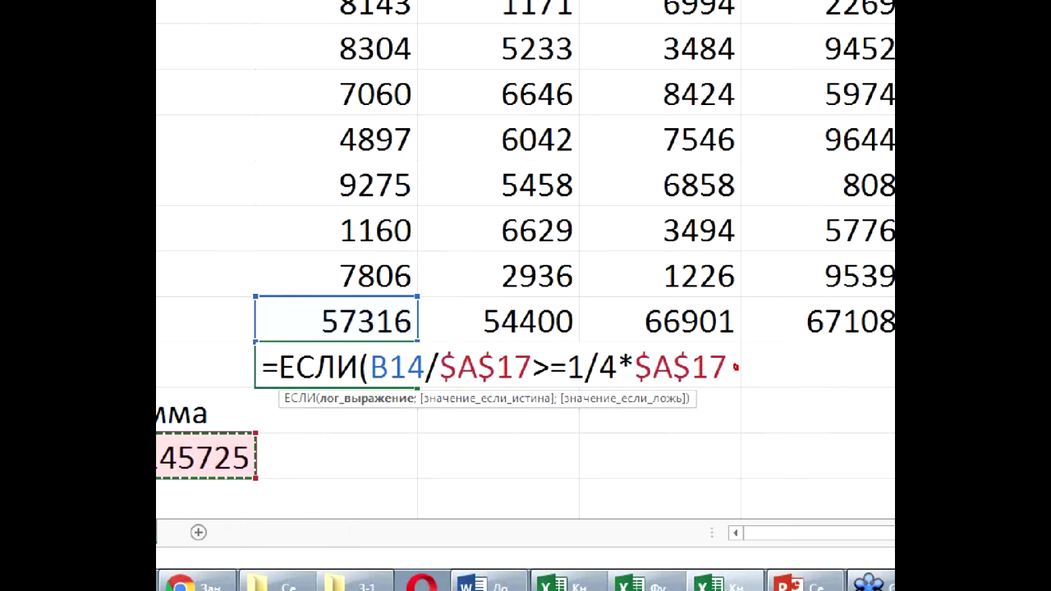
Fix the typos, finish the formula with results "+" and "-", and commit it in B15.
drag(736, 368, 732, 397)
drag(425, 414, 534, 407)
key(Escape)
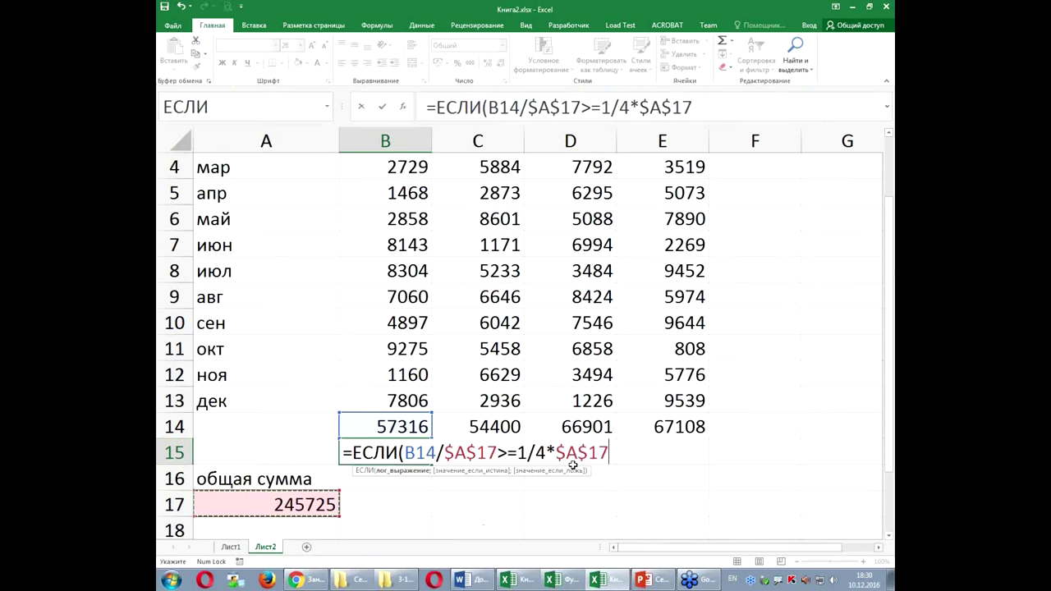
text($)
key(BackSpace)
text(;)
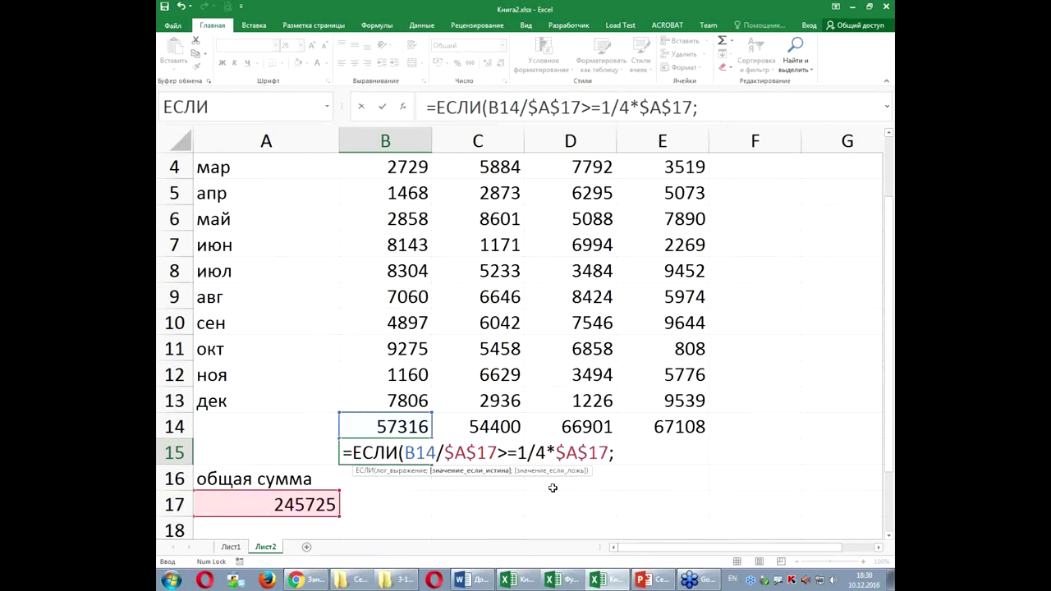
text(@+@)
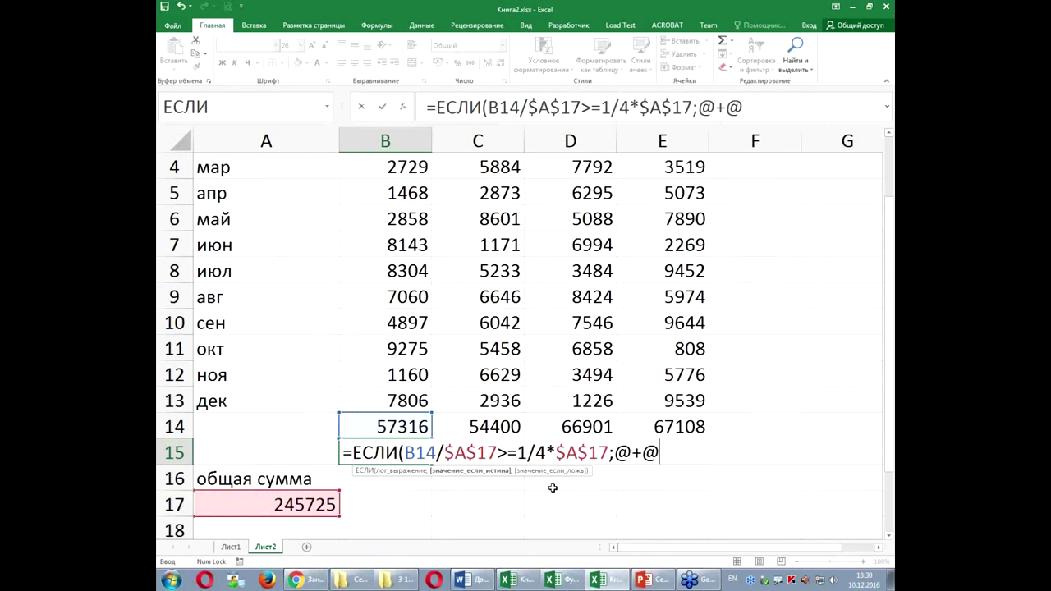
key(BackSpace)
key(BackSpace)
key(BackSpace)
key(BackSpace)
text(,)
key(BackSpace)
text(;")
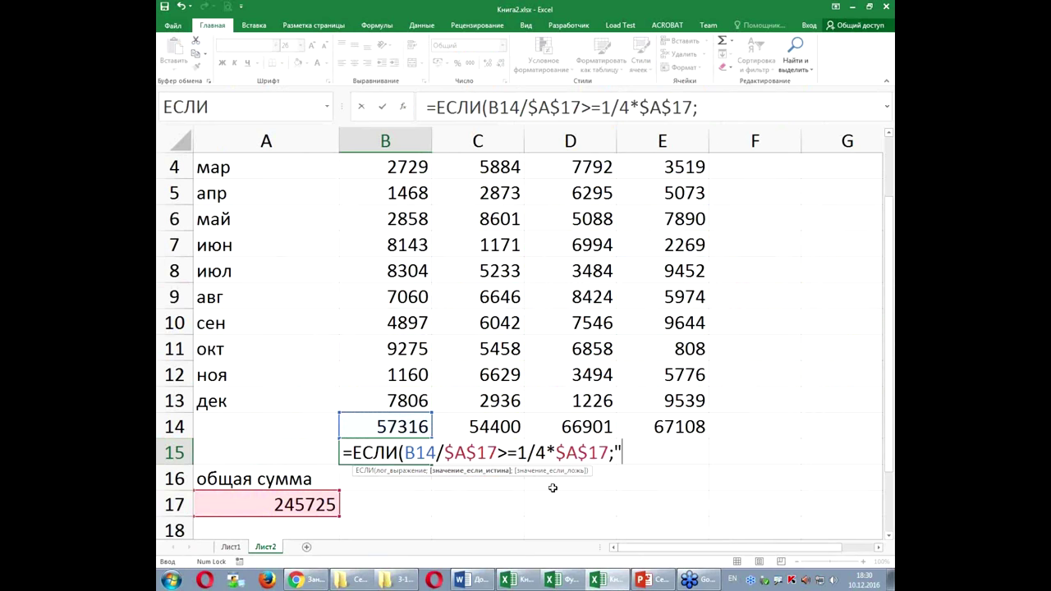
text(+")
text(;"-")
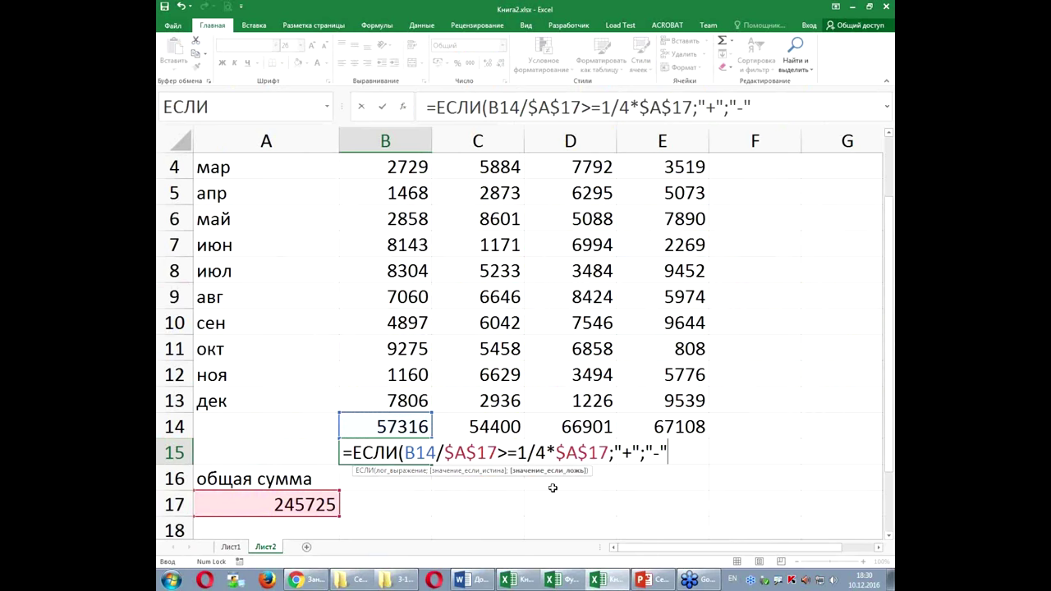
text(+)
text())
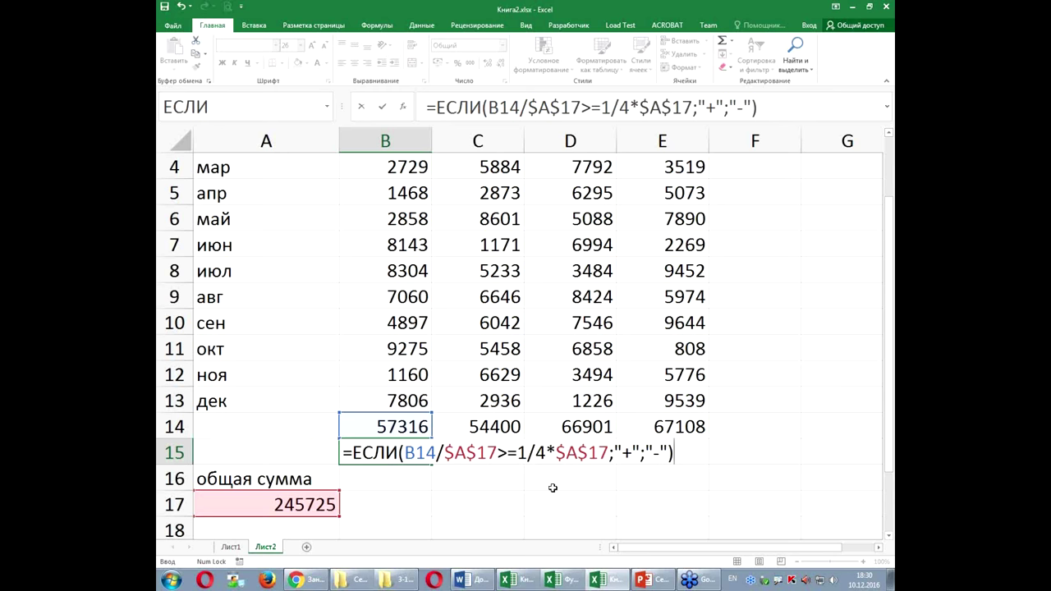
key(ctrl+Return)
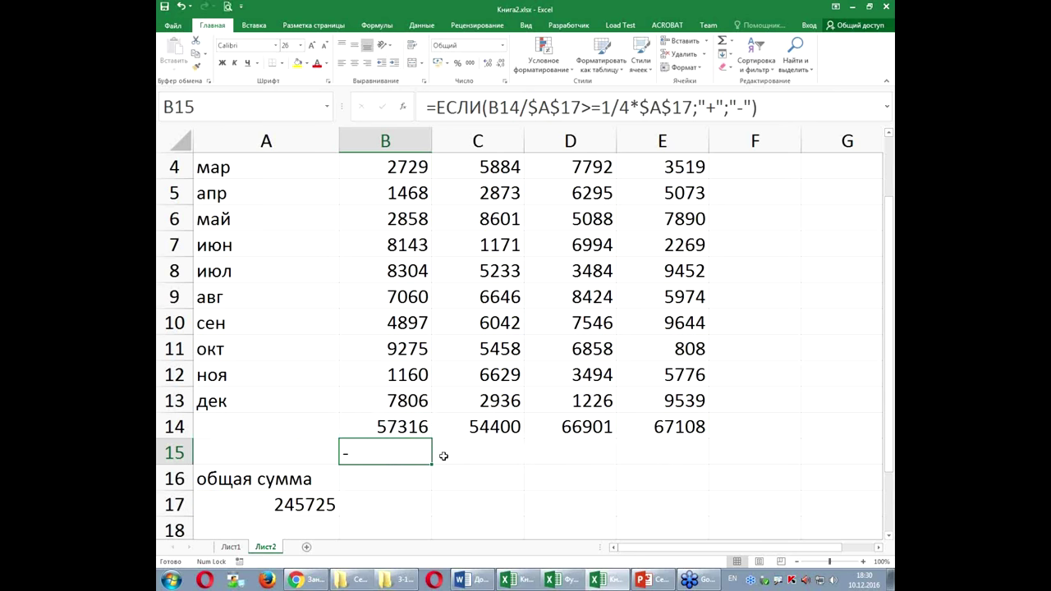
Copy the +/- flag formula to C15:E15 and move общая сумма and 245725 down to A17:A18.
drag(432, 468, 630, 462)
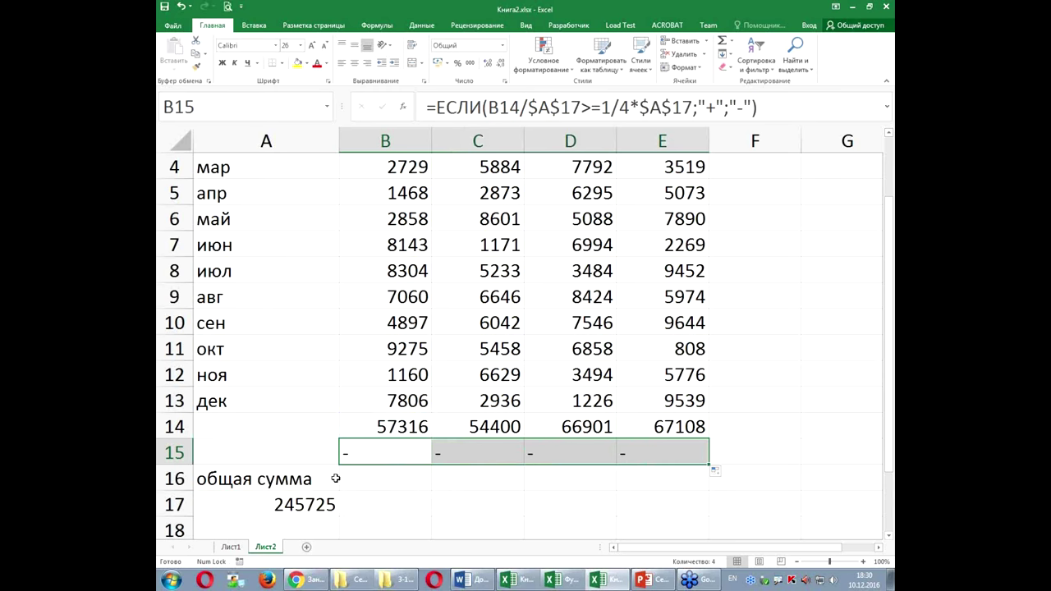
click(194, 478)
key(shift+Down)
scroll(286, 345, down, 1)
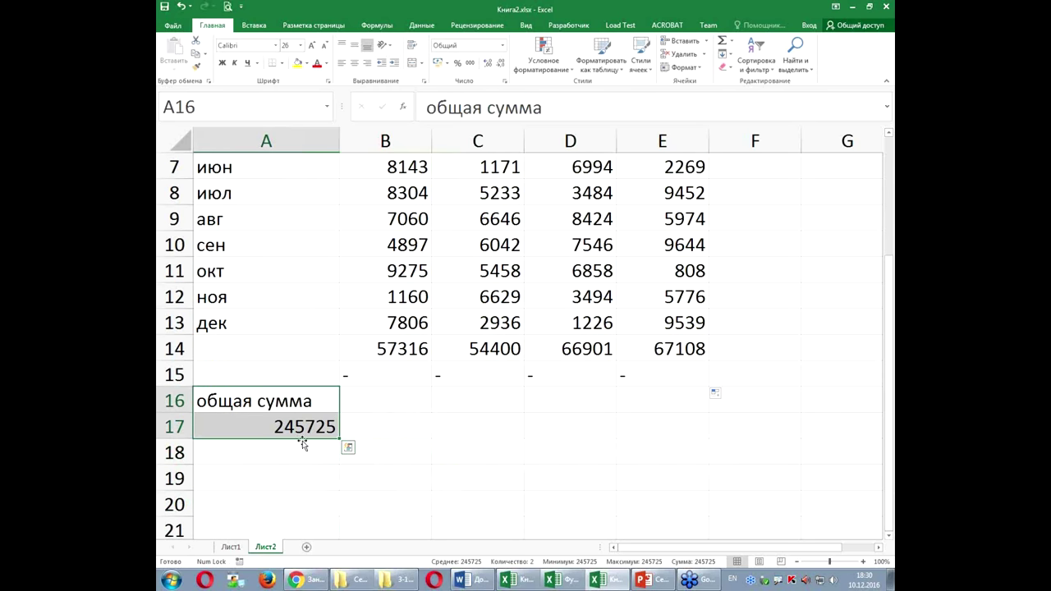
drag(300, 439, 301, 464)
click(357, 400)
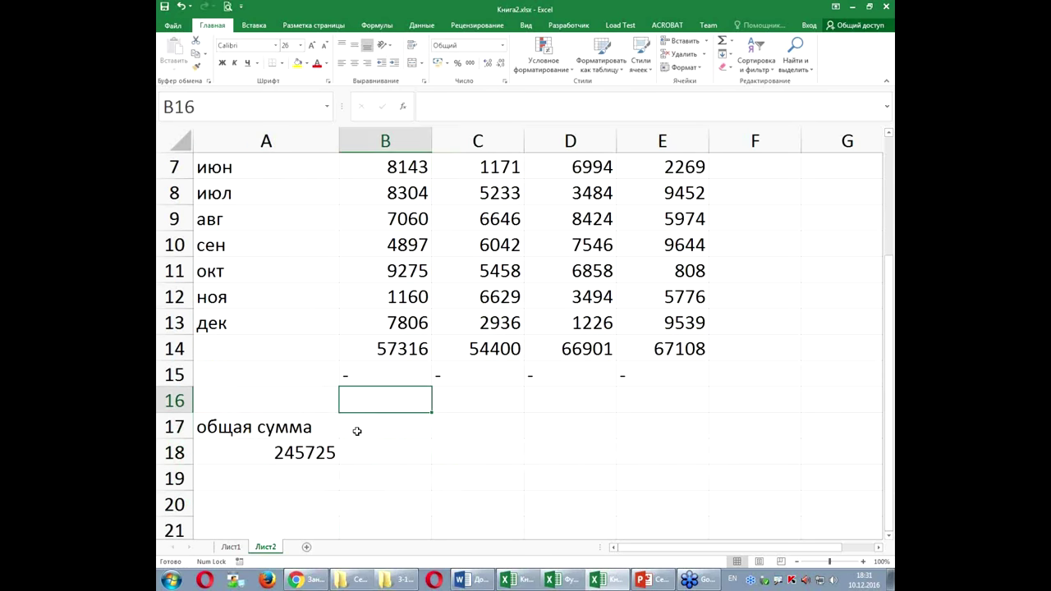
Try starting a share formula in B16, cancelling the unfinished A18-based and B15-based attempts.
click(393, 372)
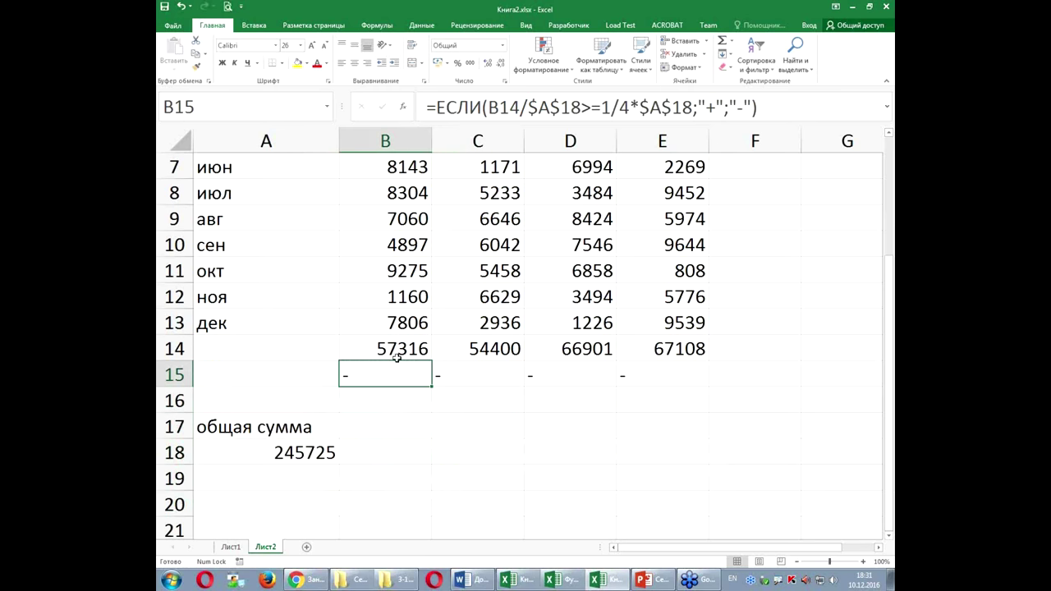
click(374, 404)
text(=)
click(399, 353)
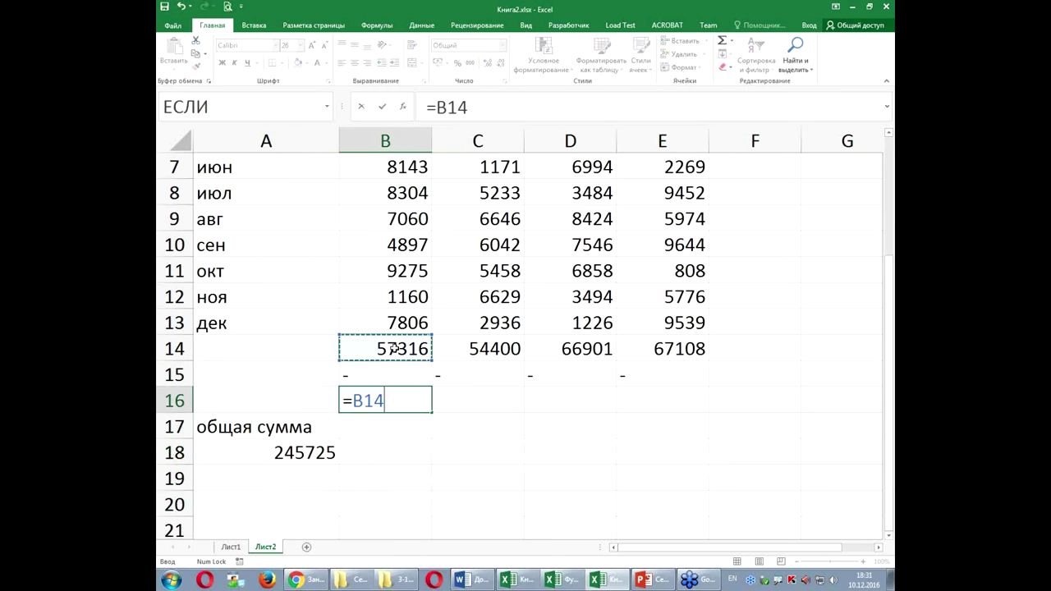
text(/)
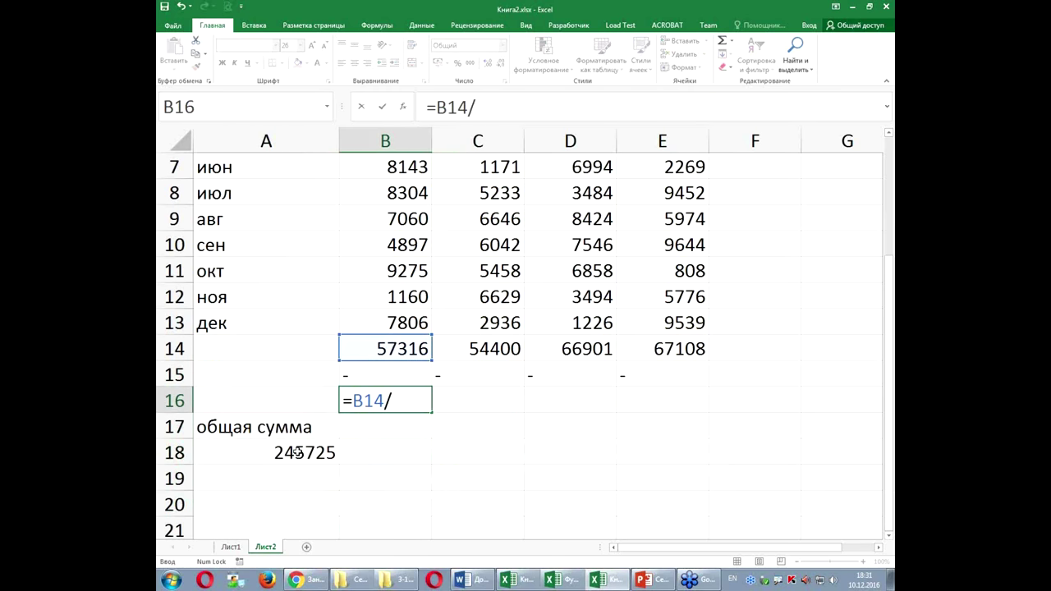
click(299, 452)
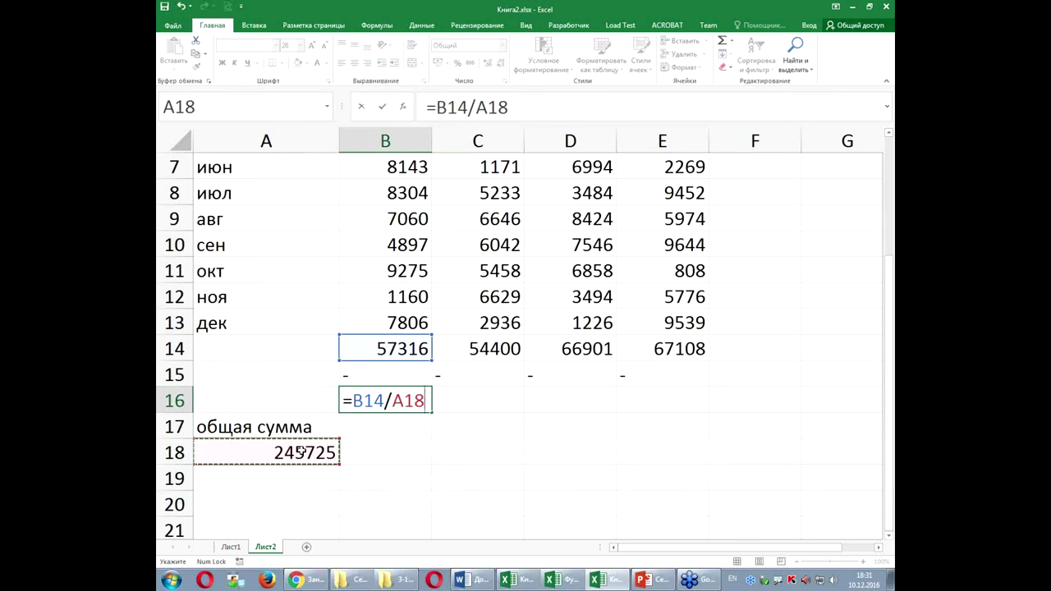
key(Escape)
click(387, 374)
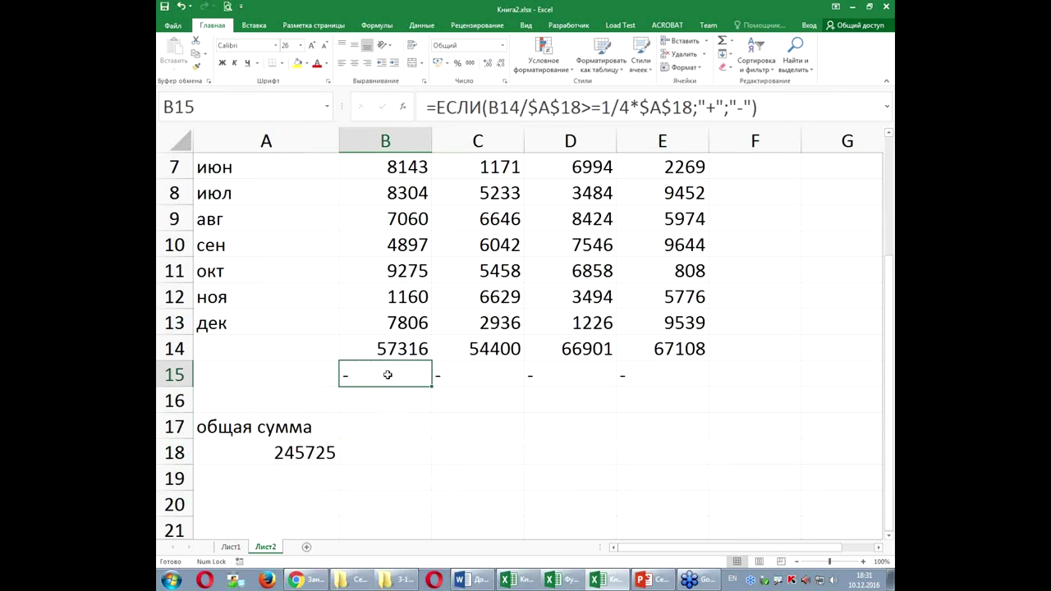
click(385, 402)
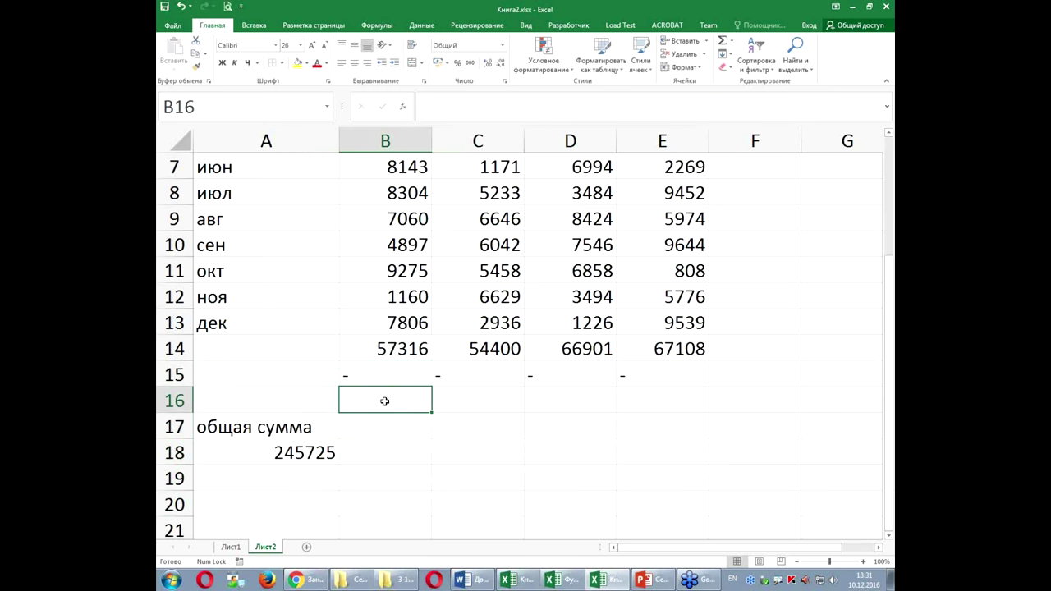
text(=)
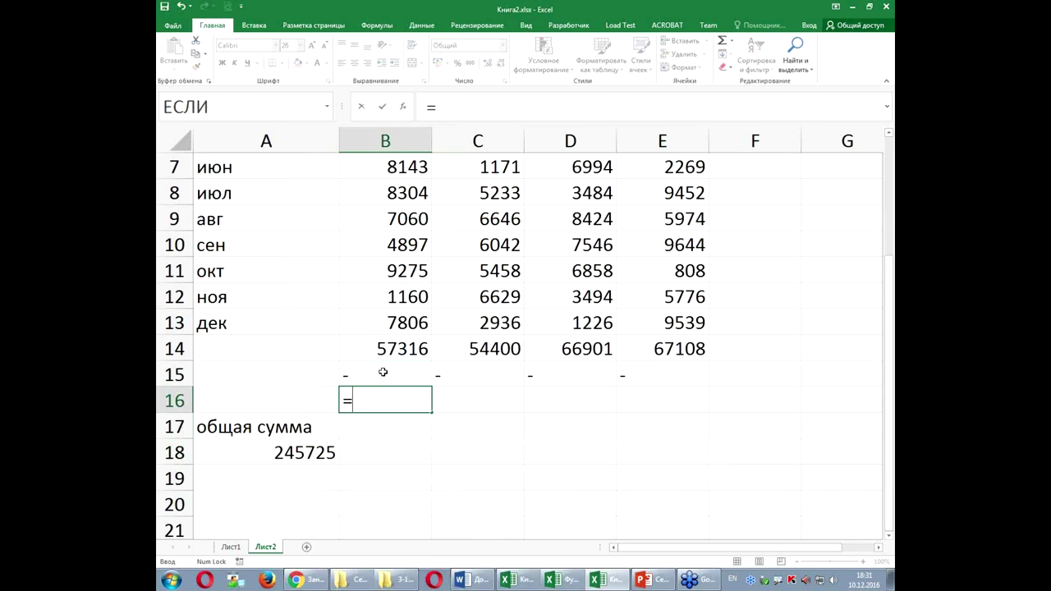
key(Escape)
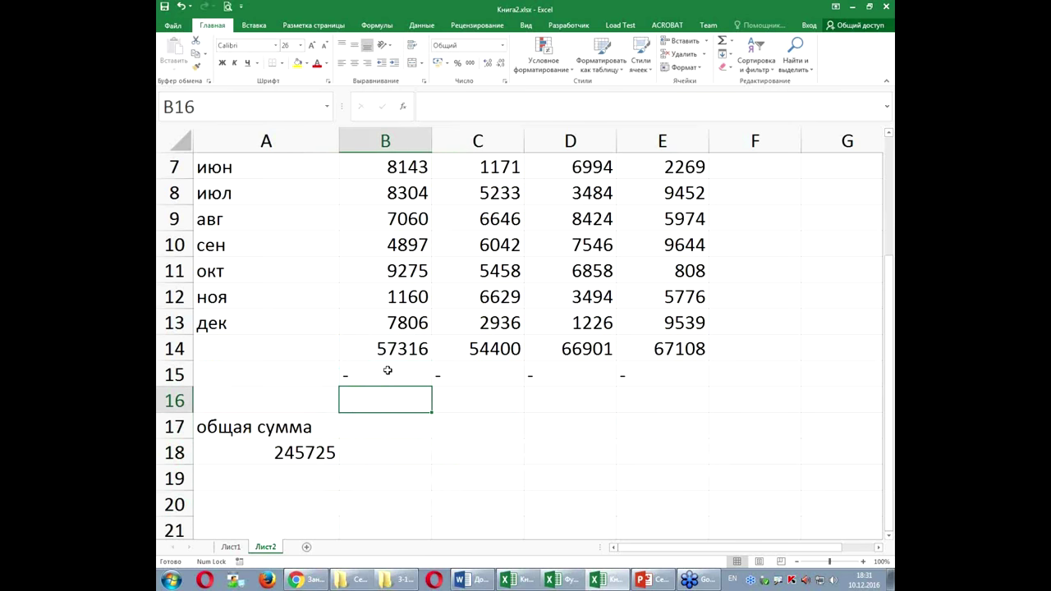
text(=)
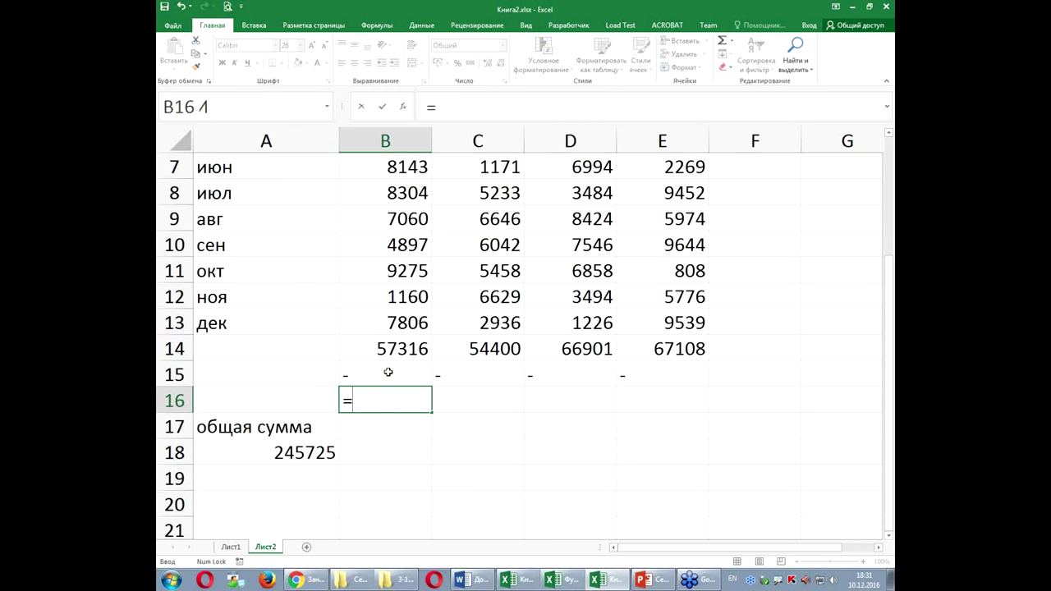
click(392, 372)
text(/)
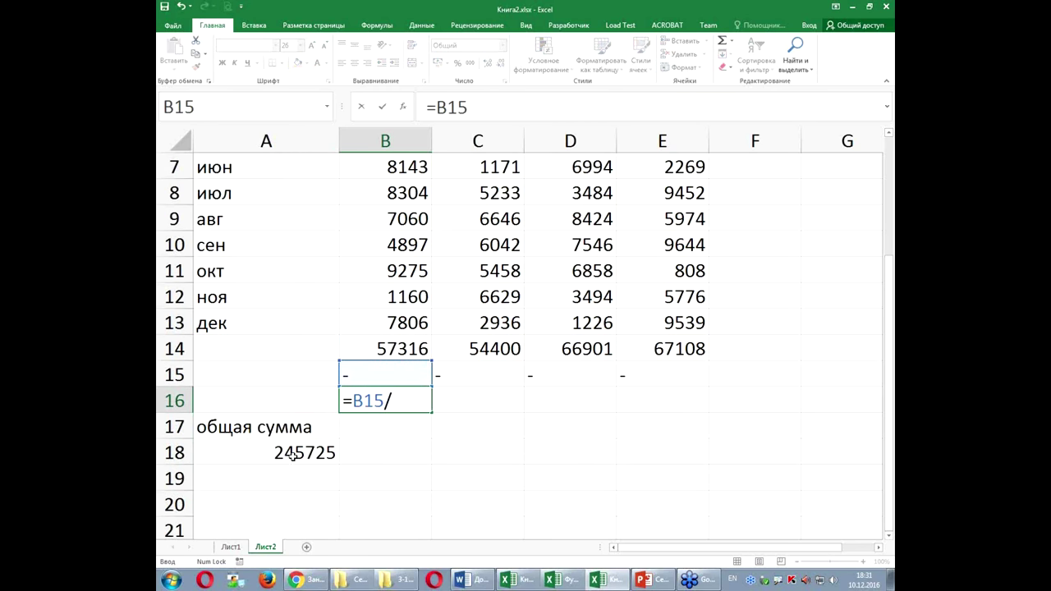
key(Escape)
click(399, 348)
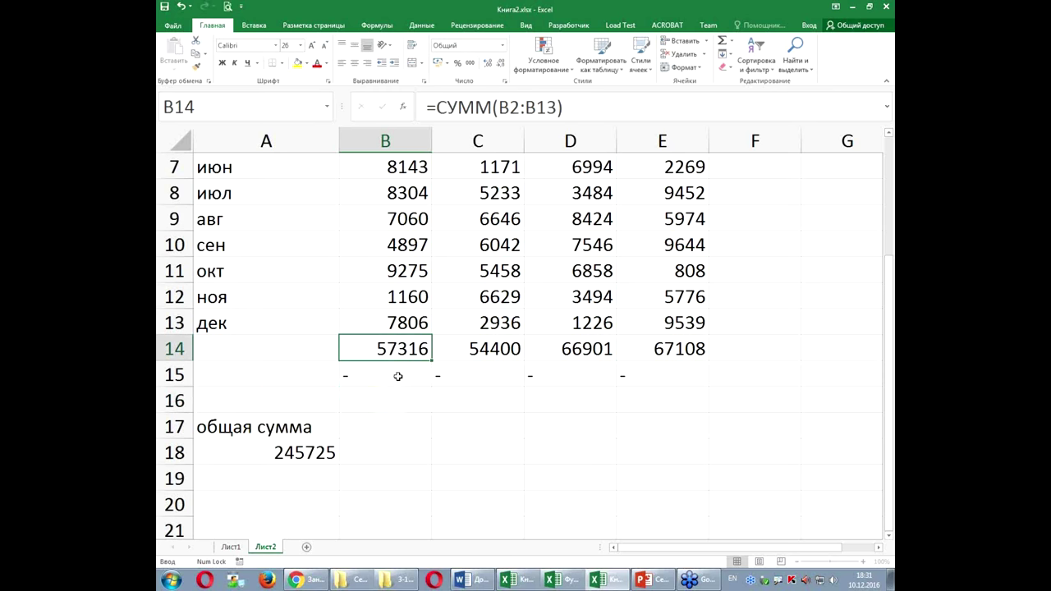
click(385, 399)
Enter =B14/$A$18 in B16, showing column B's share as 0,233253.
text(=)
click(413, 348)
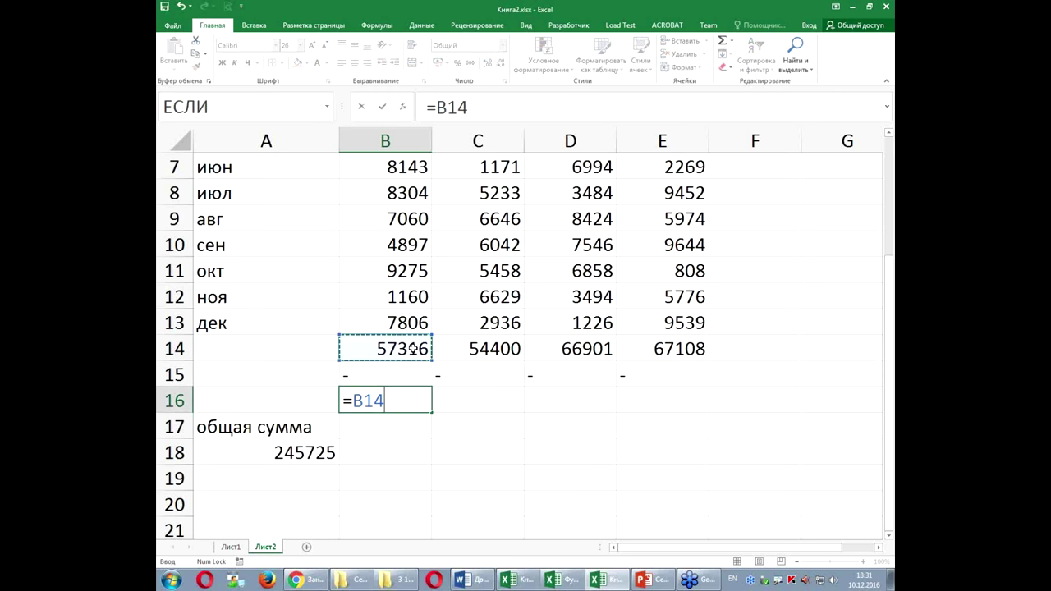
text(/)
click(304, 453)
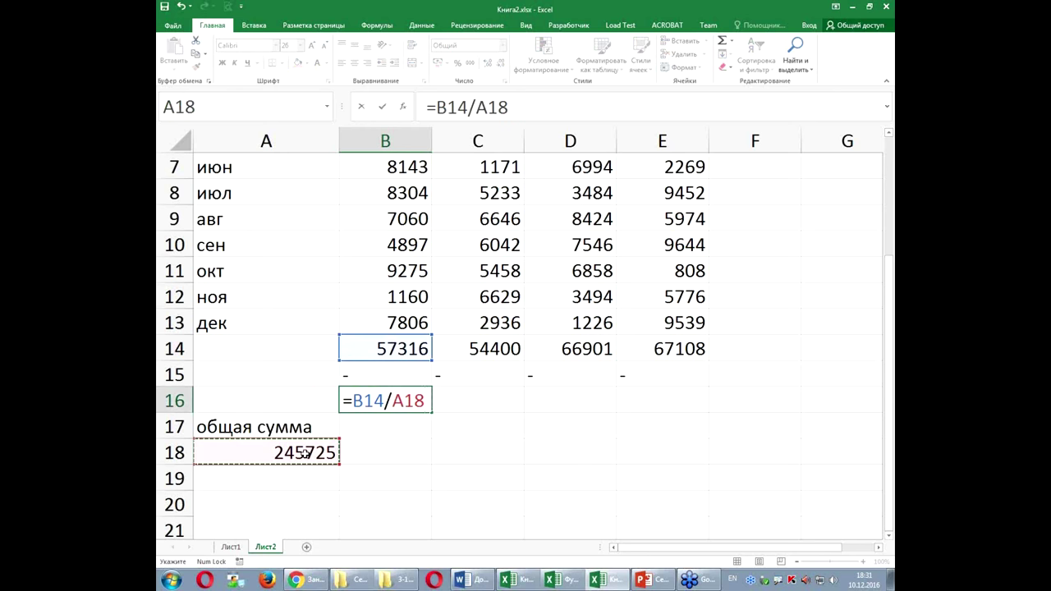
key(F4)
key(ctrl+Return)
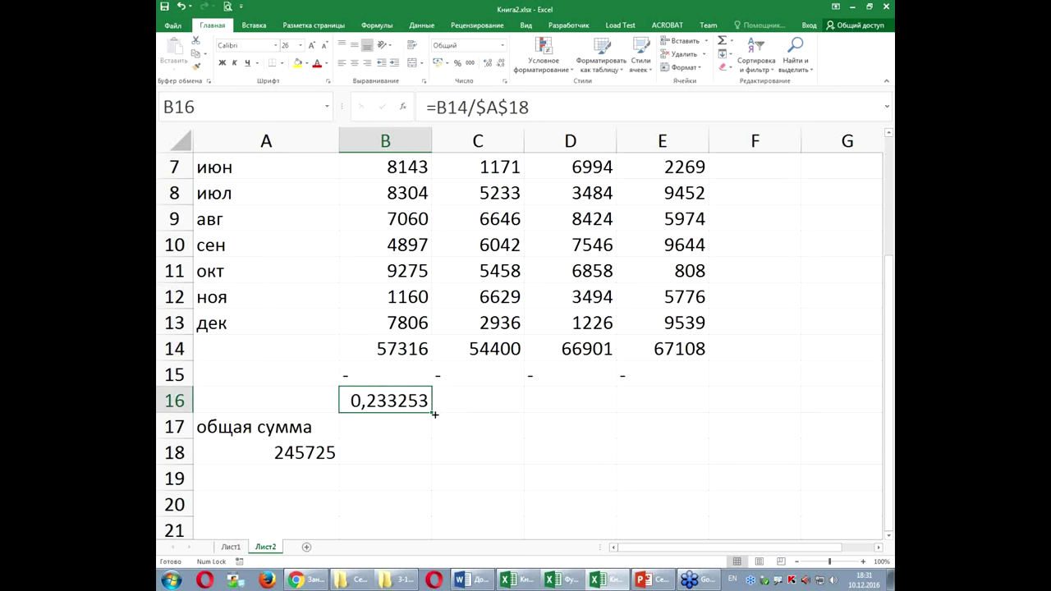
drag(434, 415, 434, 415)
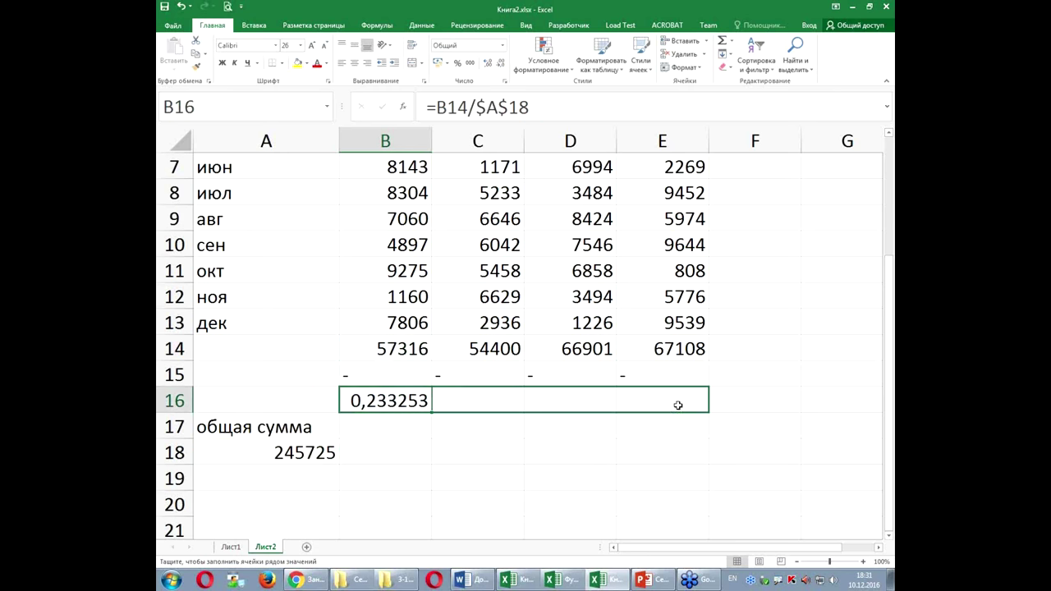
Fill the share formula to C16:E16 (0,221386, 0,27226, 0,273102) and check the copied formulas.
drag(587, 405, 676, 403)
click(470, 404)
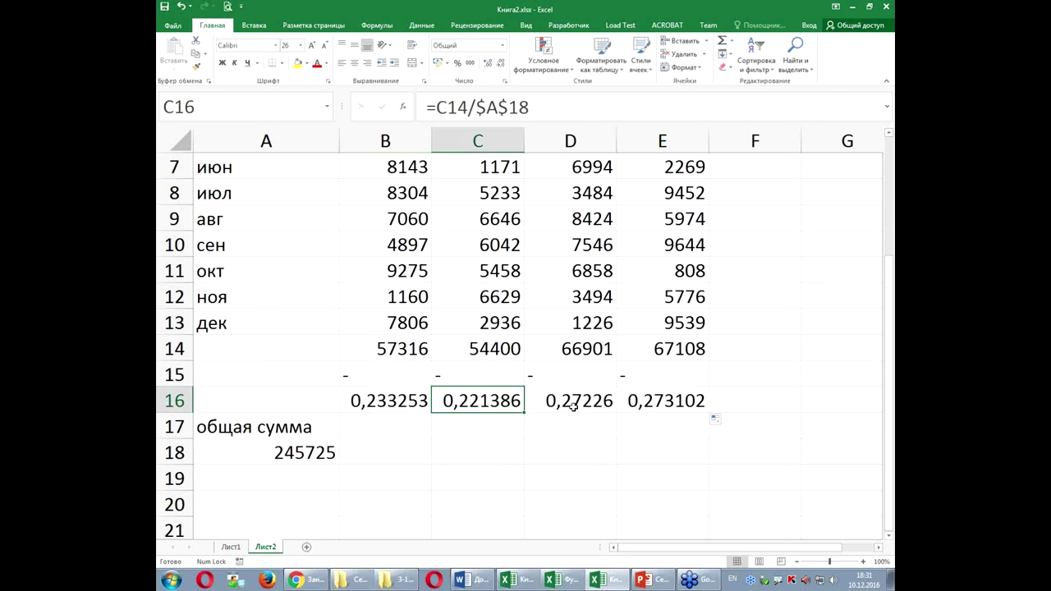
click(573, 407)
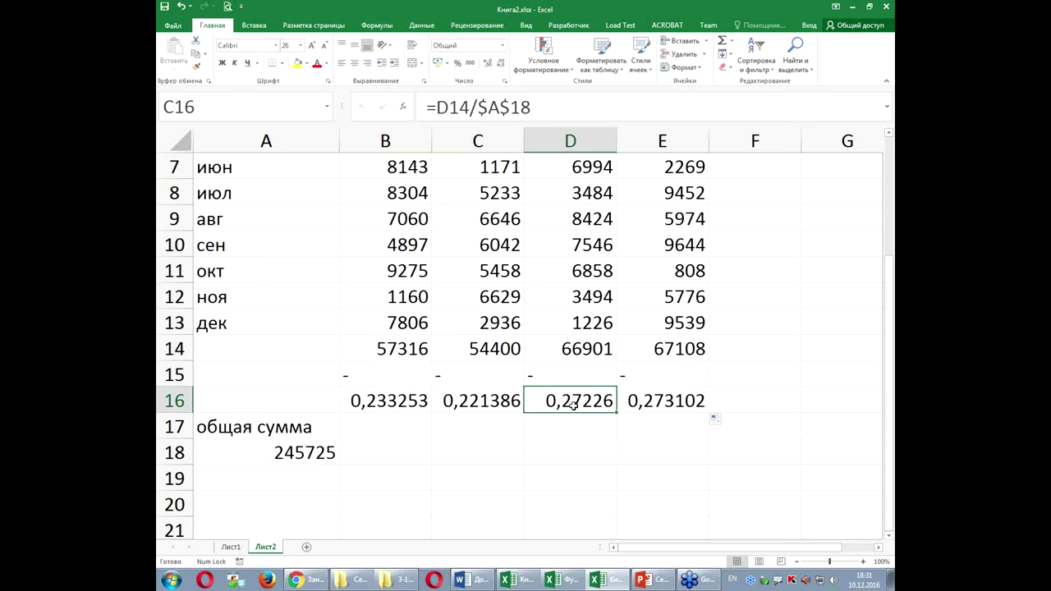
click(648, 402)
click(567, 402)
click(562, 372)
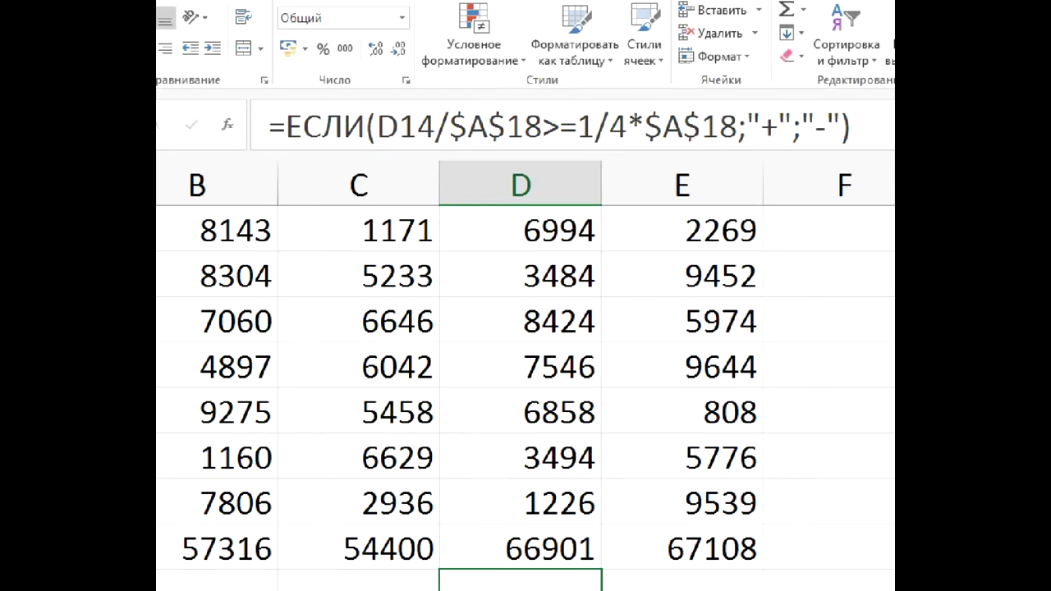
drag(576, 97, 575, 148)
drag(621, 92, 629, 146)
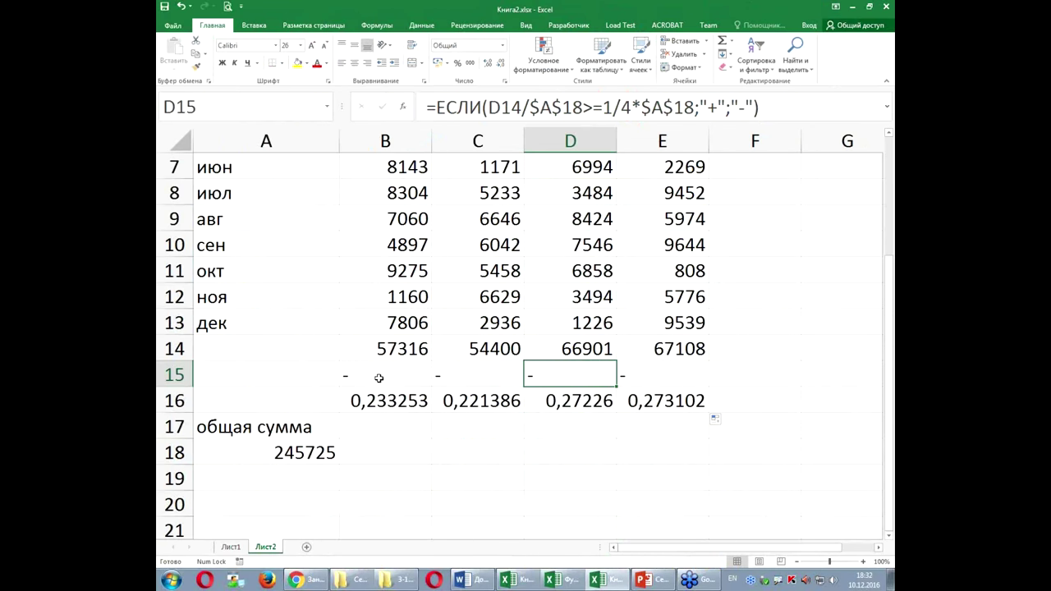
Wrap 1/4 in brackets in the B15 plus/minus condition and copy it across to E15.
click(378, 376)
click(602, 107)
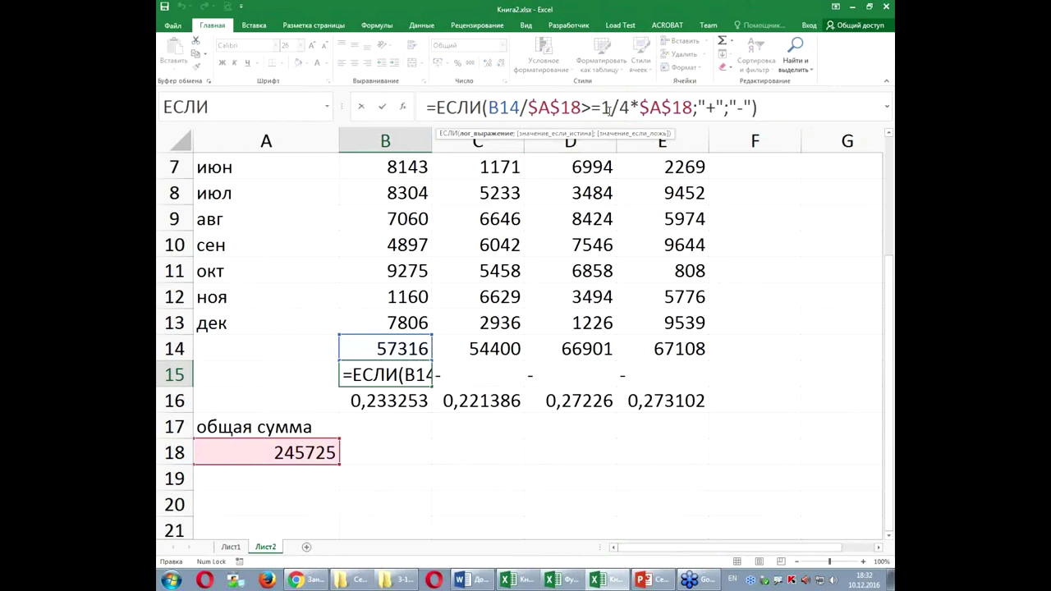
text(()
click(637, 108)
text())
key(Return)
click(410, 373)
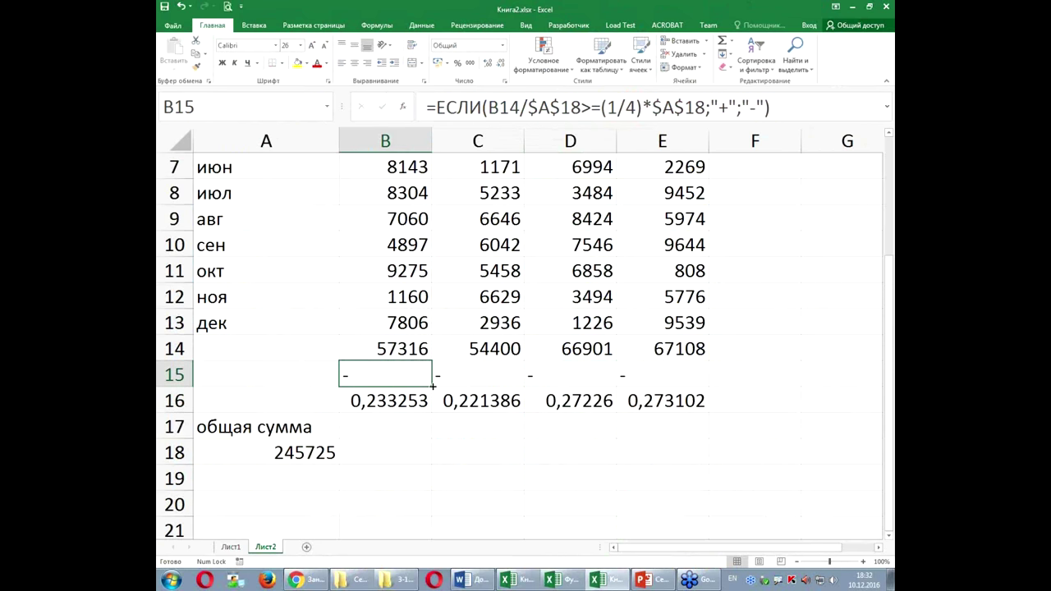
drag(432, 385, 689, 379)
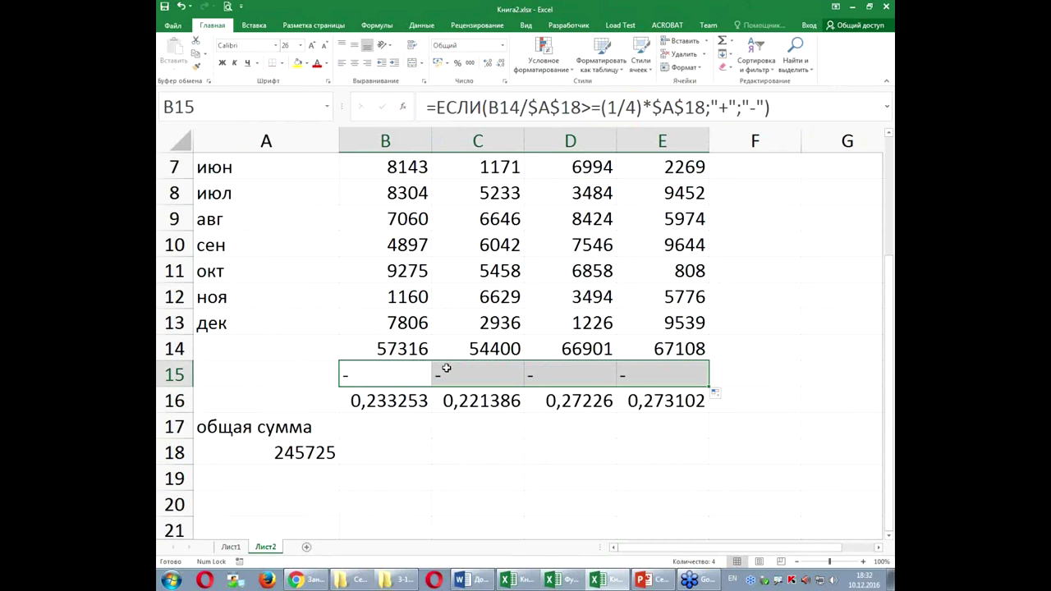
Check the B16 share and B15 flag formulas, then start a new formula in B17.
click(392, 402)
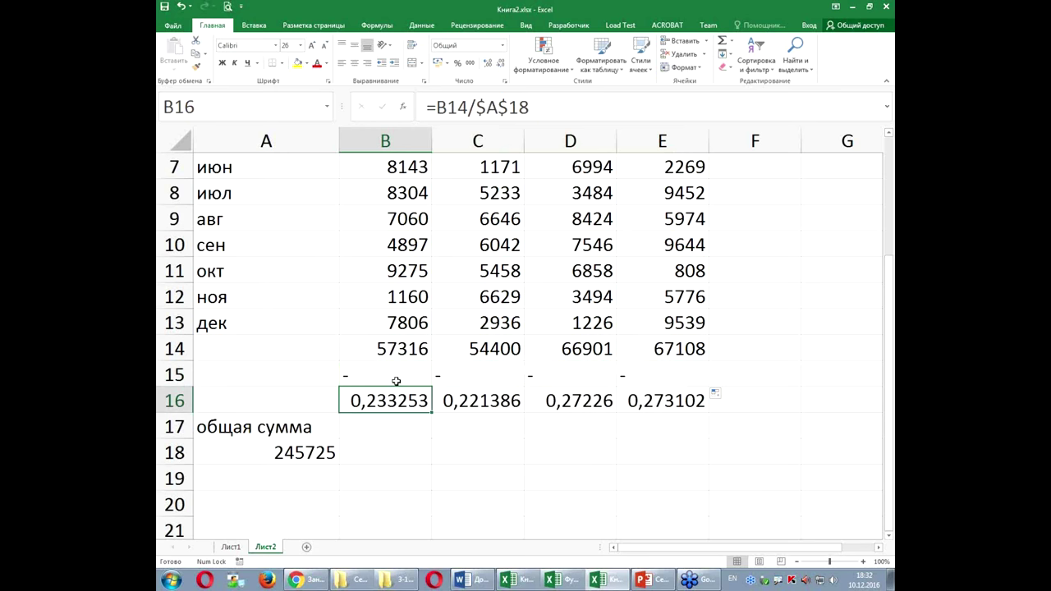
click(394, 376)
click(389, 422)
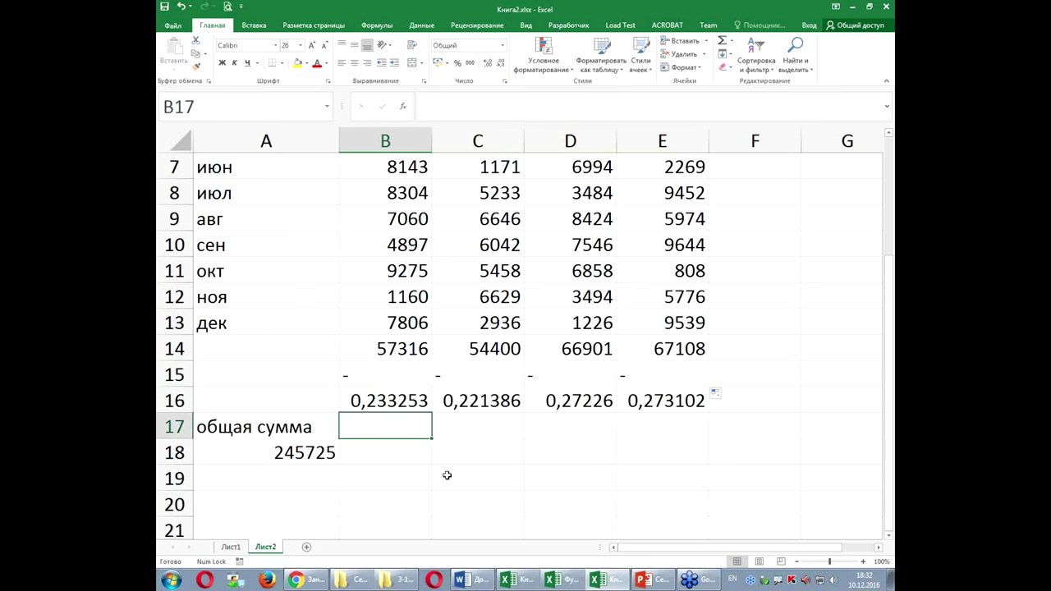
text(=tc)
key(BackSpace)
key(BackSpace)
Begin an ЕСЛИ formula in B17 testing B16 >=, then abandon it.
text(ес)
key(Tab)
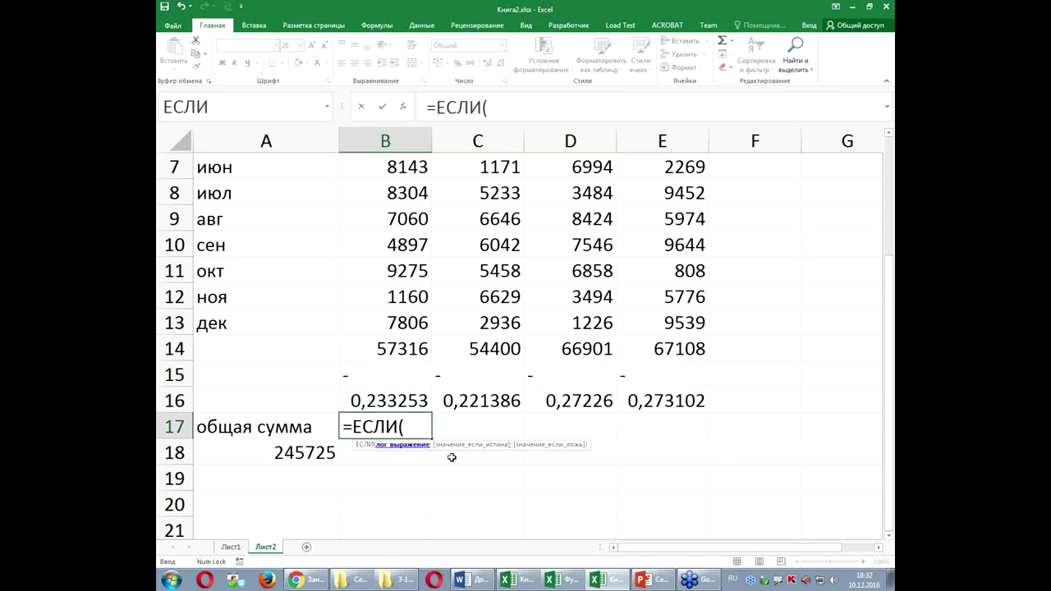
click(389, 400)
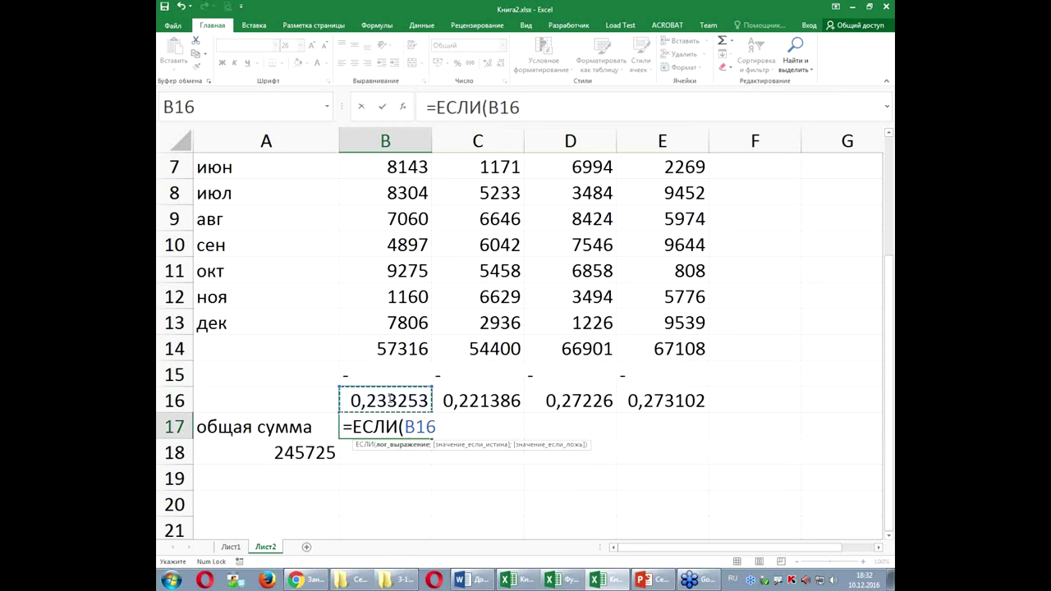
text(>=)
key(Escape)
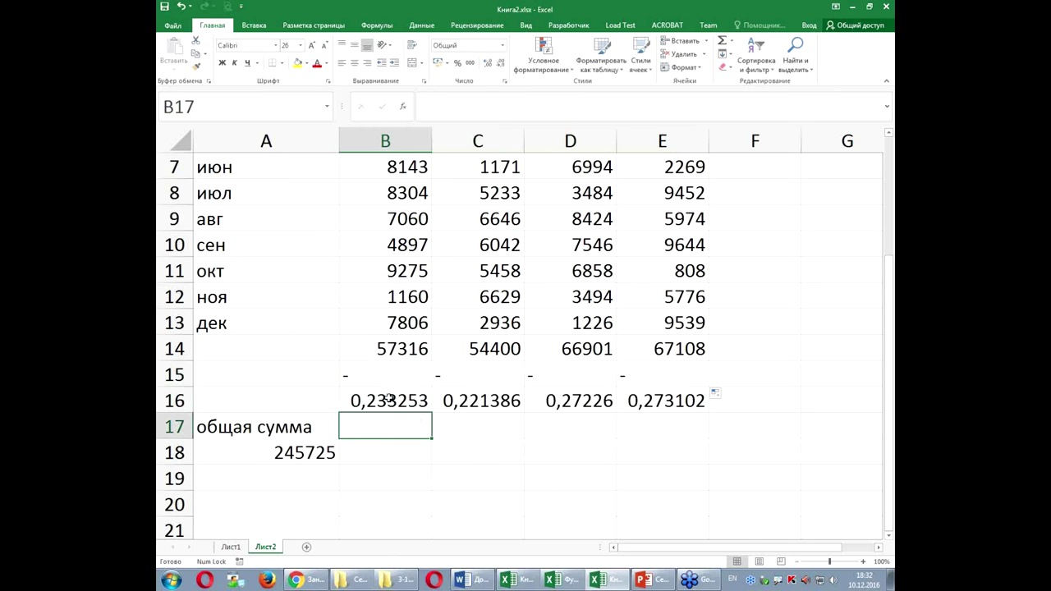
Delete *$A$18 from the B15 condition and refill B15:E15 so the flags read -, -, +, +.
click(382, 383)
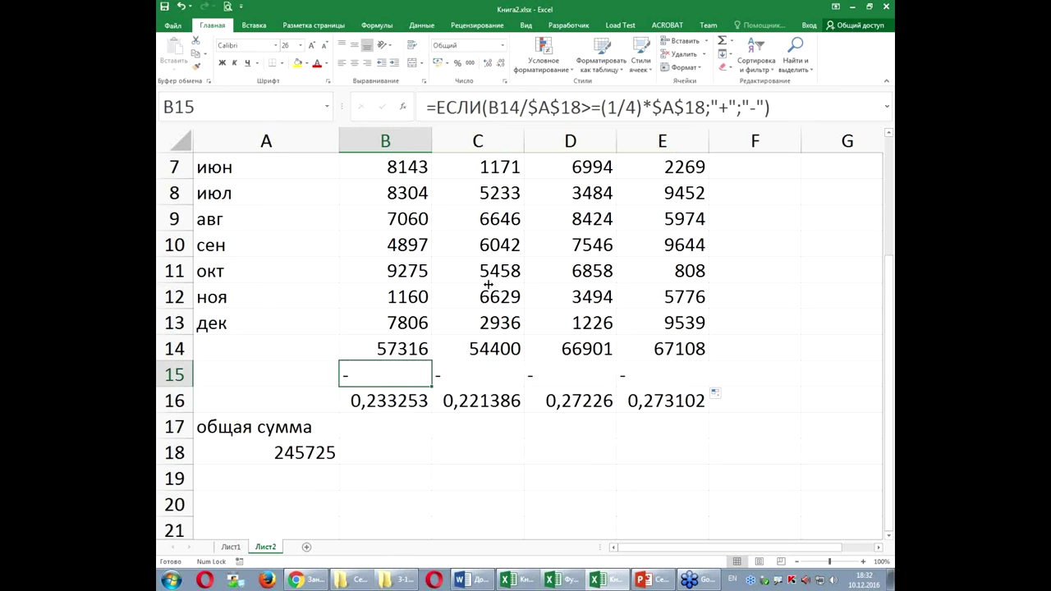
drag(644, 107, 704, 107)
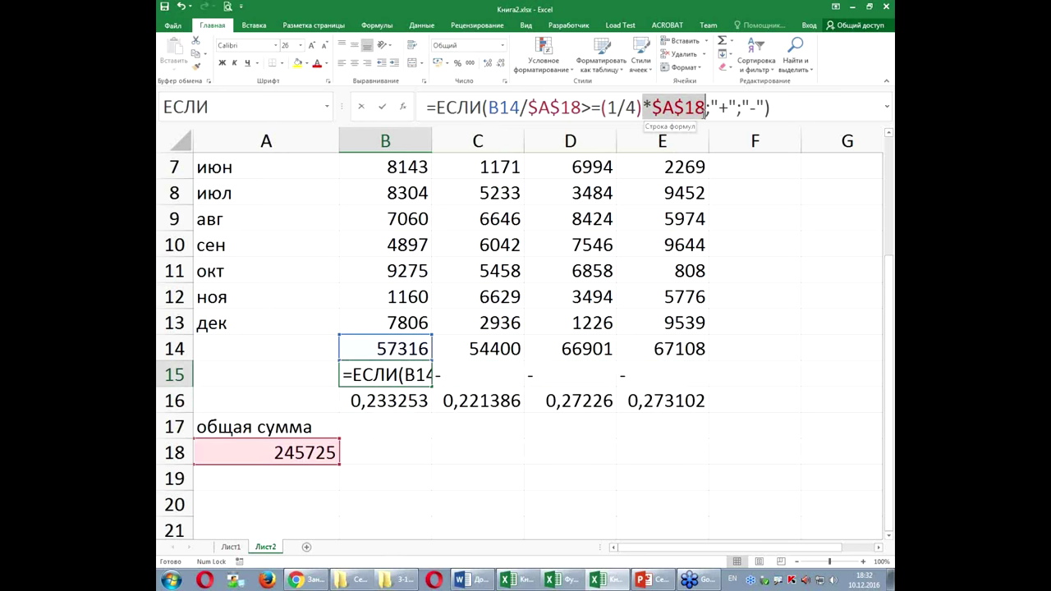
key(Delete)
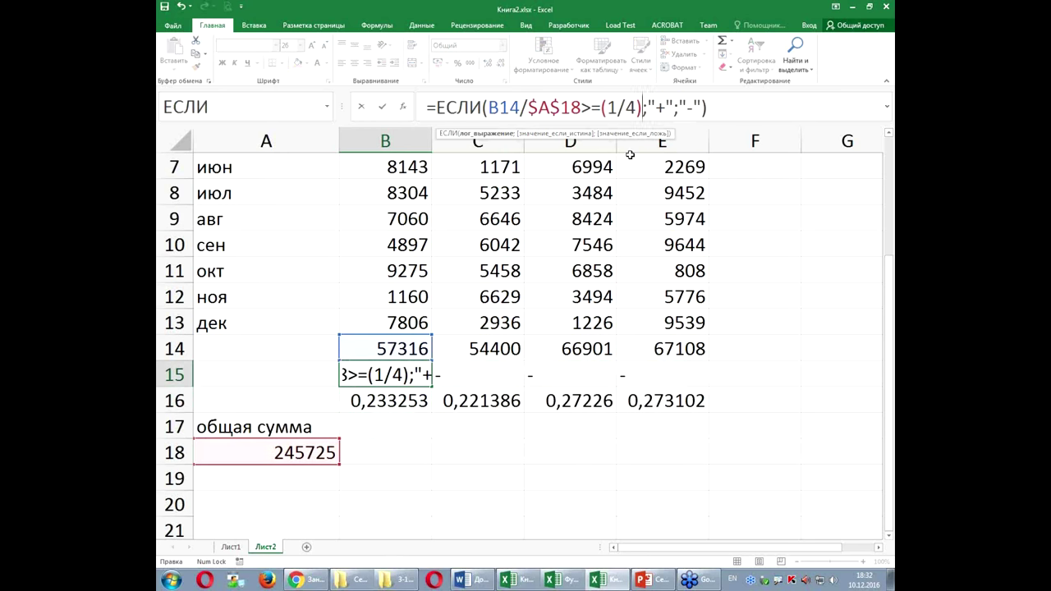
key(ctrl+Return)
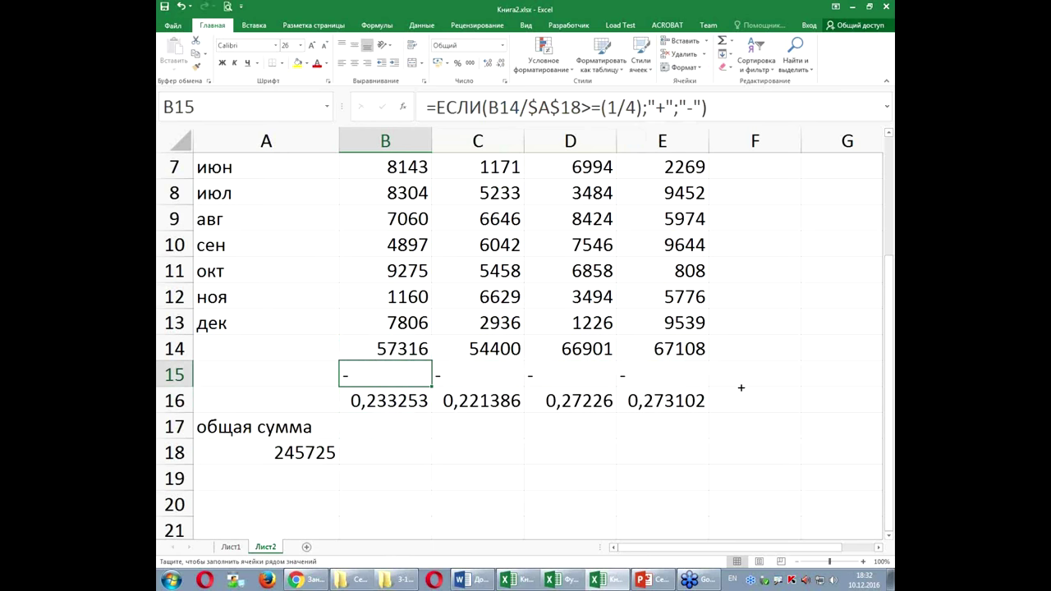
drag(740, 388, 690, 386)
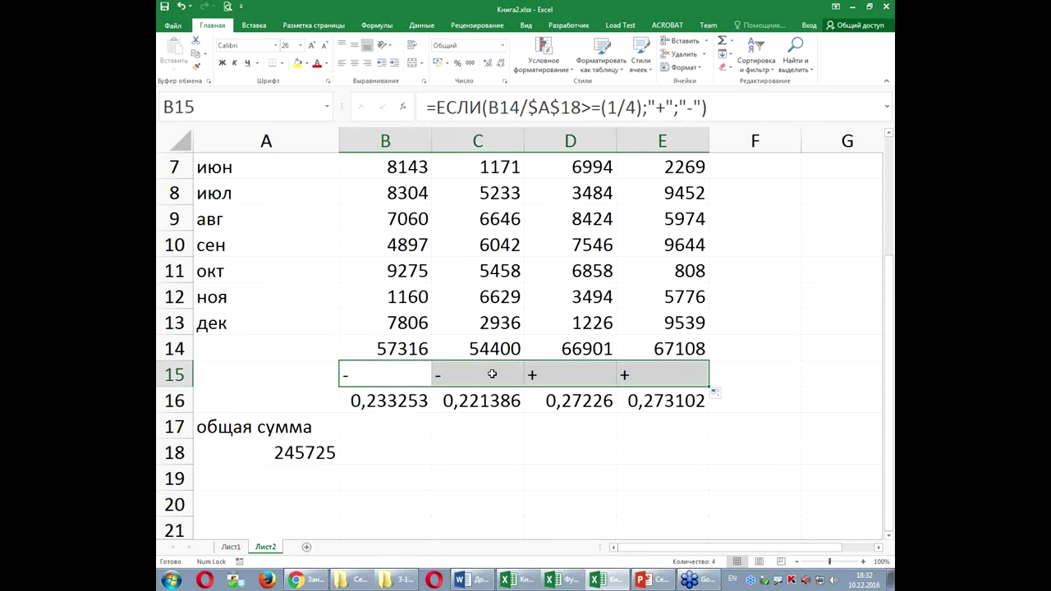
click(413, 373)
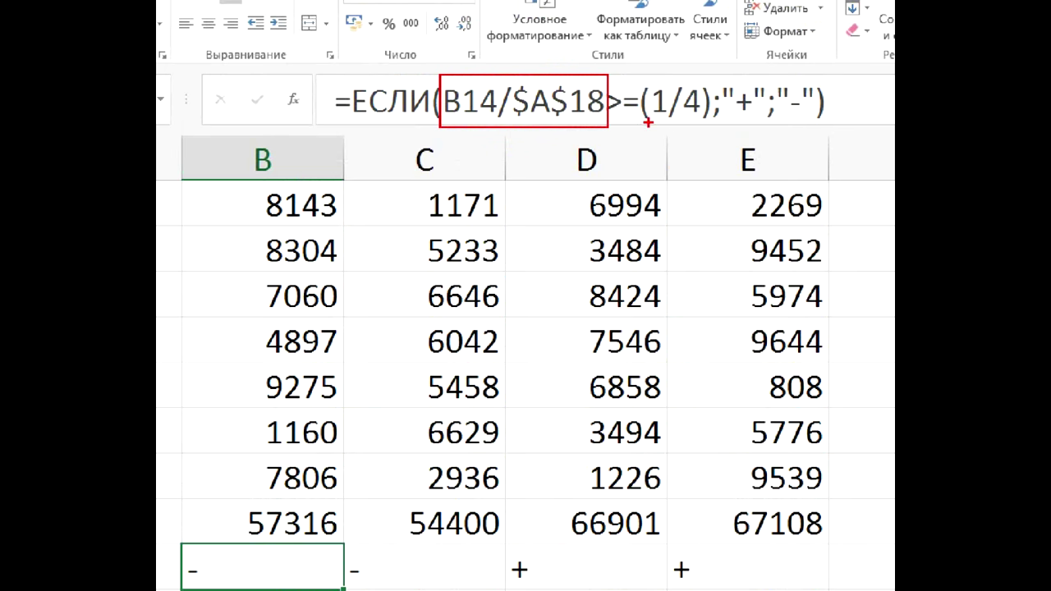
Drop the brackets so B15 reads =ЕСЛИ(B14/$A$18>=1/4;"+";"-"), and refill it across to E15.
click(608, 109)
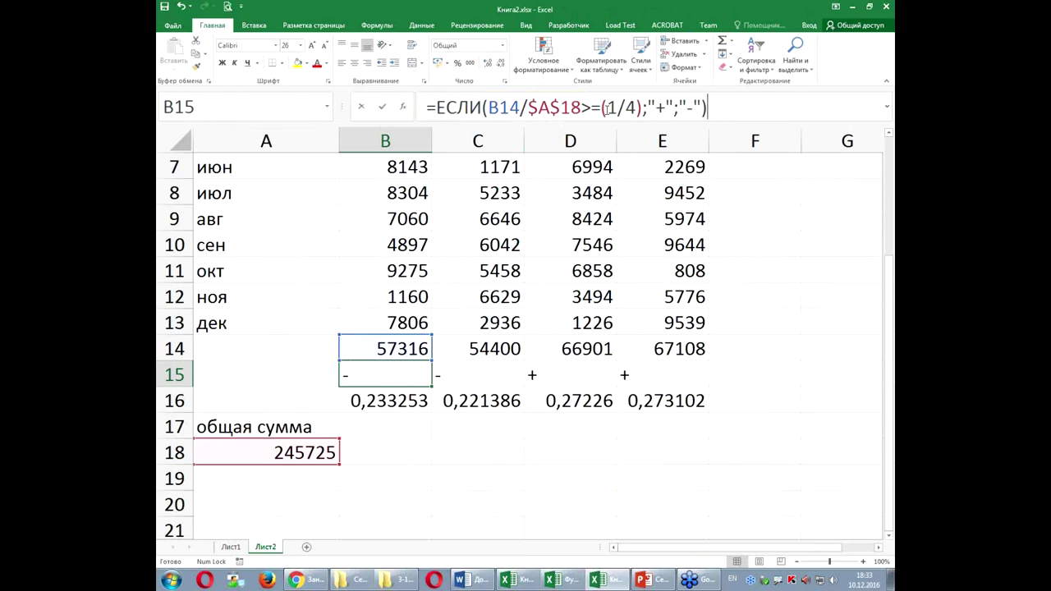
click(604, 107)
key(BackSpace)
click(637, 107)
key(BackSpace)
key(BackSpace)
key(Return)
click(387, 376)
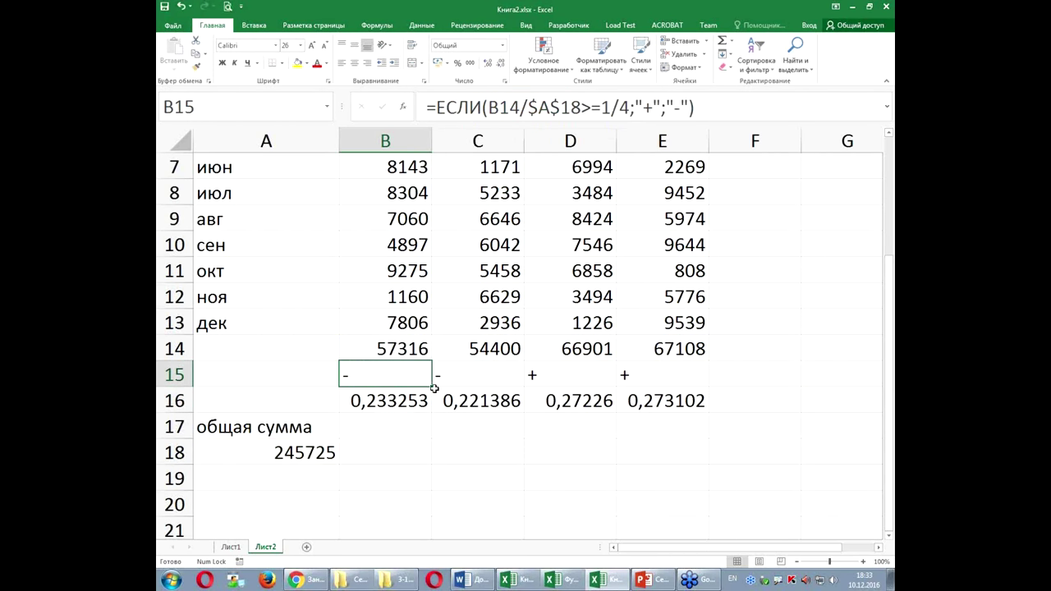
drag(432, 386, 632, 378)
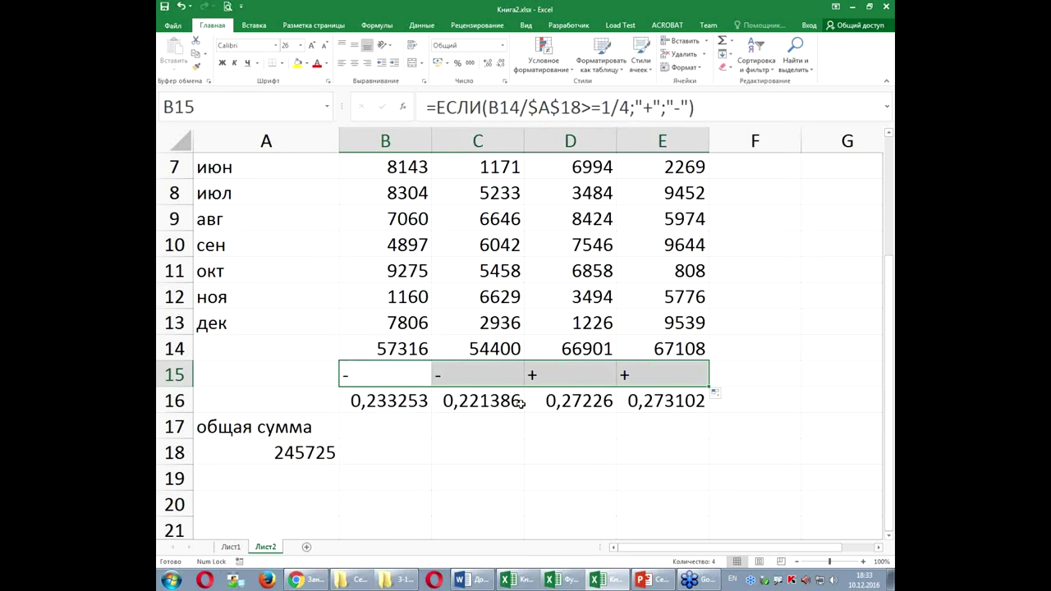
click(470, 419)
click(419, 371)
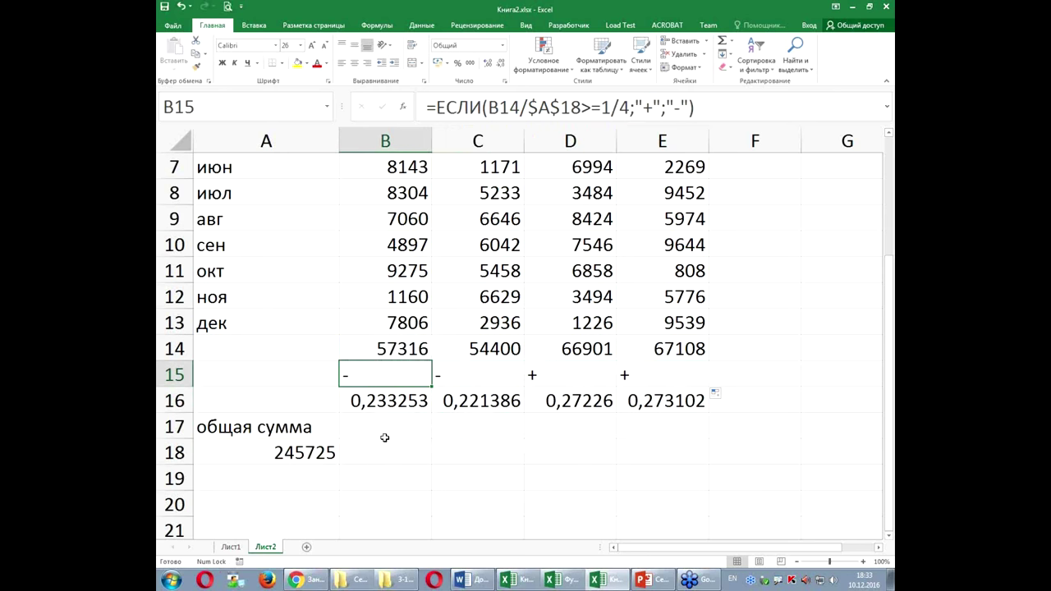
click(655, 580)
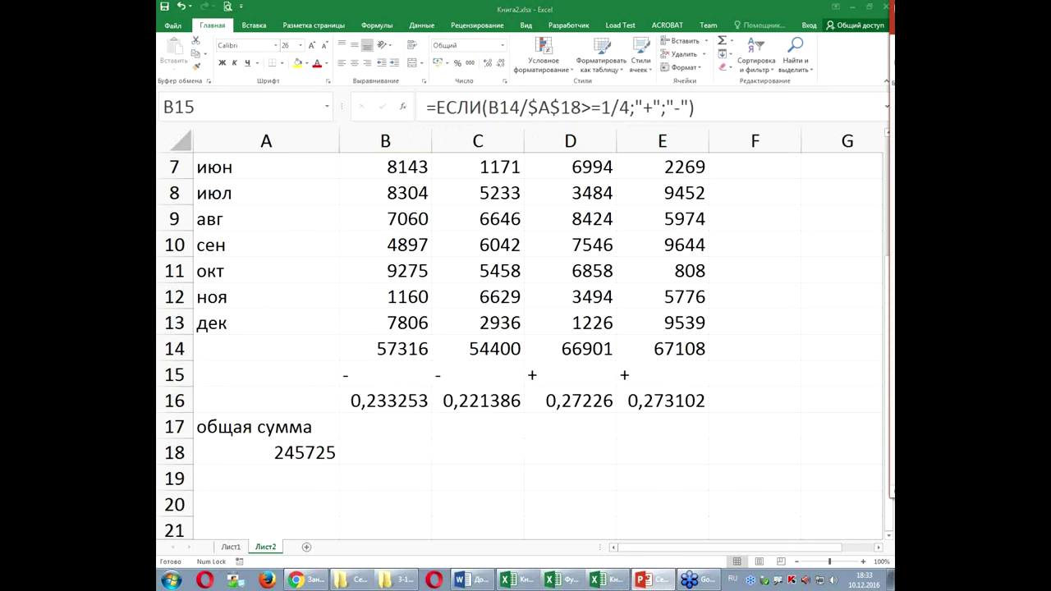
click(361, 376)
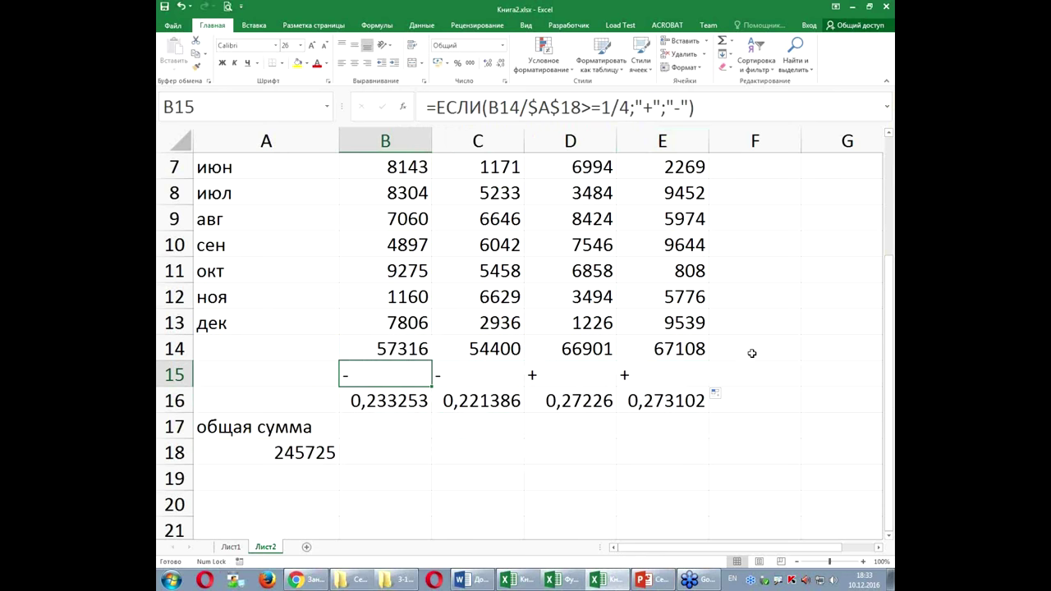
scroll(750, 350, up, 1)
scroll(750, 351, up, 1)
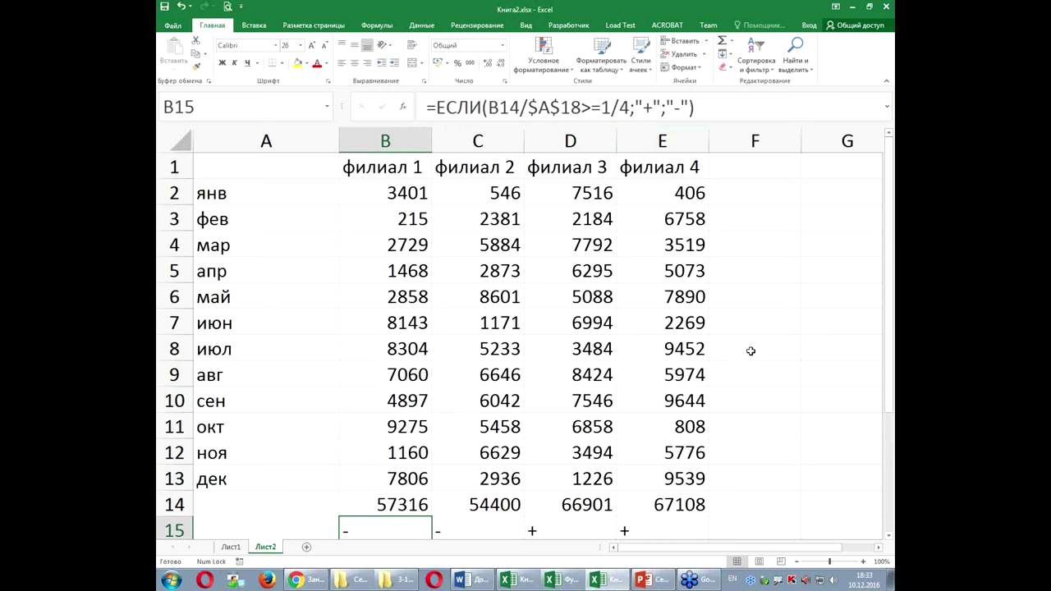
scroll(751, 351, down, 1)
scroll(750, 350, up, 1)
click(369, 166)
click(407, 187)
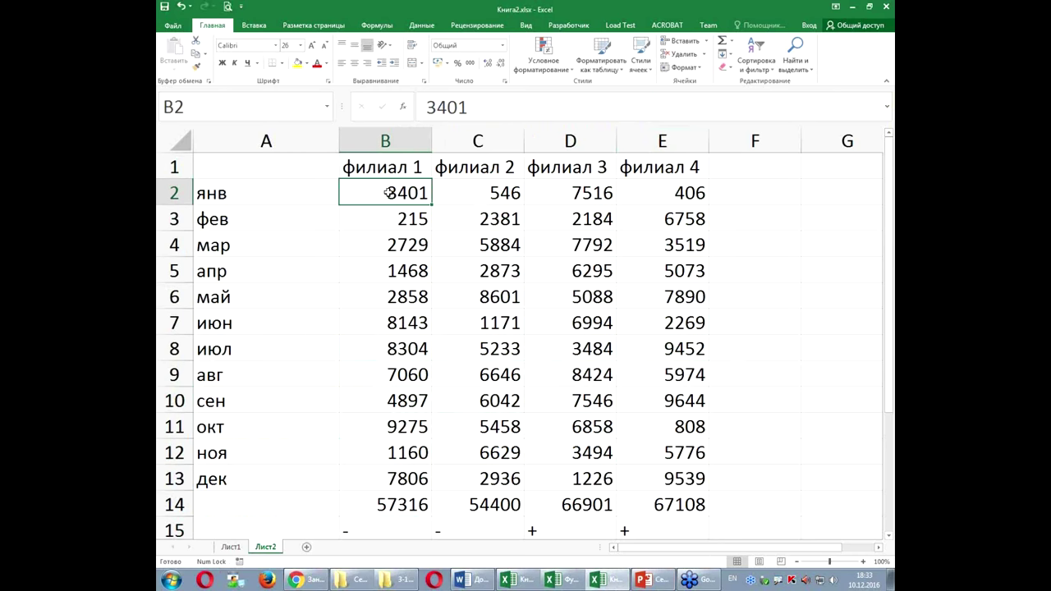
drag(390, 192, 395, 483)
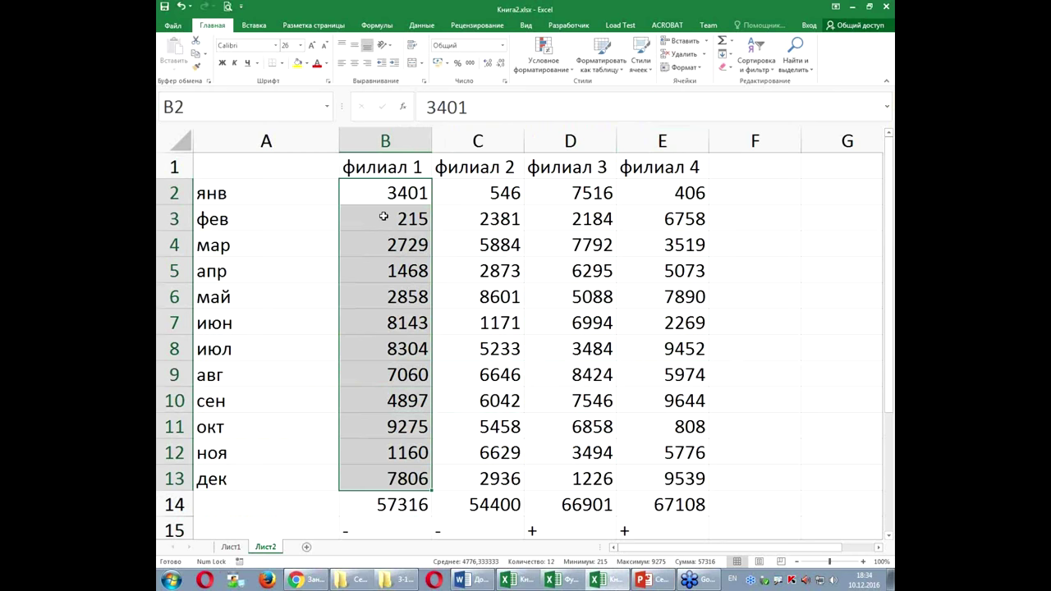
click(389, 194)
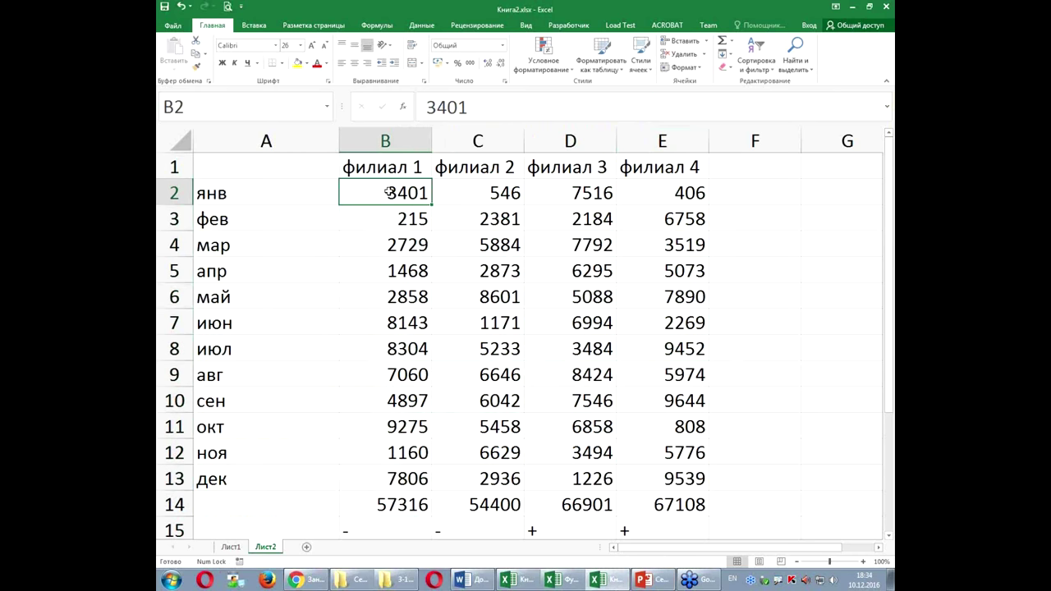
click(752, 191)
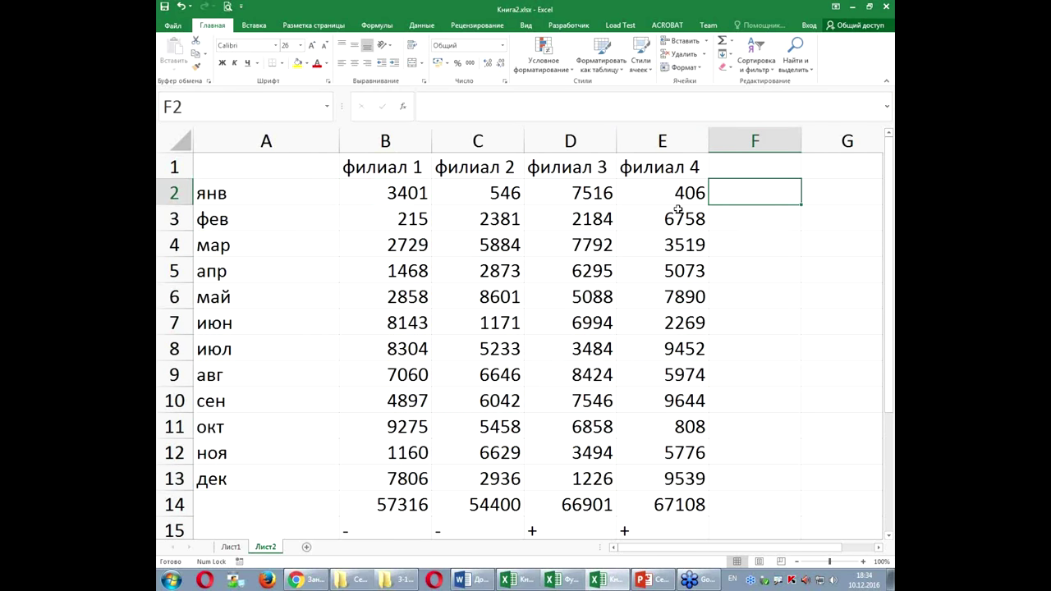
Enter the heading >1/12 in cell F1.
click(771, 161)
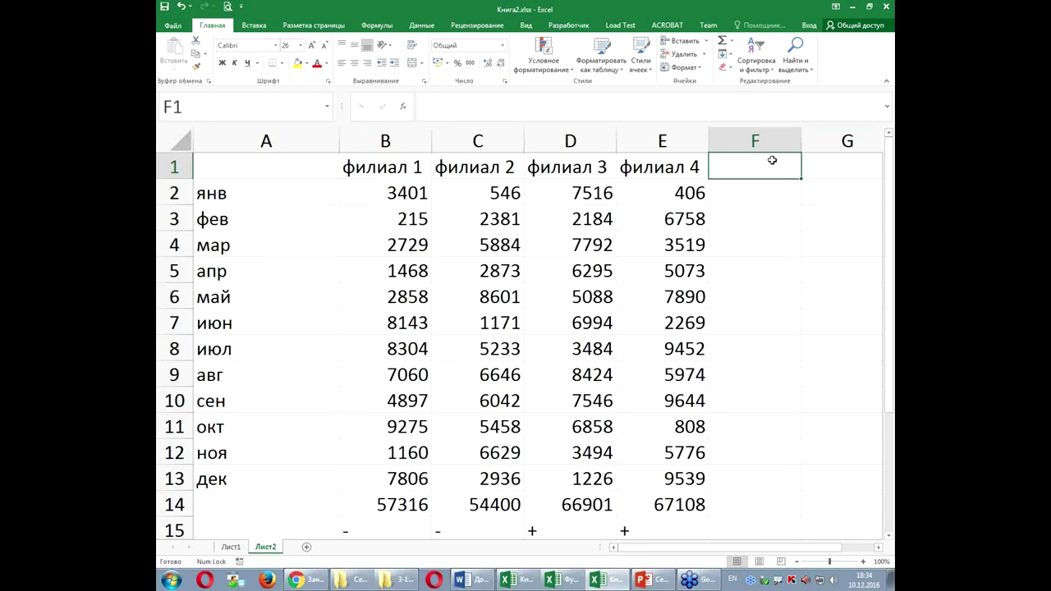
text(>)
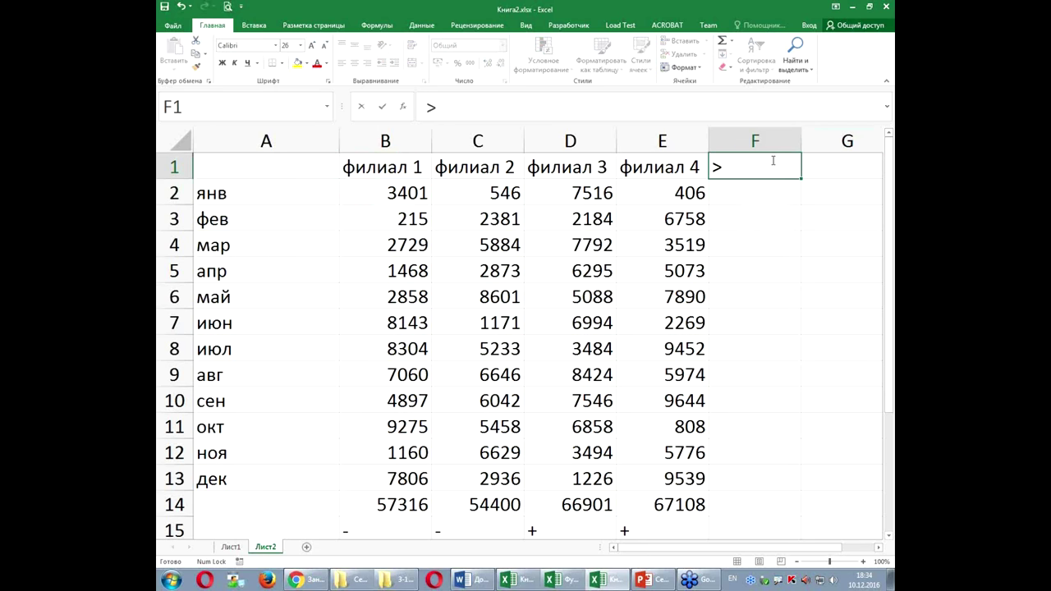
text(1/12)
key(Return)
Give the филиал 1 header in B1 and the >1/12 header in F1 a yellow fill.
click(772, 161)
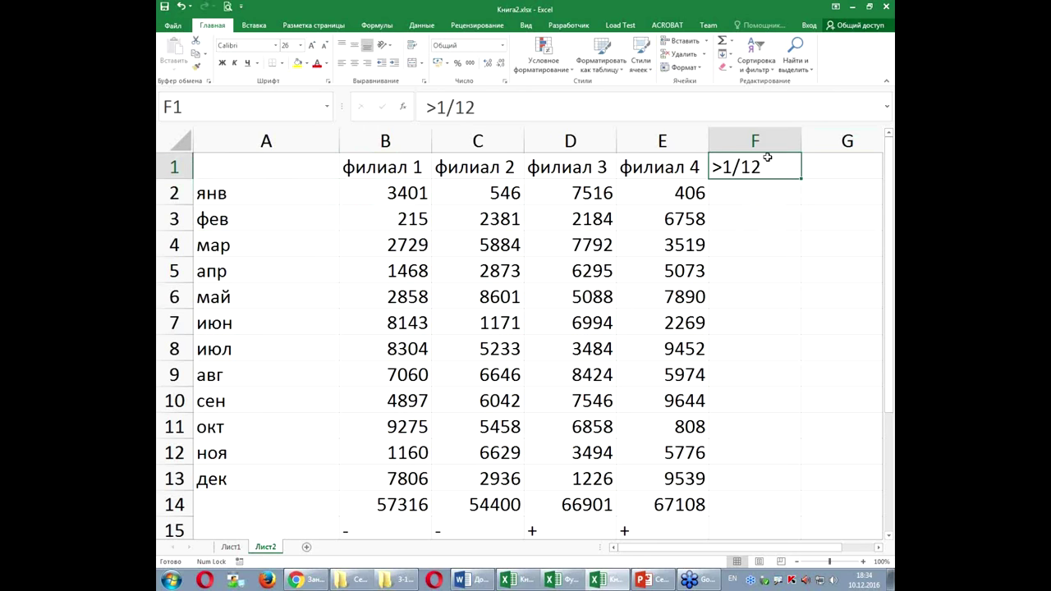
click(415, 163)
click(297, 64)
click(777, 168)
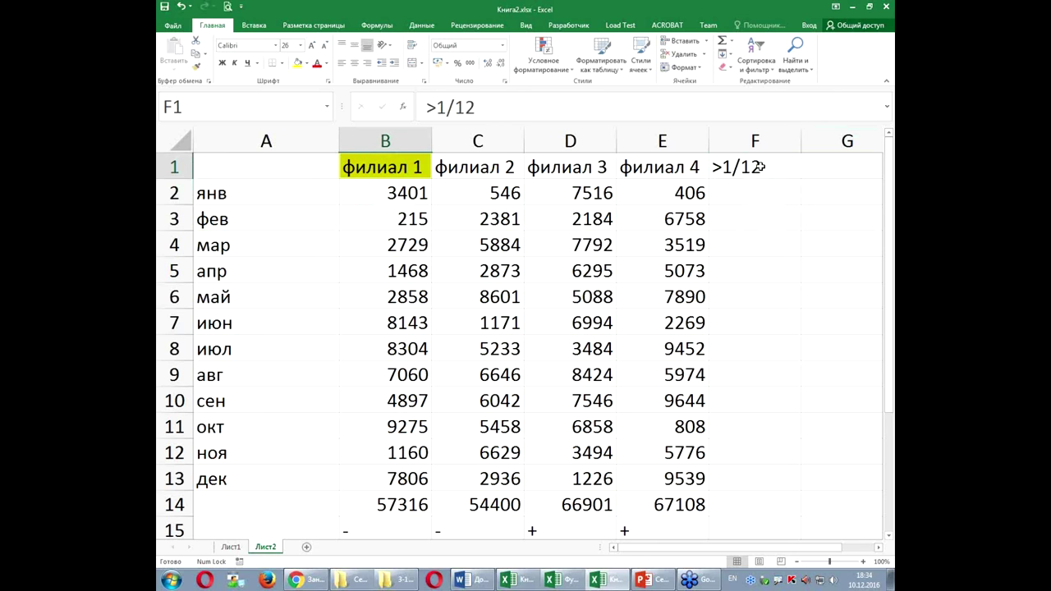
click(297, 63)
click(754, 196)
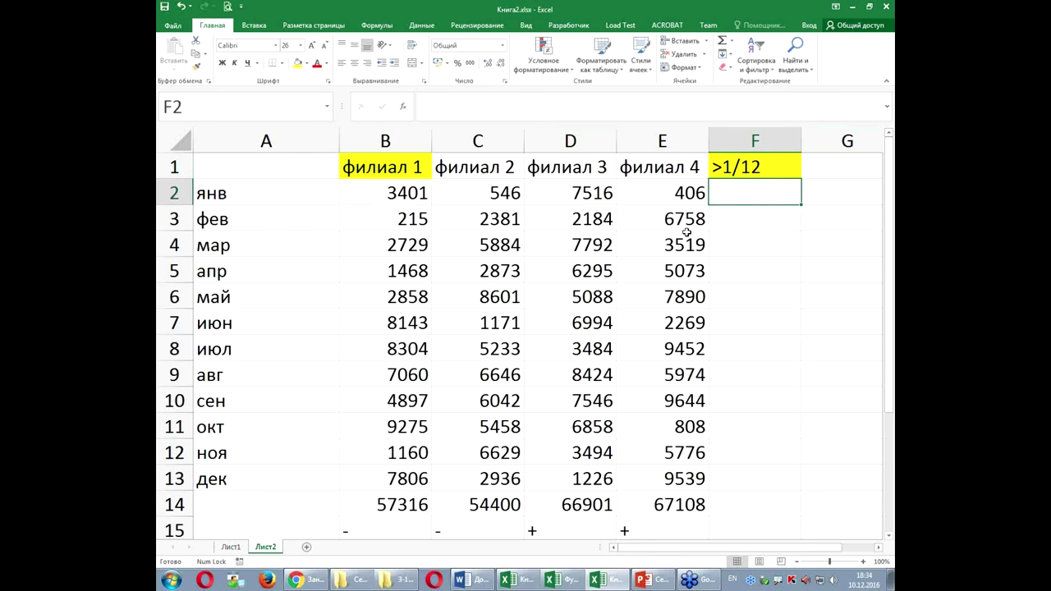
Replace the mistaken entry in F2 with the start of an ЕСЛИ formula.
text(=tc)
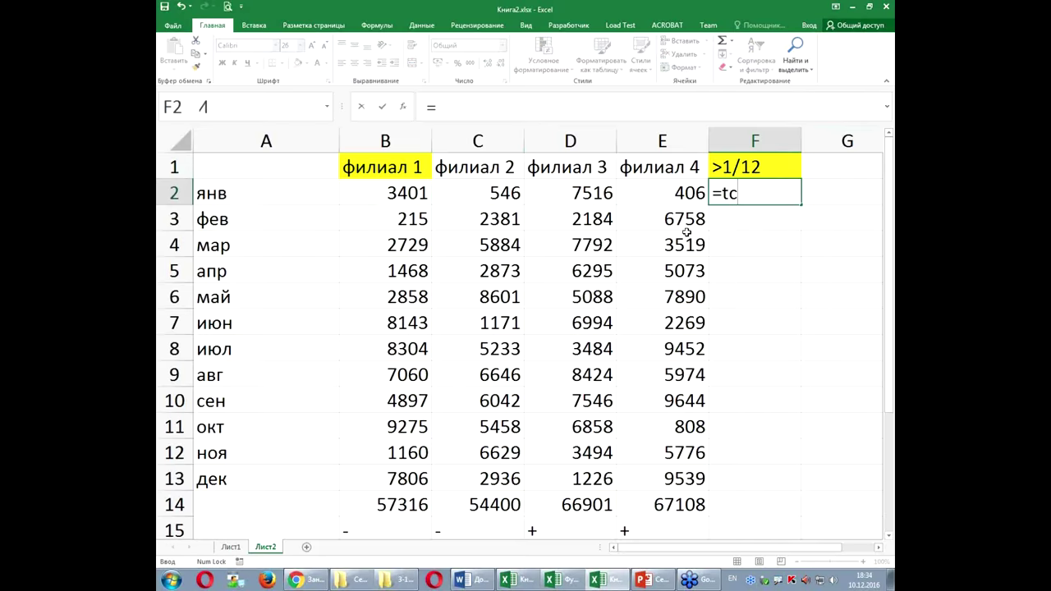
key(Tab)
click(620, 194)
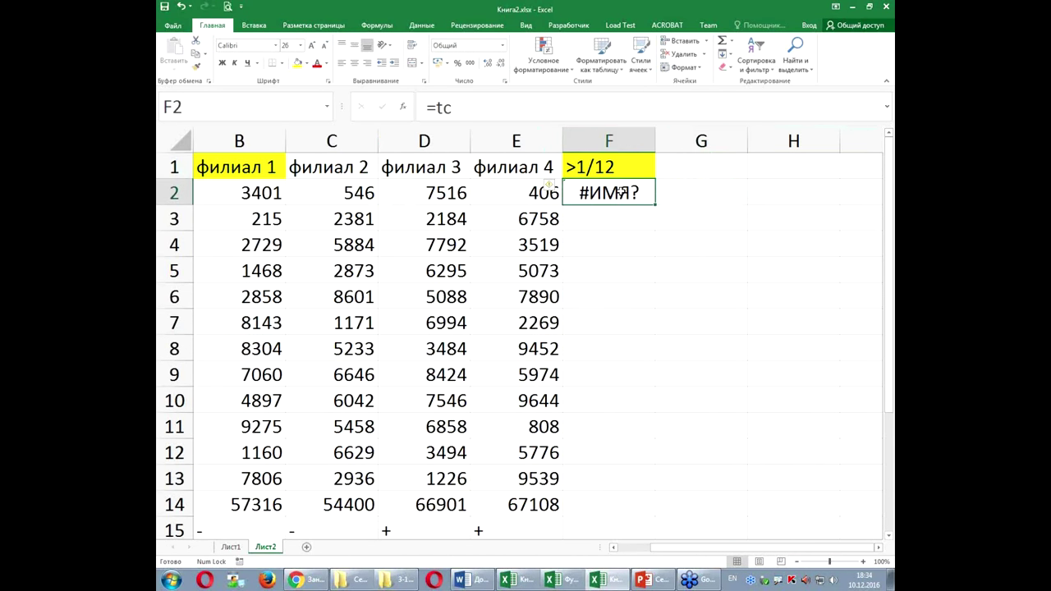
text(=)
key(alt+shift)
text(ес)
key(Tab)
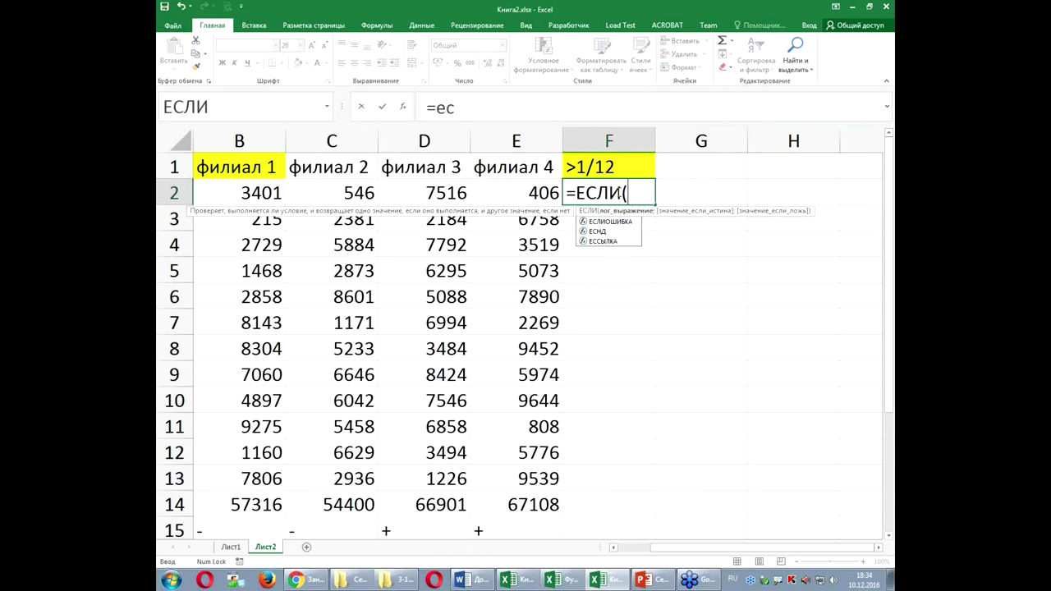
Set the condition to B2>1/12*$B$14 with "Молодцы" as the true result.
click(228, 192)
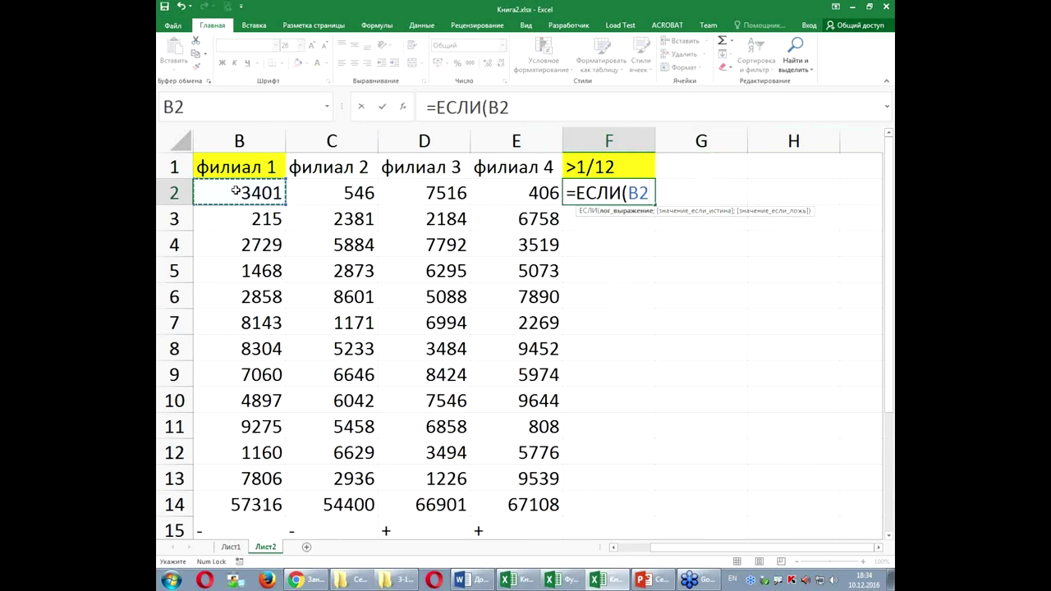
text(>)
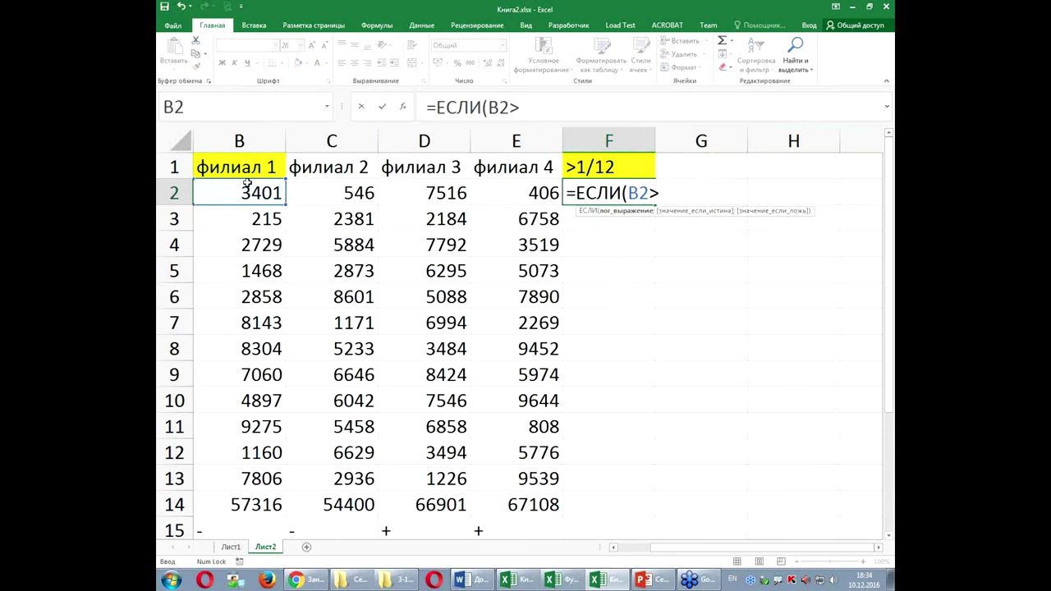
text(1/12*)
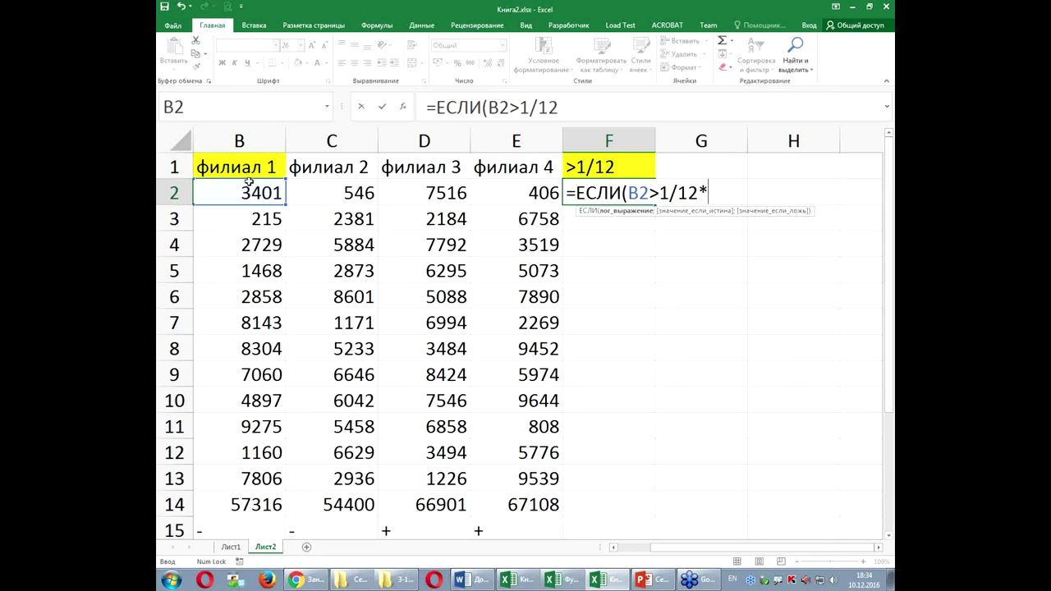
click(223, 504)
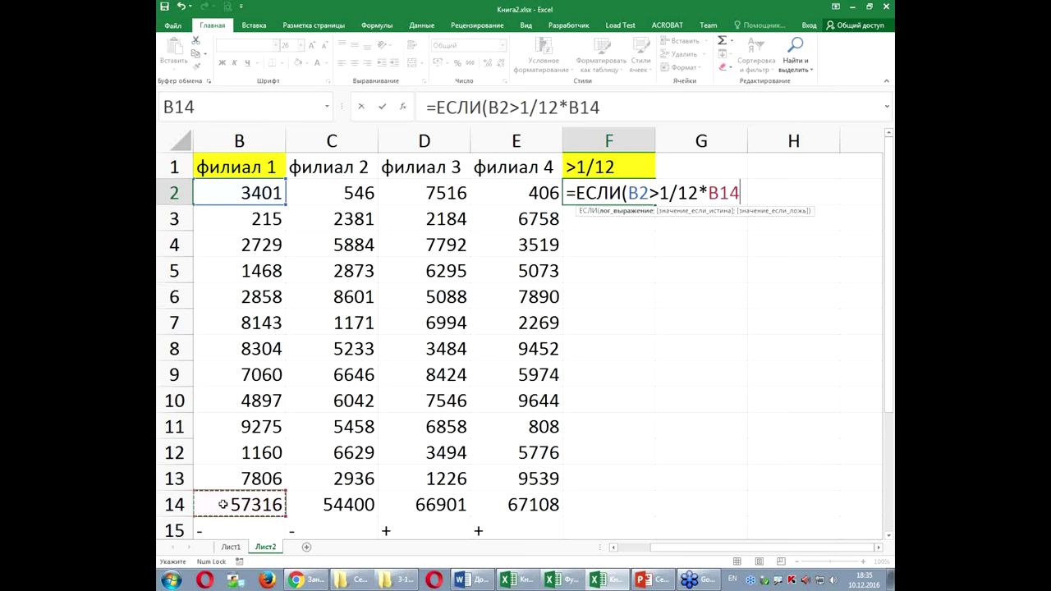
key(F4)
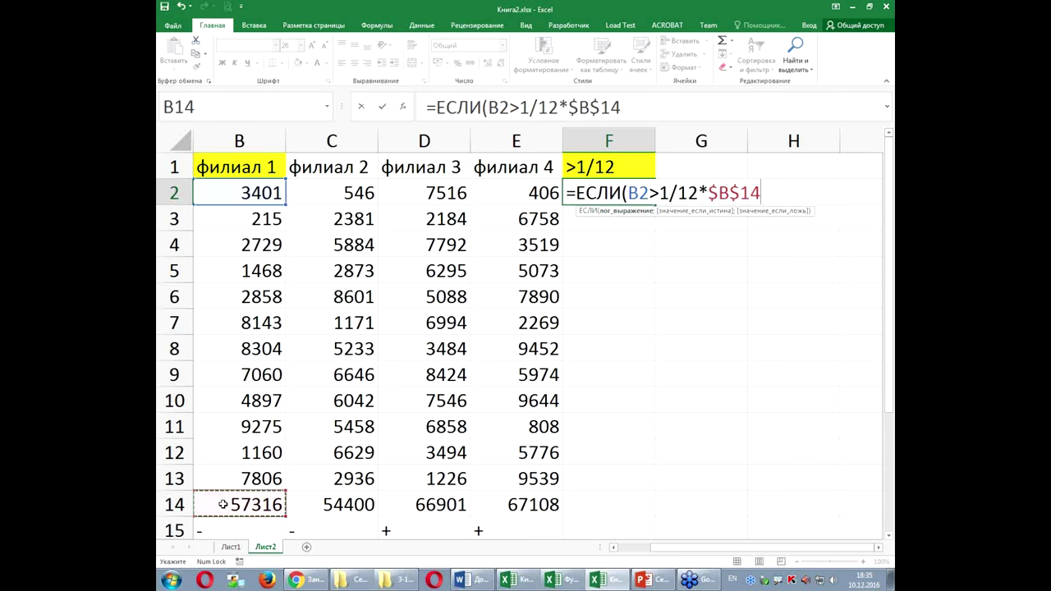
text(;)
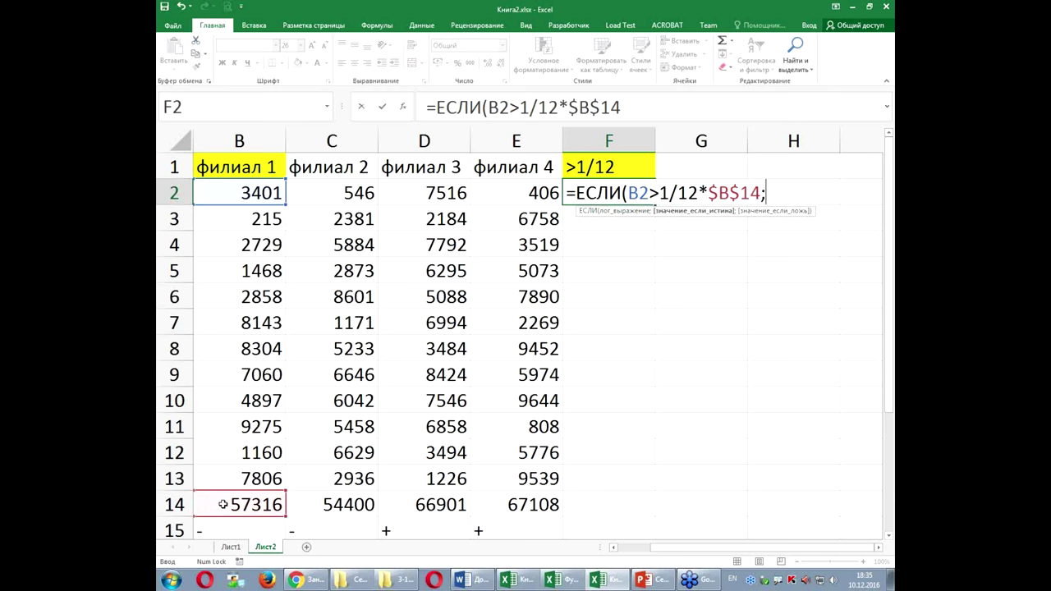
key(alt+shift)
text(")
text(Молодцы)
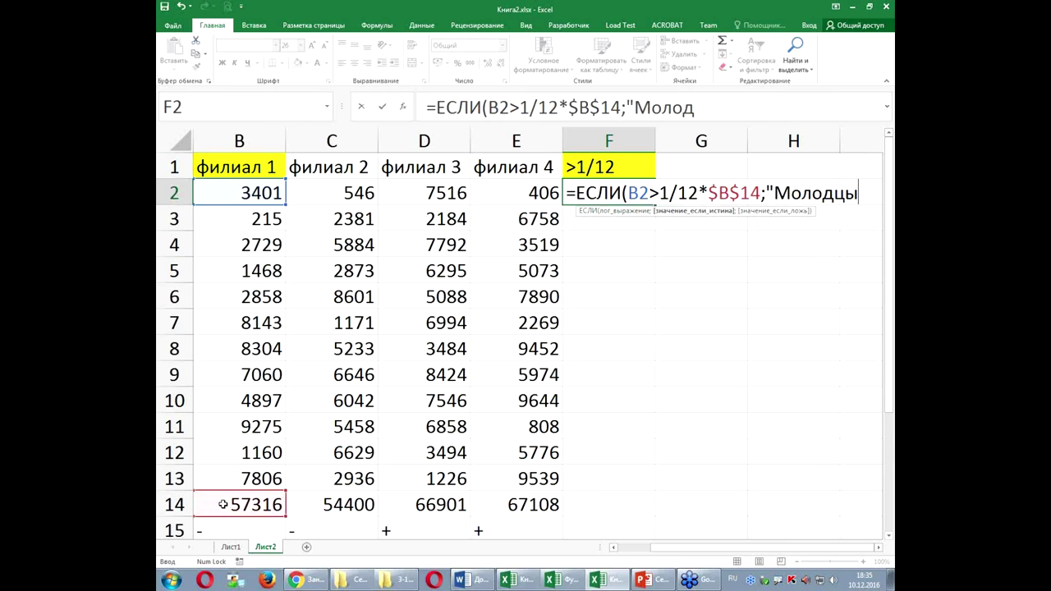
text(")
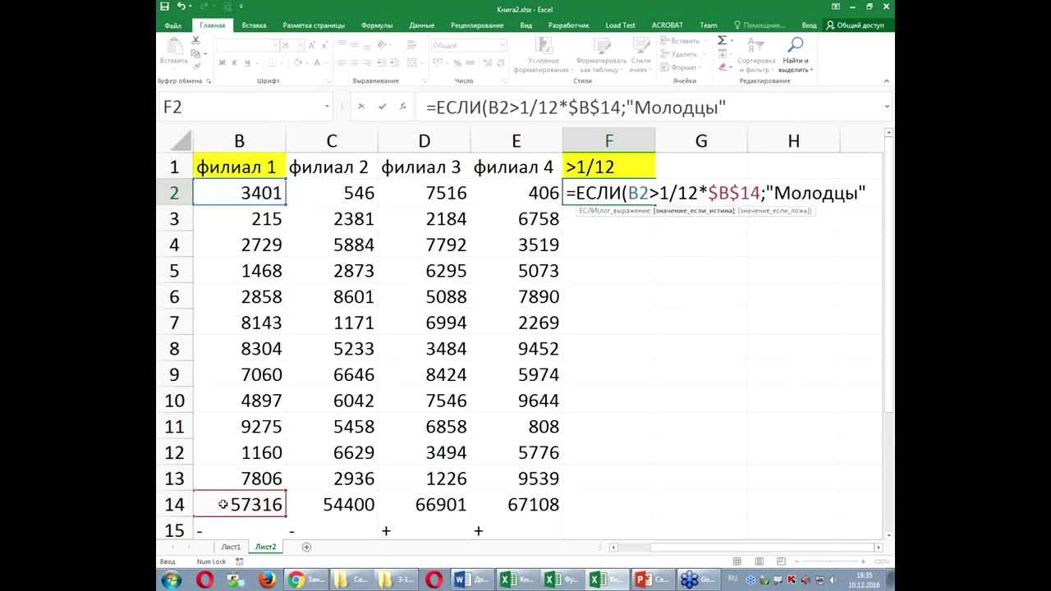
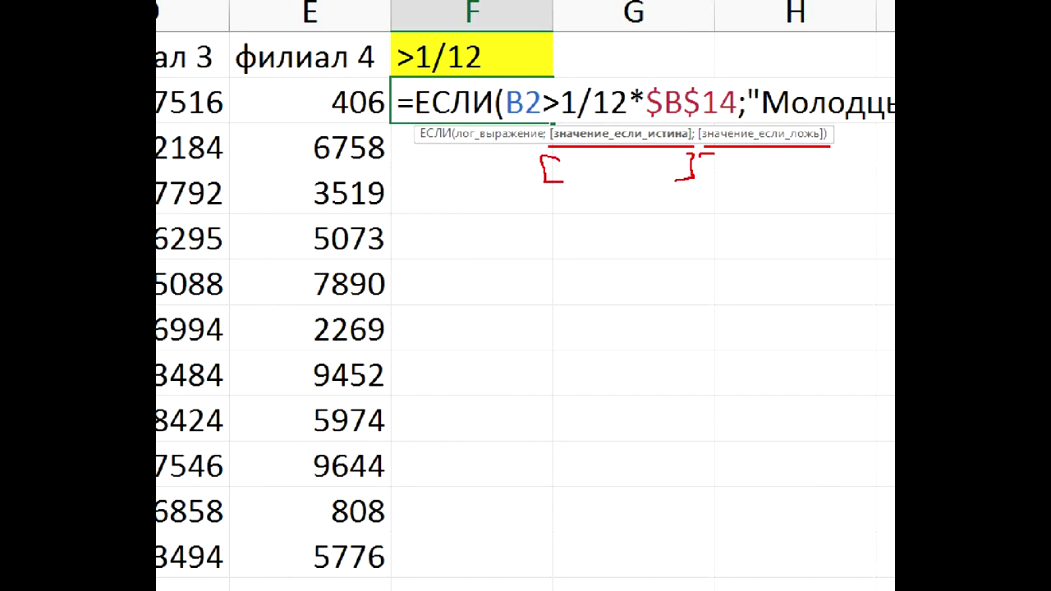
Commit =ЕСЛИ(B2>1/12*$B$14;"Молодцы") in F2, fill it down to F13, and widen column F.
drag(808, 149, 806, 174)
mouse_move(726, 182)
mouse_down()
mouse_move(767, 158)
mouse_move(774, 190)
mouse_up()
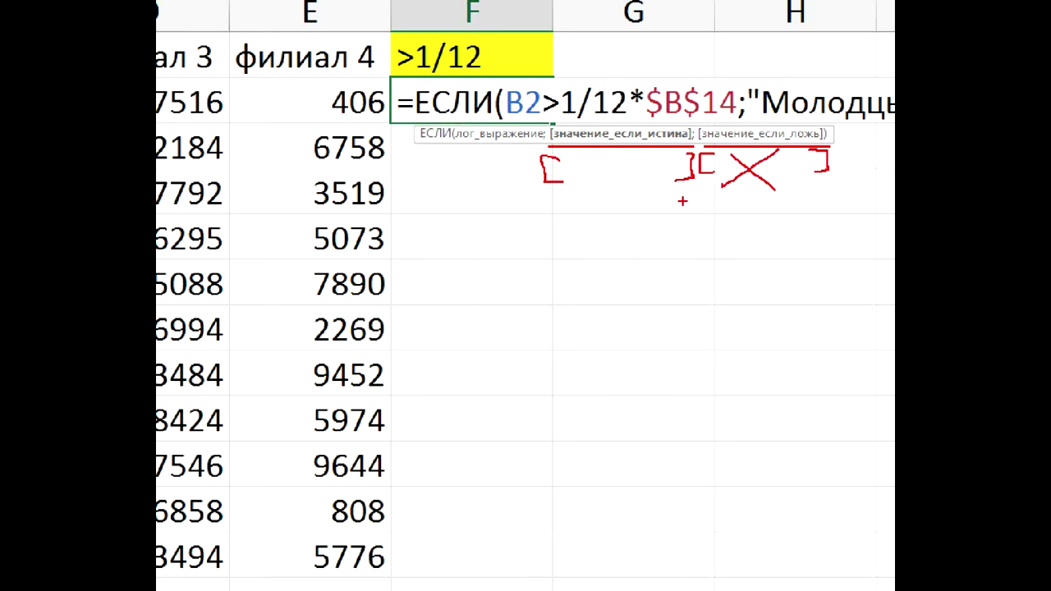
key(Escape)
text("))
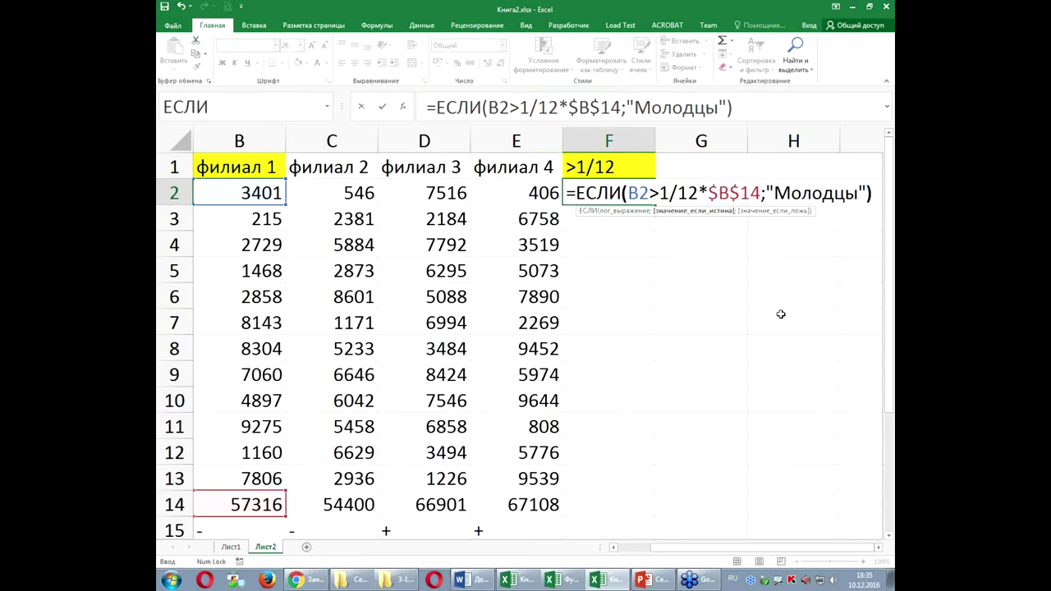
key(Return)
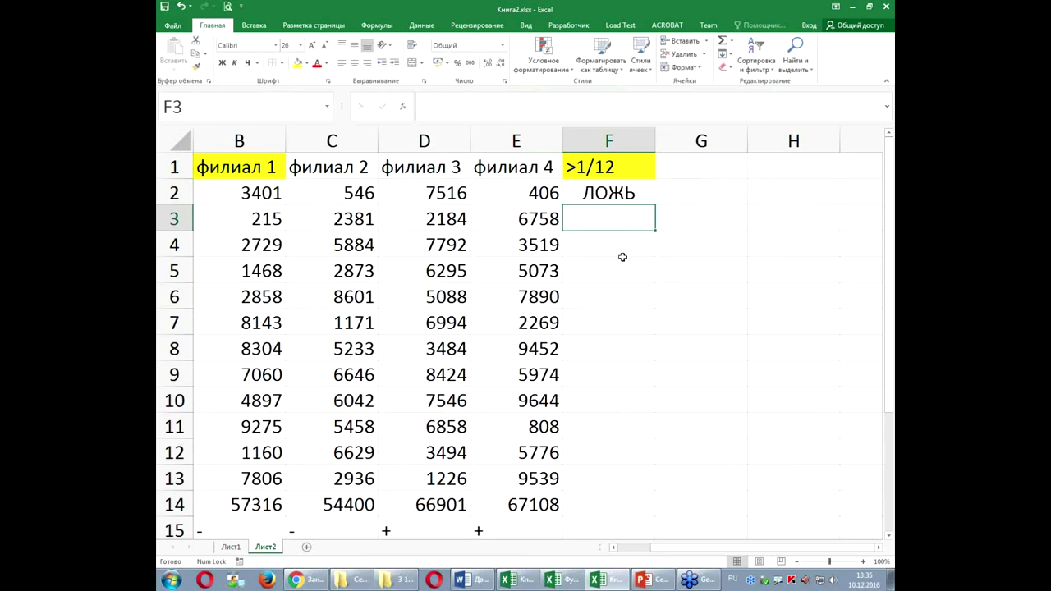
click(632, 192)
mouse_move(654, 205)
mouse_down()
mouse_move(646, 501)
mouse_move(644, 491)
mouse_up()
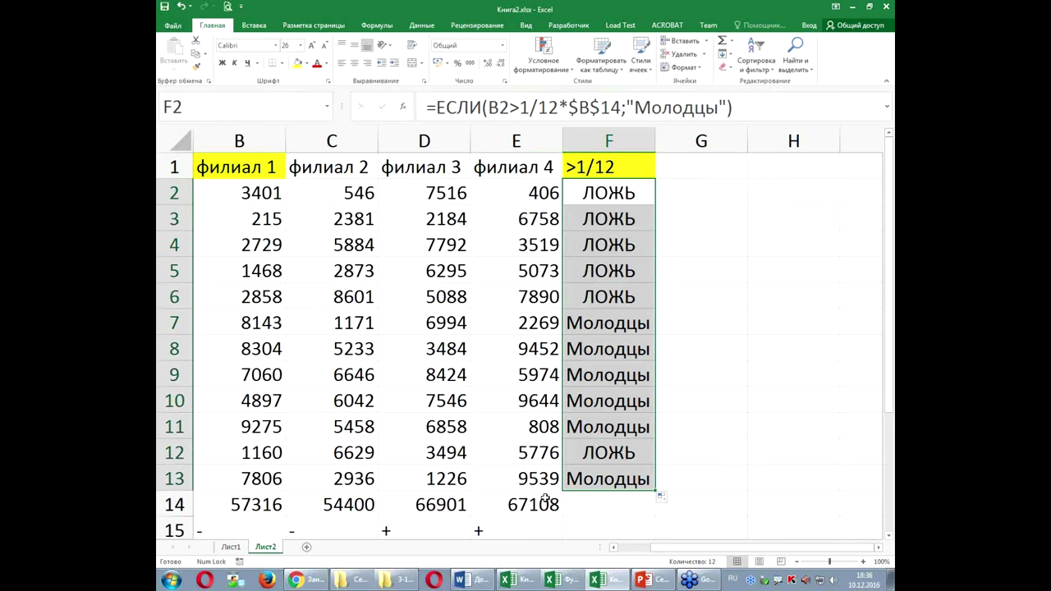
drag(655, 139, 692, 139)
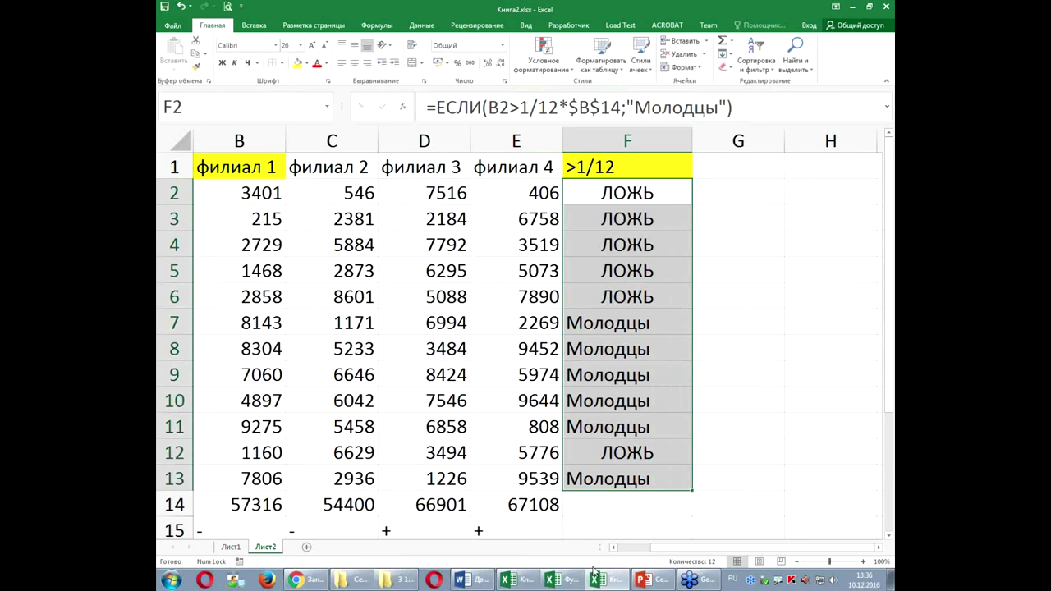
click(656, 582)
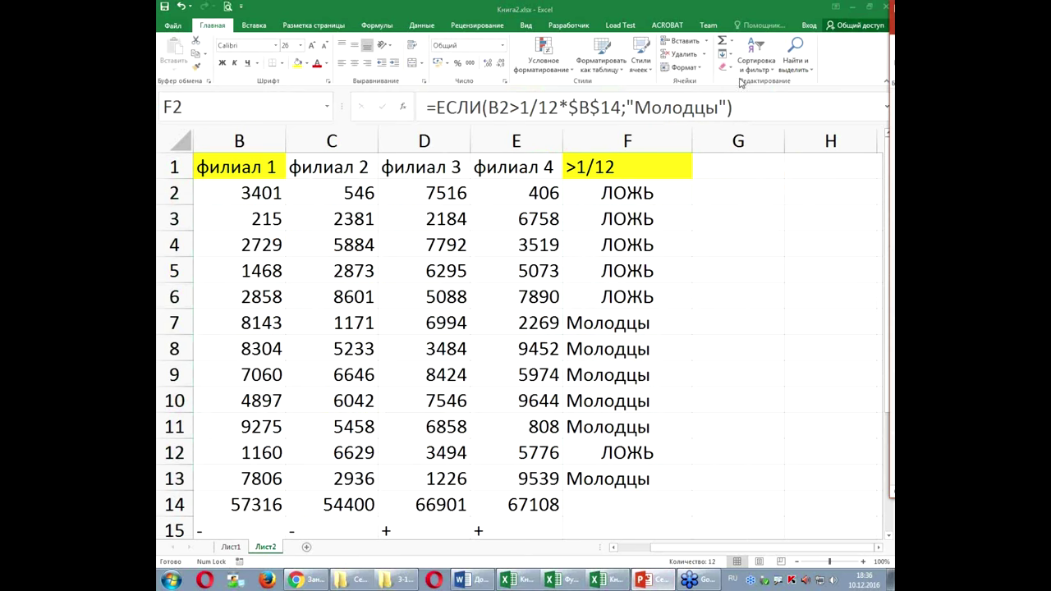
click(653, 191)
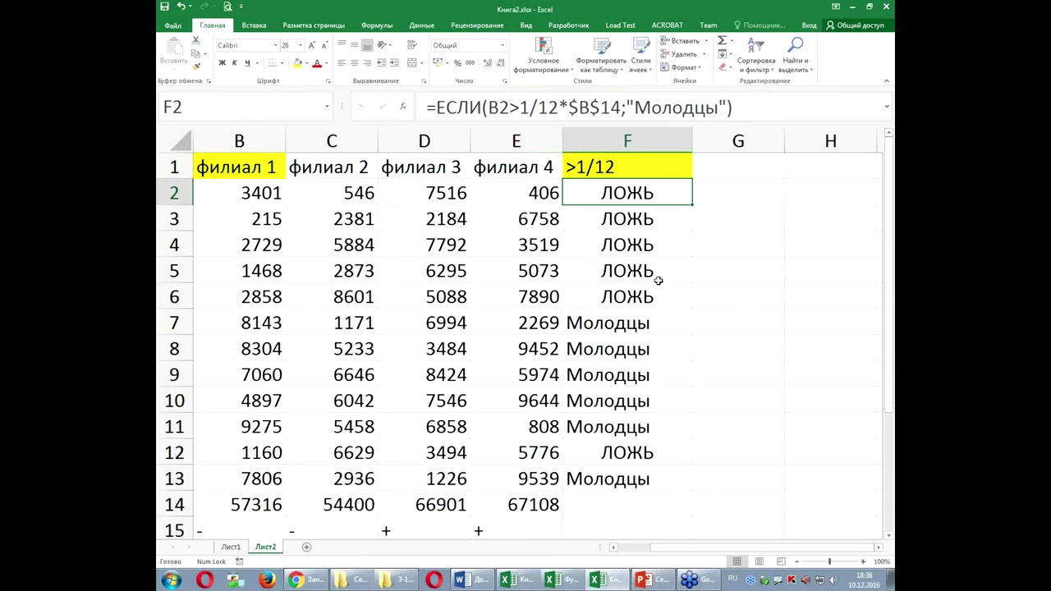
Enter неполная ЕСЛИ, 0, "" and "текст" in cells A20 through D20.
scroll(318, 478, down, 4)
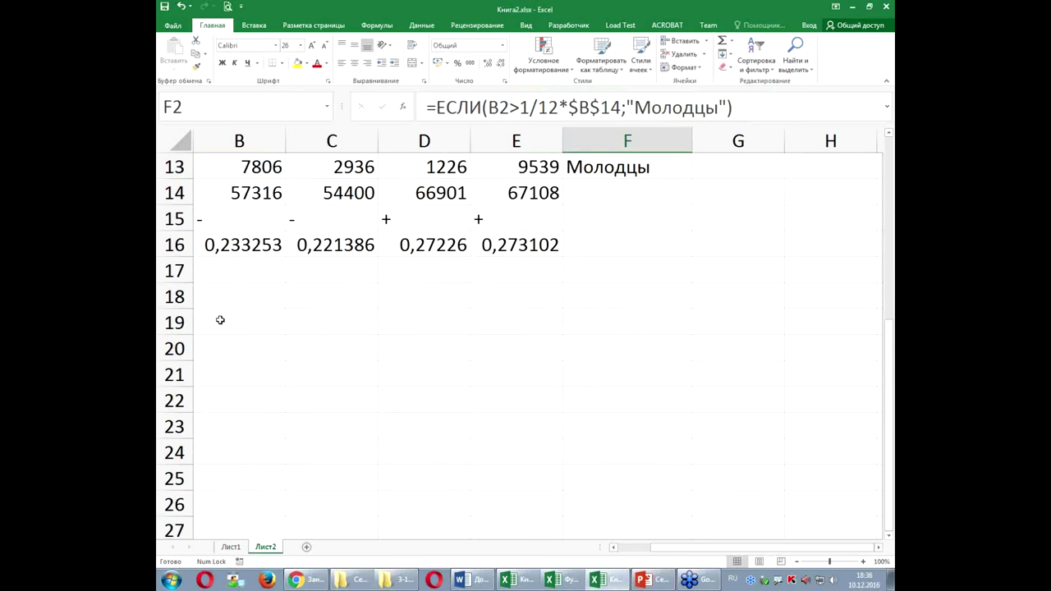
drag(723, 547, 567, 542)
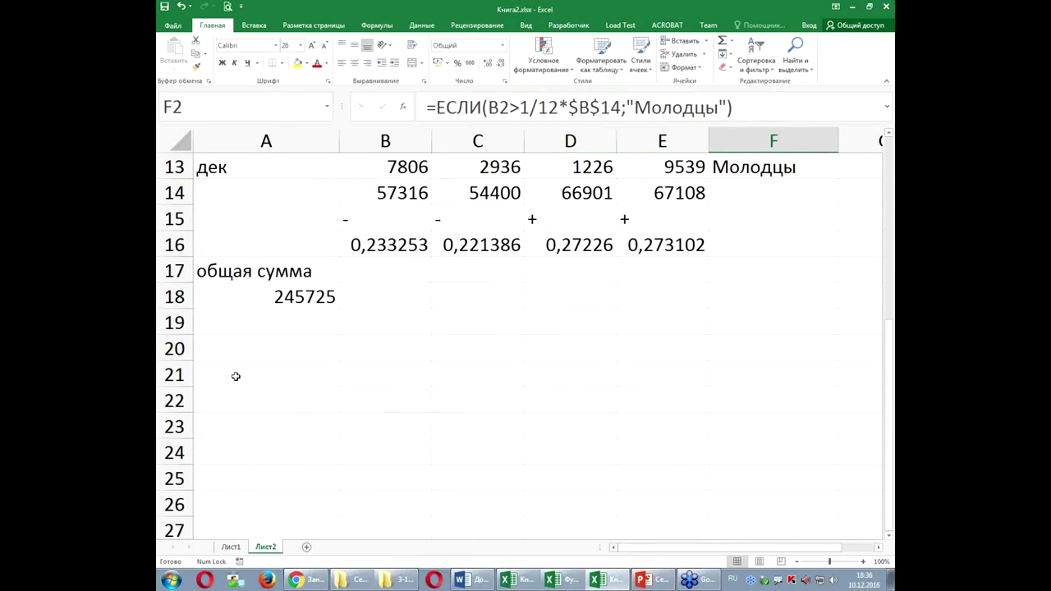
click(216, 357)
double_click(220, 353)
text(неполная ЕСЛИ)
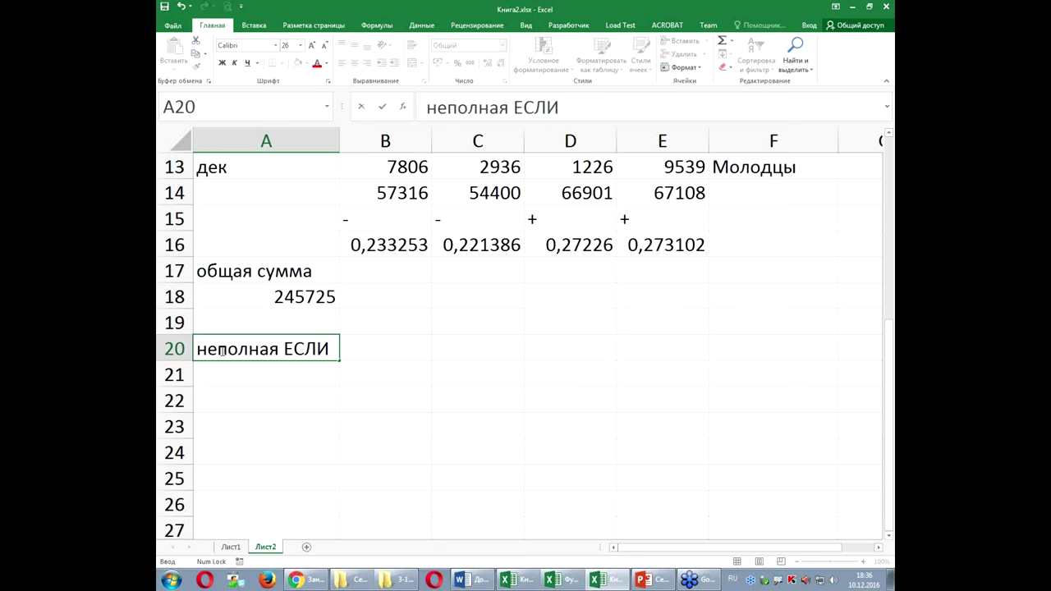
key(Tab)
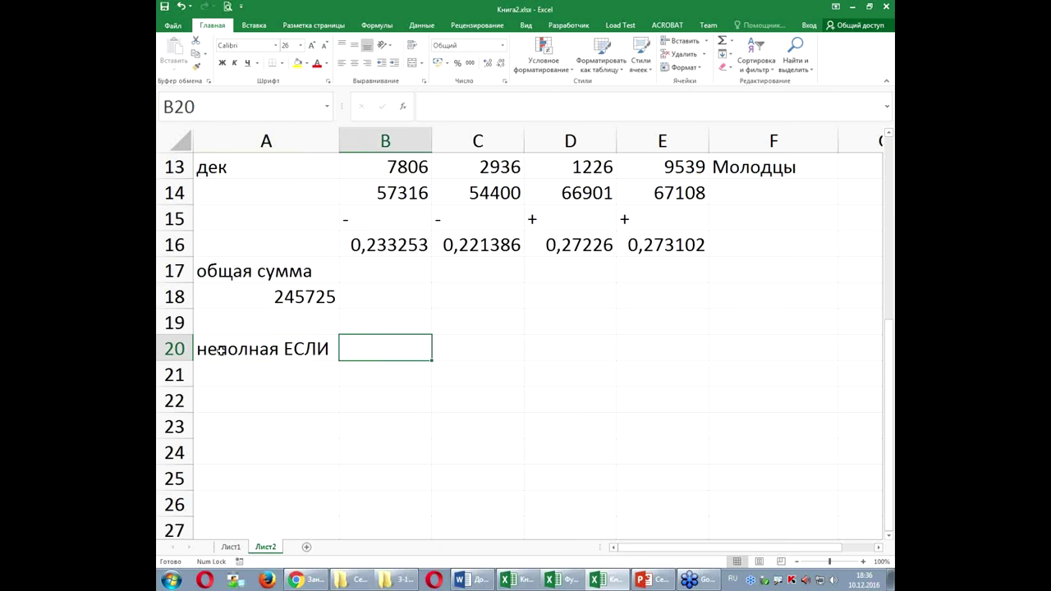
text(0)
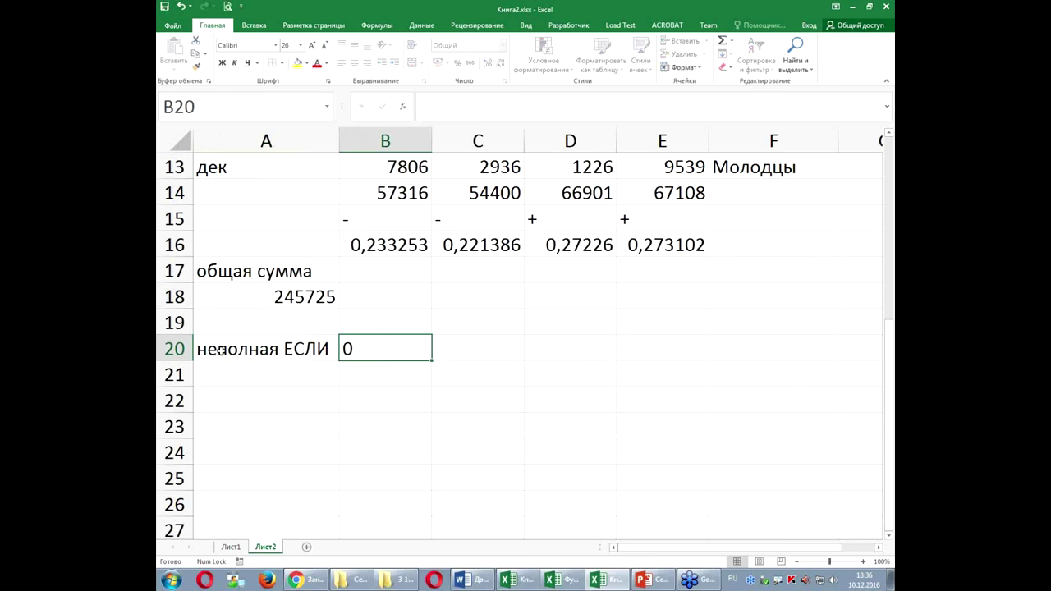
key(Tab)
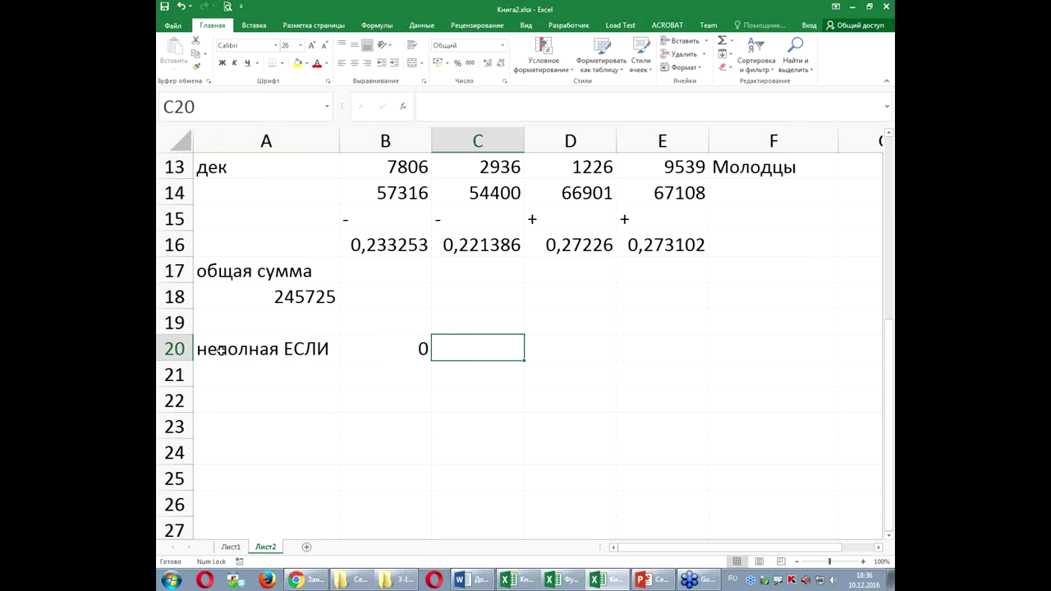
text("")
key(Return)
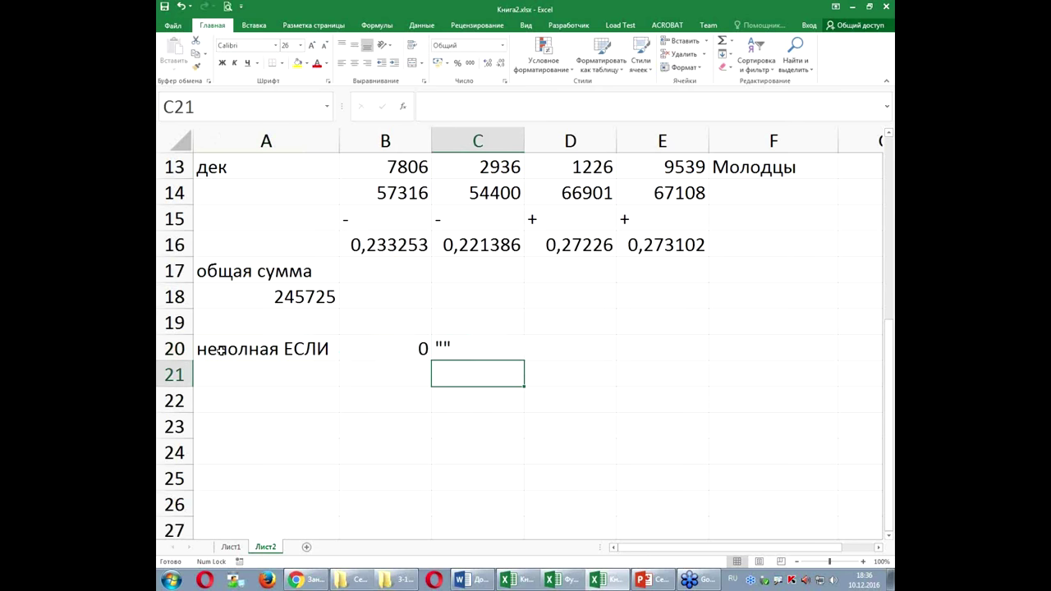
key(Tab)
key(Up)
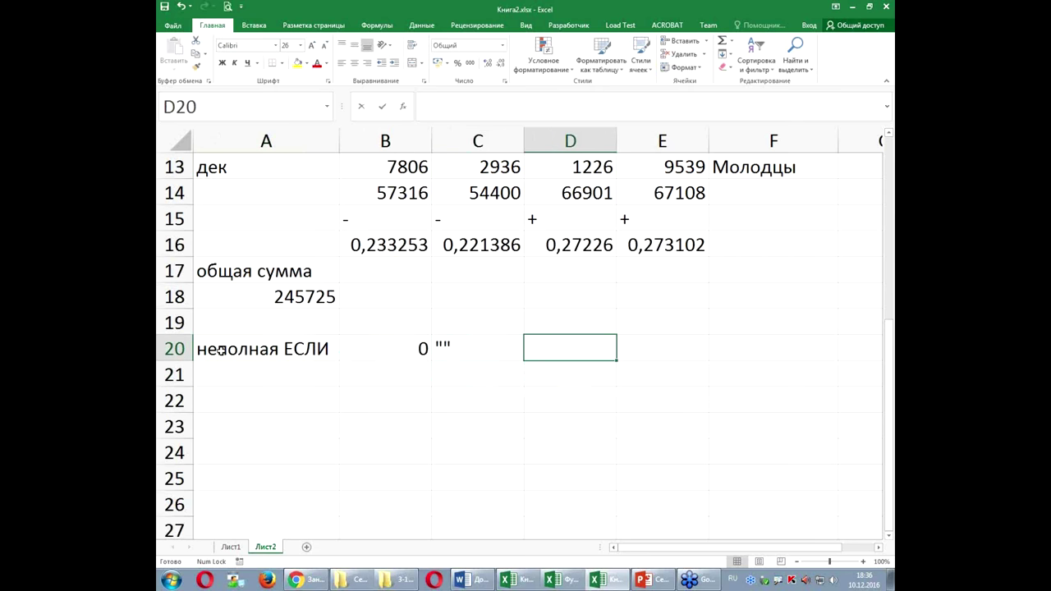
text("текст")
key(Return)
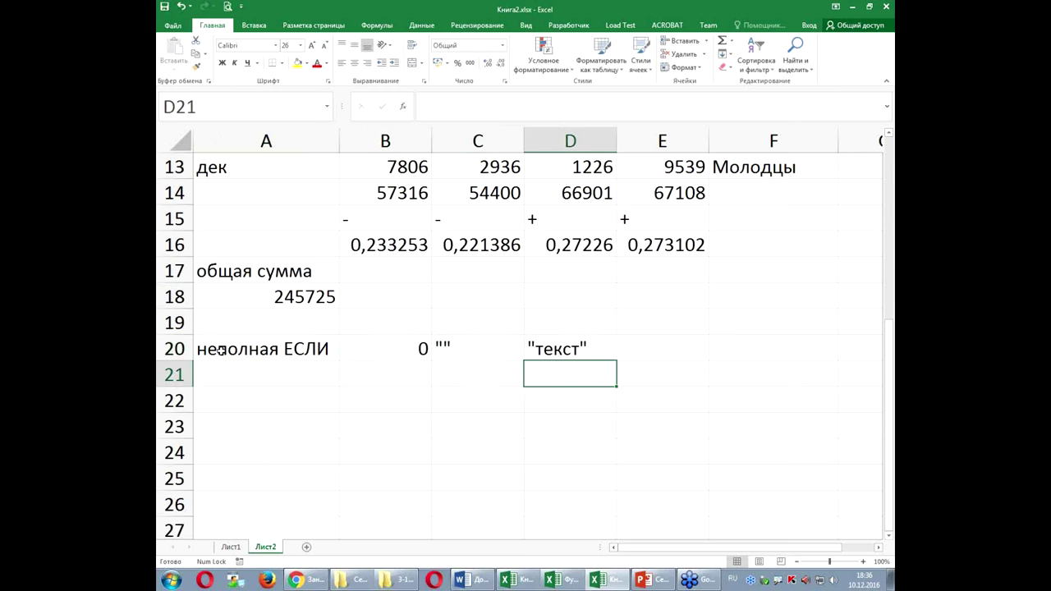
Make the A20:D20 notes red and bold.
click(363, 343)
key(shift+Right)
key(shift+Right)
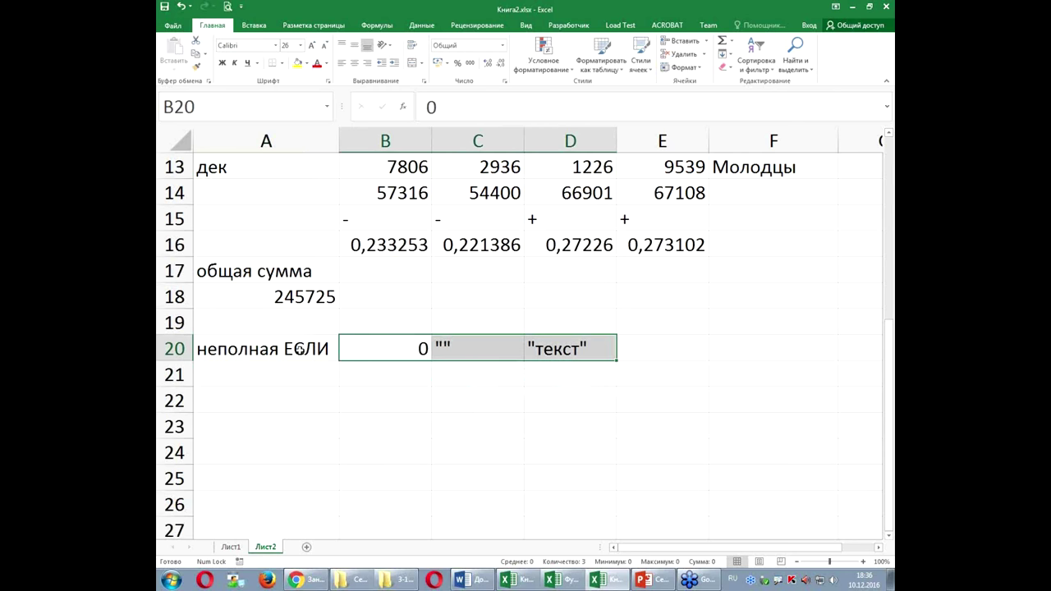
click(238, 348)
key(shift+Right)
key(shift+Right)
key(shift+Right)
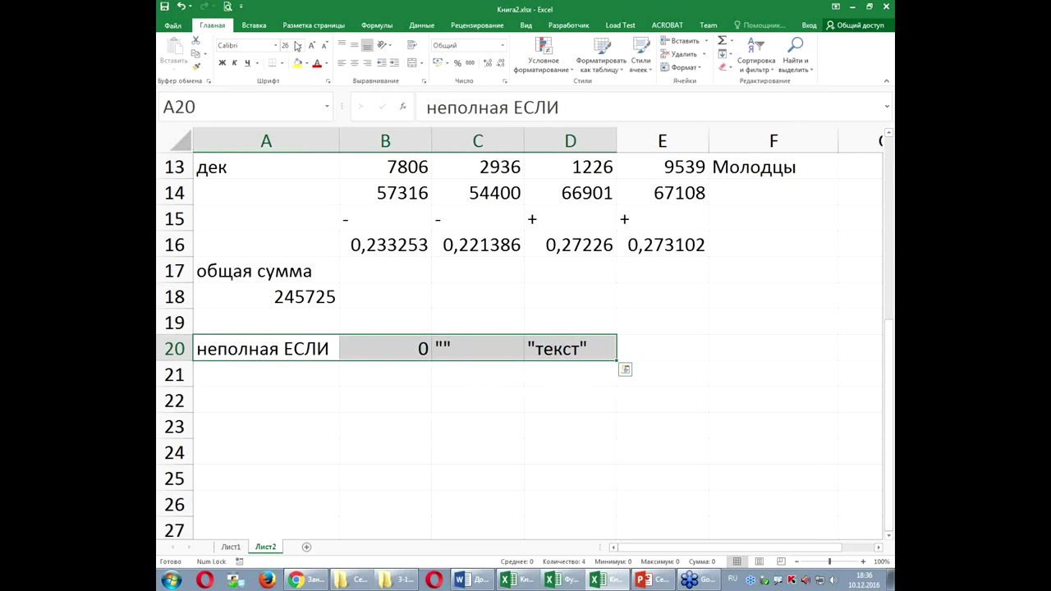
click(317, 63)
click(221, 62)
click(363, 404)
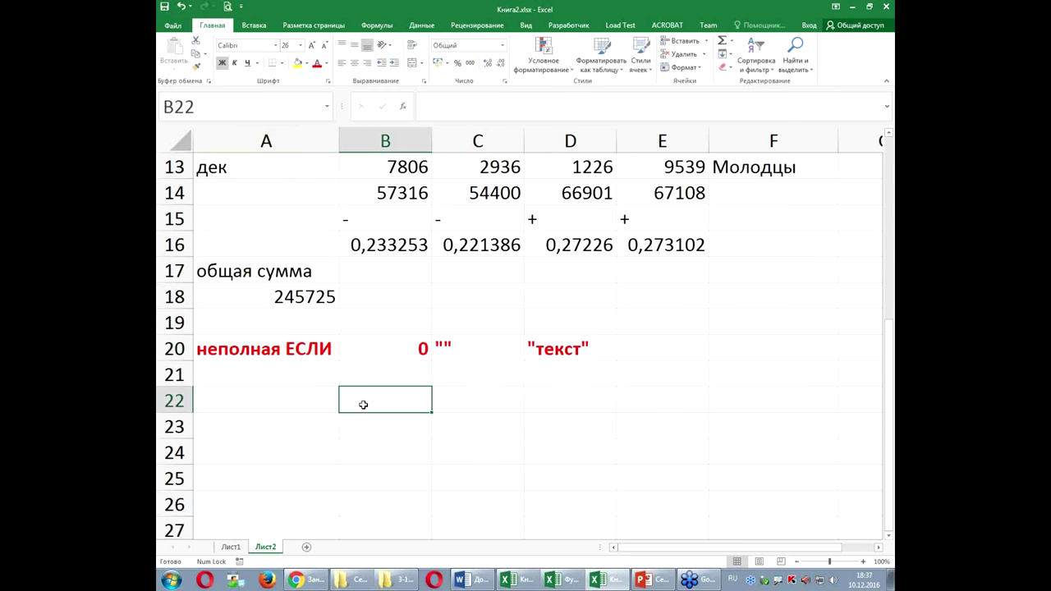
click(380, 347)
Label B21 'числовые столбцы' with text wrapped onto two lines.
click(395, 377)
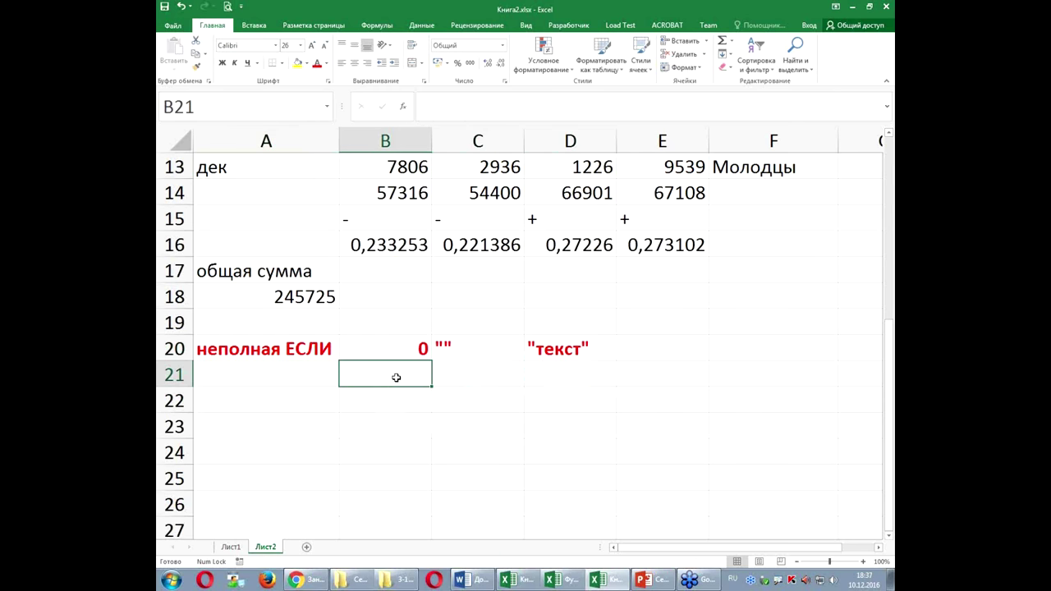
text(числовые)
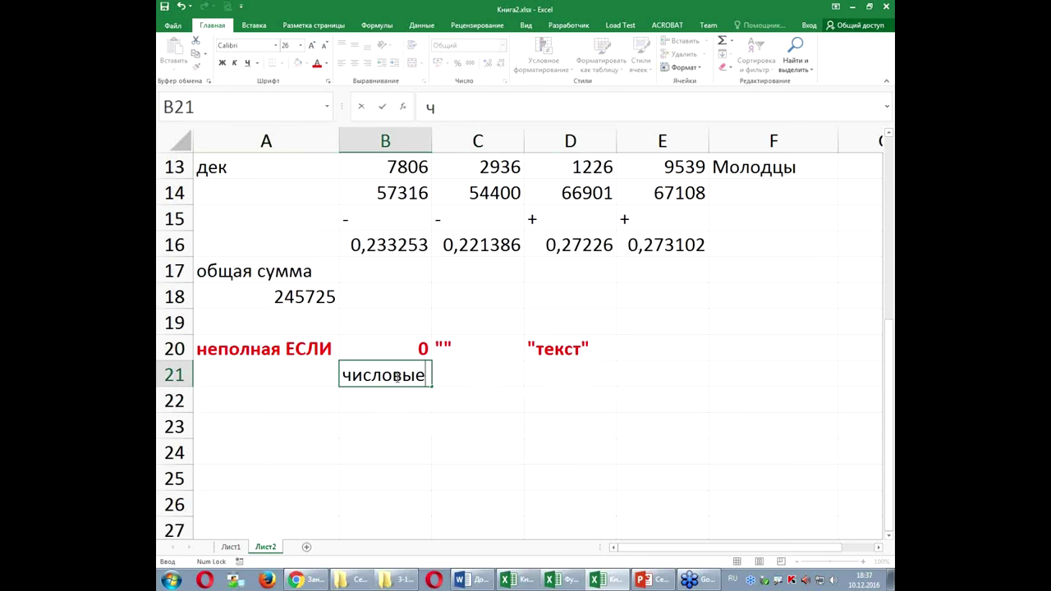
text( столбцы)
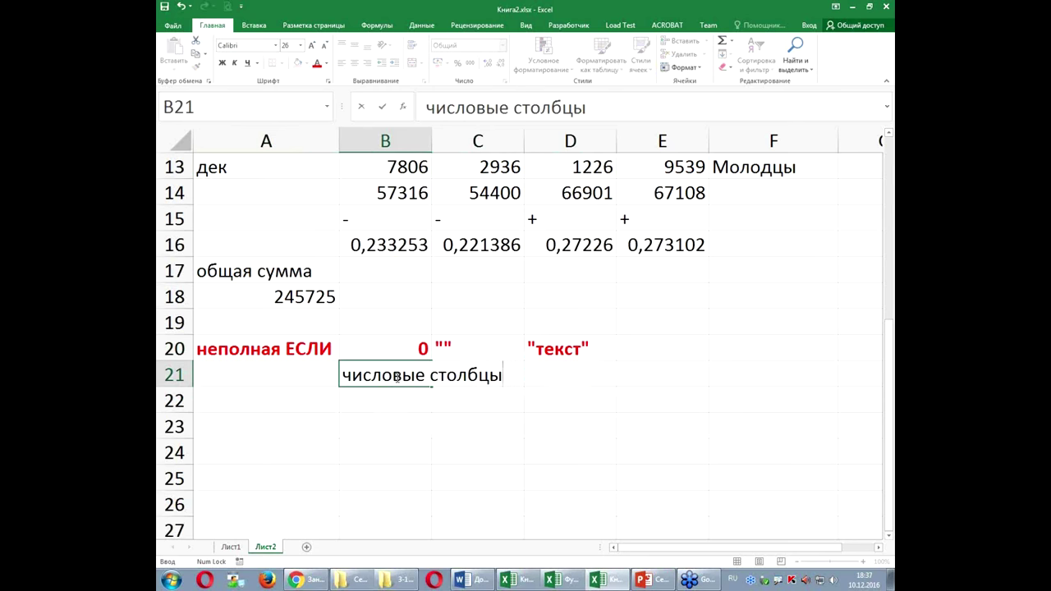
drag(385, 453, 385, 426)
click(377, 374)
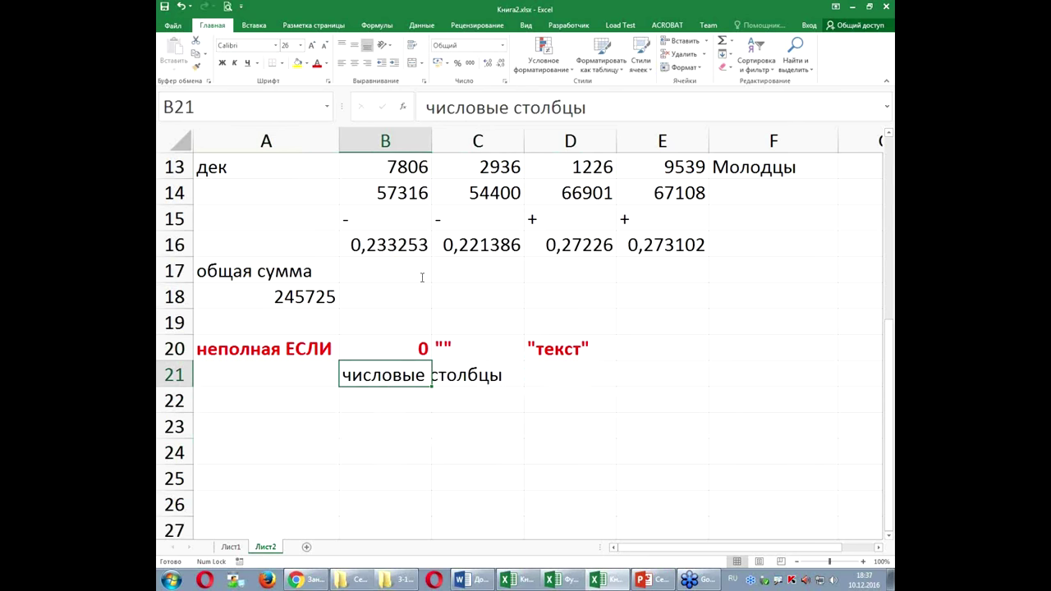
click(412, 45)
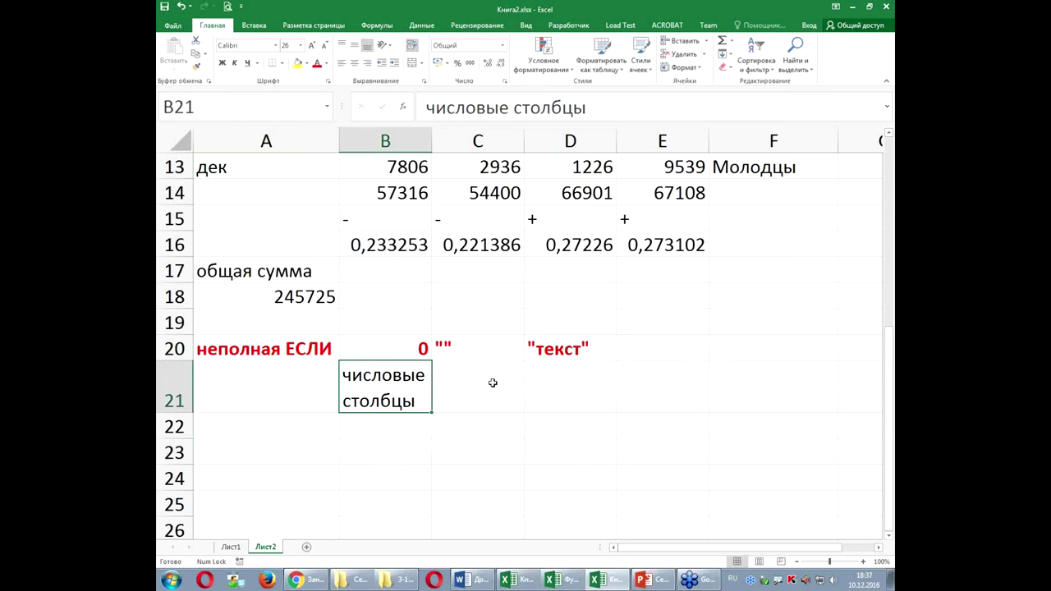
Merge C21:D21 and label it 'текстовые столбцы'.
click(466, 346)
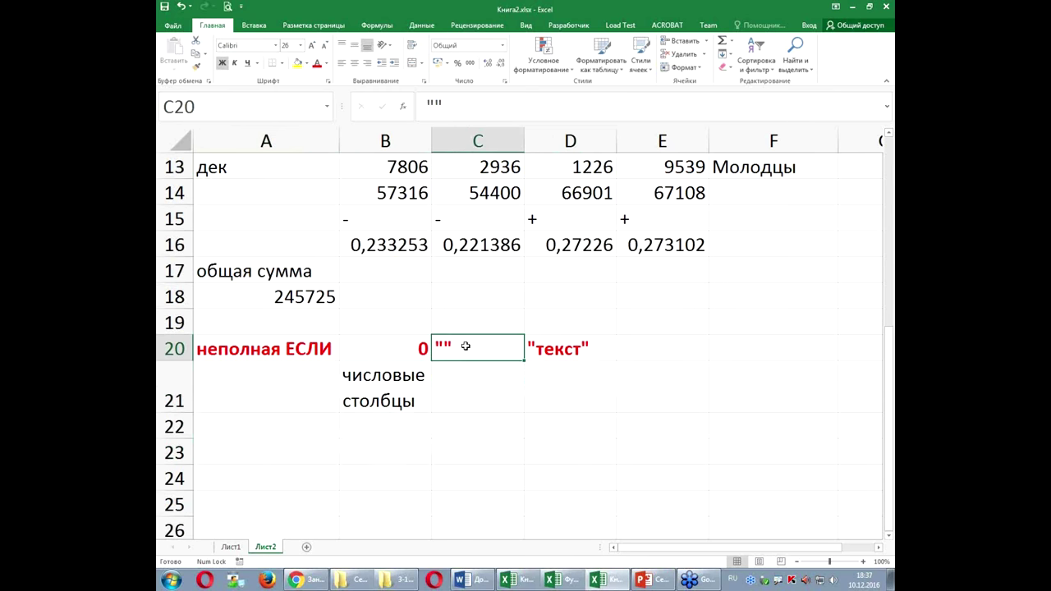
drag(461, 380, 540, 377)
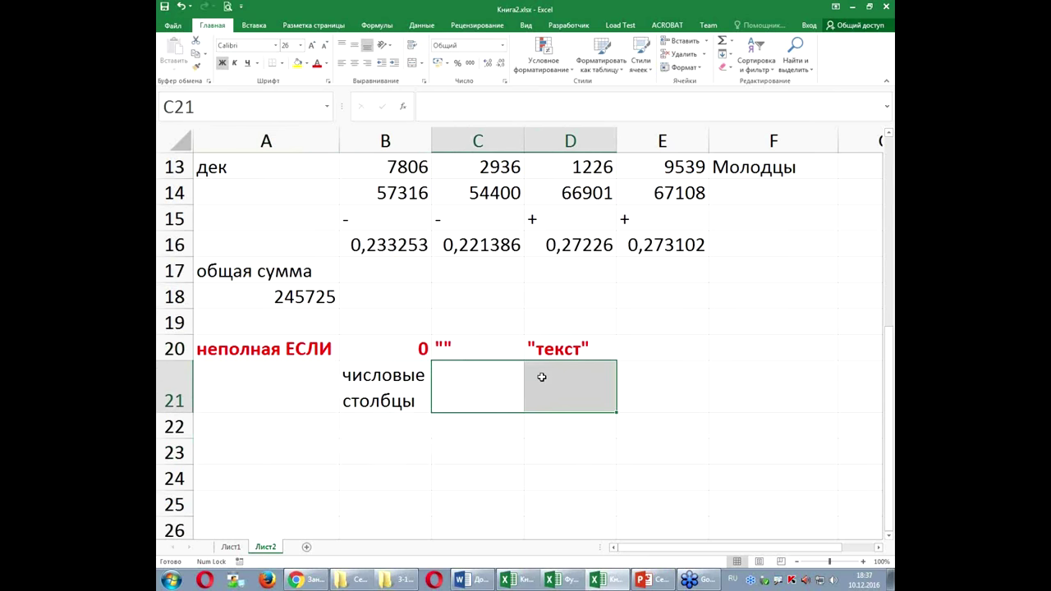
click(413, 63)
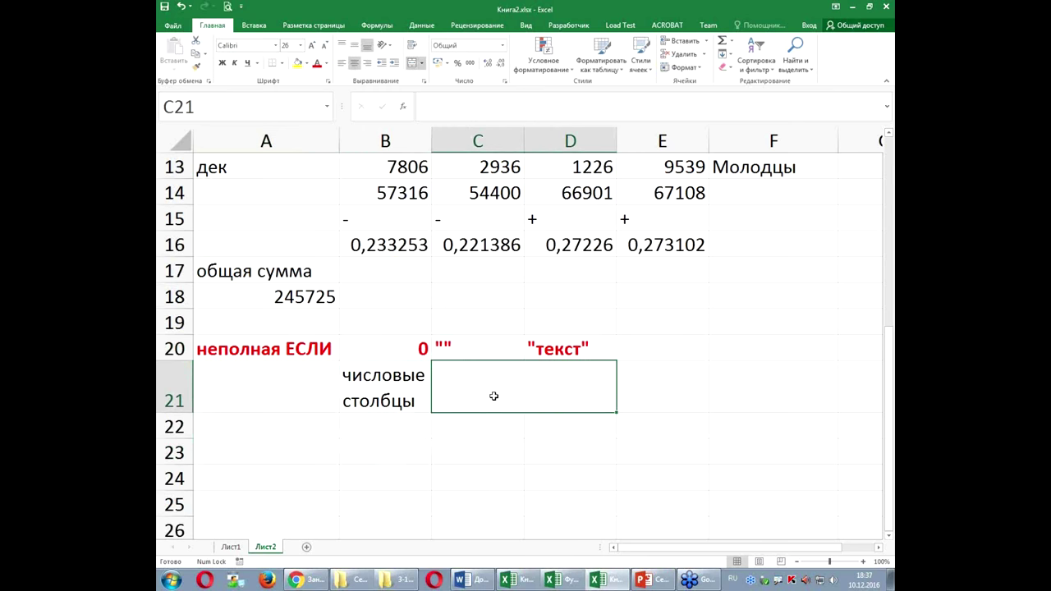
text(текстовые столбцы)
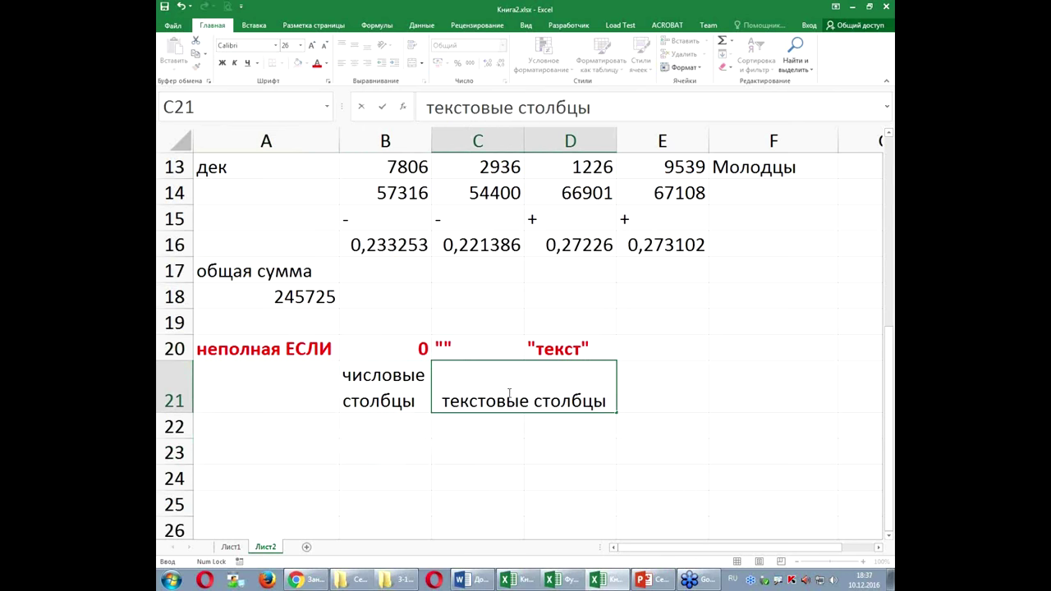
click(515, 452)
click(492, 354)
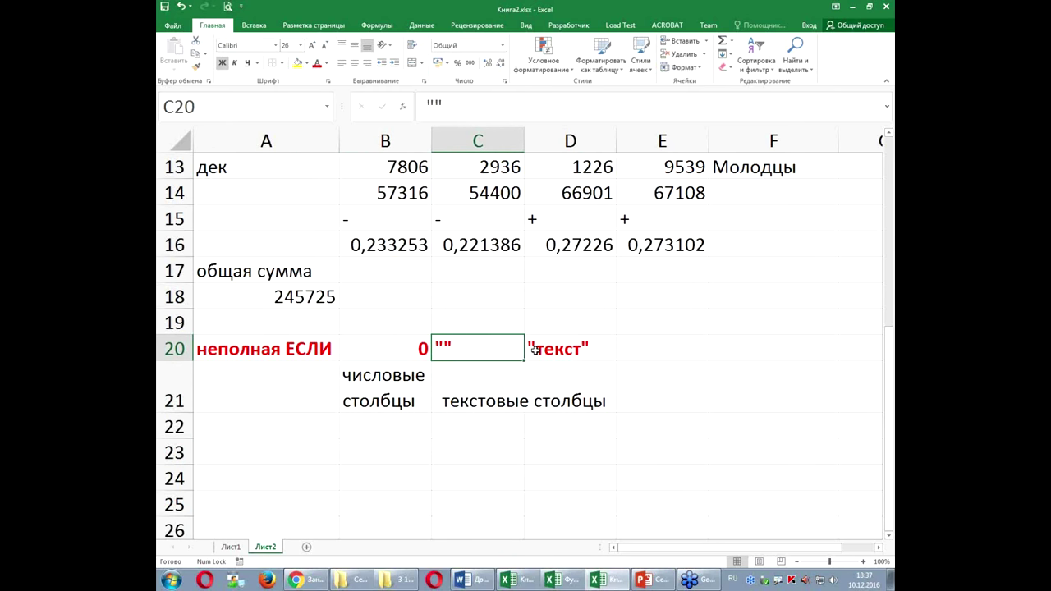
click(489, 386)
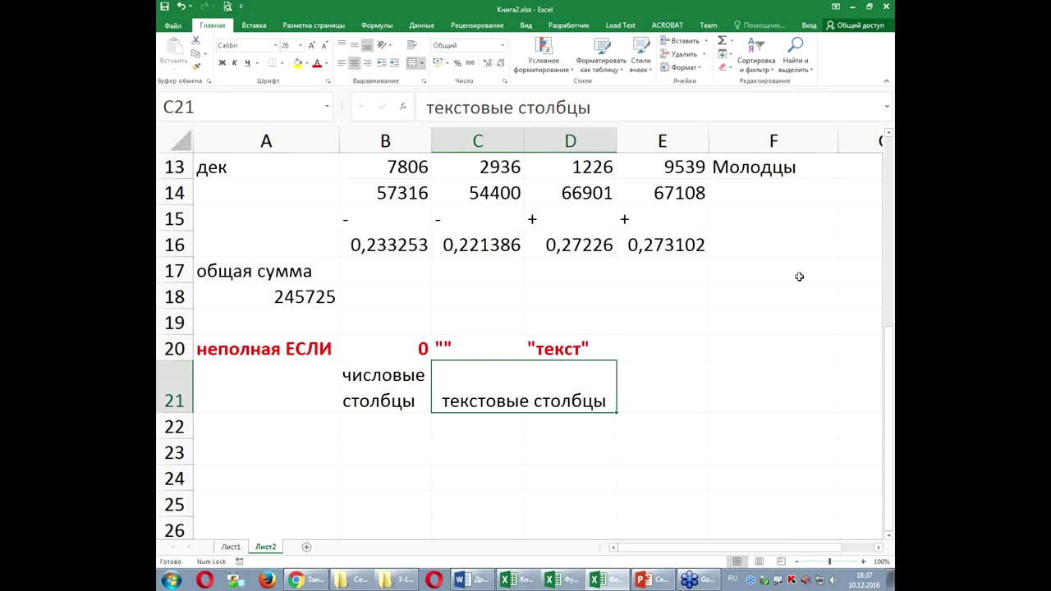
scroll(784, 220, up, 4)
click(775, 151)
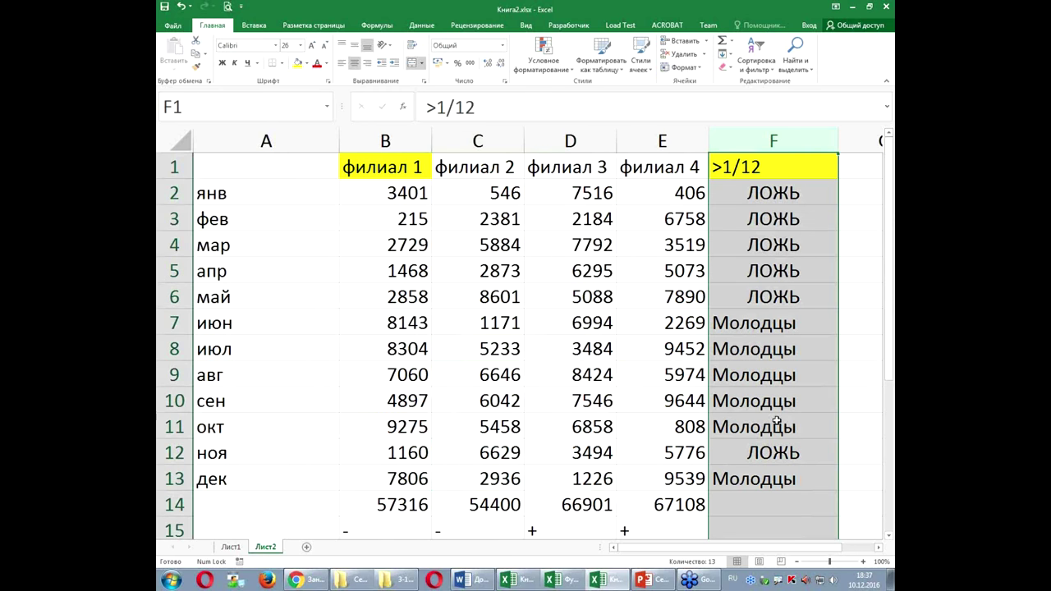
drag(765, 331, 763, 423)
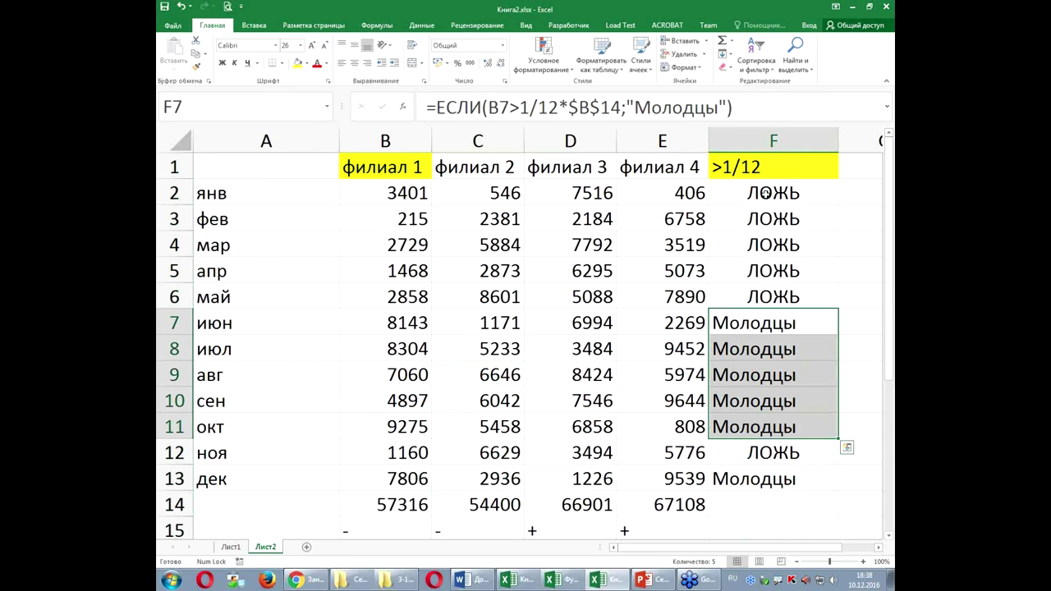
scroll(583, 333, down, 4)
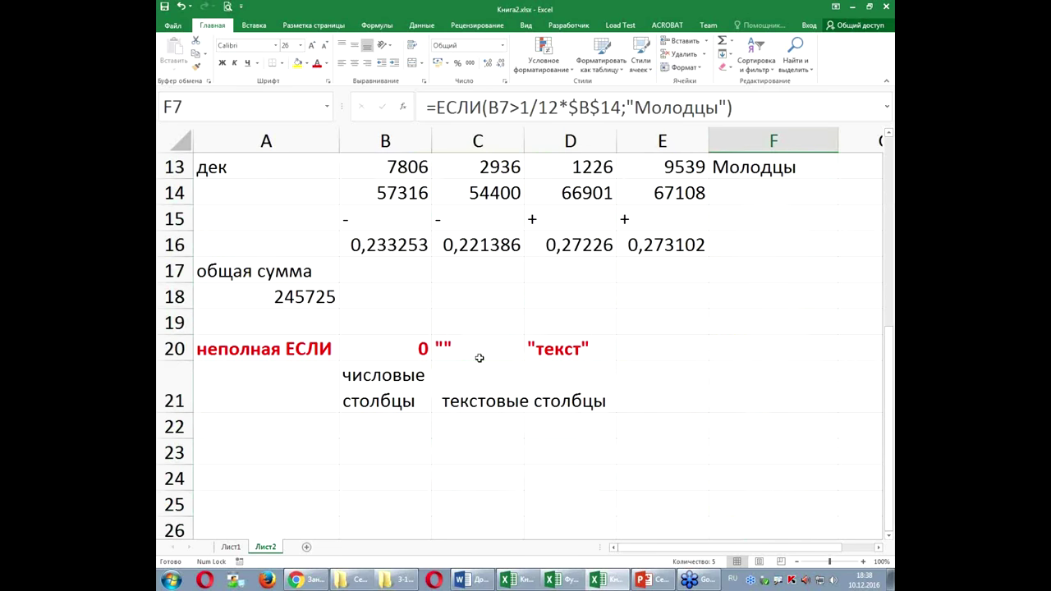
click(476, 356)
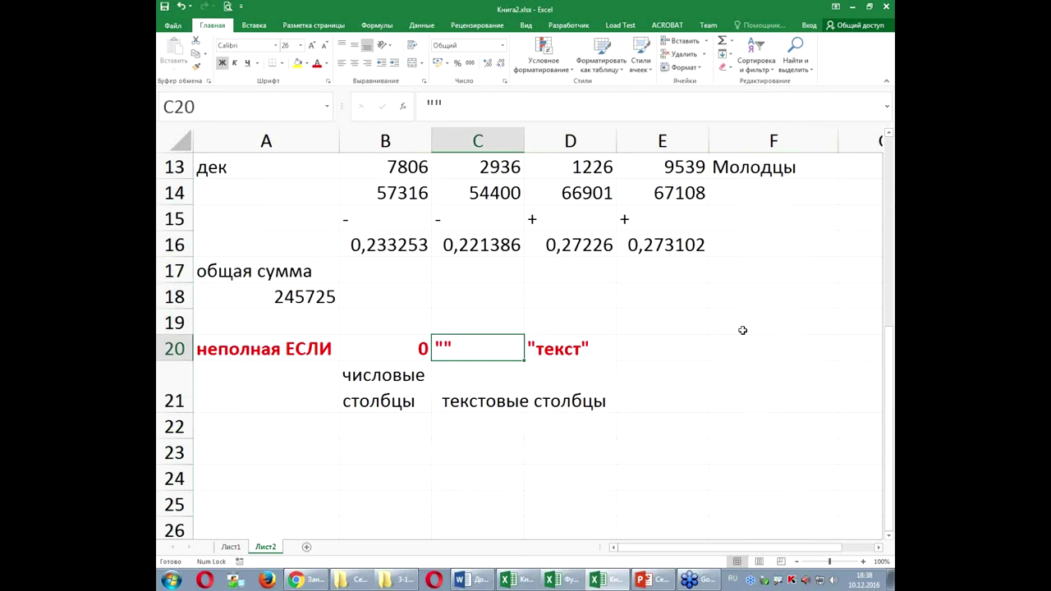
scroll(753, 319, up, 1)
scroll(752, 319, up, 3)
click(734, 189)
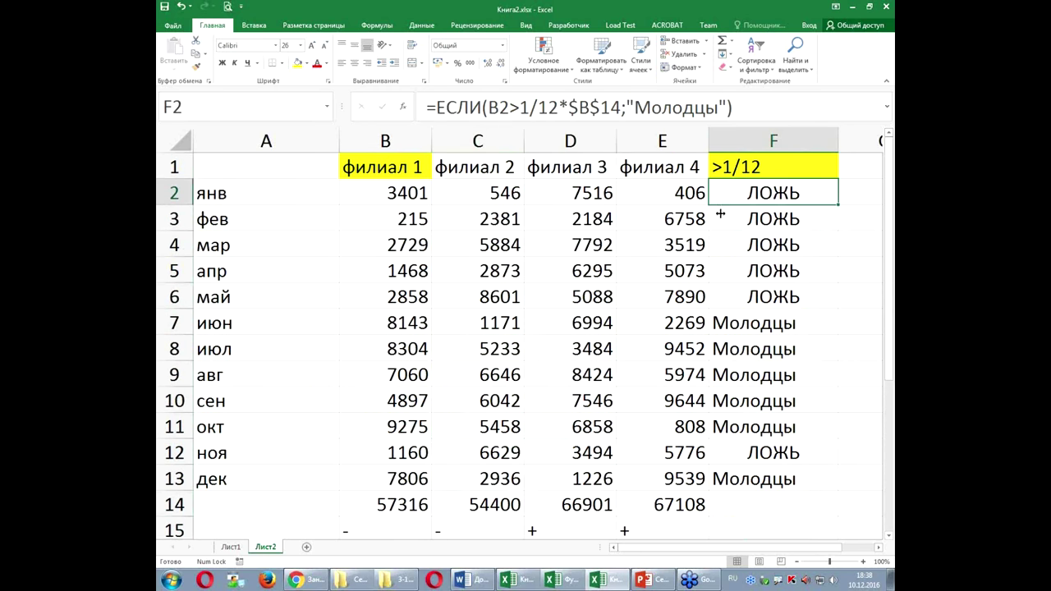
Add ;"" as the else argument to F2's IF formula and refill it through F13.
click(726, 106)
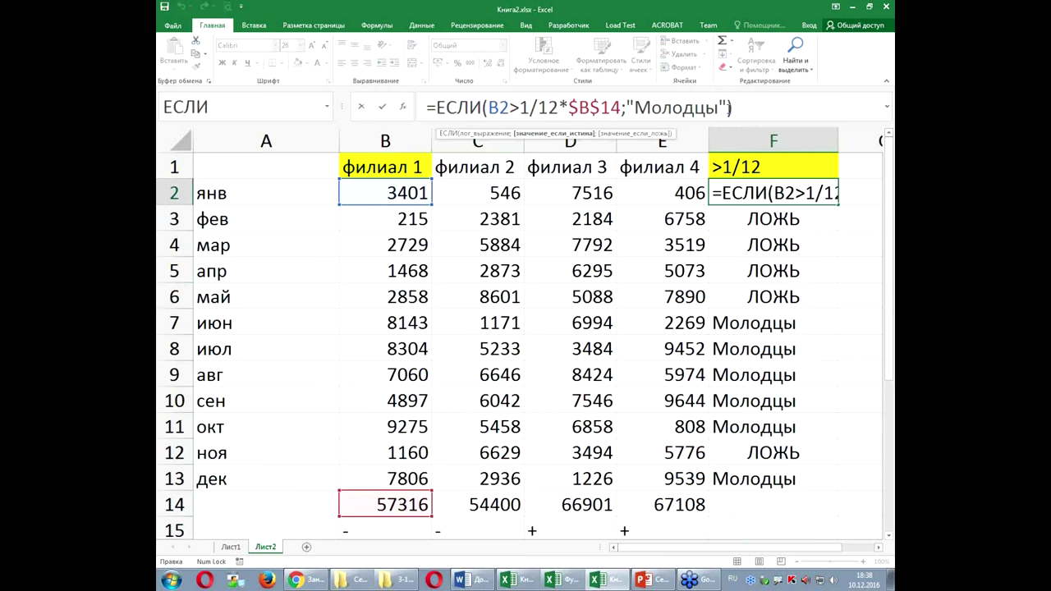
text(;)
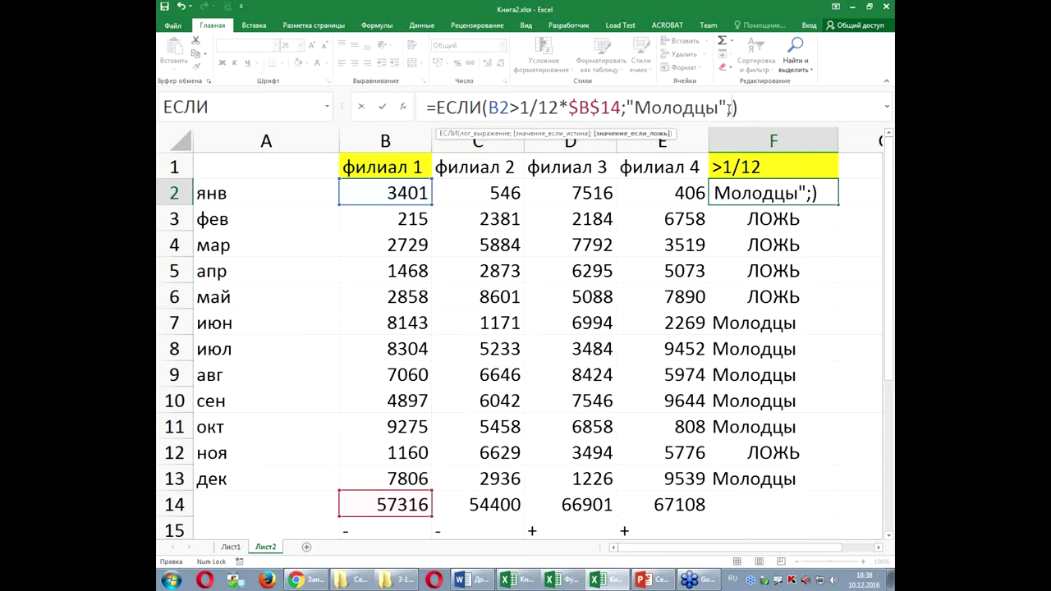
text("")
key(ctrl+Return)
drag(838, 205, 838, 484)
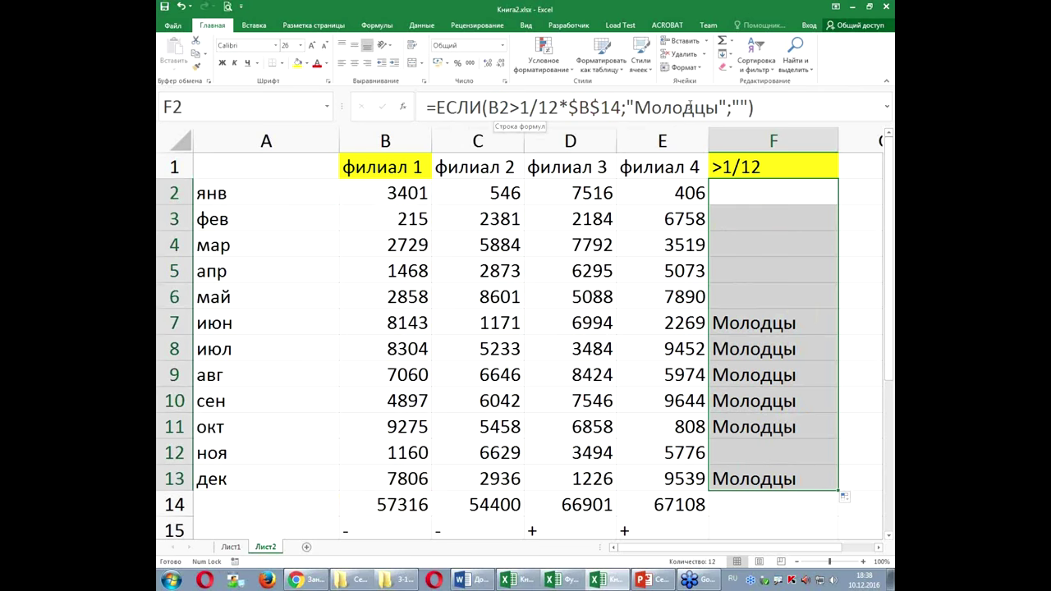
scroll(461, 286, down, 2)
scroll(461, 285, down, 4)
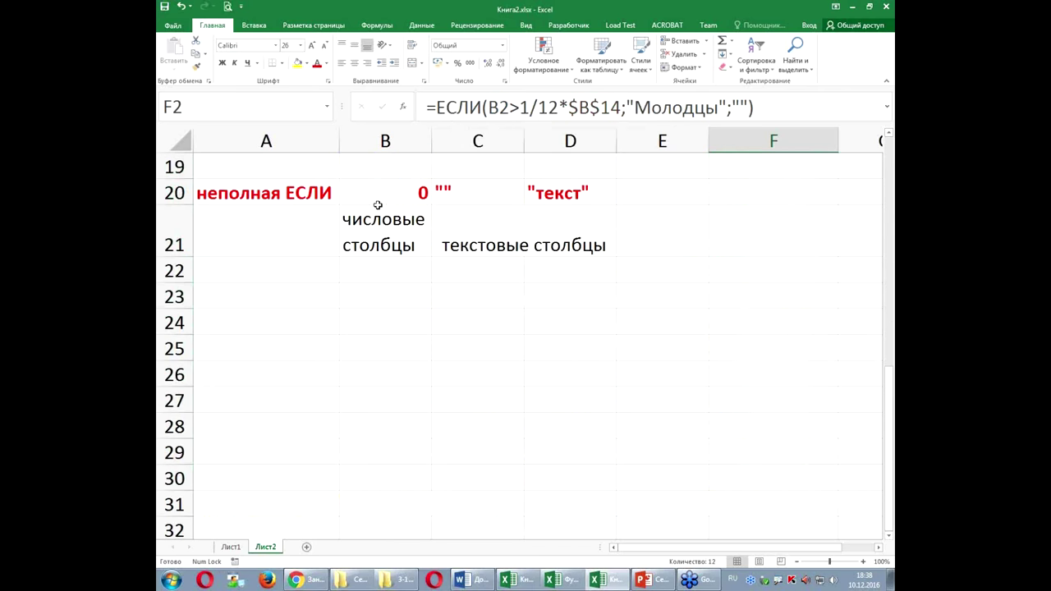
drag(378, 205, 558, 238)
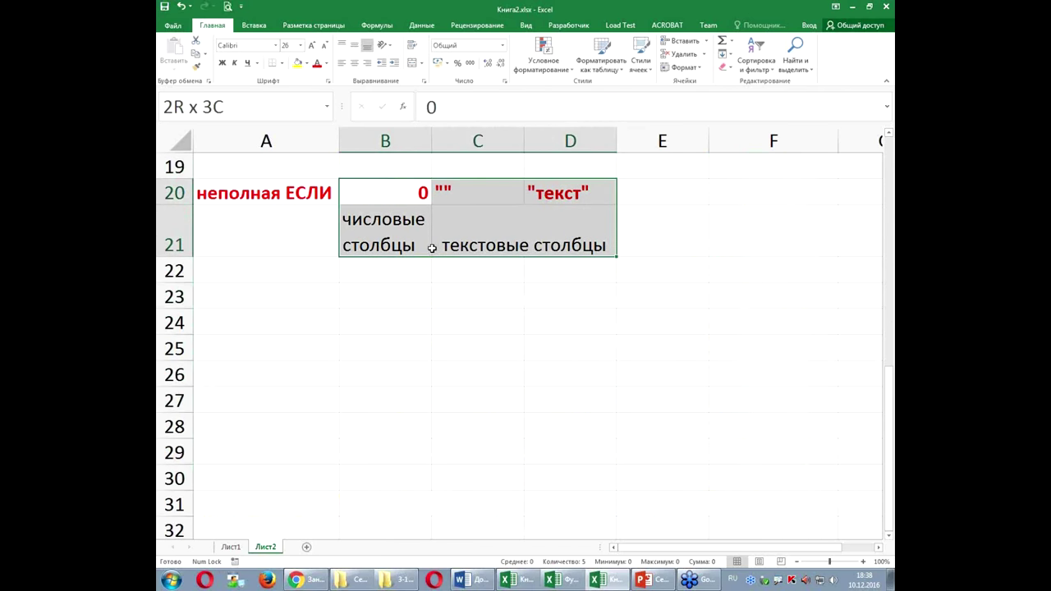
drag(385, 193, 480, 194)
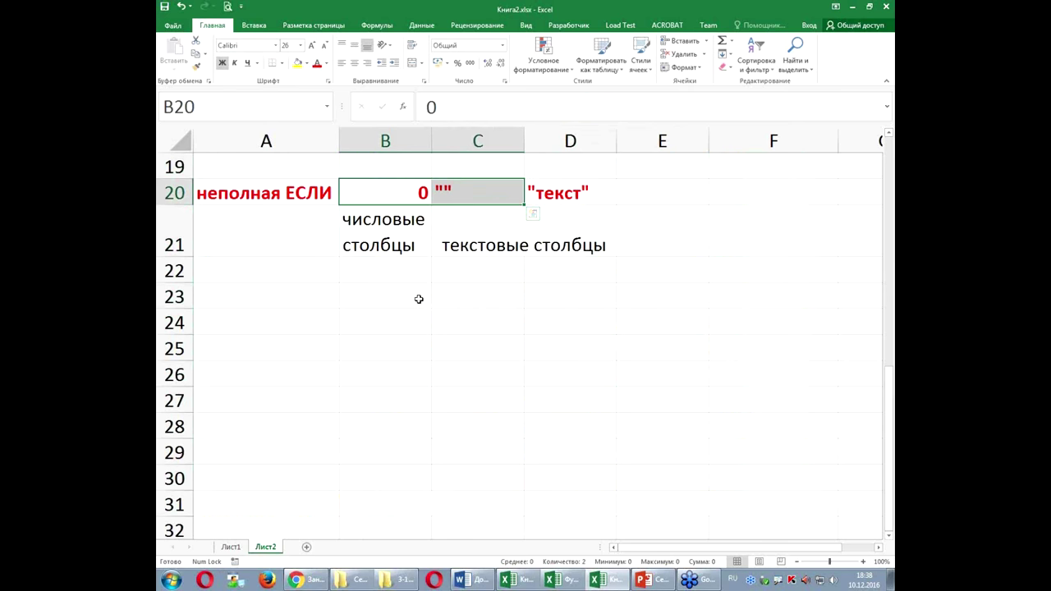
scroll(558, 275, up, 5)
scroll(566, 263, up, 1)
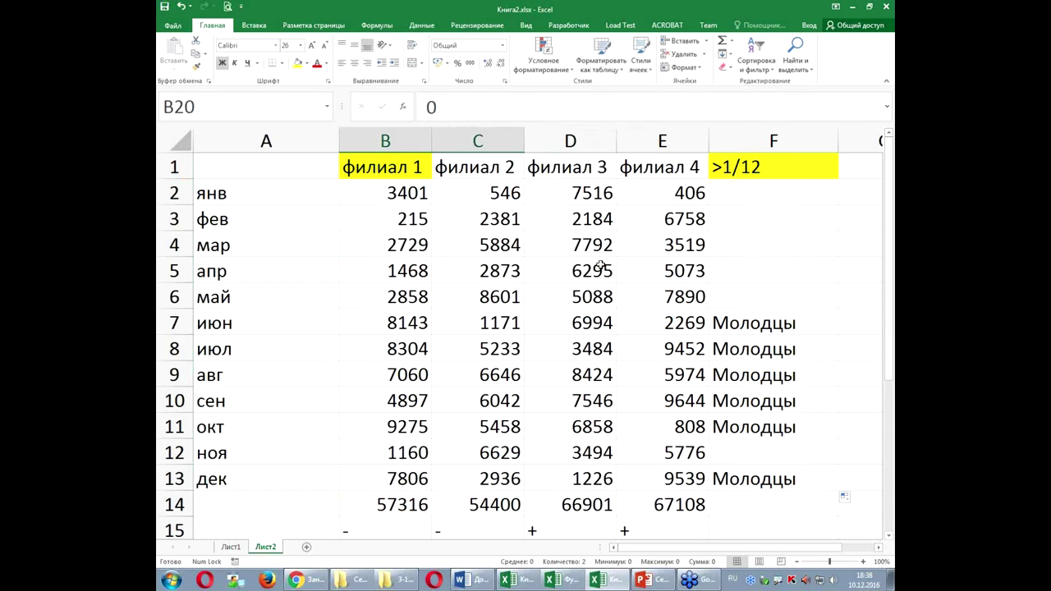
scroll(602, 265, down, 2)
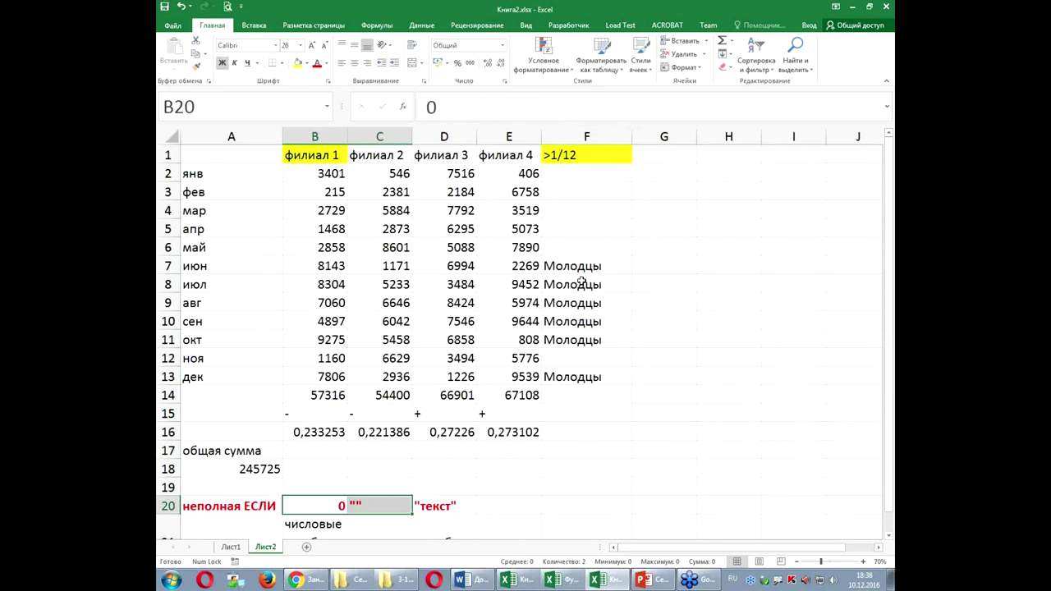
click(665, 177)
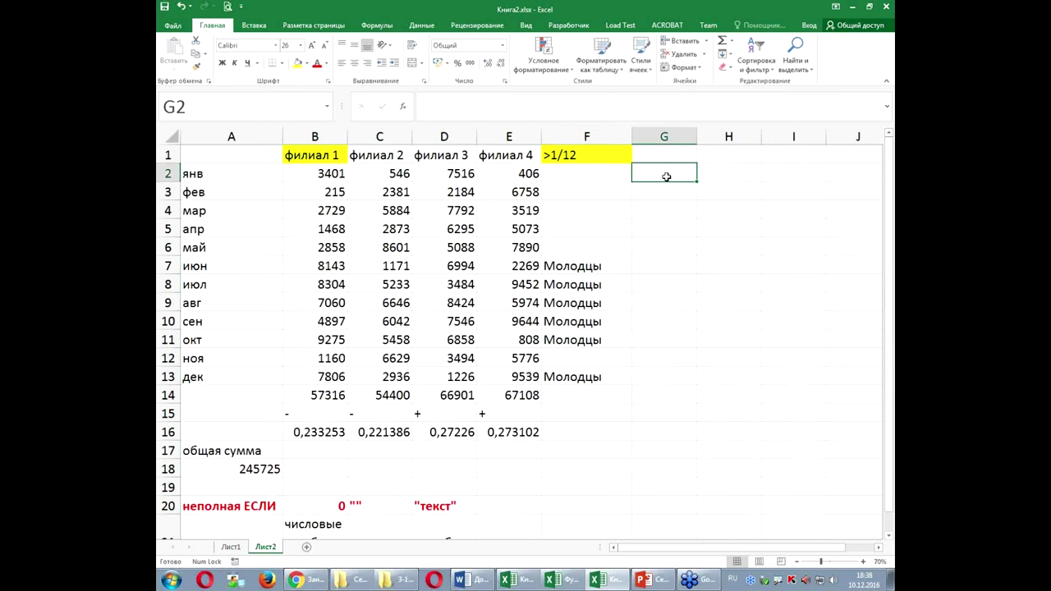
click(680, 149)
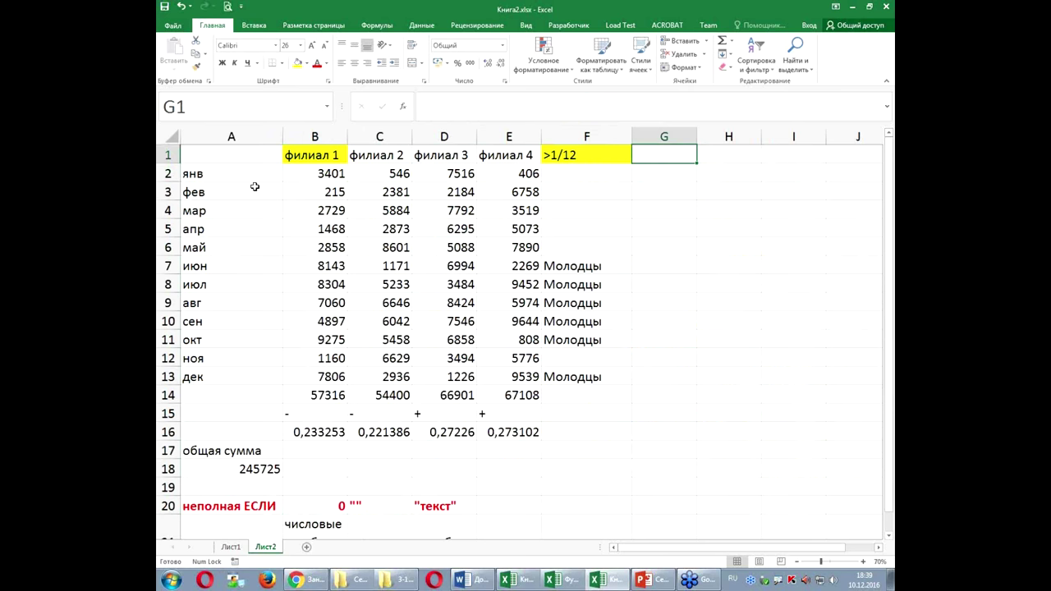
Enter '>5000, 2% премии' in G1, fill it yellow, and widen column G.
text(>)
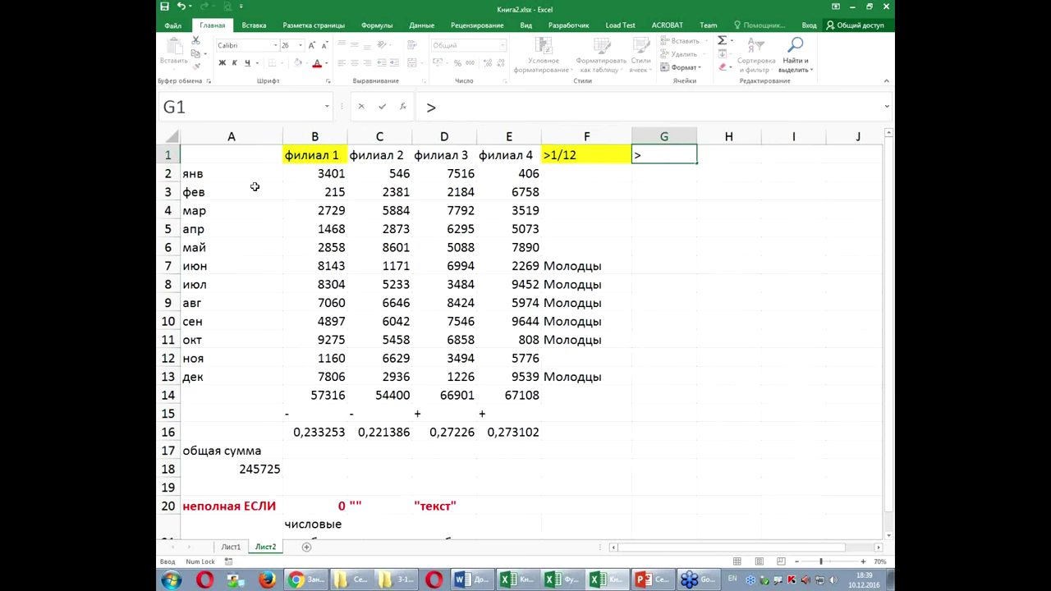
text(5000)
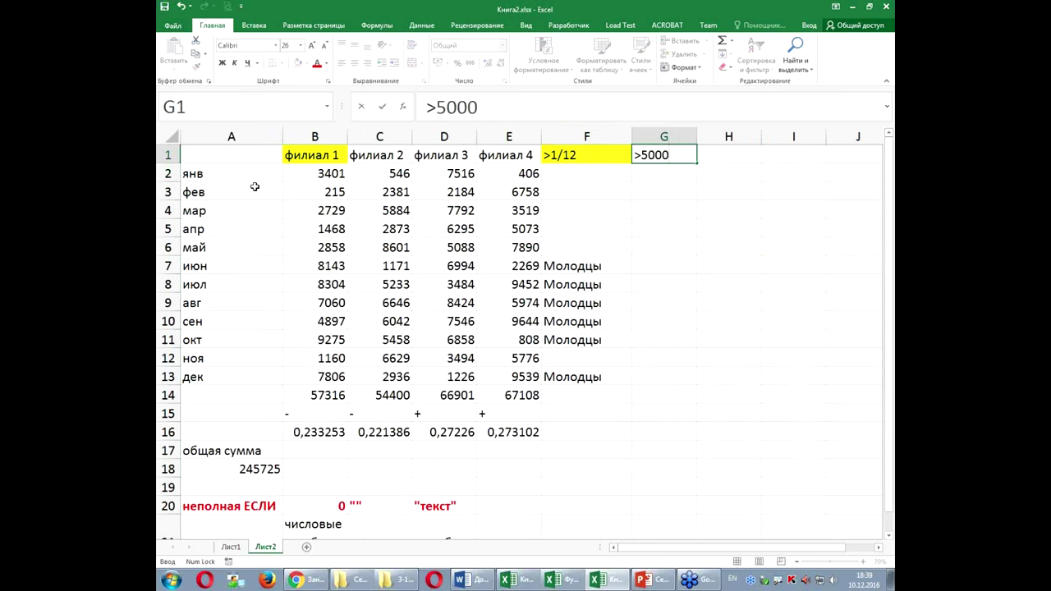
text(,)
text( 2)
text(% пре)
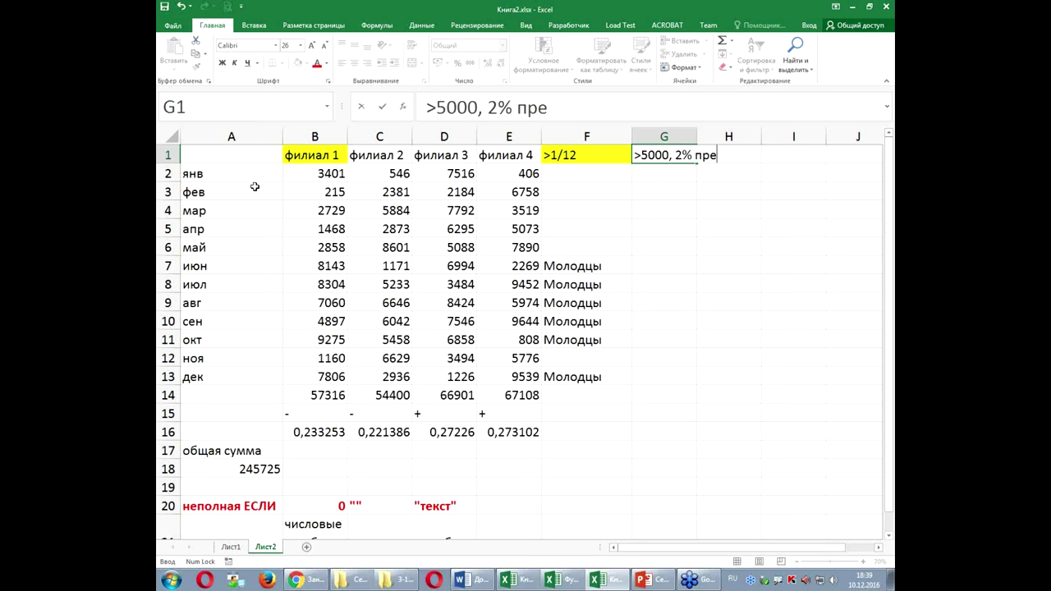
text(мии)
key(Return)
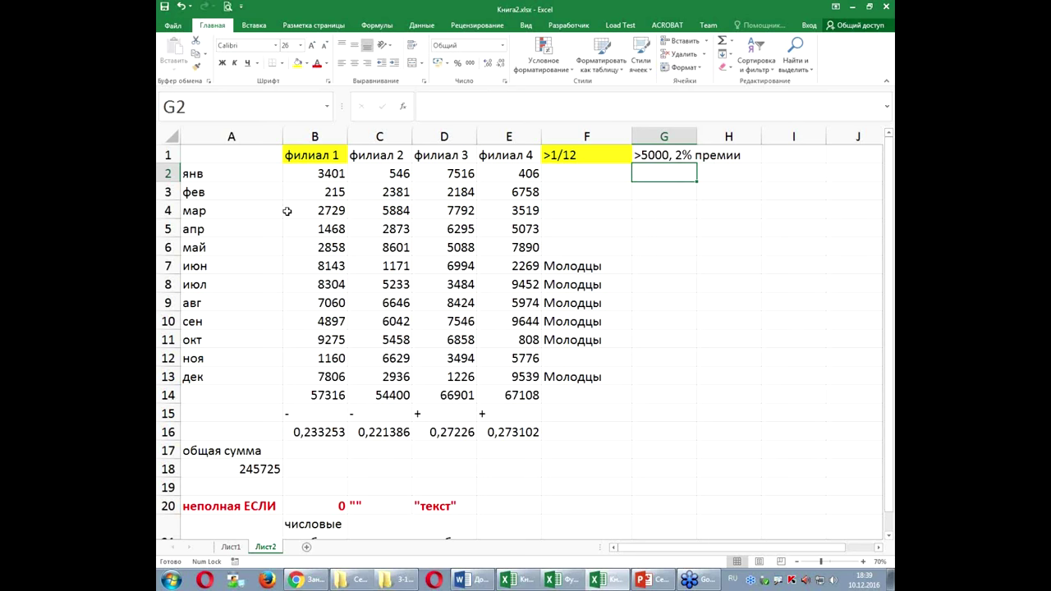
click(659, 154)
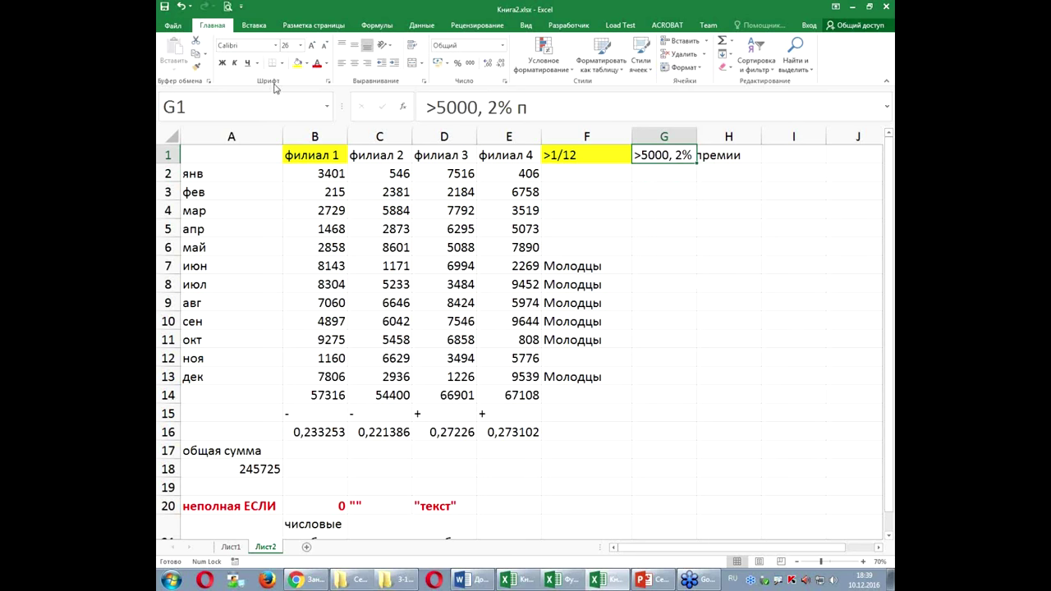
click(296, 64)
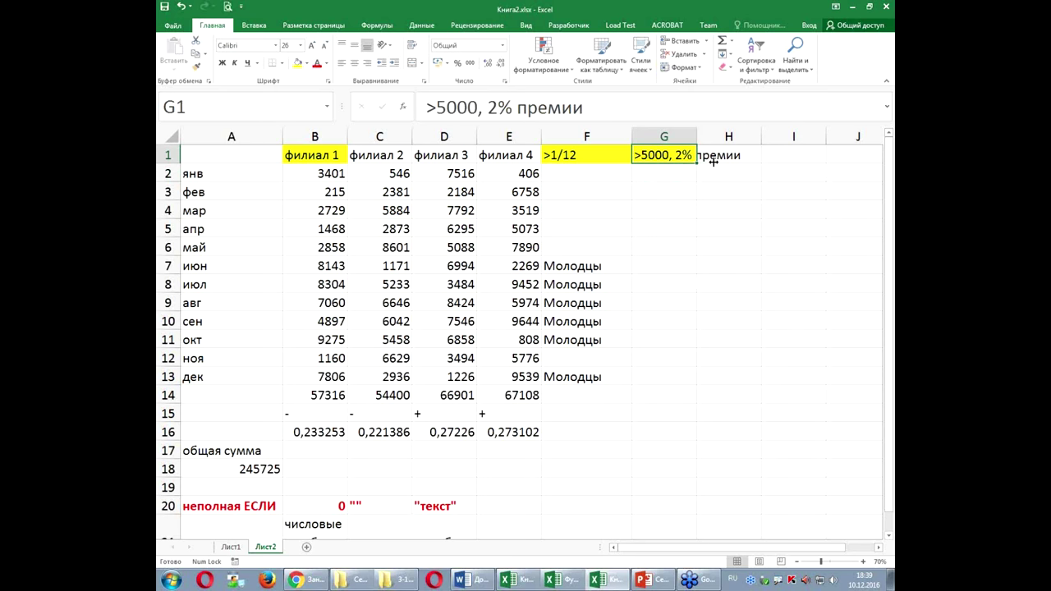
drag(696, 137, 759, 136)
click(673, 174)
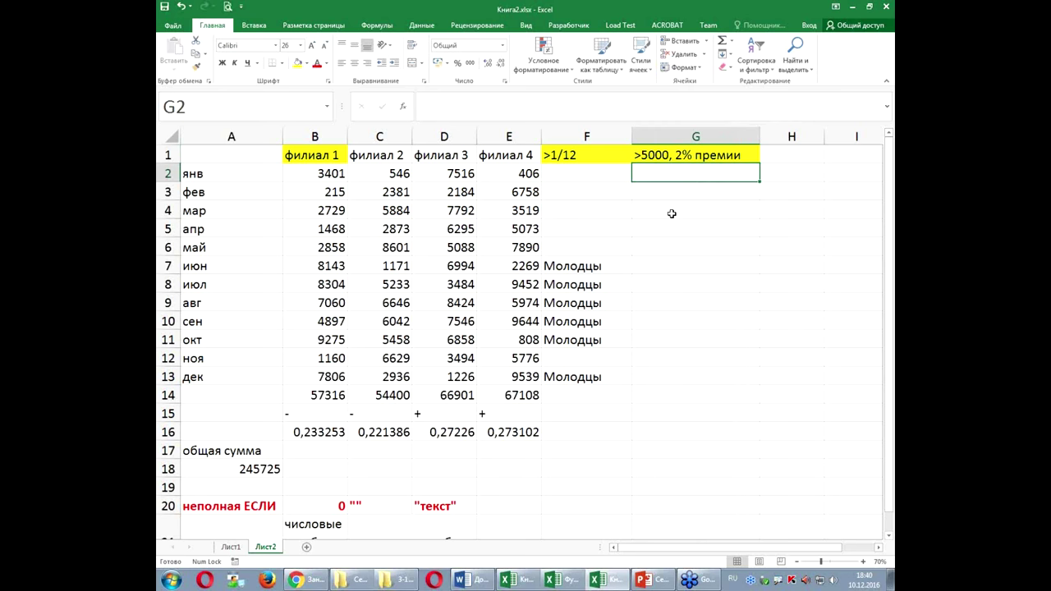
Enter =ЕСЛИ(B2>5000;2%*B2) in G2 and fill it down to G13.
text(=если)
key(Tab)
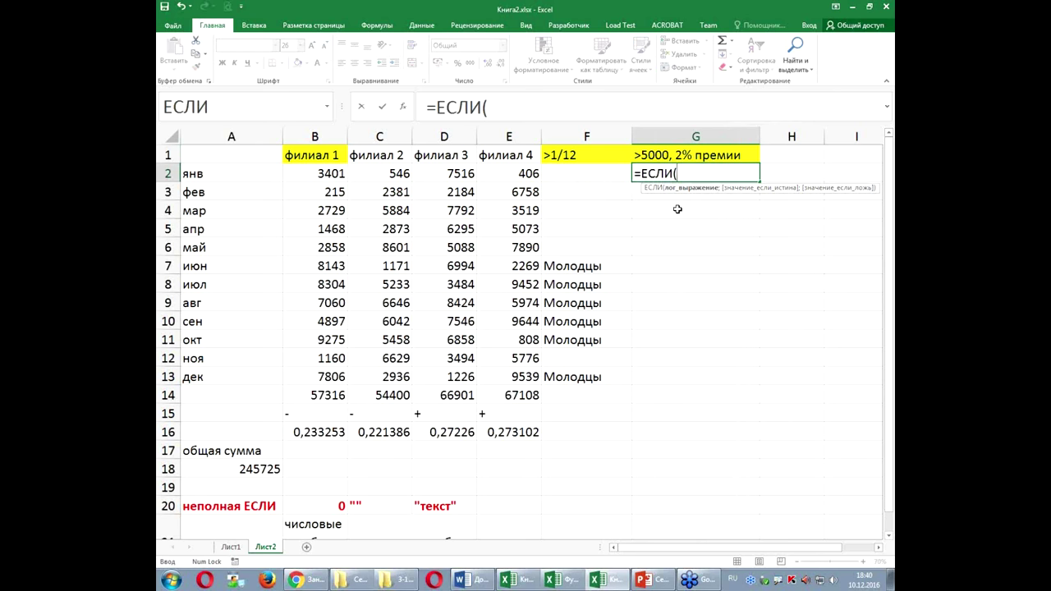
click(312, 176)
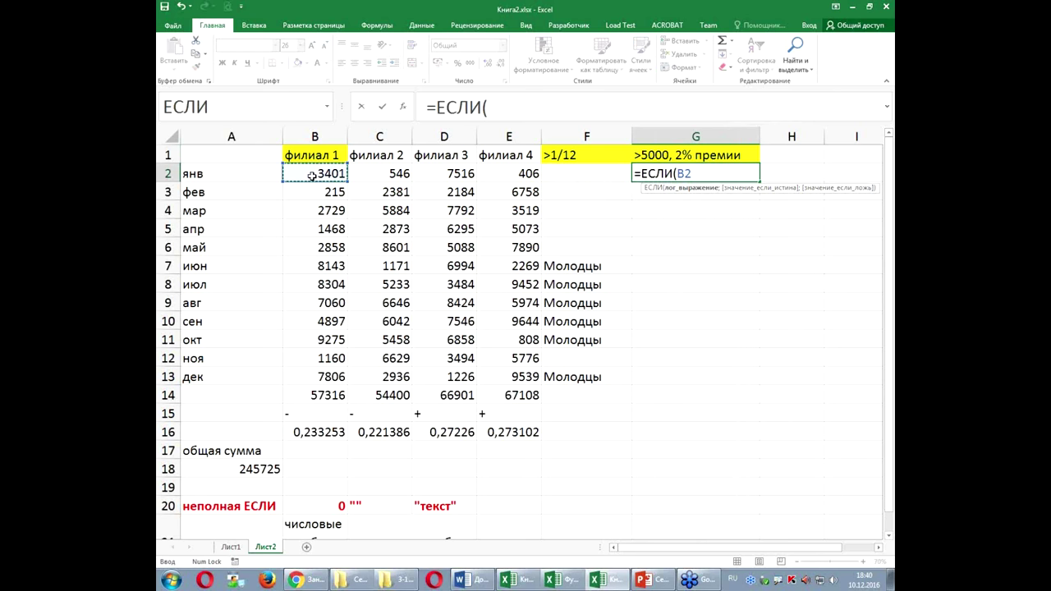
text(>5000)
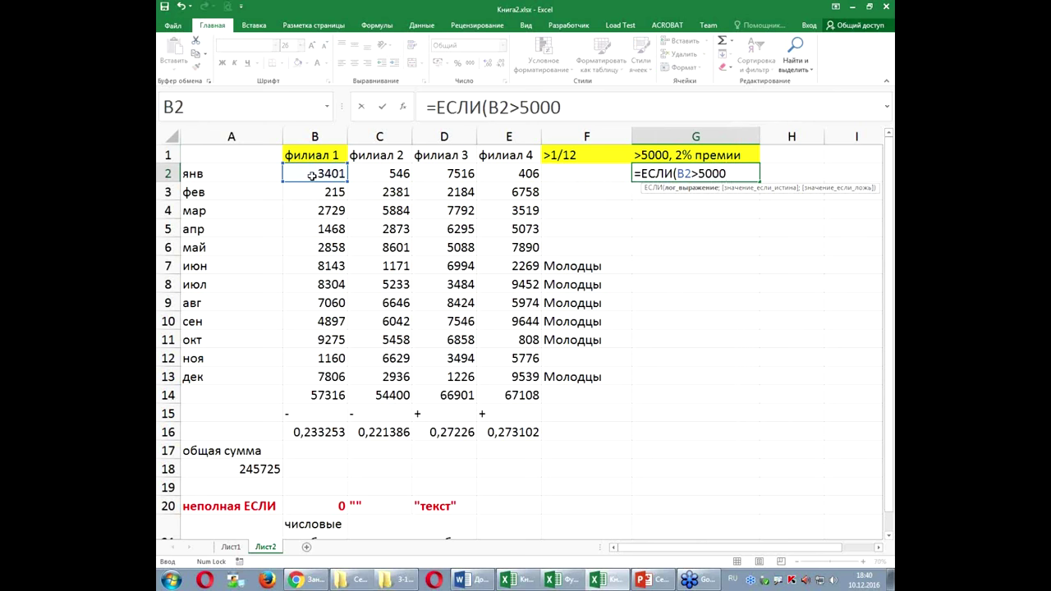
text(;)
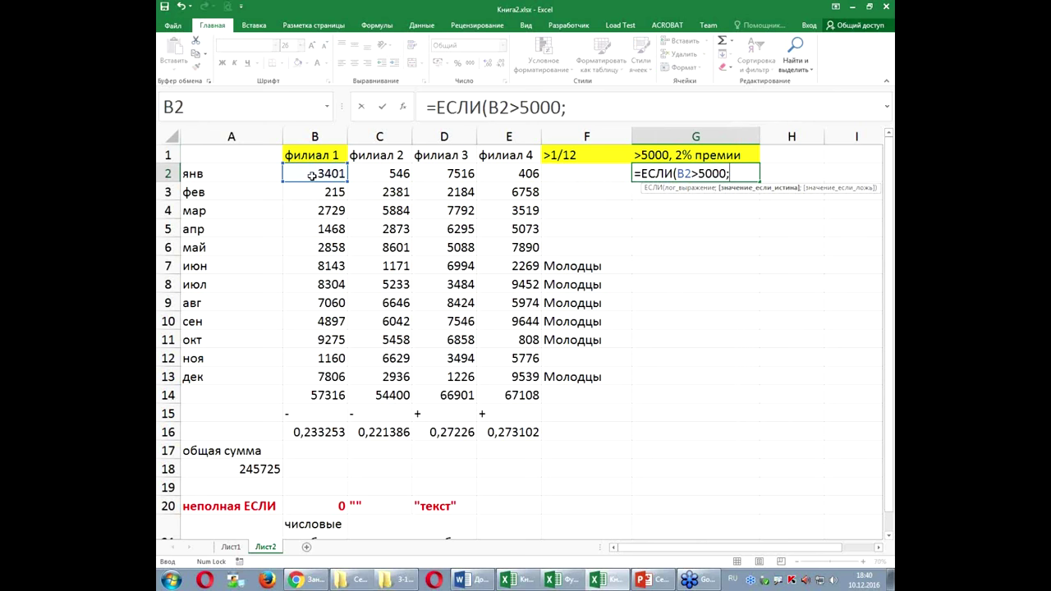
text(2%*)
click(309, 174)
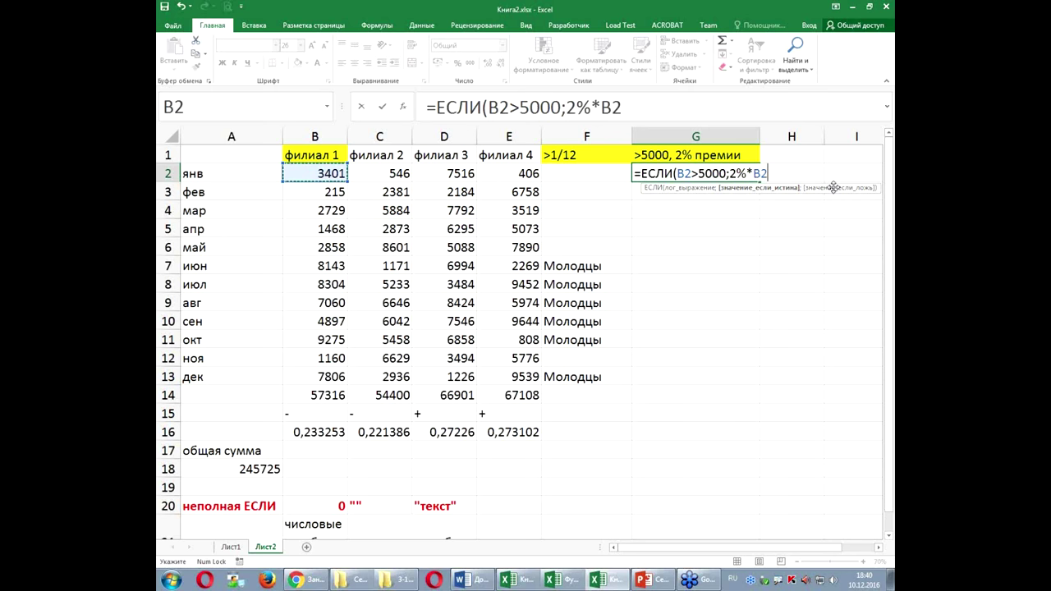
key(ctrl+Return)
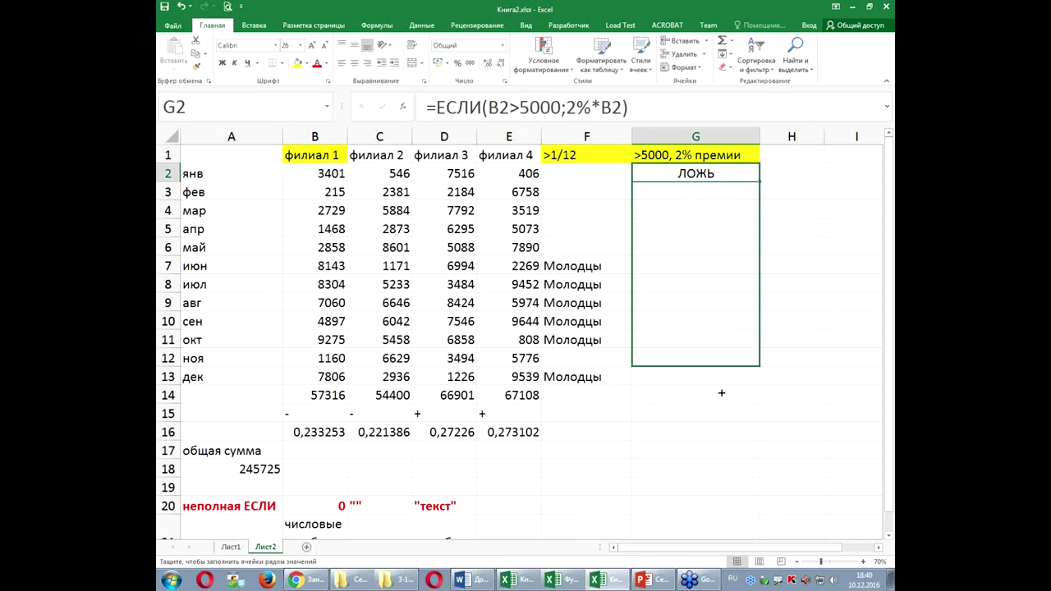
drag(759, 182, 723, 390)
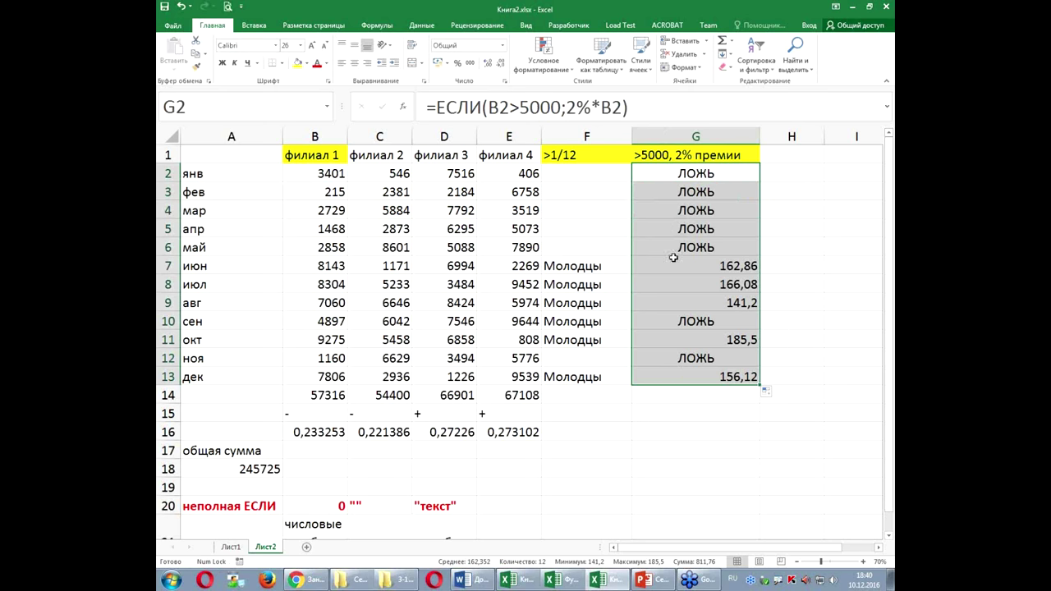
Add ;"" as the bonus formula's else argument across G2:G13.
click(628, 107)
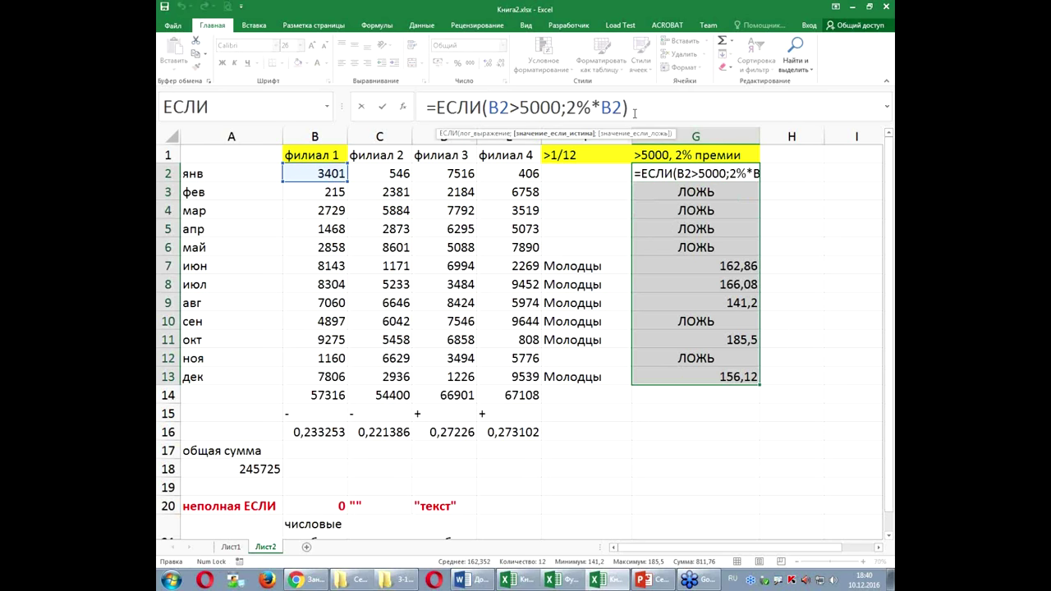
text(;"")
key(ctrl+Return)
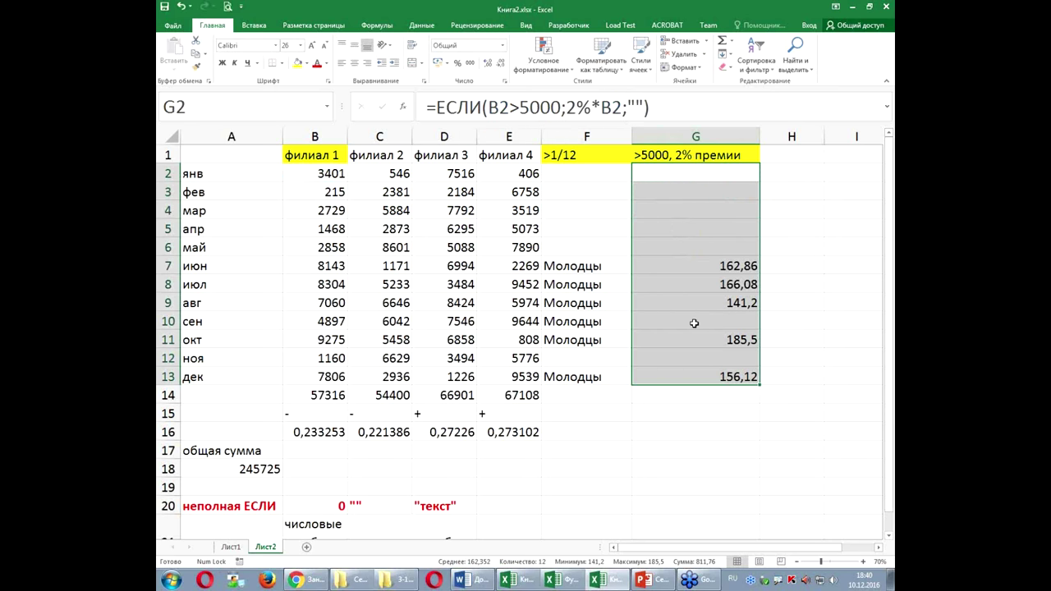
click(784, 168)
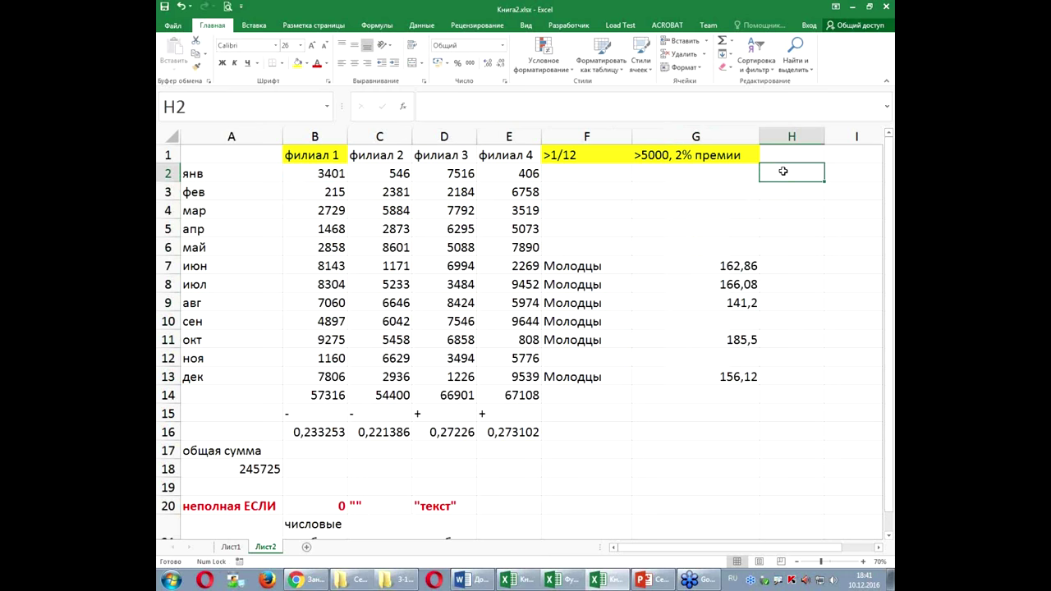
click(784, 153)
Head H1 'ИТОГ' and fill =B2+G2 down column H through H13.
text(ИТОГ)
key(Return)
text(=)
click(309, 171)
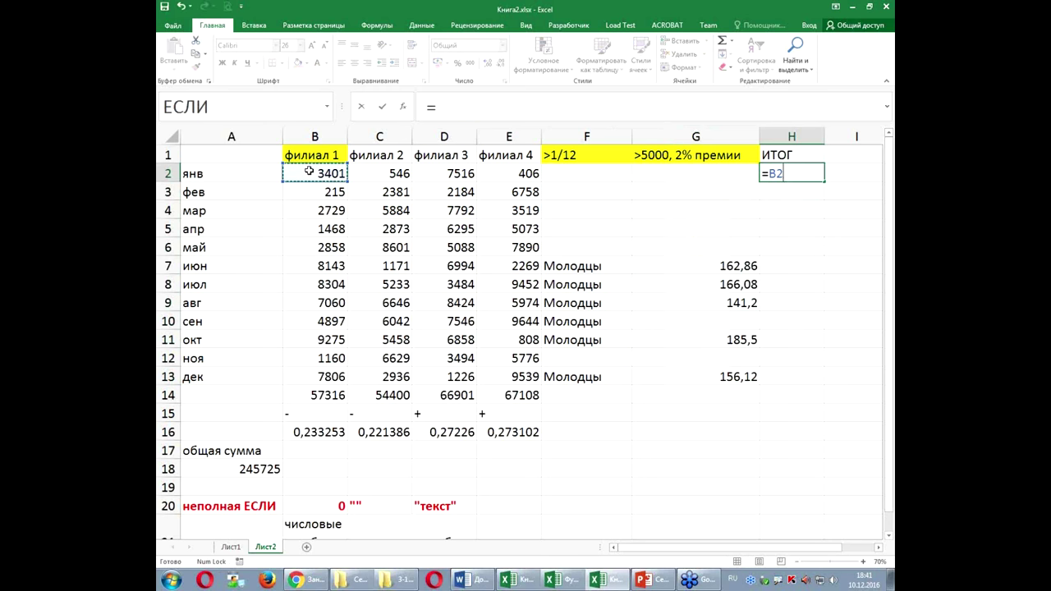
text(+)
click(666, 173)
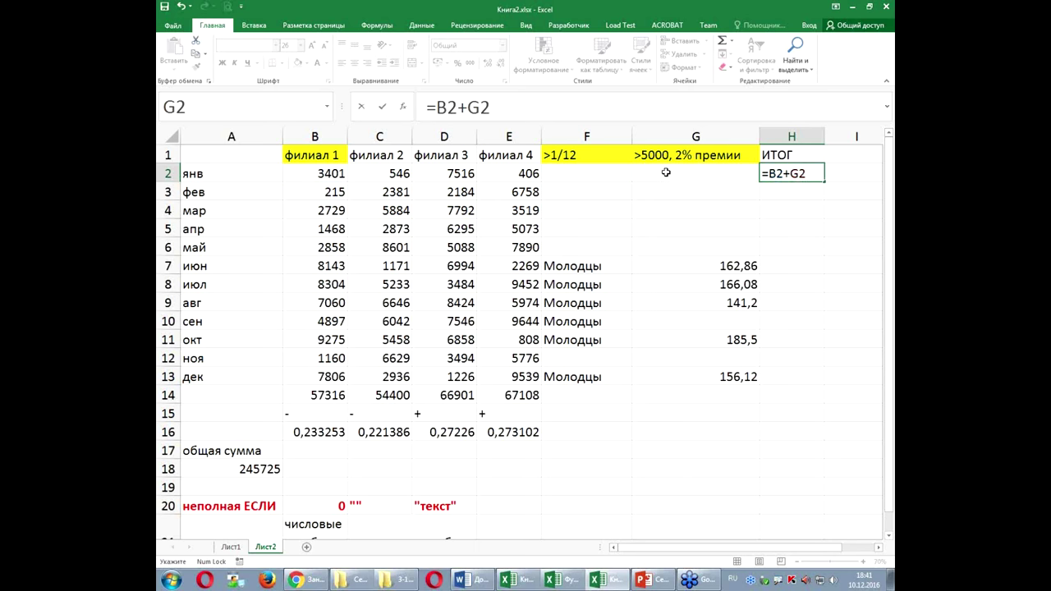
key(ctrl+Return)
drag(824, 182, 814, 396)
Clear the extra total in H14 and compare the G2 and H2 formulas.
click(792, 396)
key(Delete)
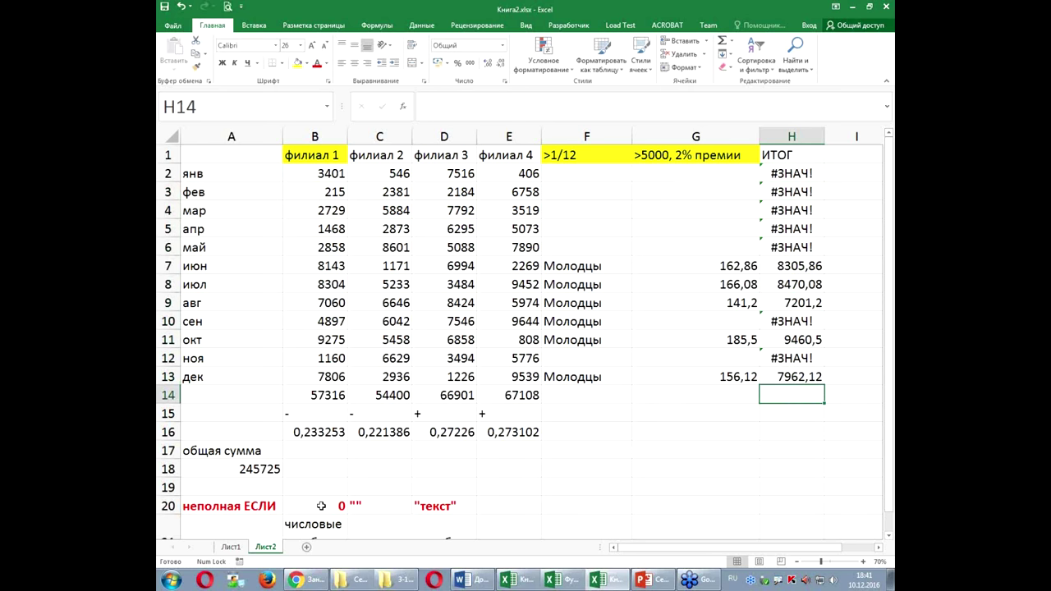
click(722, 176)
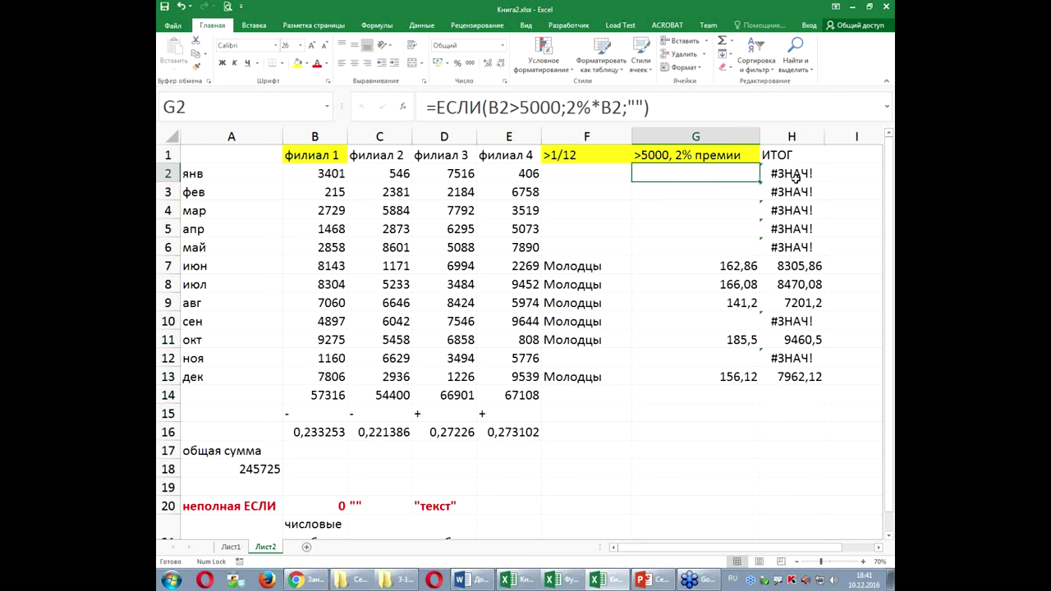
click(794, 179)
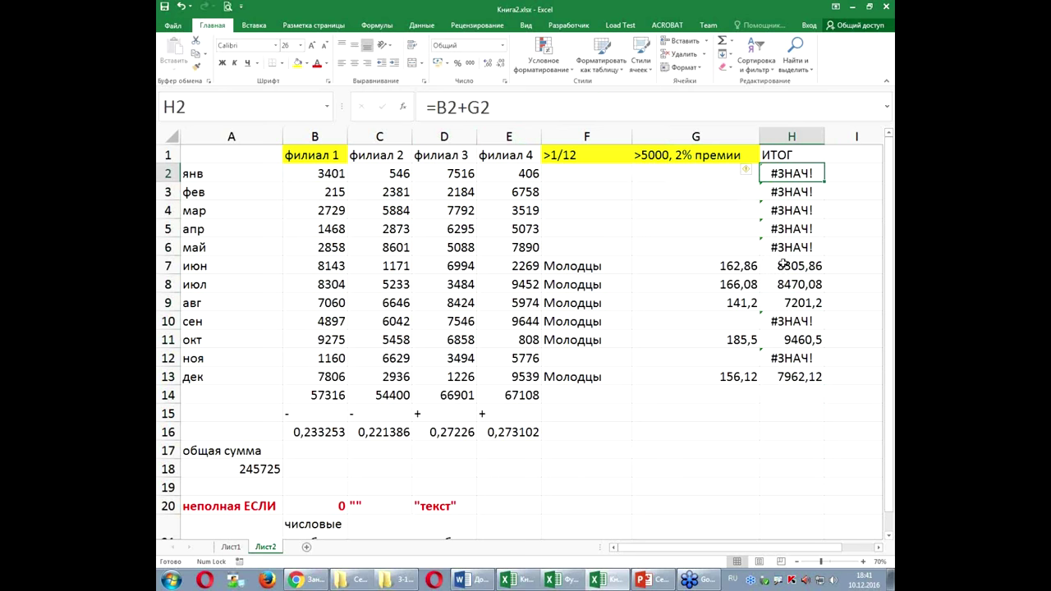
click(683, 173)
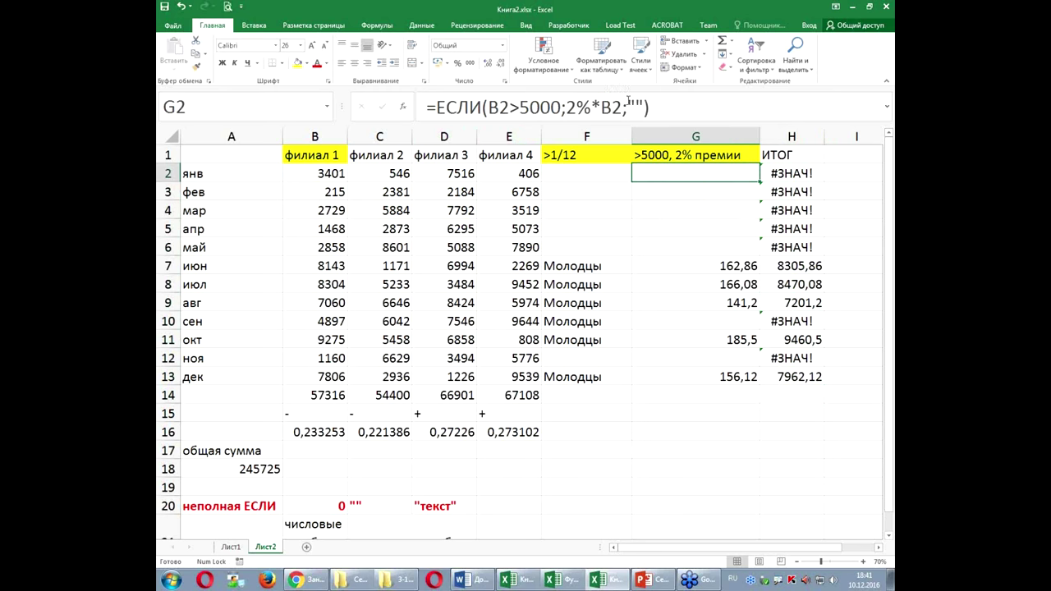
Change G2's else-branch to 0, refill to G13, save, and add sheet Лист3.
double_click(638, 105)
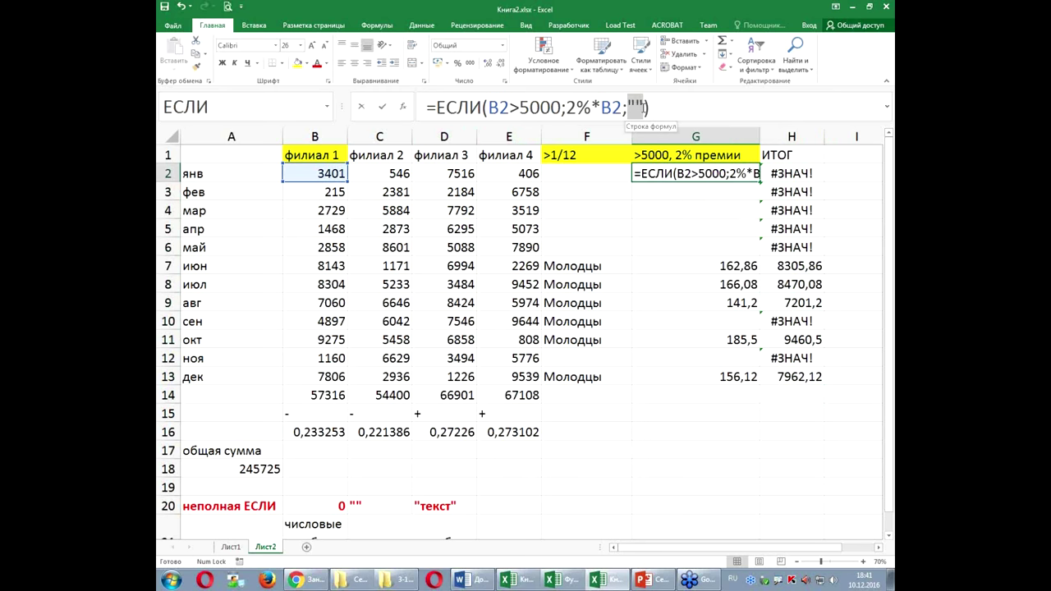
text(0)
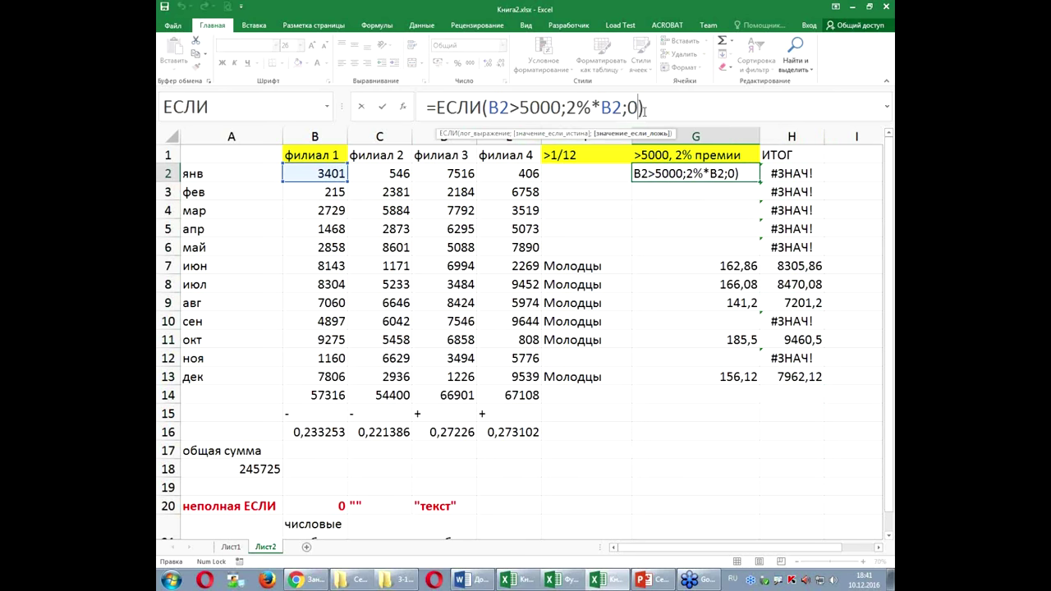
key(ctrl+Return)
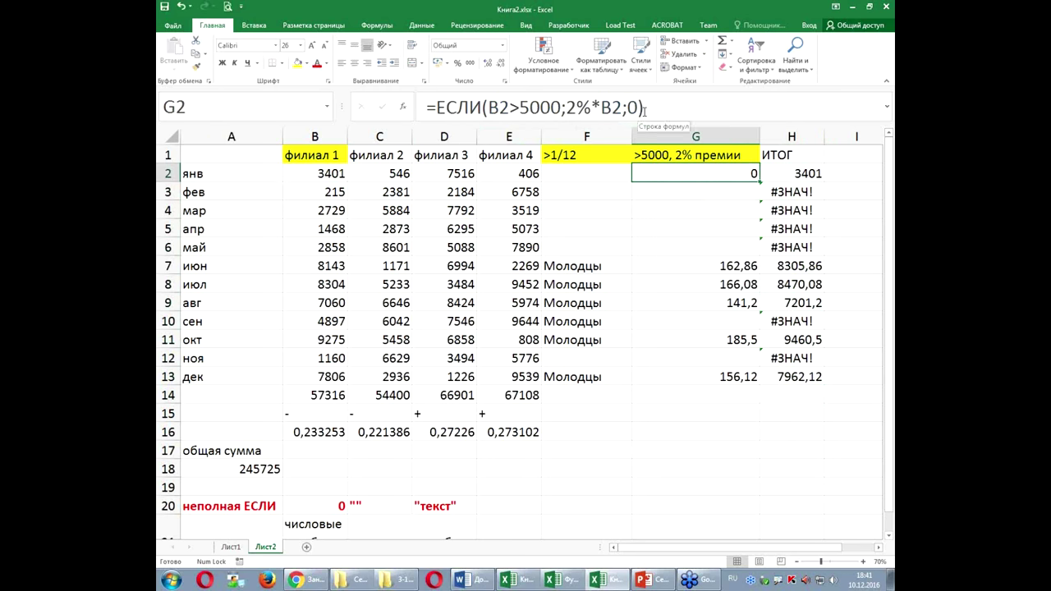
drag(760, 183, 746, 386)
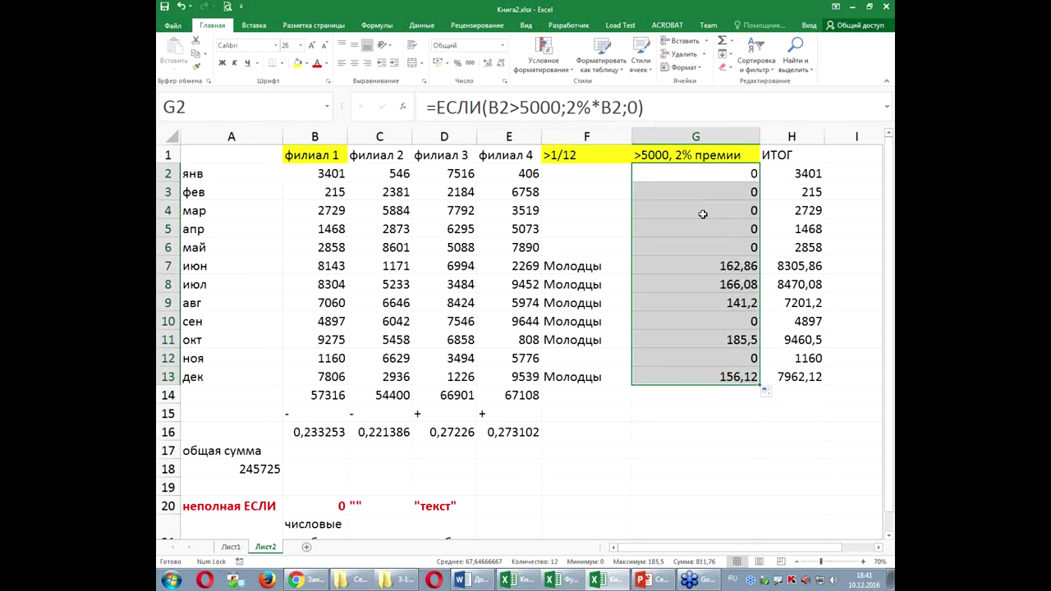
click(164, 7)
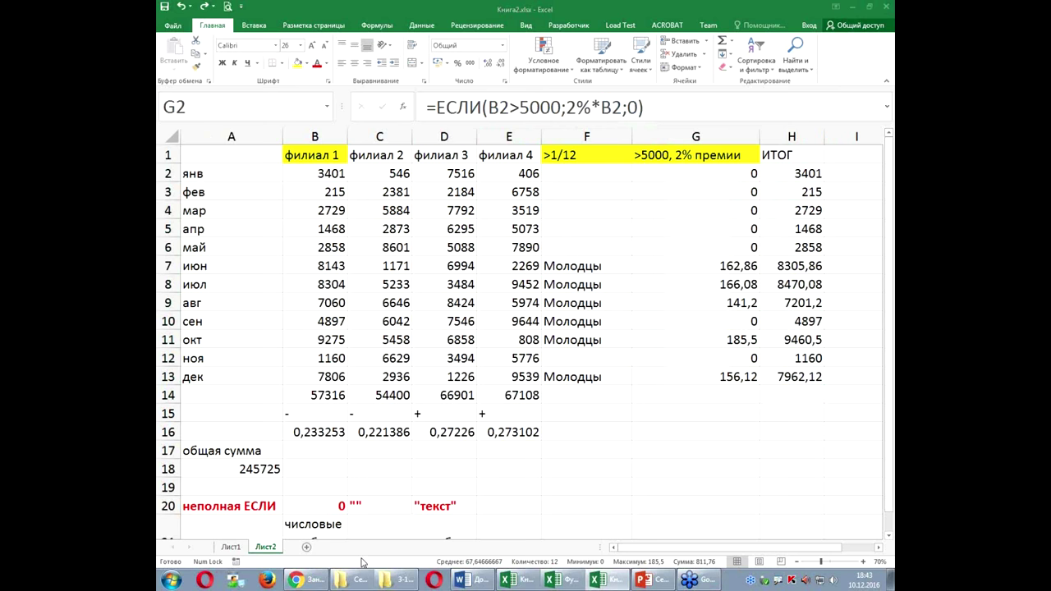
click(305, 548)
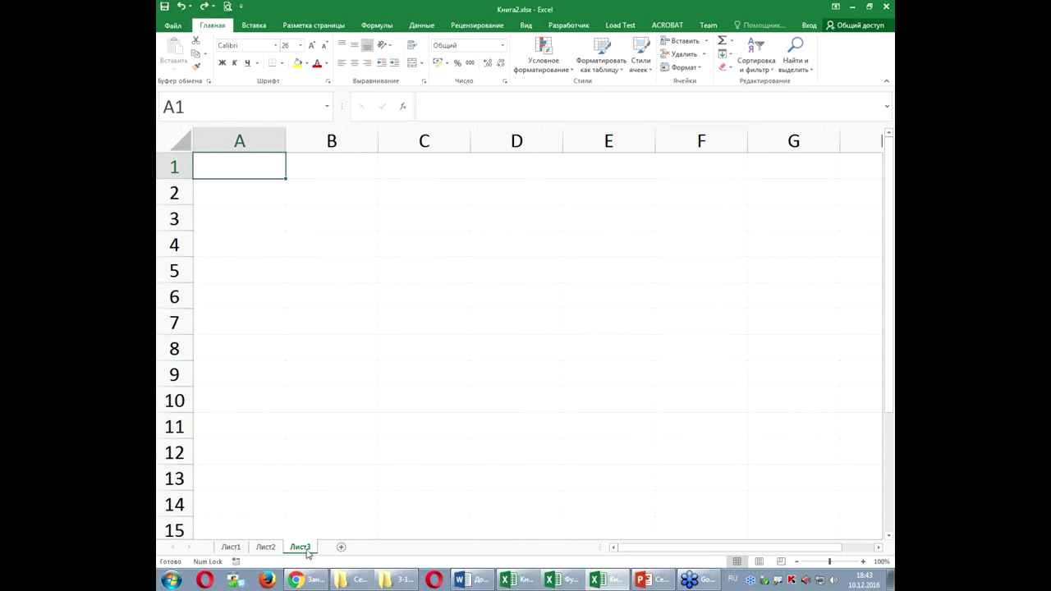
Enter 10:00 in A2 and 10:15 in A3, then extend the series to A14.
click(244, 192)
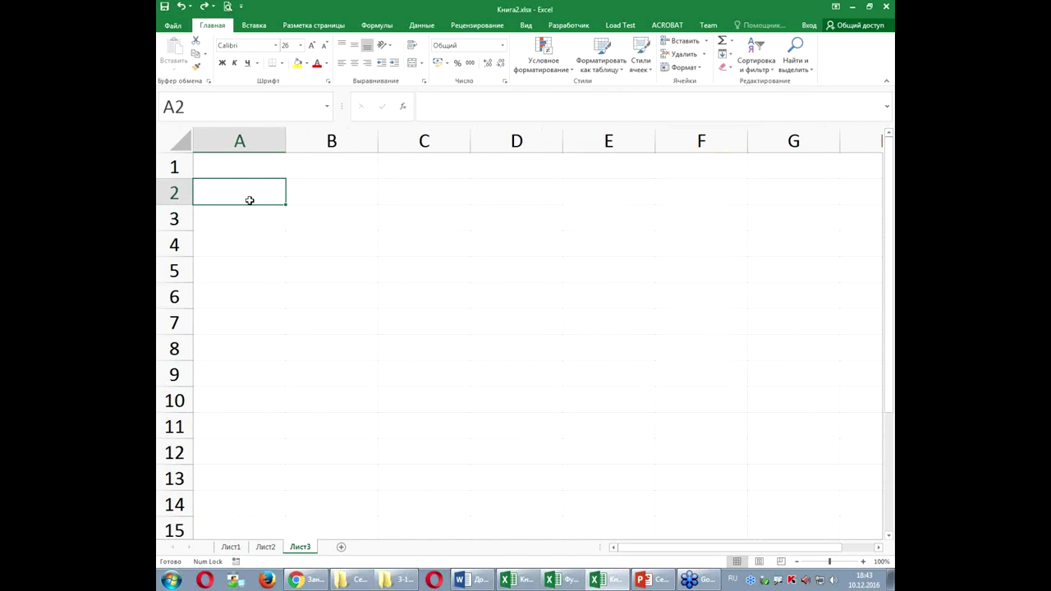
text(1)
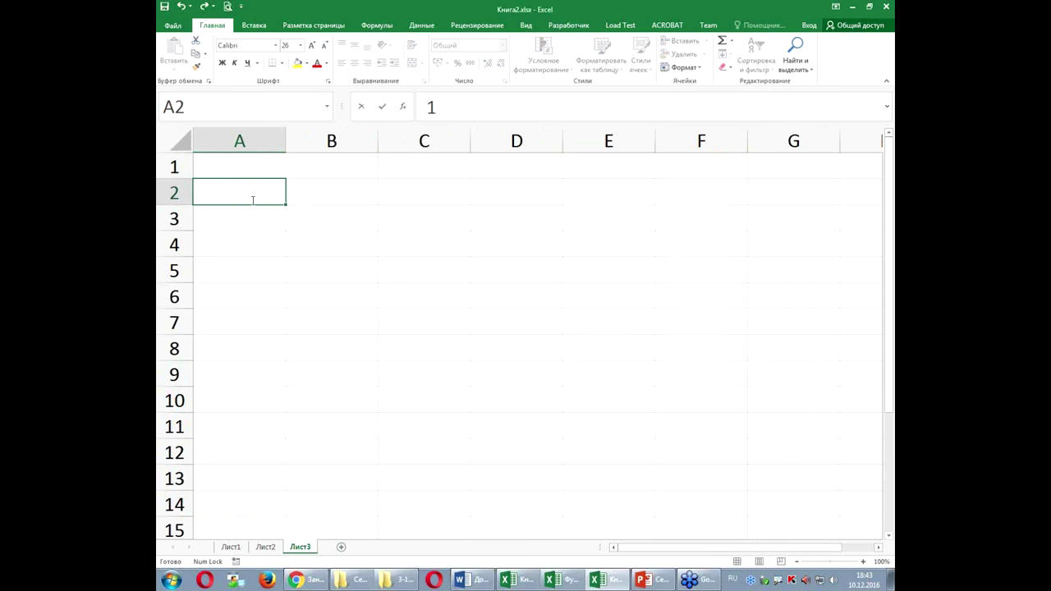
text(0:)
text(00)
key(Return)
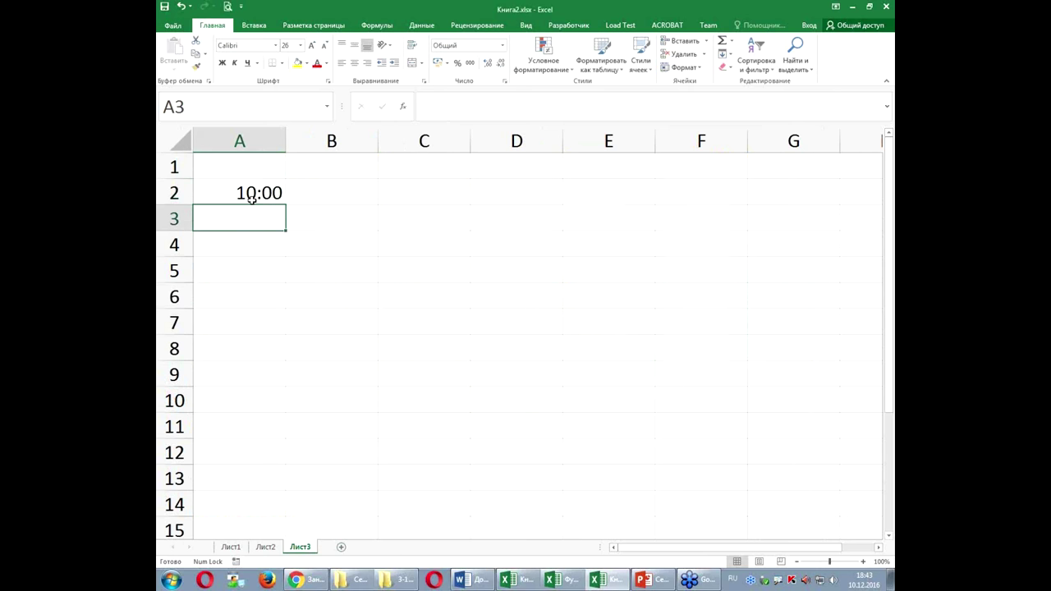
click(268, 195)
click(263, 216)
text(10:15)
key(Return)
mouse_move(261, 187)
mouse_down()
mouse_move(284, 236)
mouse_move(268, 513)
mouse_up()
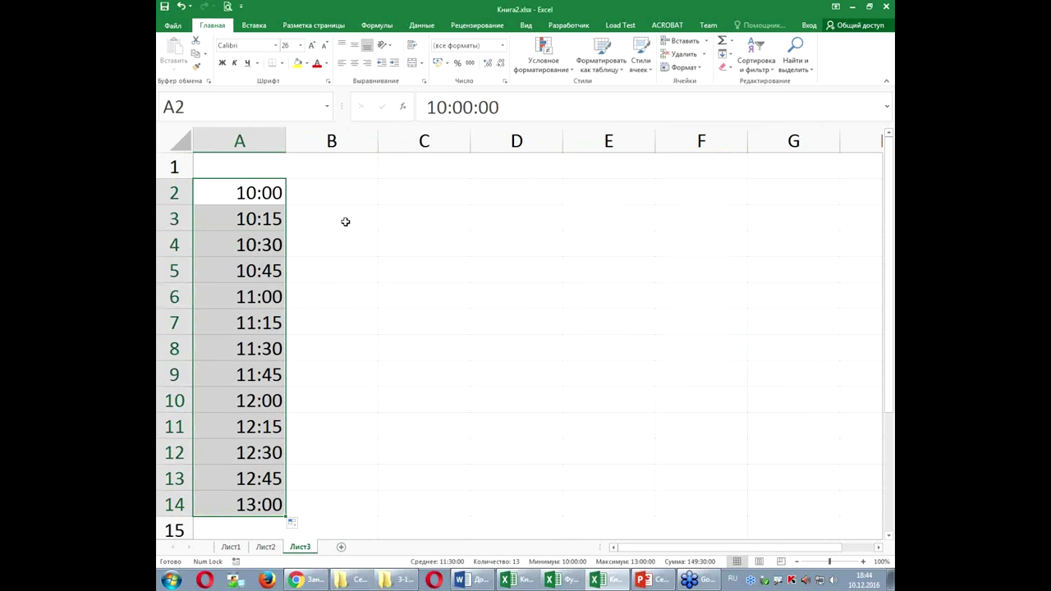
Highlight the times from 11:30 onward, then begin editing cell B2.
click(347, 192)
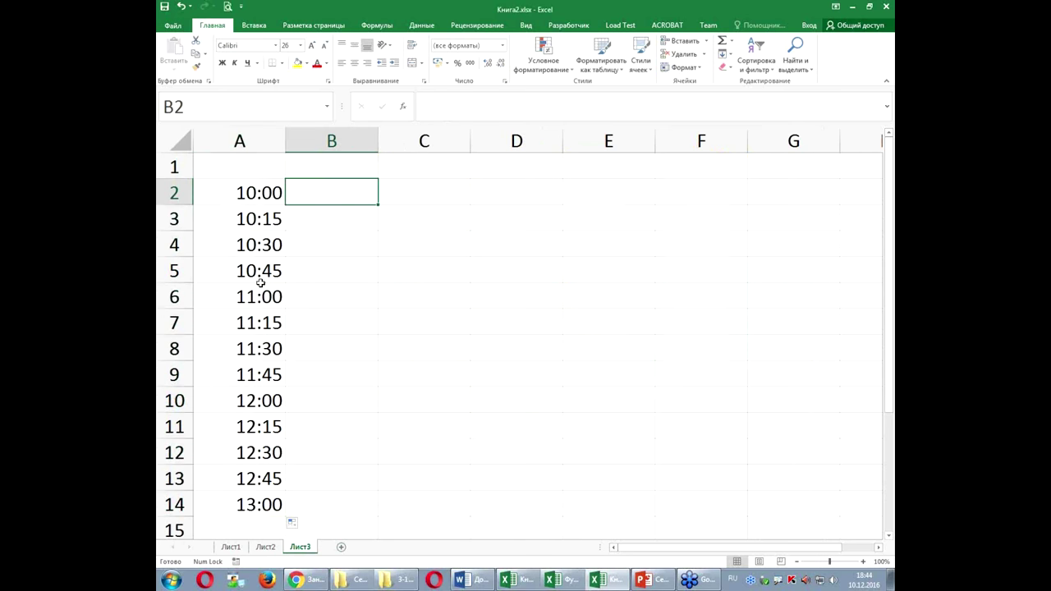
mouse_move(243, 351)
mouse_down()
mouse_move(312, 349)
mouse_move(311, 503)
mouse_up()
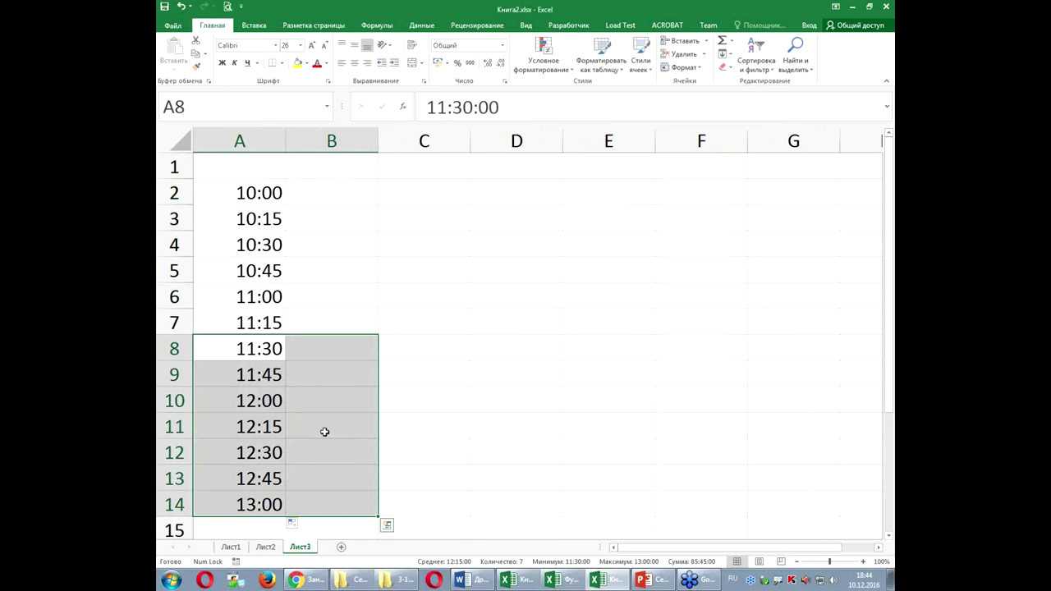
click(326, 161)
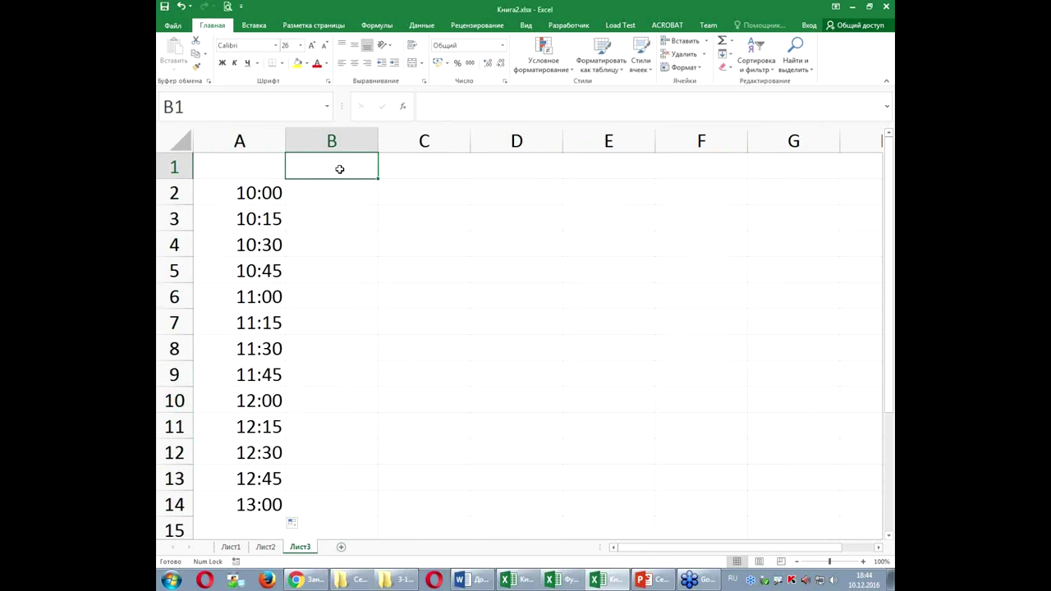
double_click(335, 194)
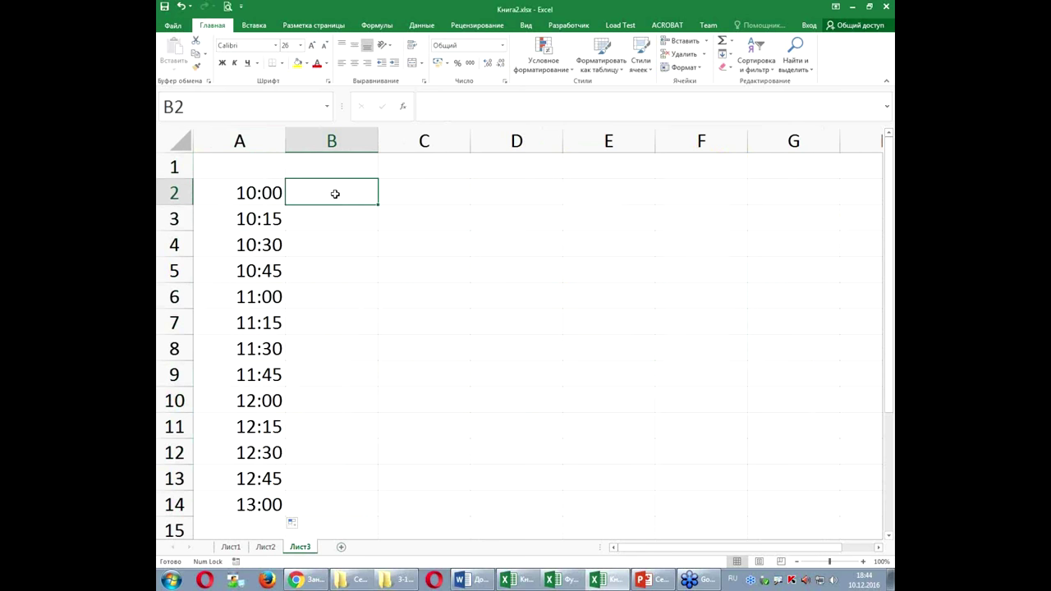
text(=ес)
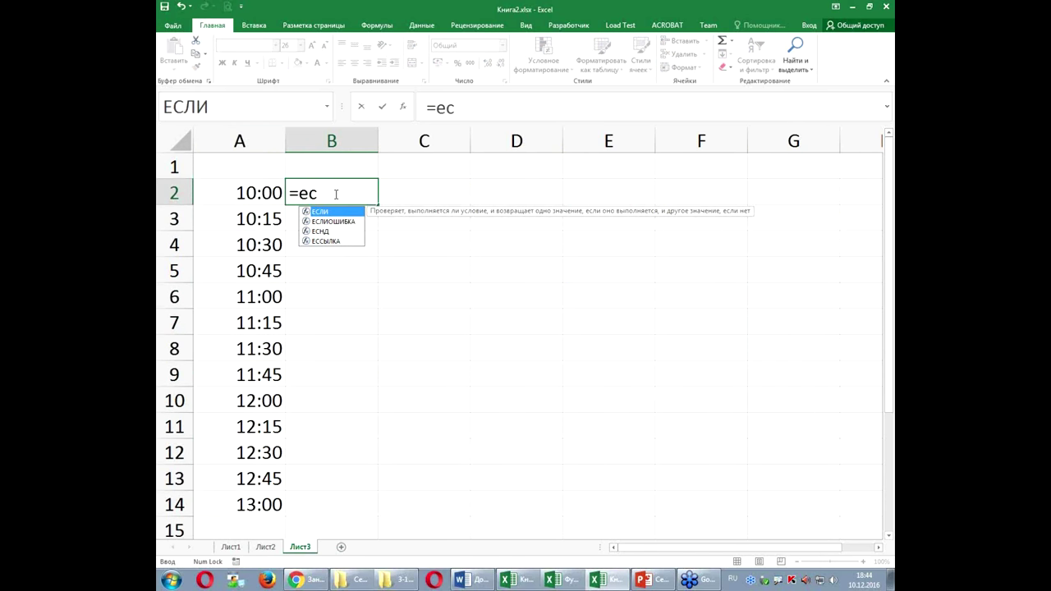
key(Tab)
click(230, 191)
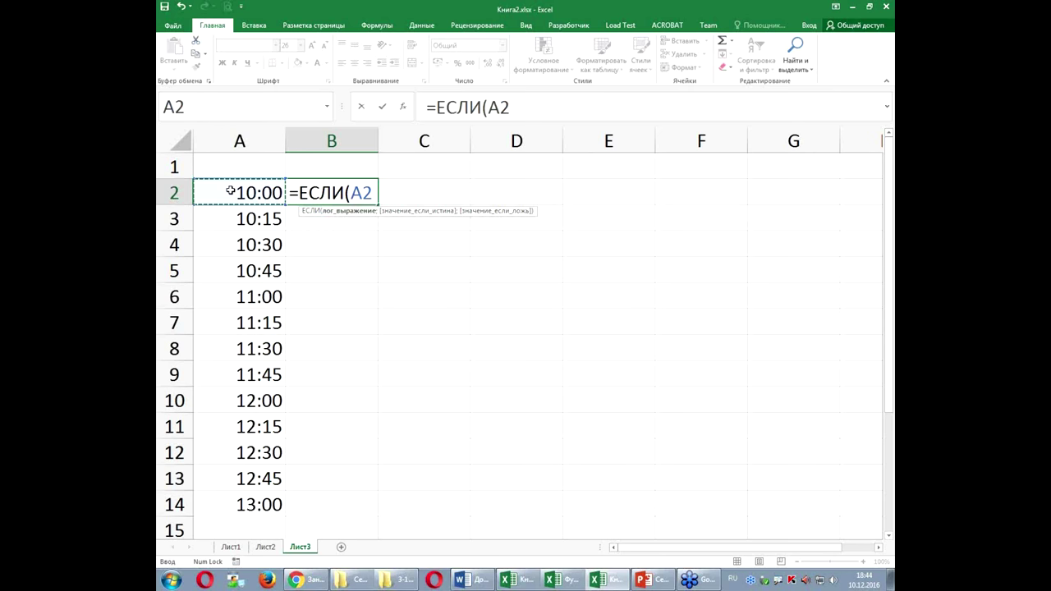
text(<=)
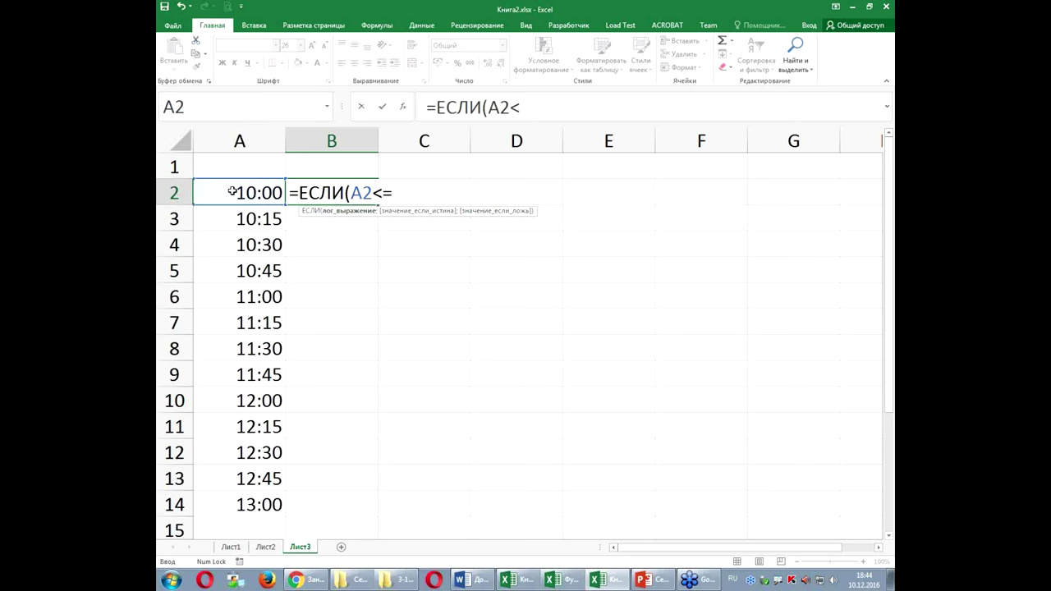
text(10:)
text(00)
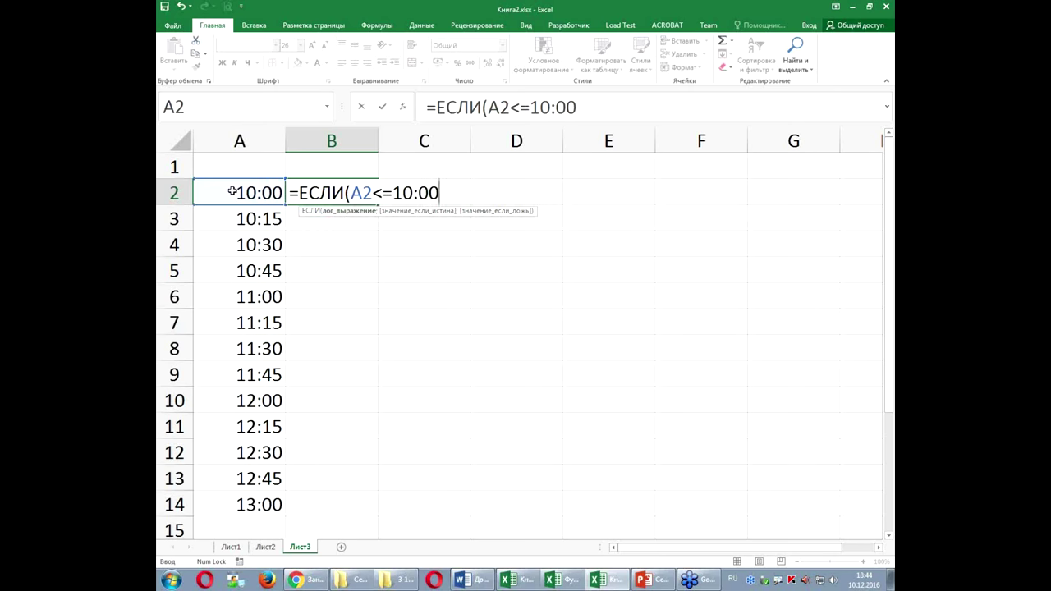
text(;)
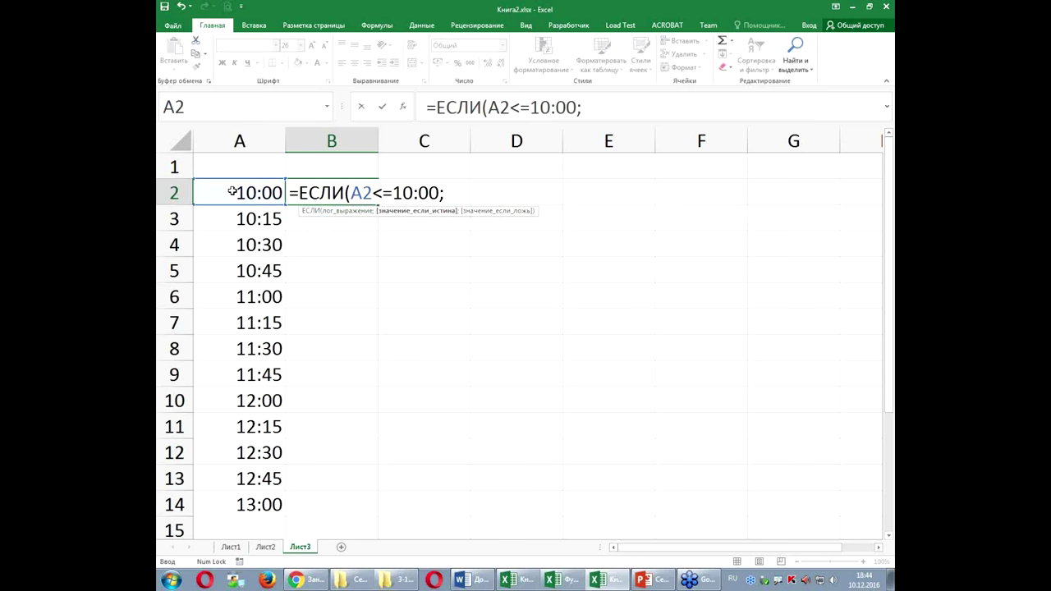
key(BackSpace)
key(BackSpace)
key(BackSpace)
key(BackSpace)
key(BackSpace)
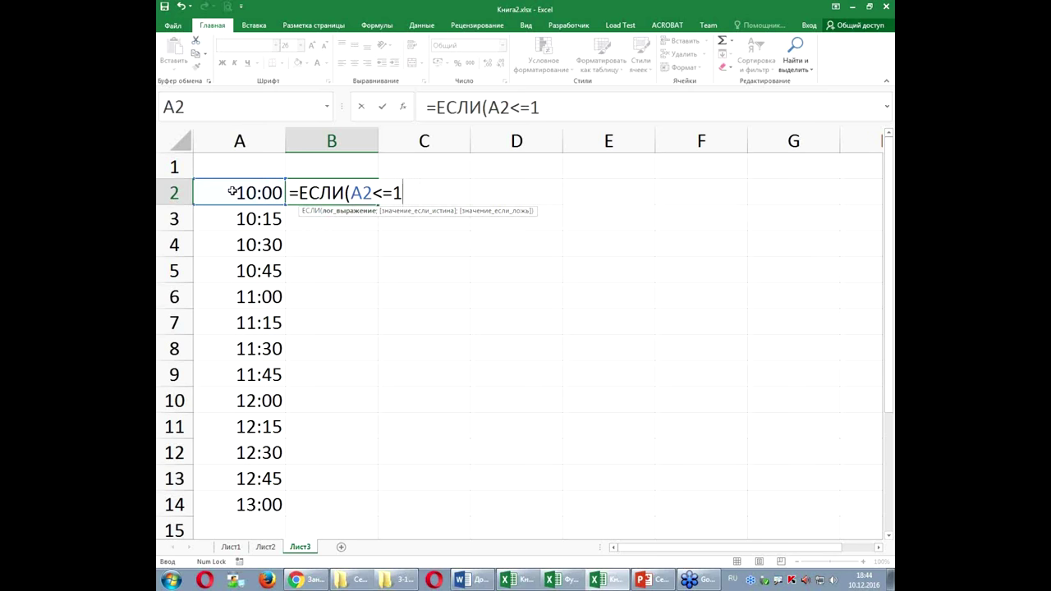
text(№)
key(BackSpace)
text(3)
key(BackSpace)
text(1)
text(:30)
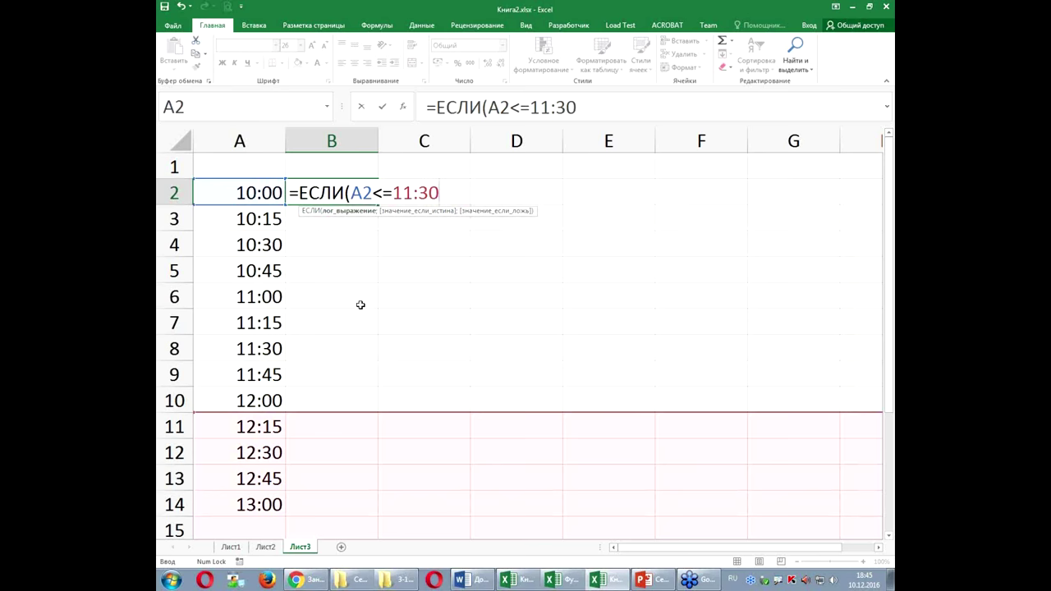
scroll(360, 302, down, 1)
scroll(361, 305, down, 2)
scroll(360, 304, down, 3)
scroll(358, 304, down, 1)
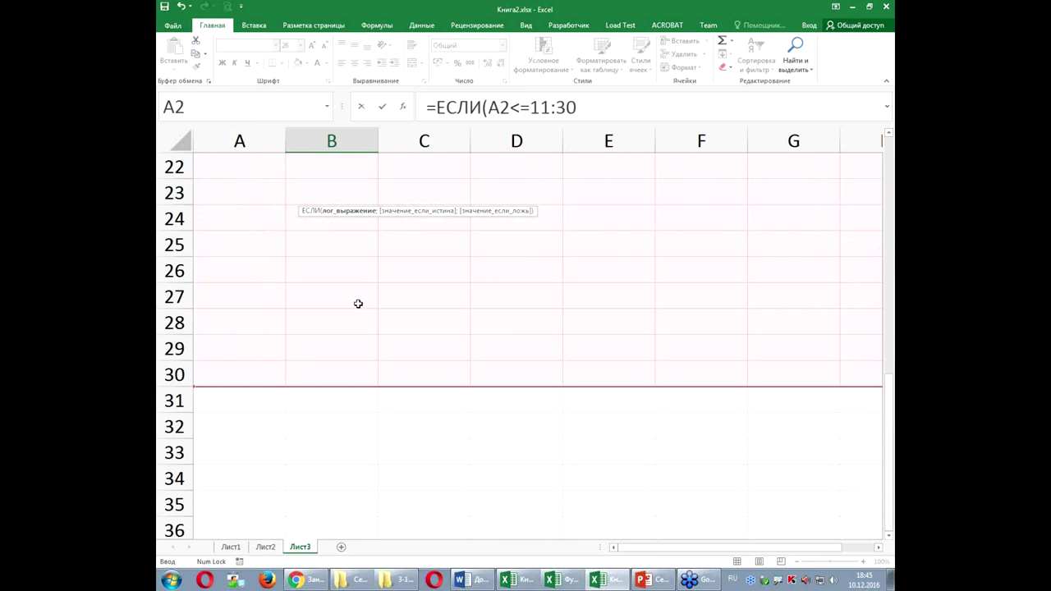
scroll(358, 304, up, 7)
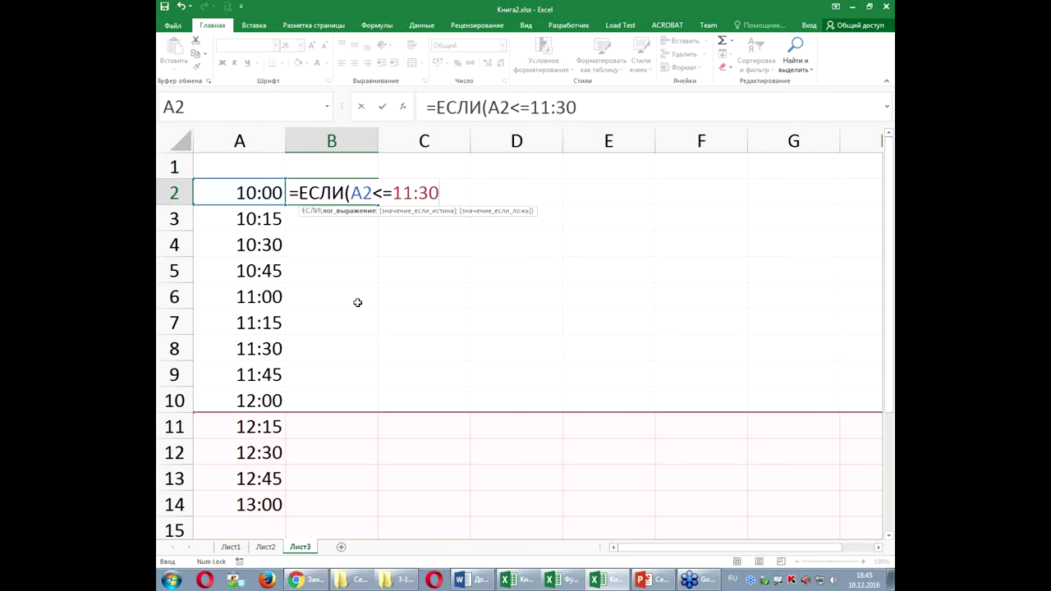
key(Escape)
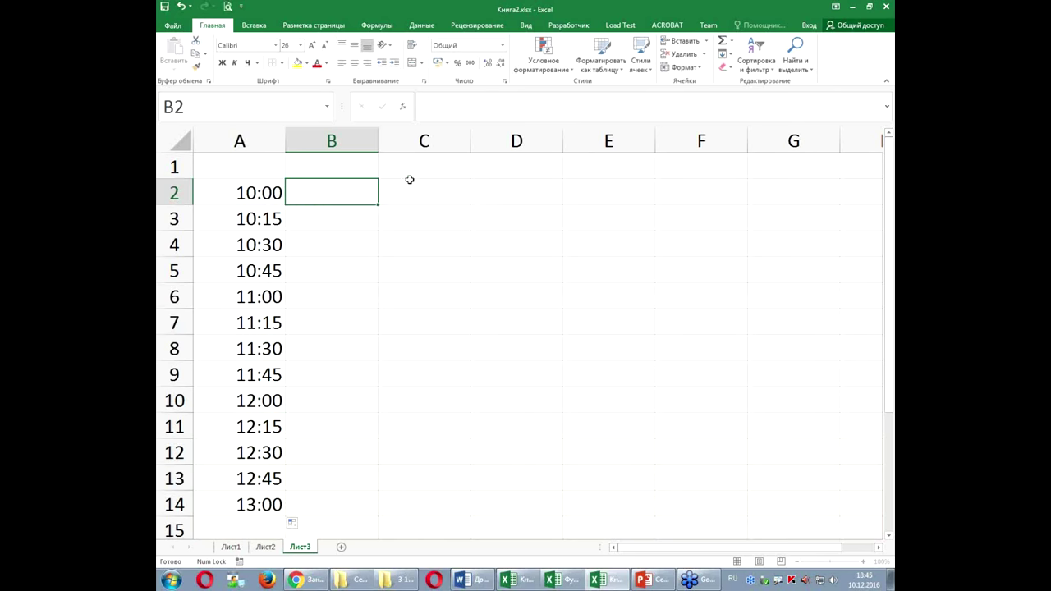
Switch A8 to General format so 11:30 shows as 0,479167.
click(343, 164)
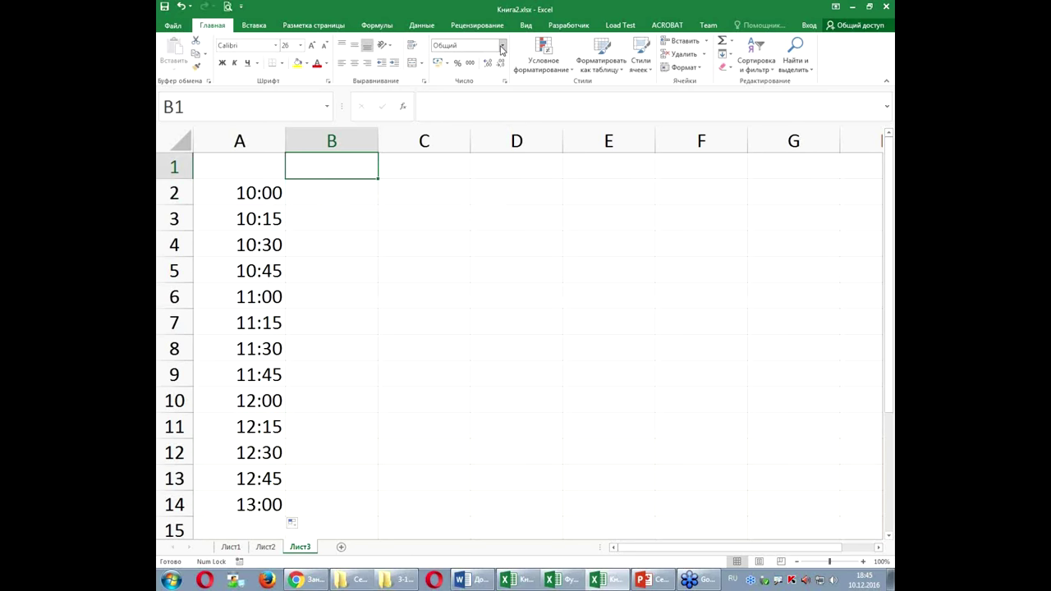
click(223, 350)
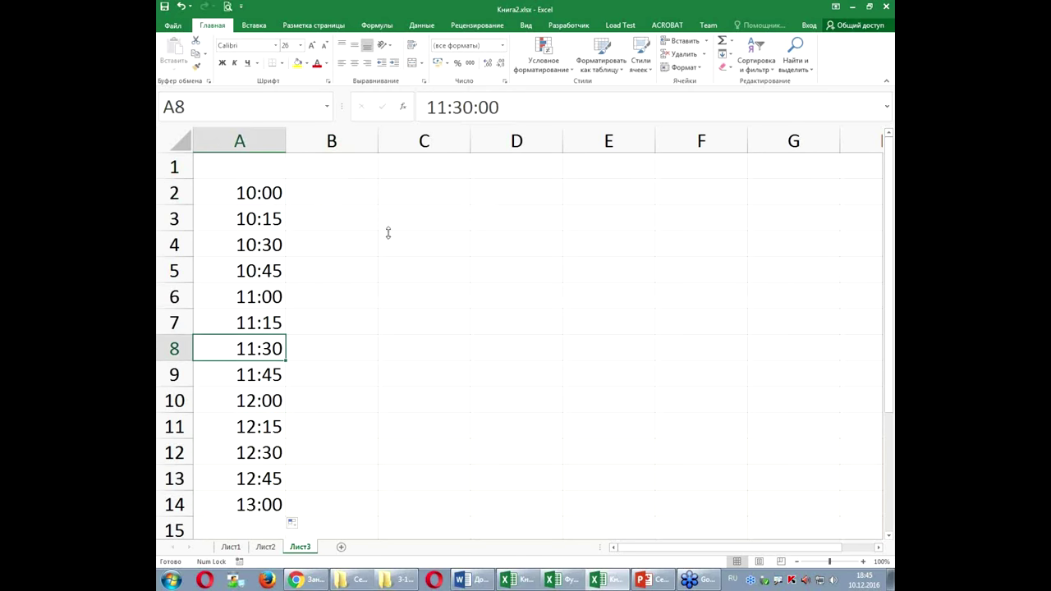
click(502, 46)
click(493, 70)
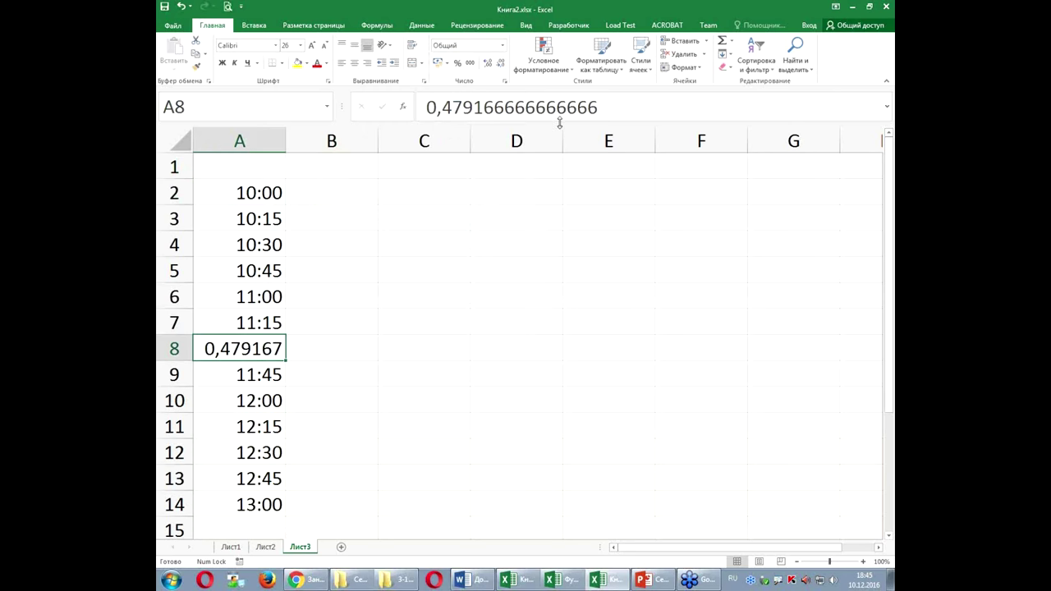
drag(601, 106, 423, 106)
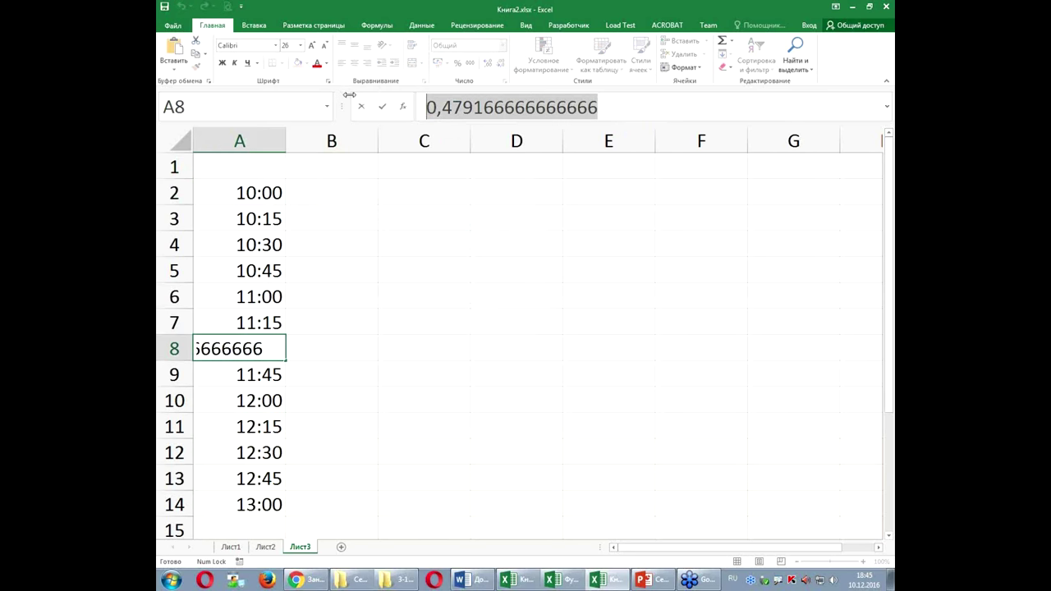
key(Escape)
Confirm A8 stays General and select its full stored value in the formula bar.
click(345, 375)
click(246, 347)
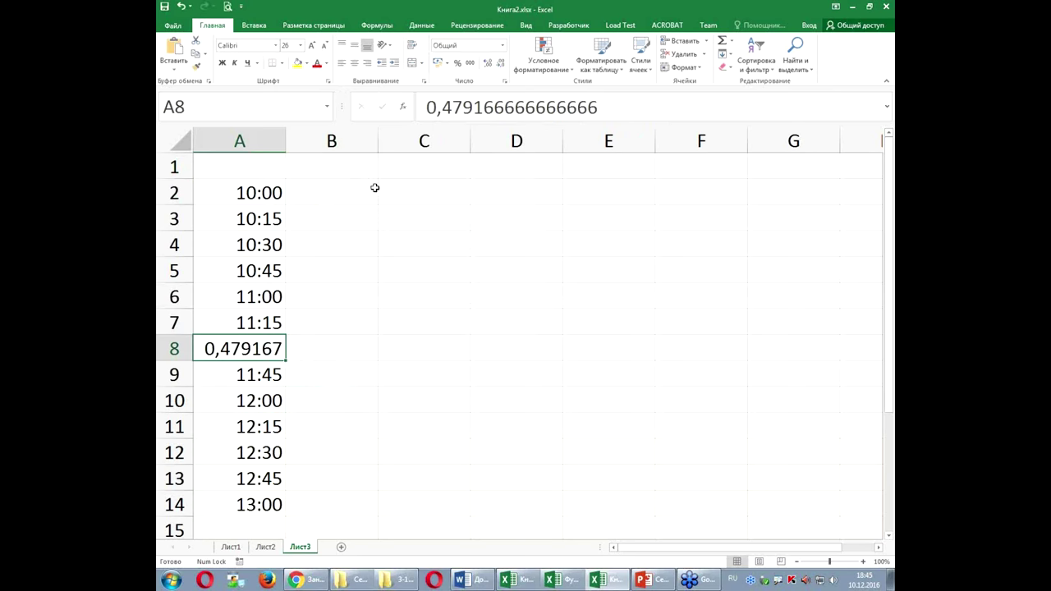
click(502, 50)
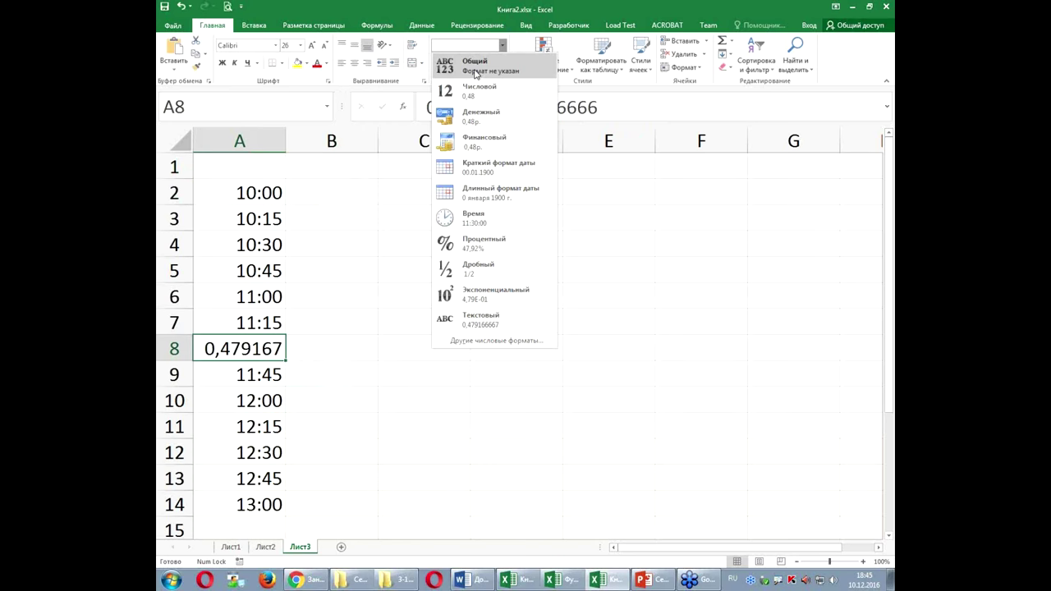
click(481, 66)
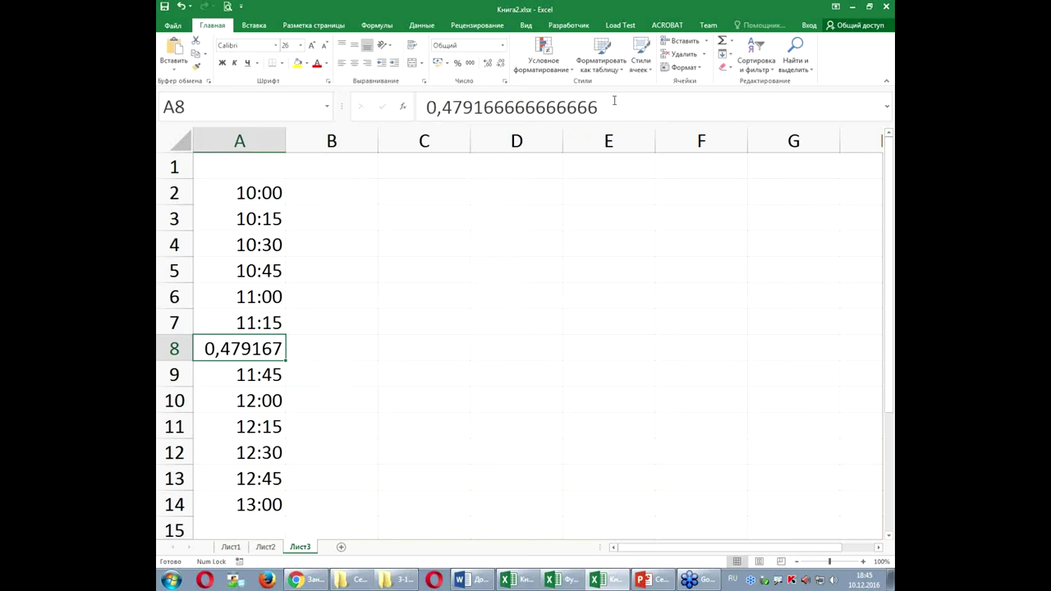
drag(601, 106, 301, 112)
key(Escape)
click(345, 197)
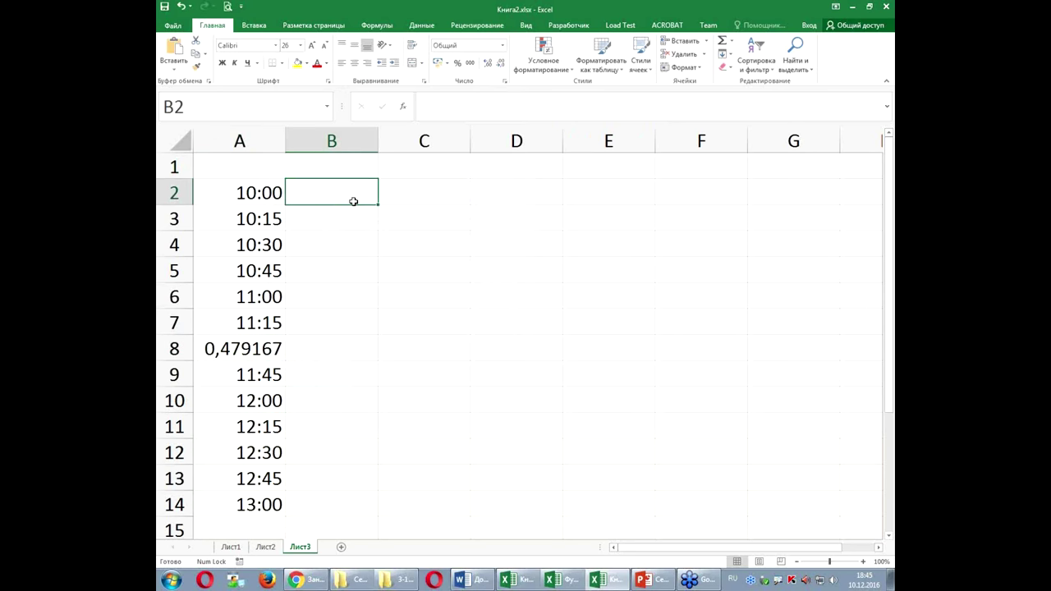
text(=)
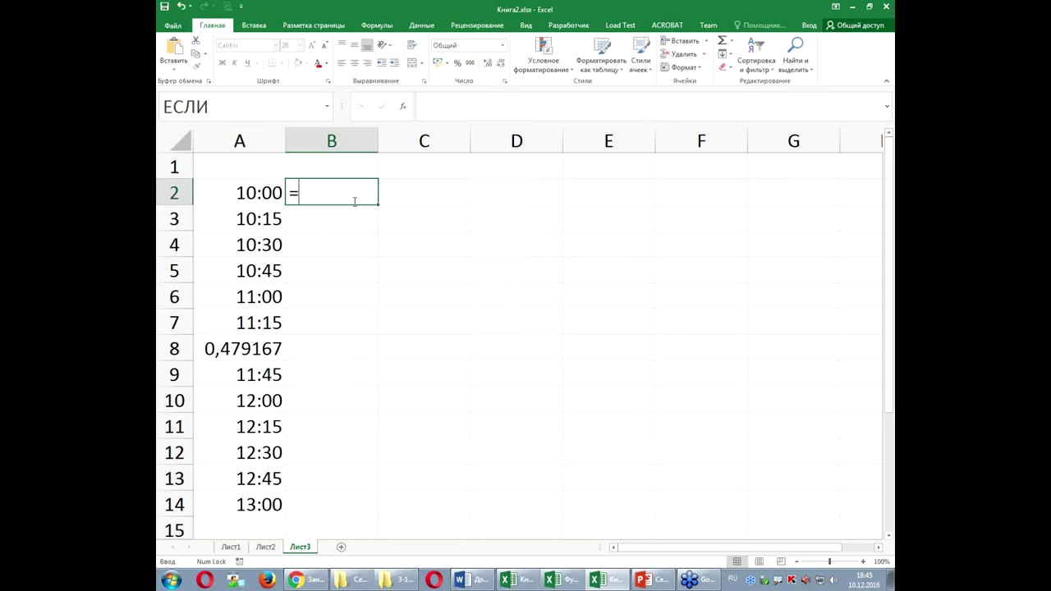
text(ес)
key(Tab)
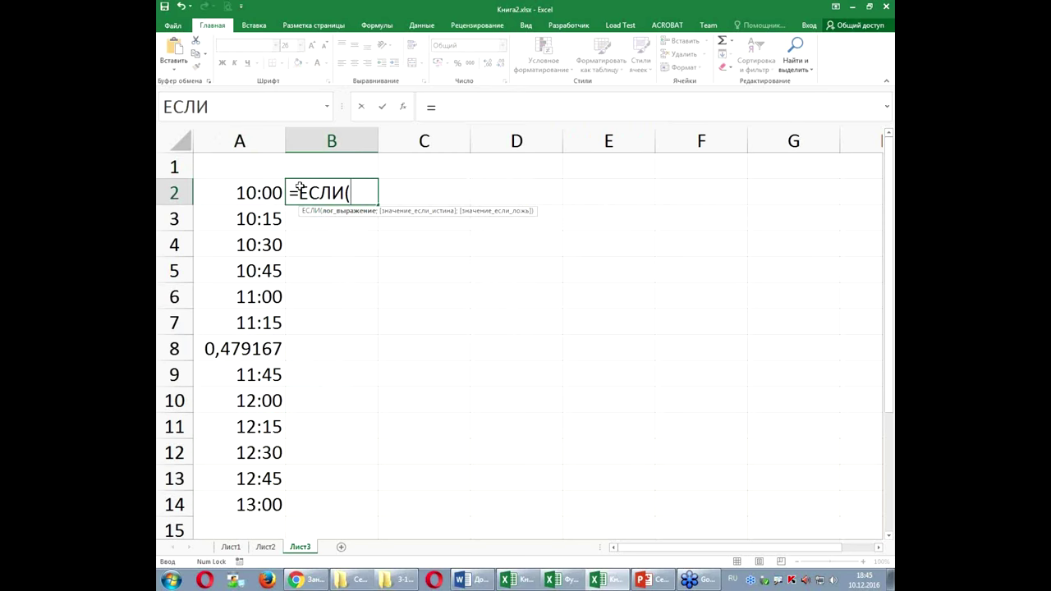
click(227, 193)
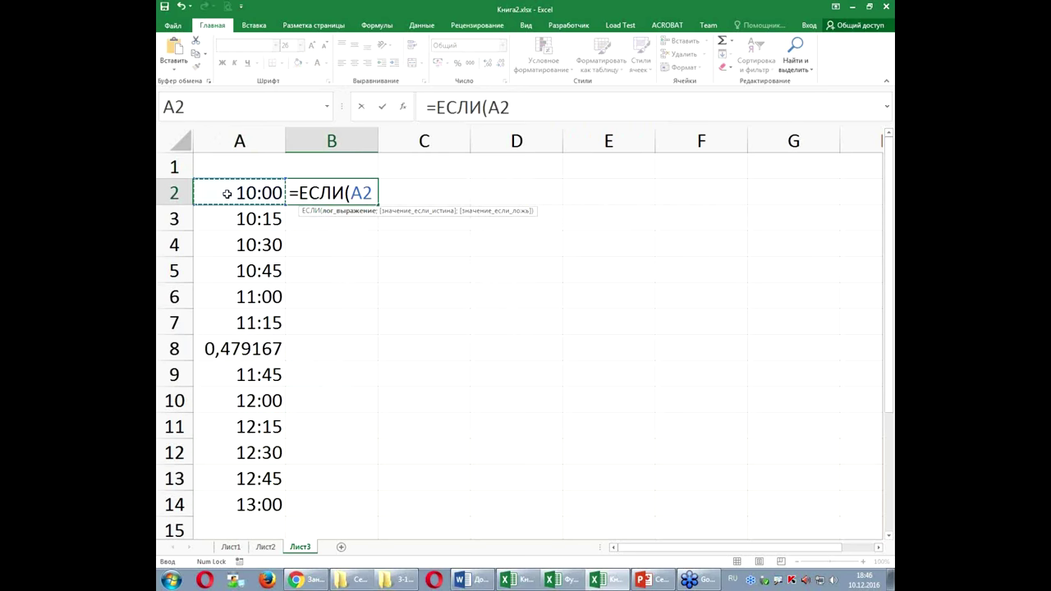
text(<=)
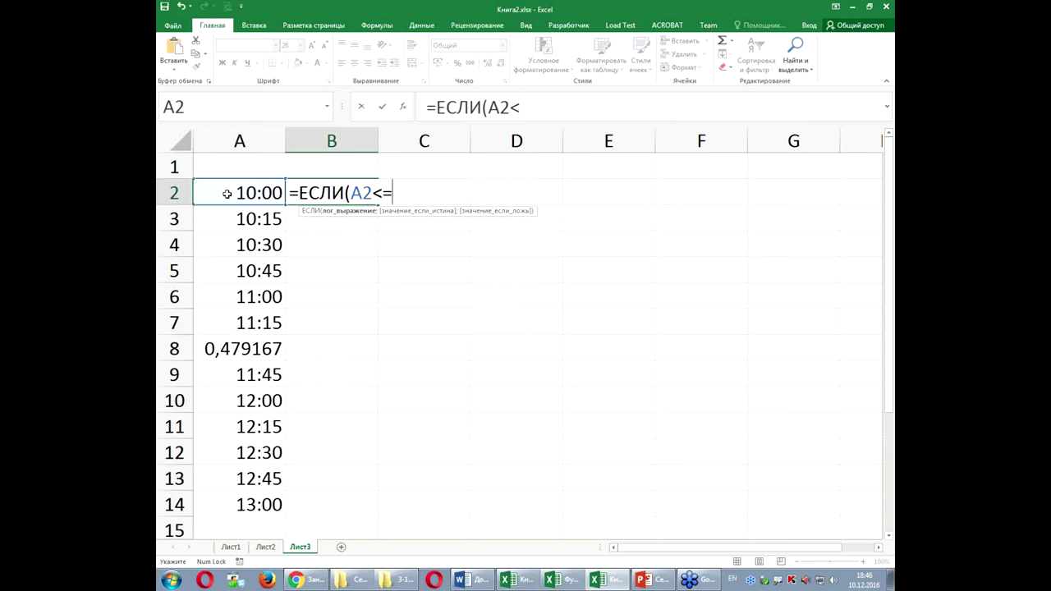
key(ctrl+v)
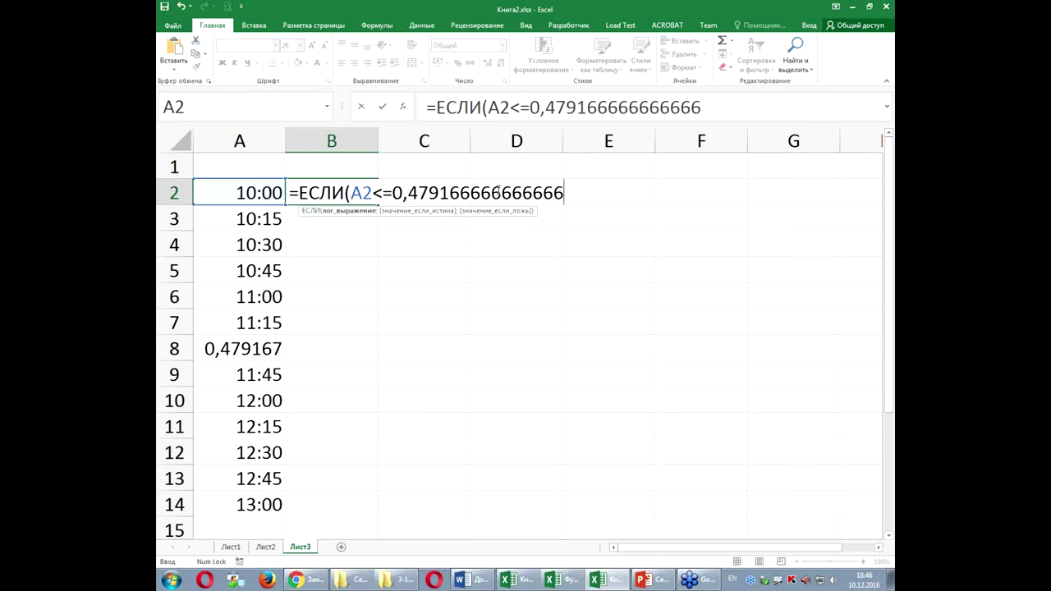
text(^)
text(")
text(")
key(alt+shift)
text(М)
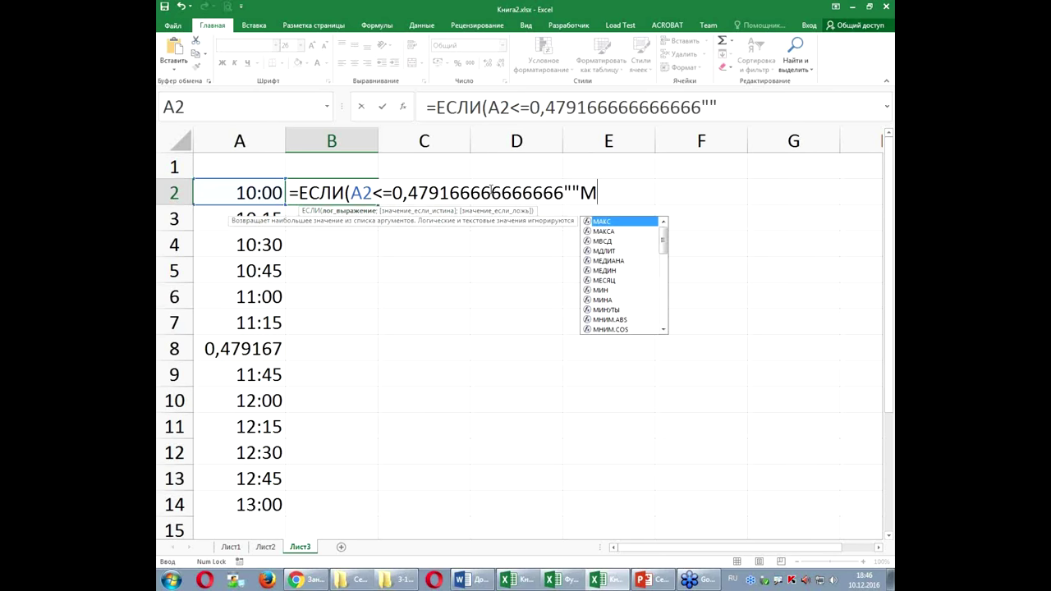
text(олоде)
text(ц")
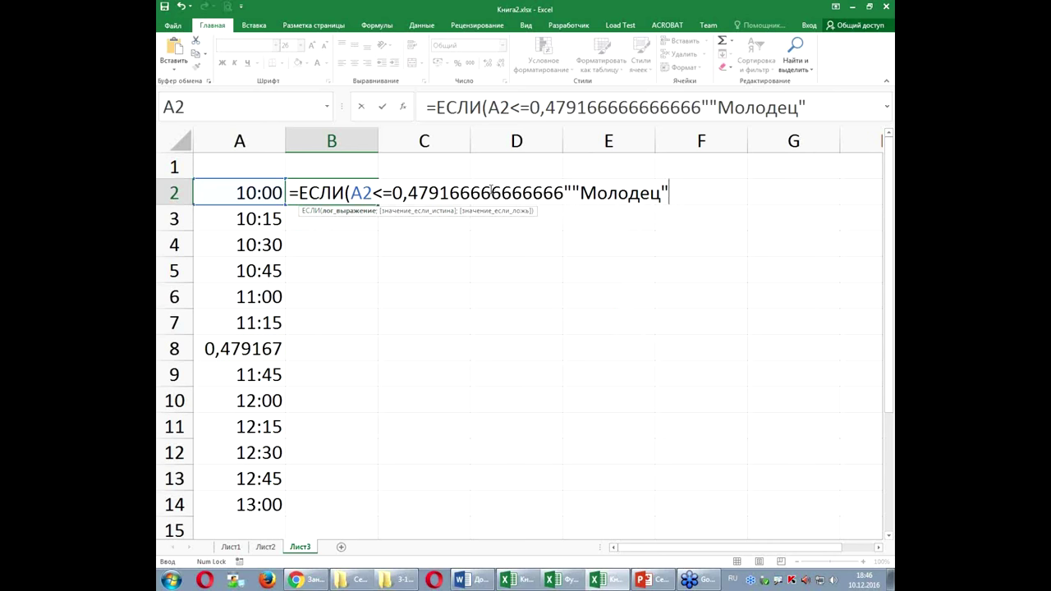
Fix the stray quote, add the "" else-branch, and fill B2 down to B14.
click(572, 192)
key(BackSpace)
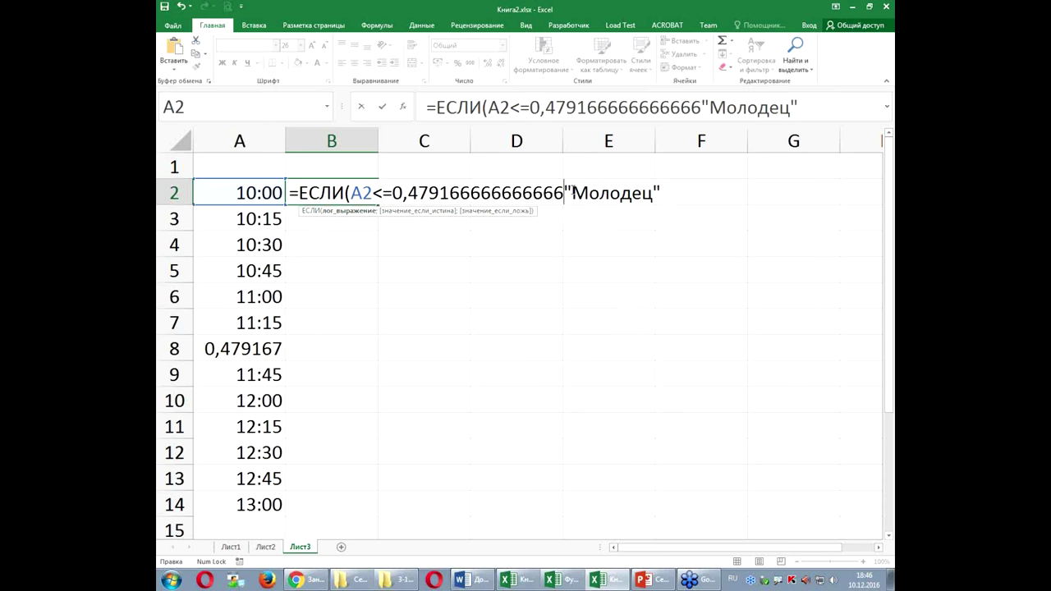
text(;)
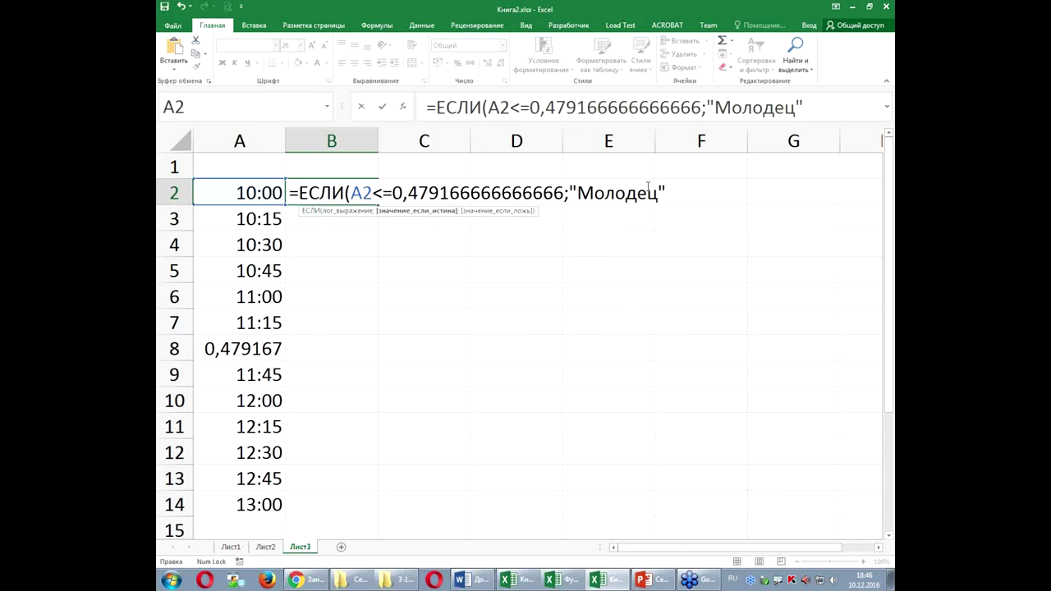
text(;)
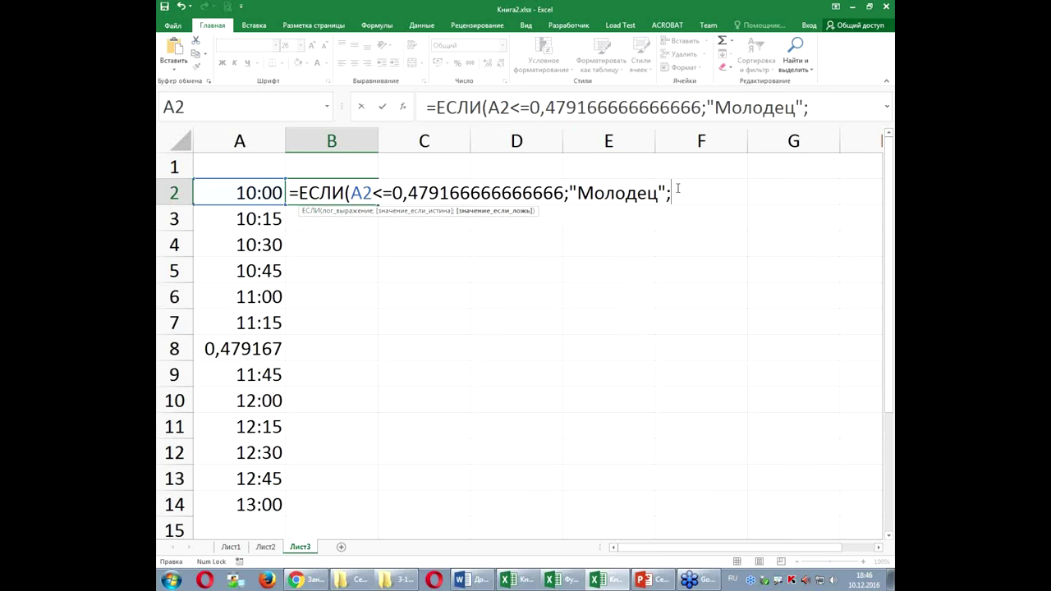
text("")
text(()
text())
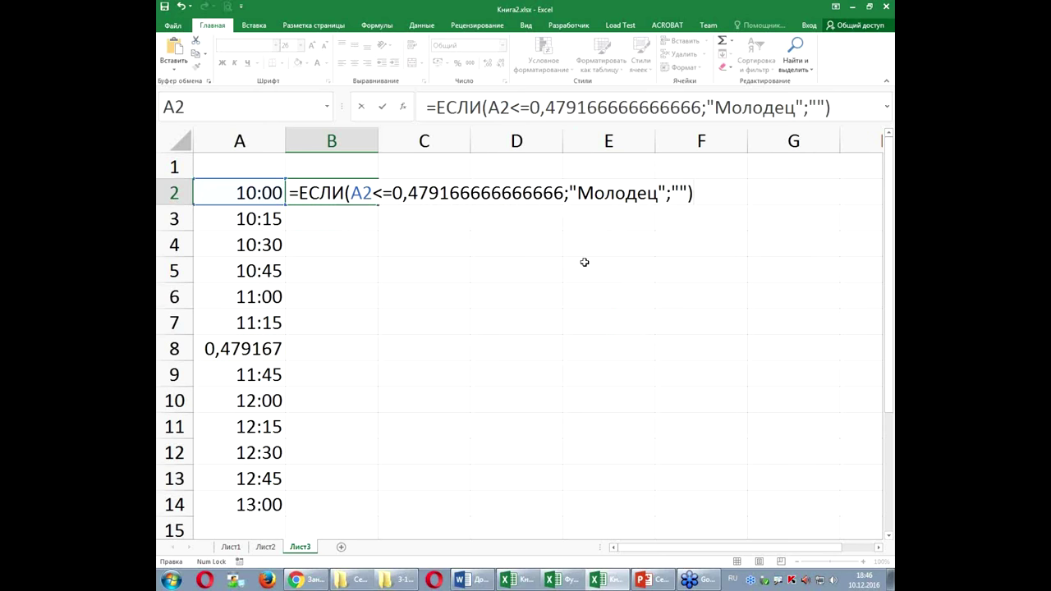
key(ctrl+Return)
drag(378, 204, 373, 509)
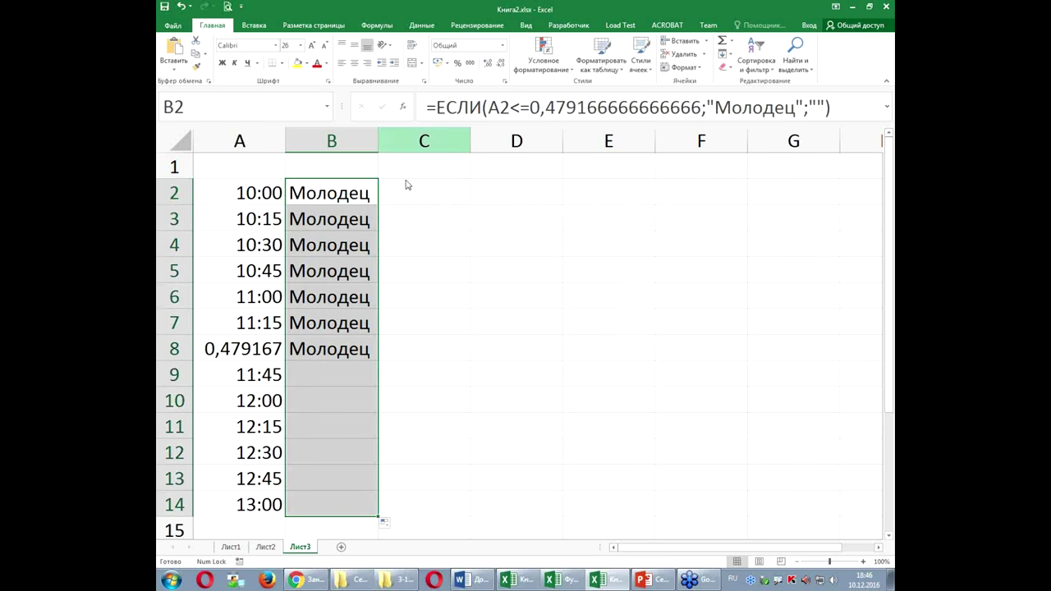
Widen column B to fit Молодец and give A8 A7's time format so it shows 11:30.
drag(378, 142, 402, 141)
click(248, 353)
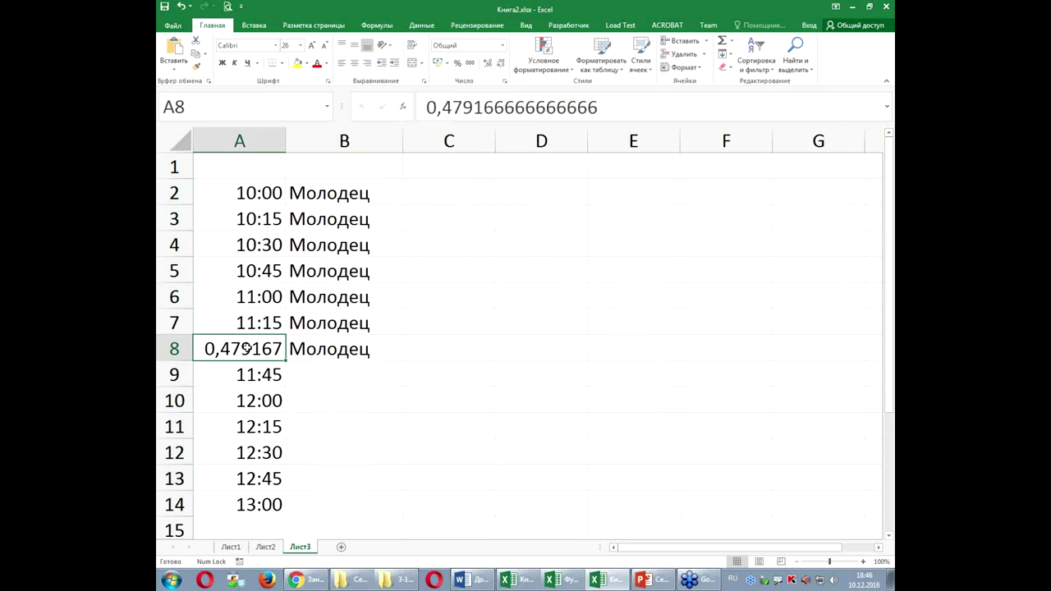
click(259, 322)
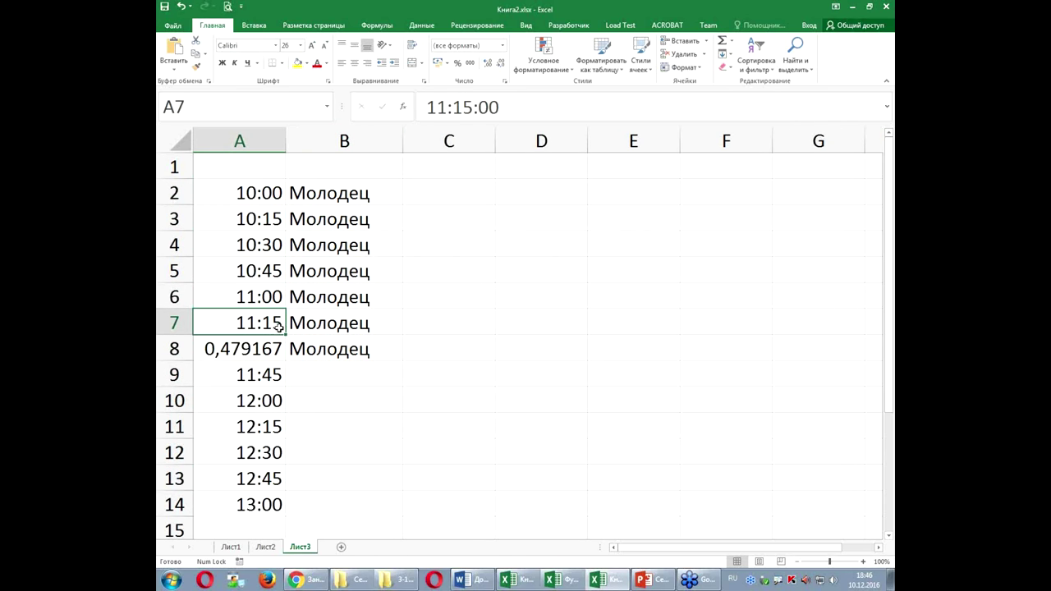
click(195, 65)
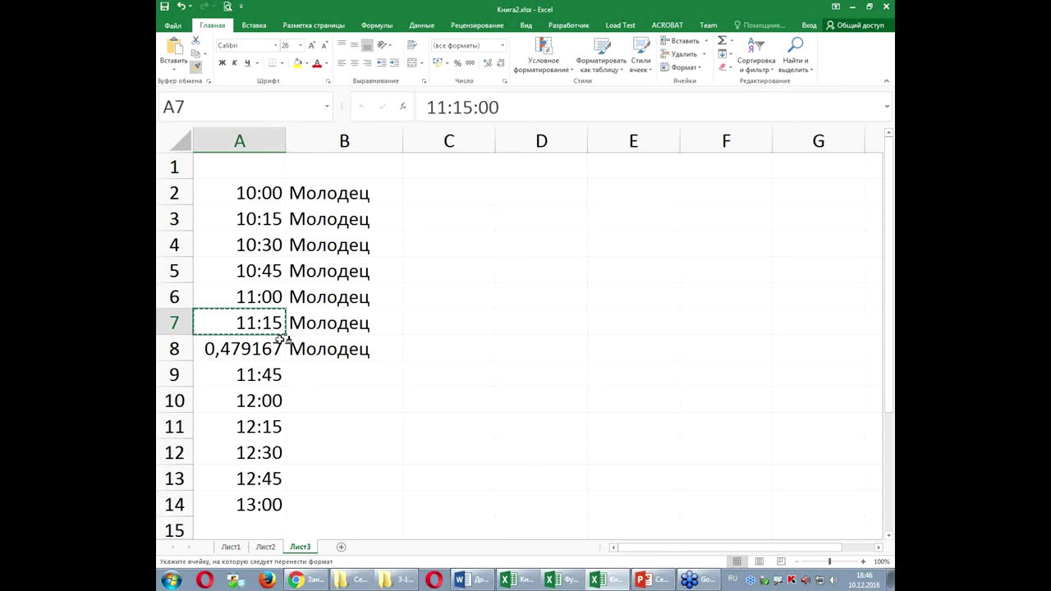
click(268, 348)
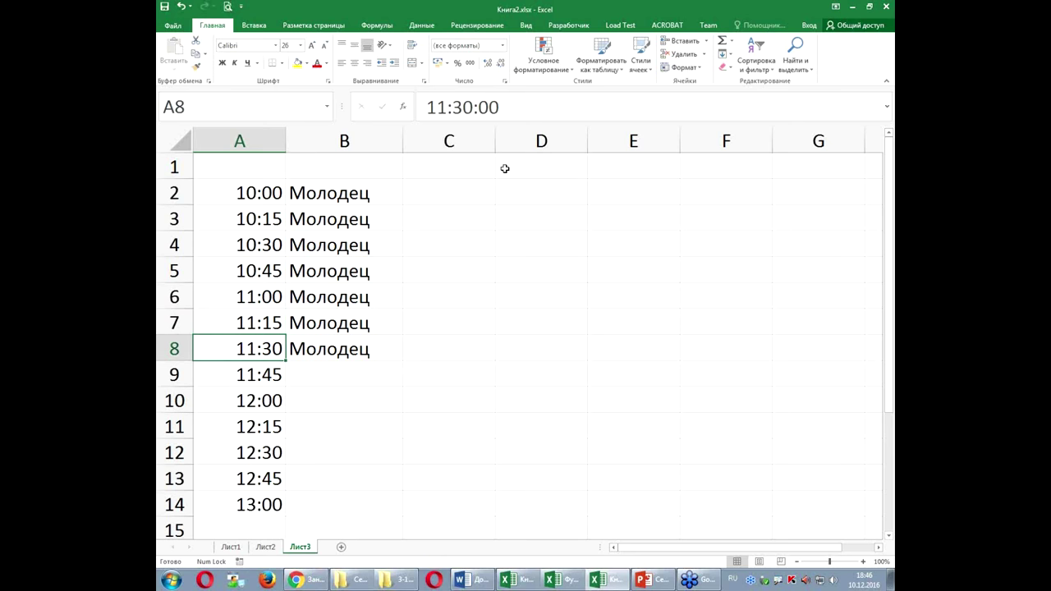
click(534, 168)
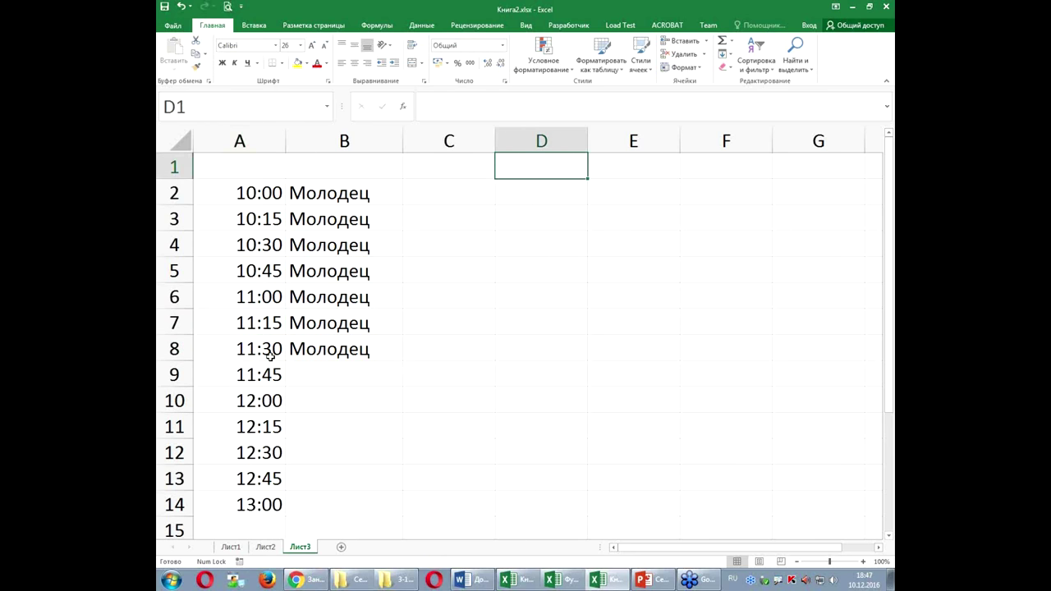
Copy B2's formula text from the formula bar and paste it into C2.
click(354, 202)
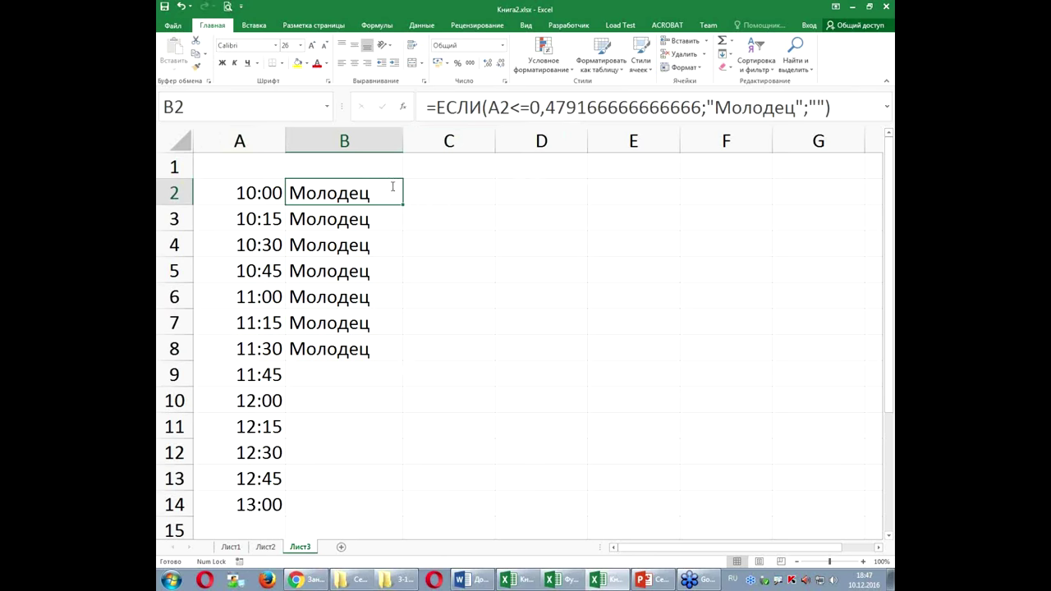
mouse_move(836, 94)
mouse_down()
mouse_move(458, 115)
mouse_move(380, 107)
mouse_up()
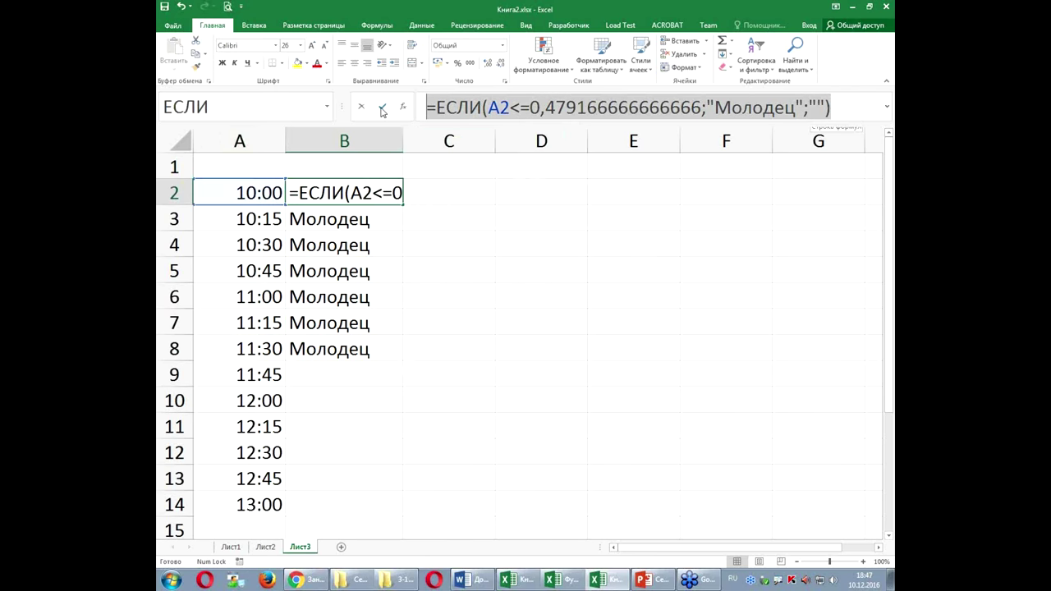
click(382, 107)
click(461, 187)
key(ctrl+v)
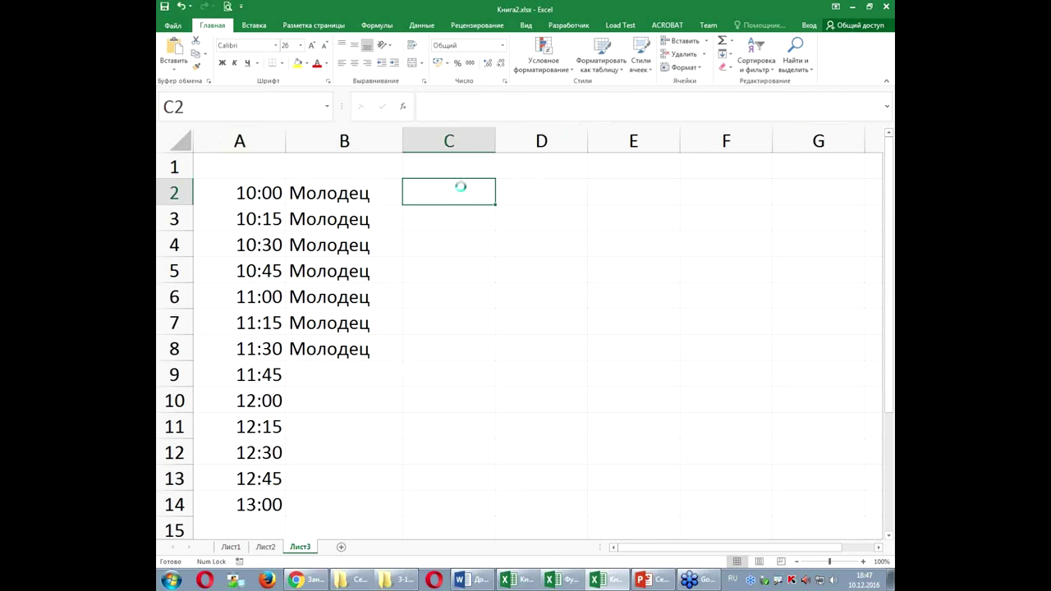
Copy the 11:30 time from A8 into the threshold cell E1.
click(622, 165)
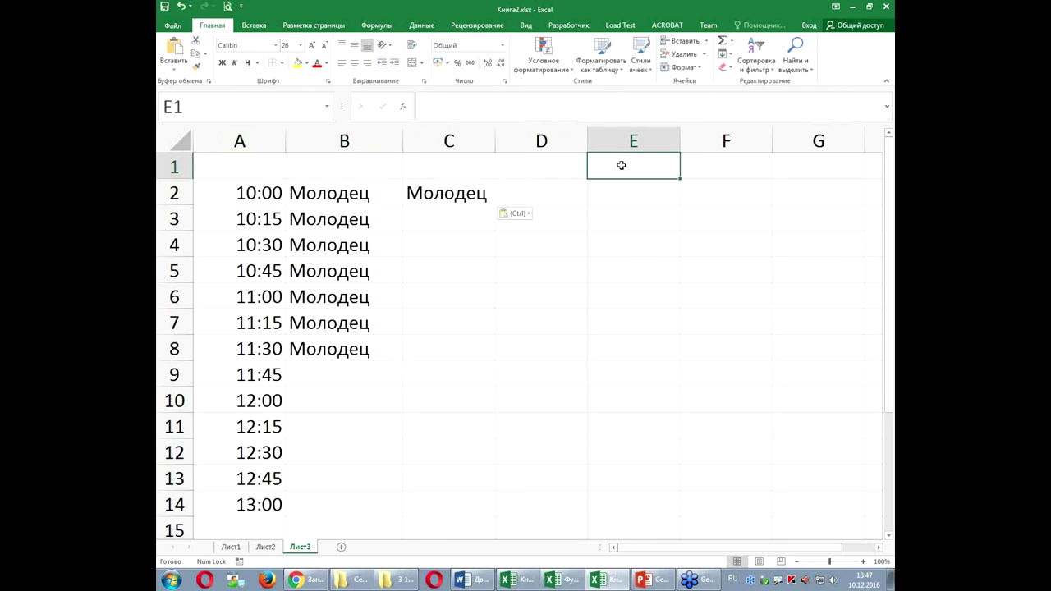
click(239, 352)
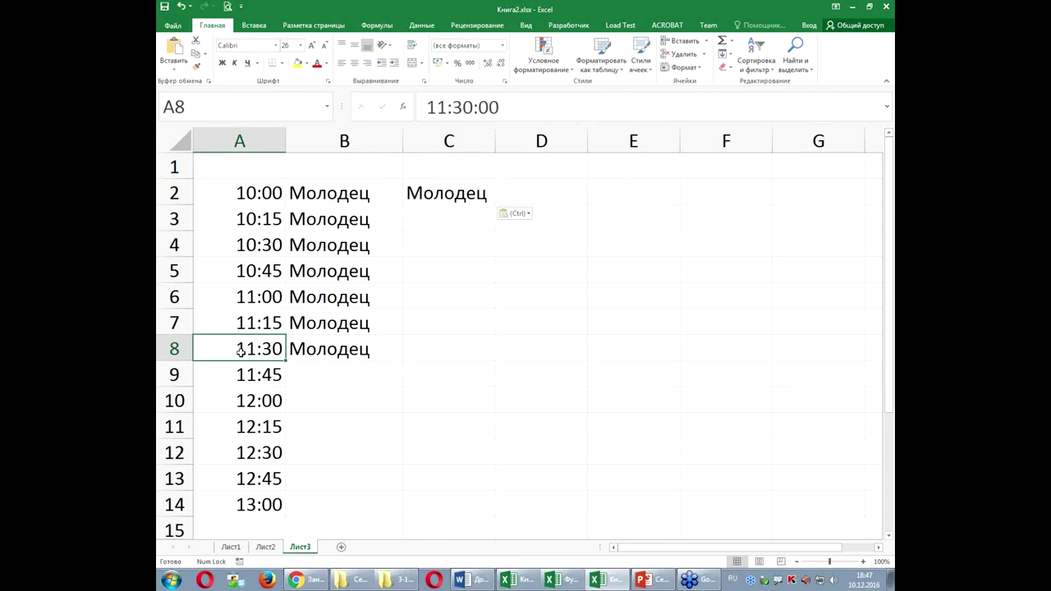
key(ctrl+c)
click(626, 161)
key(ctrl+v)
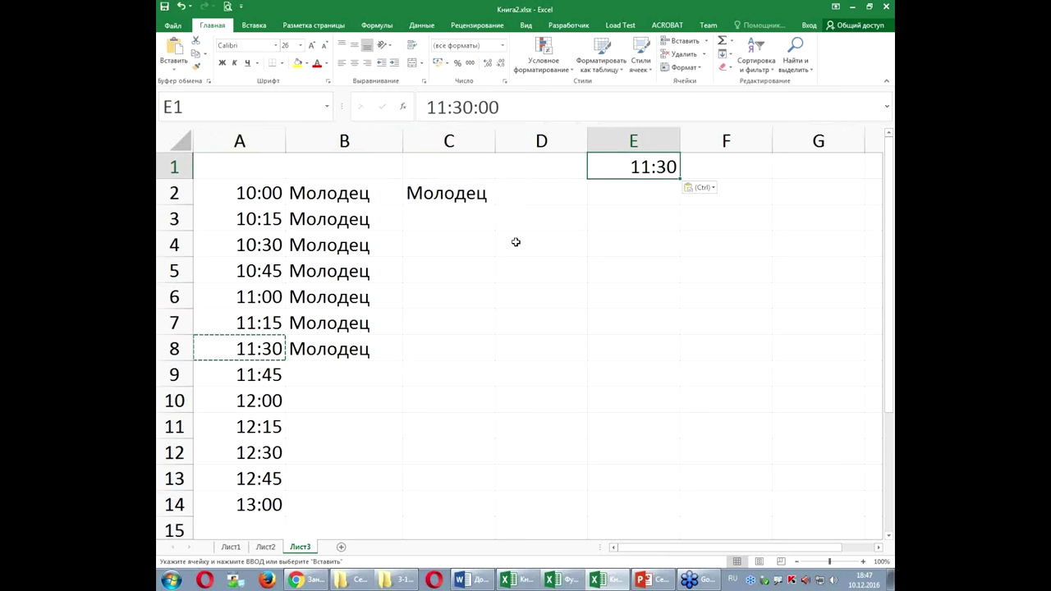
Replace C2's hard-coded threshold with the absolute reference $E$1.
click(447, 194)
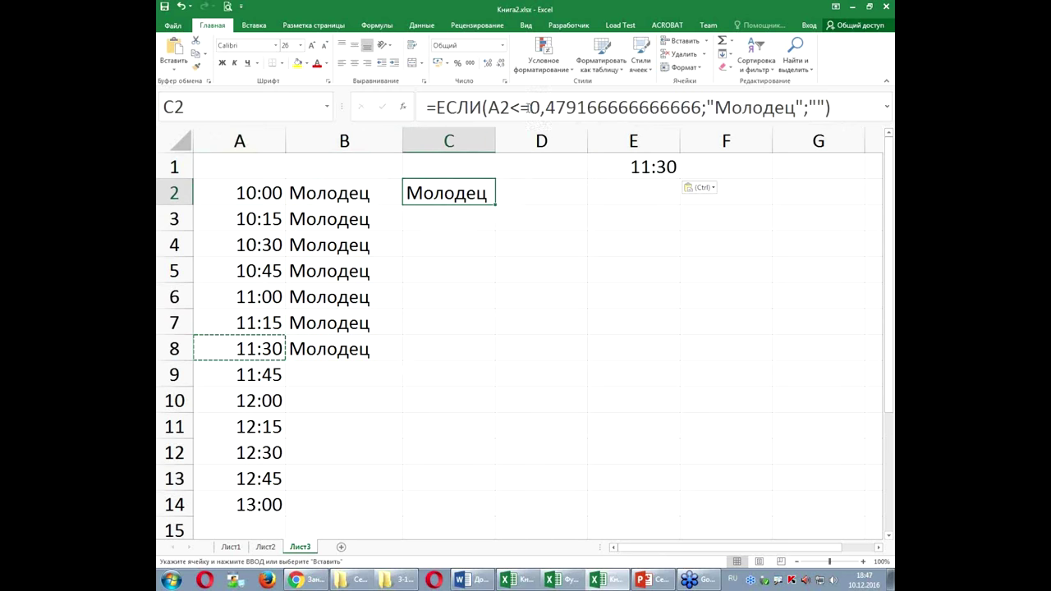
drag(529, 107, 699, 108)
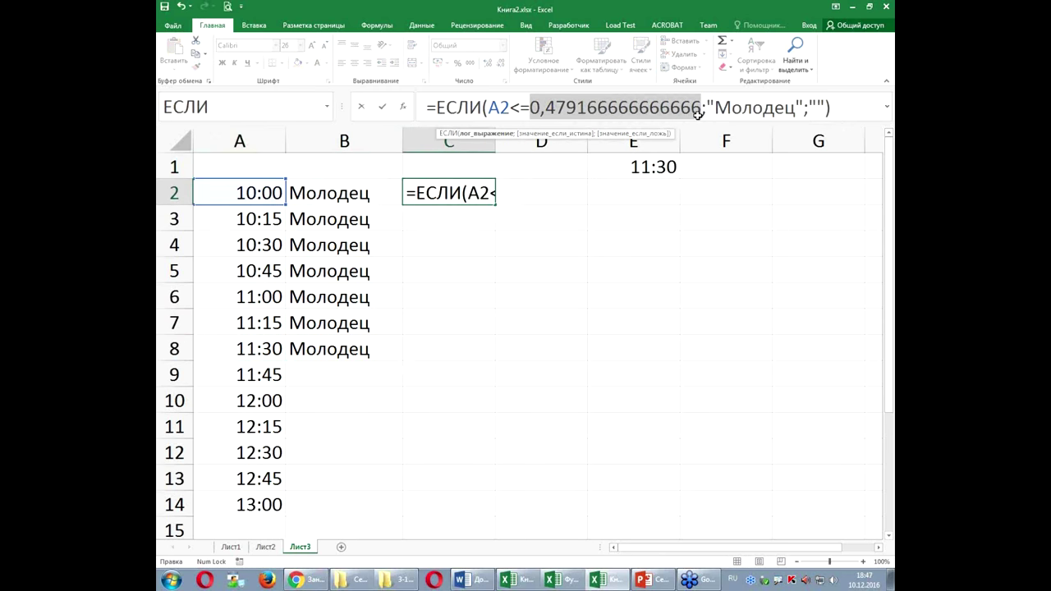
click(644, 172)
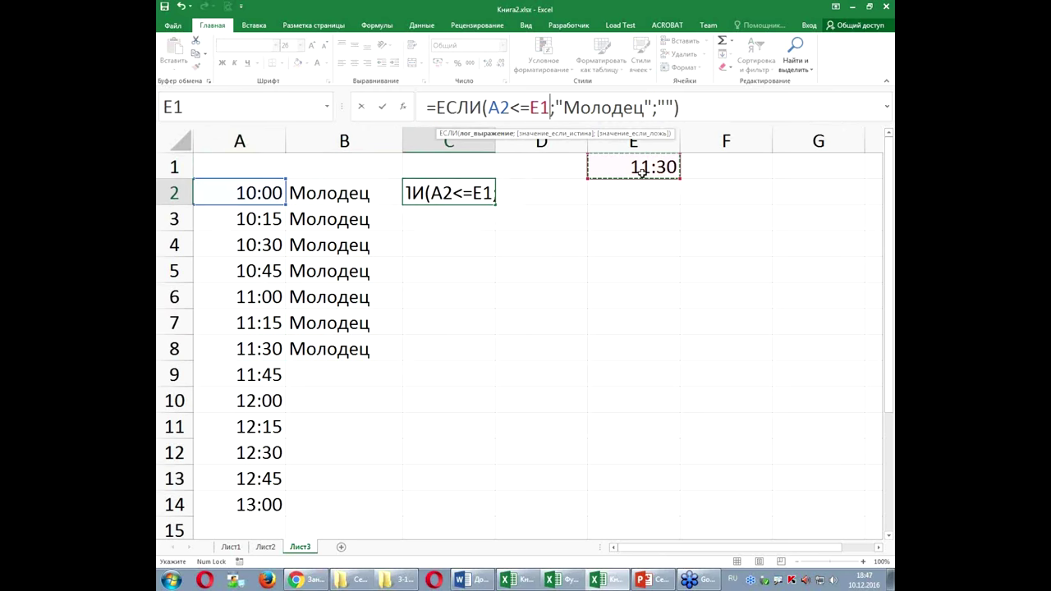
key(F4)
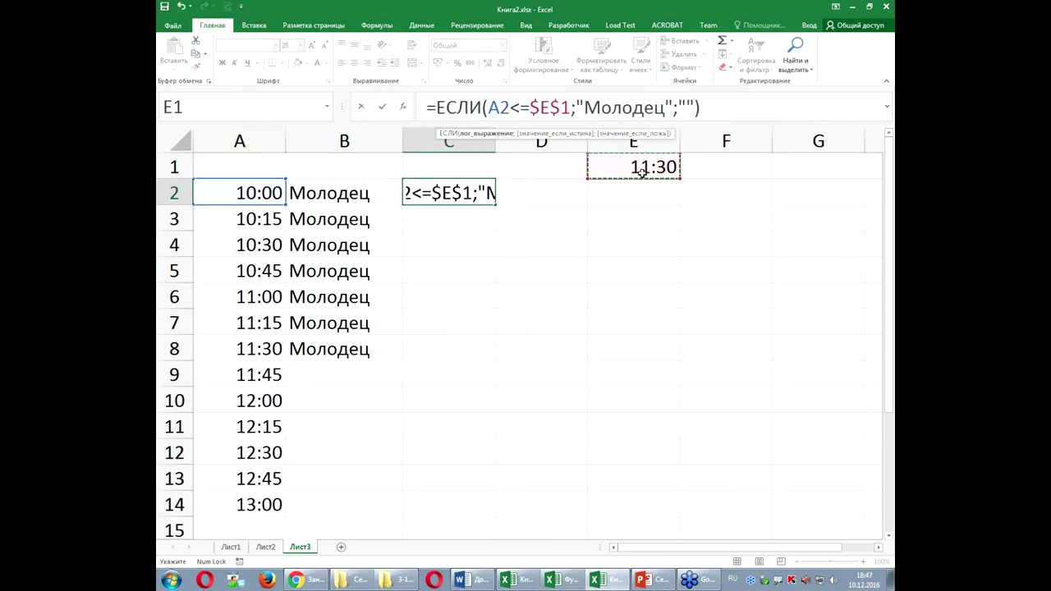
key(ctrl+Return)
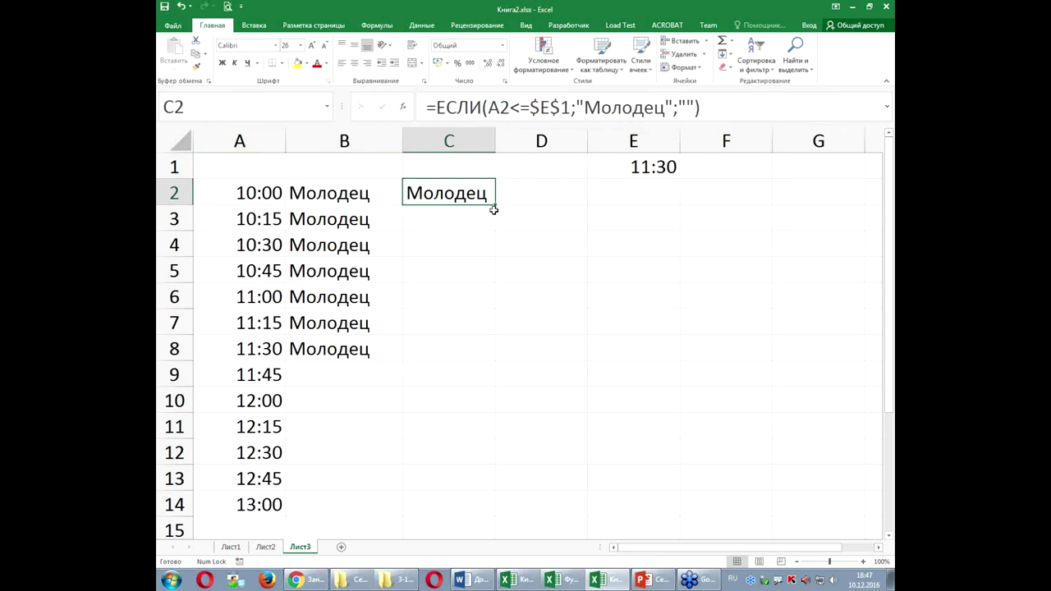
Fill C2's IF formula down to C14 and compare it with column B's formula.
drag(493, 206, 478, 510)
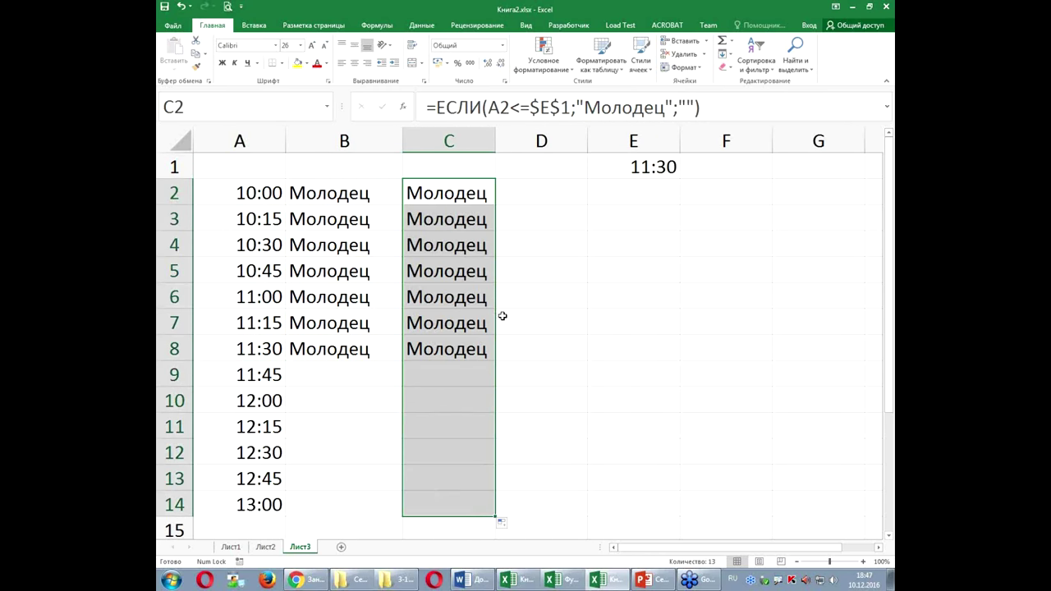
click(323, 197)
click(444, 190)
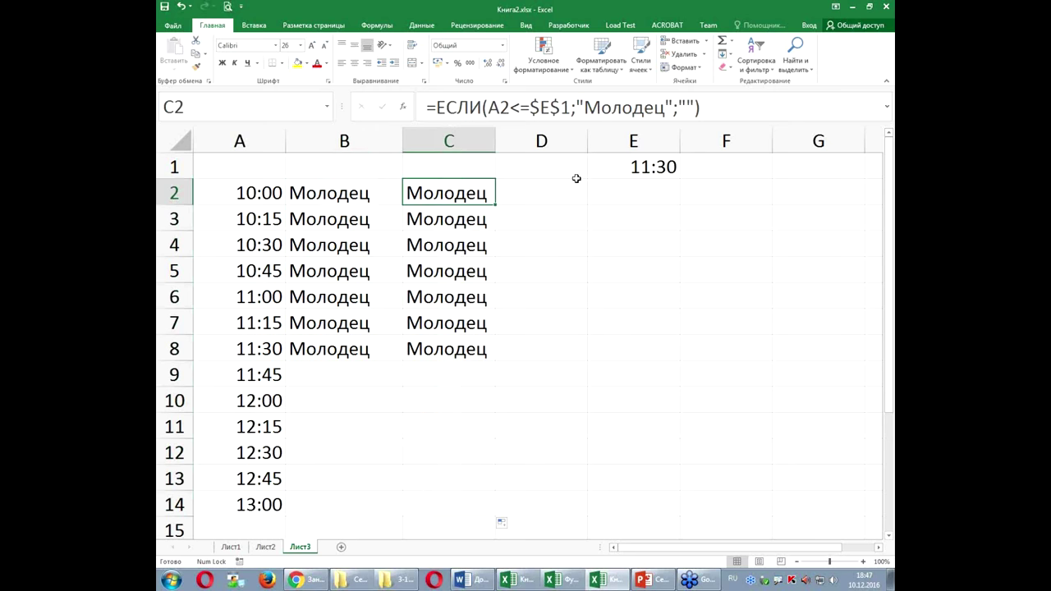
click(645, 170)
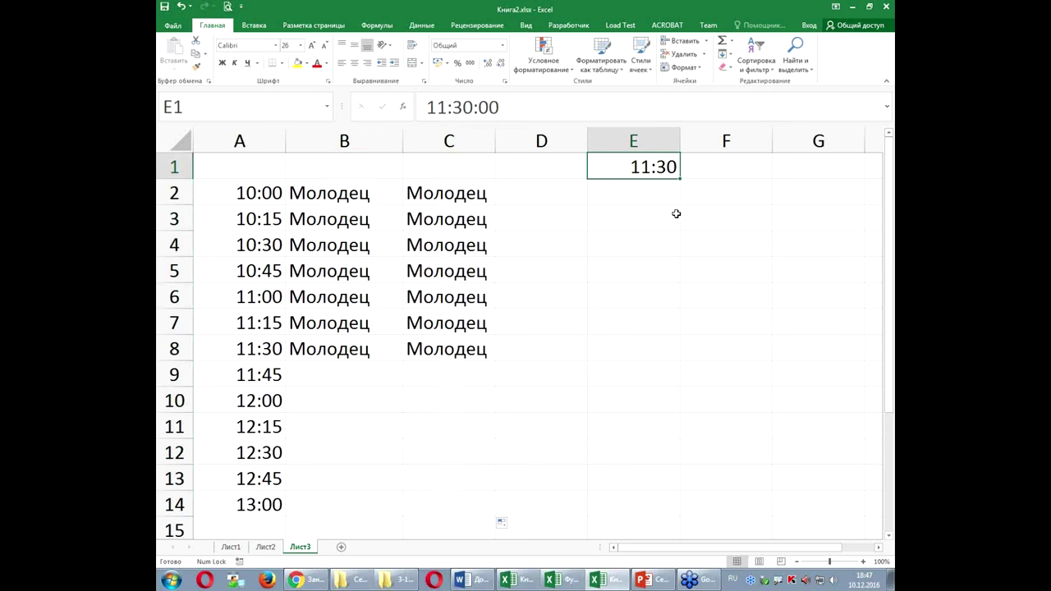
Enter 11:10 in E1, then compare the formulas in B2 and C2.
text(11:)
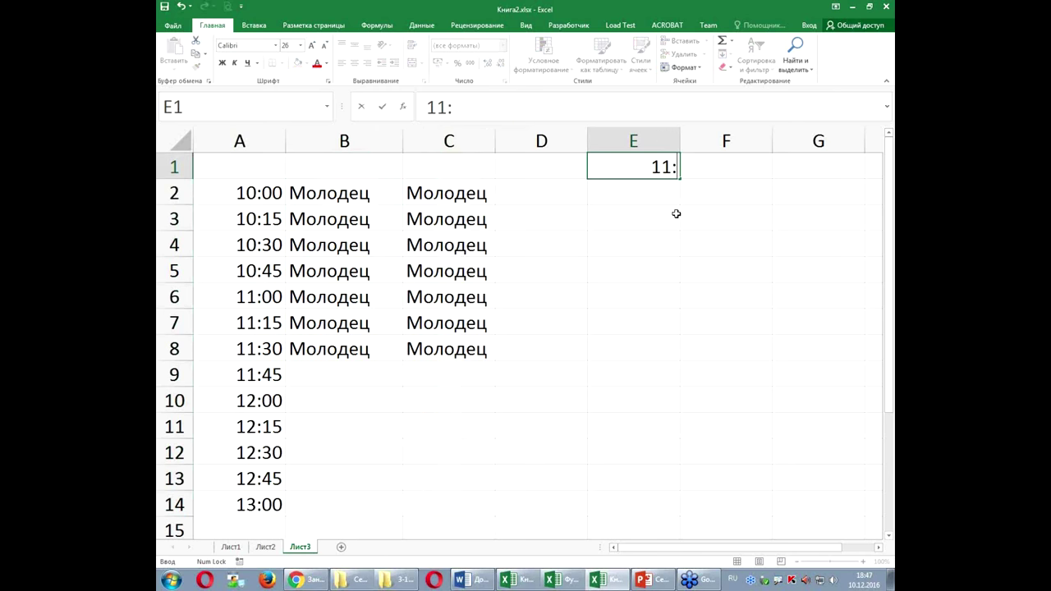
text(10)
key(Return)
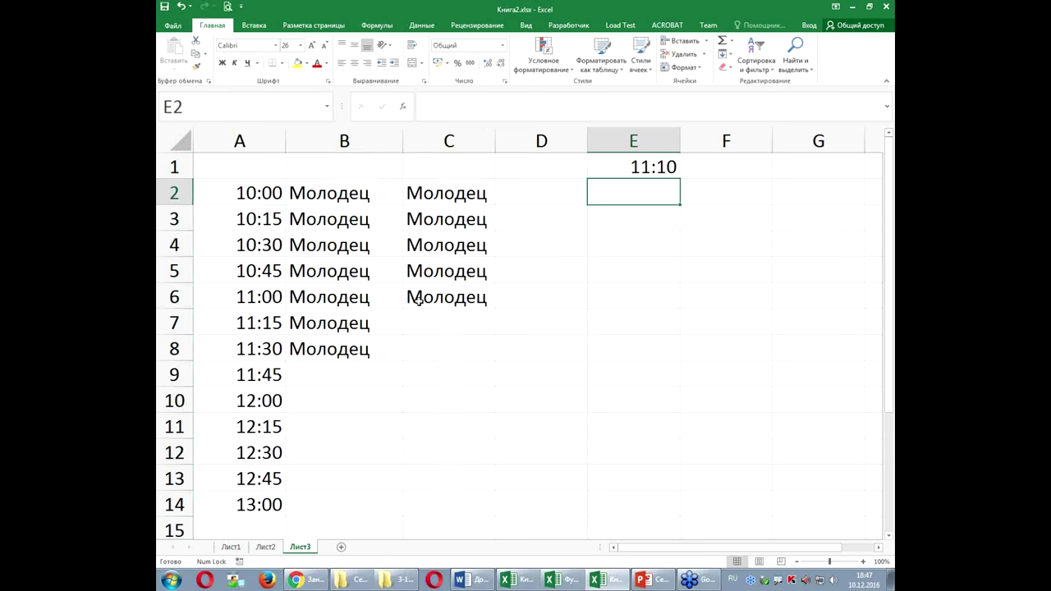
click(345, 197)
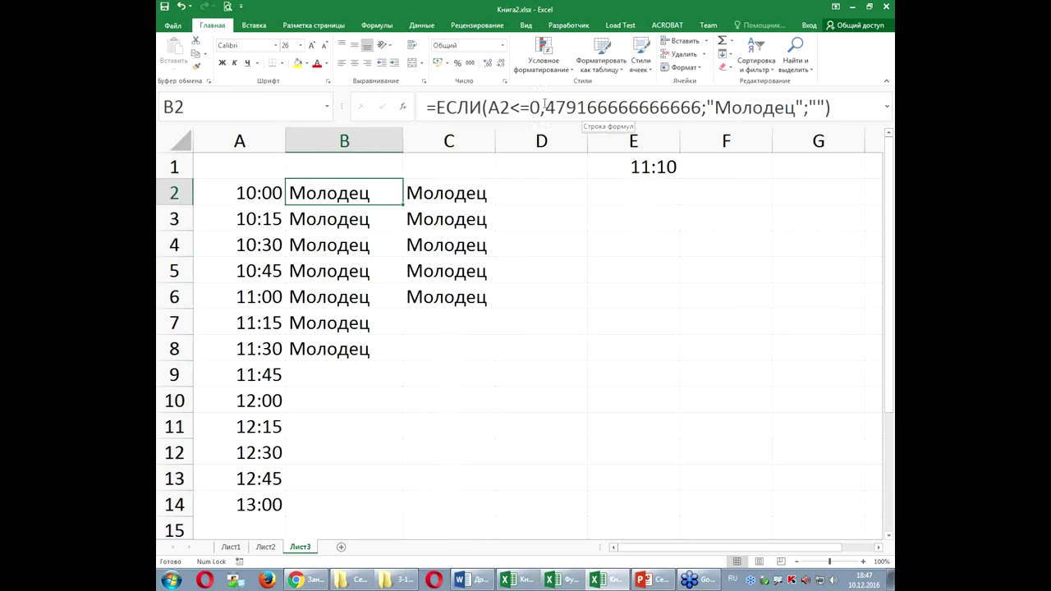
click(480, 194)
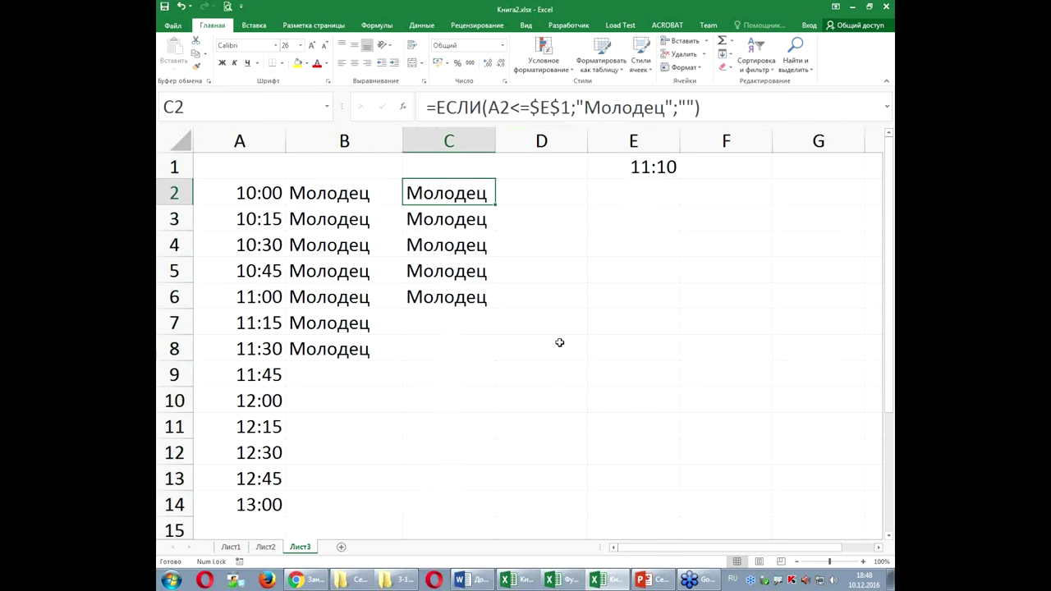
click(557, 193)
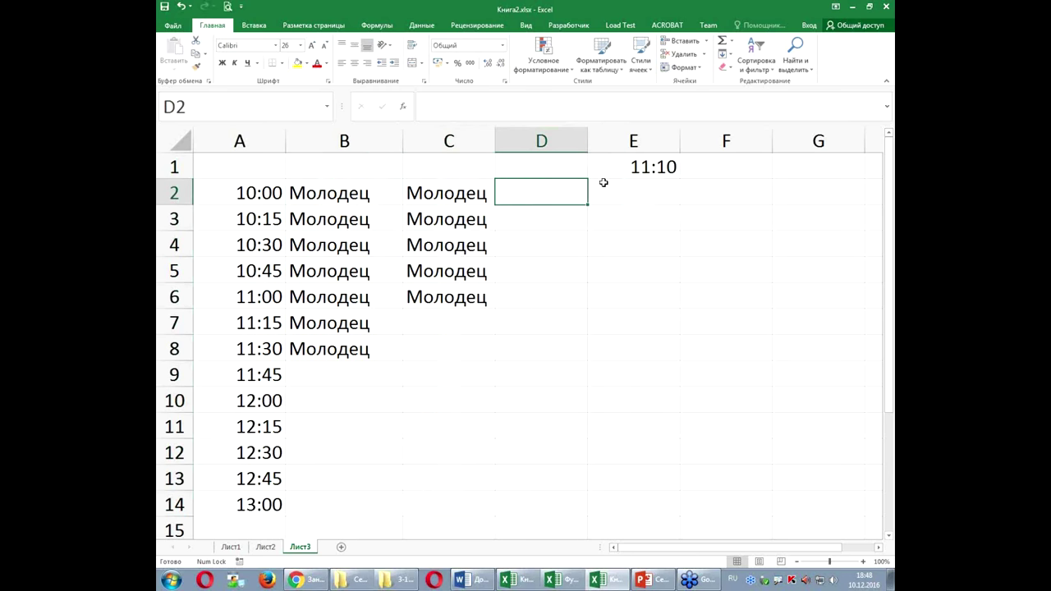
Review the A2 time and E1 threshold, then switch to the PowerPoint presentation.
click(231, 192)
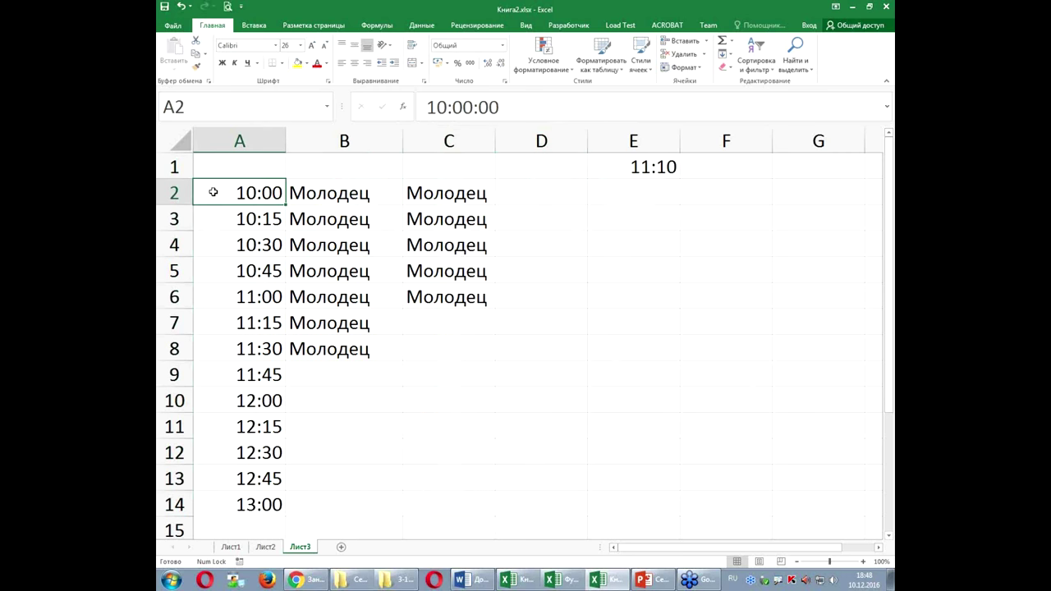
click(551, 199)
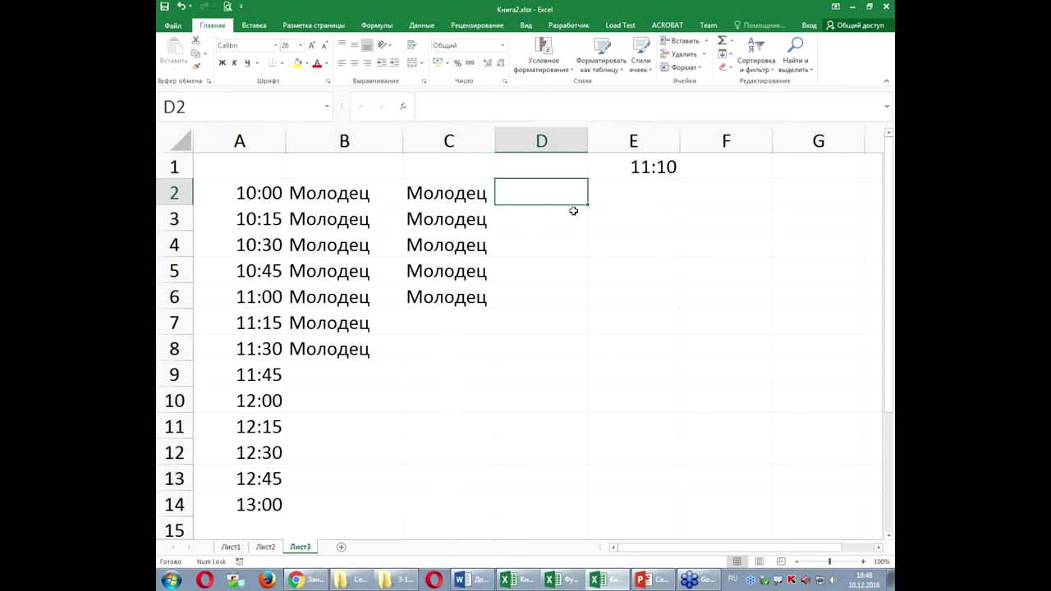
click(639, 168)
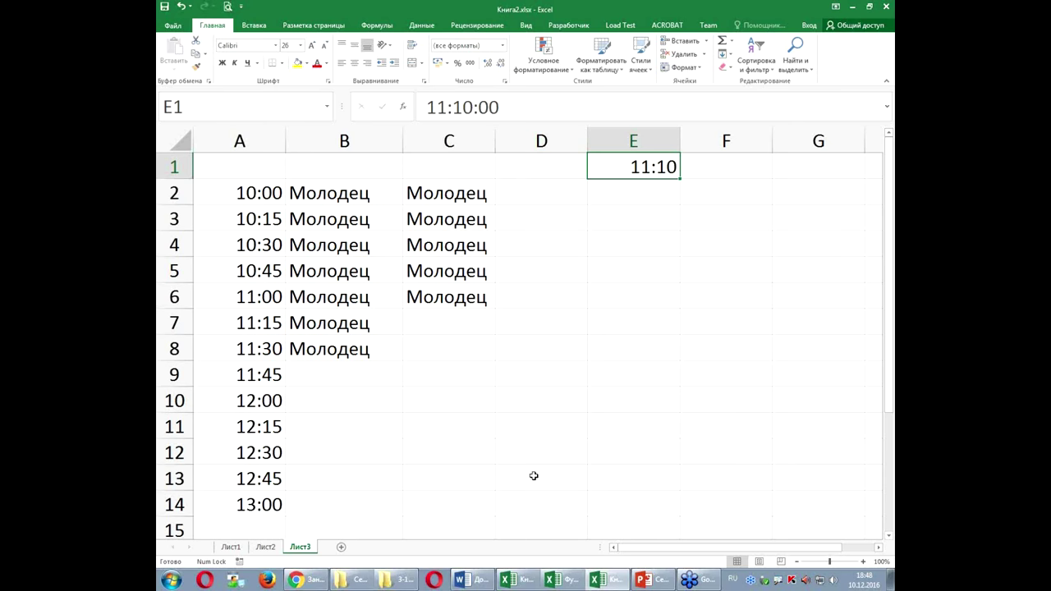
click(548, 303)
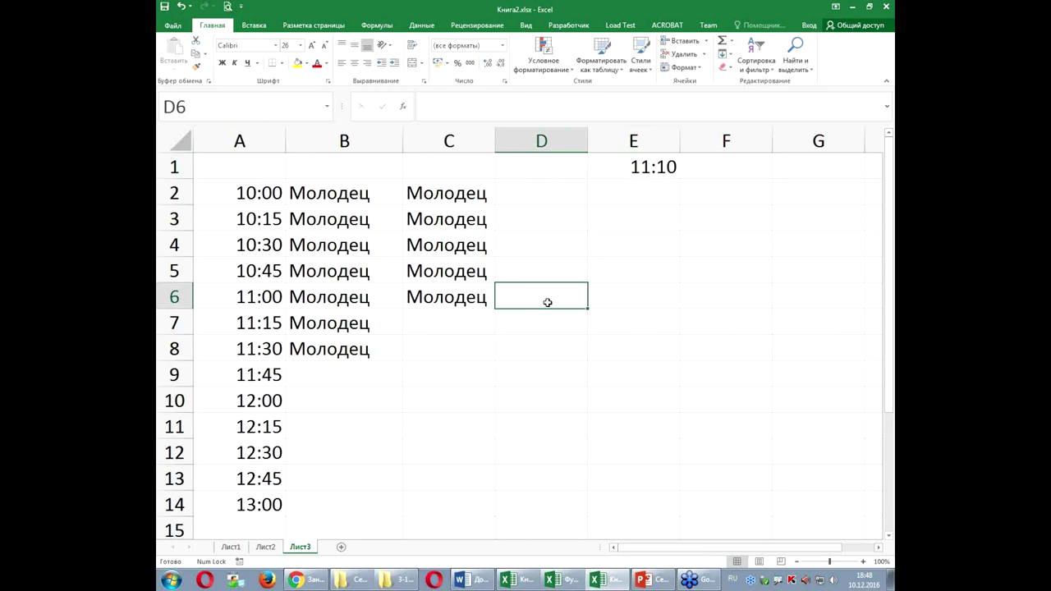
click(655, 582)
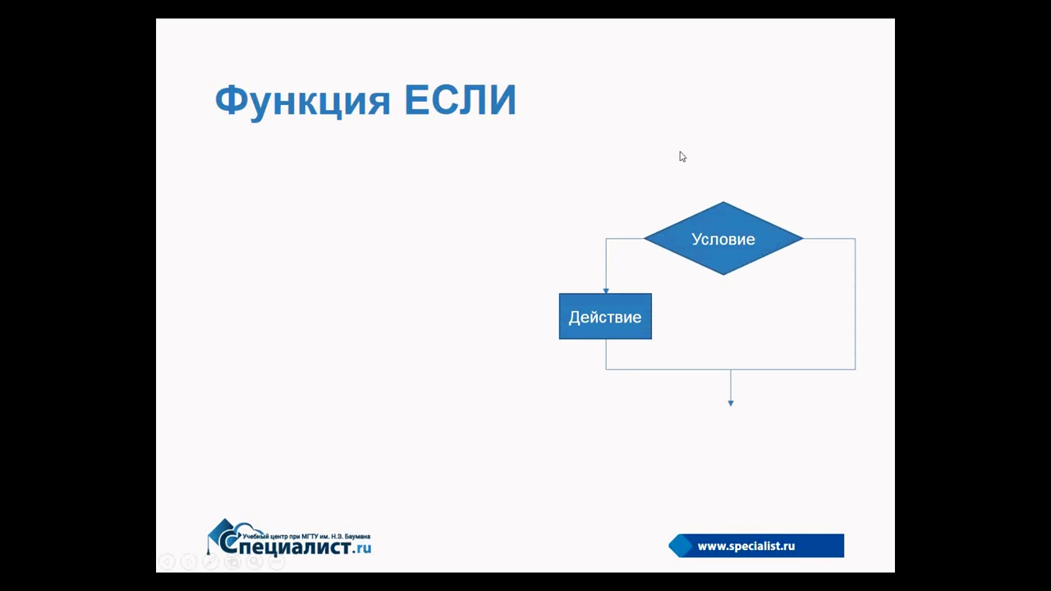
Reveal the full flowchart, handwrite and underline "что > чем" in red, and box > in blue.
click(511, 224)
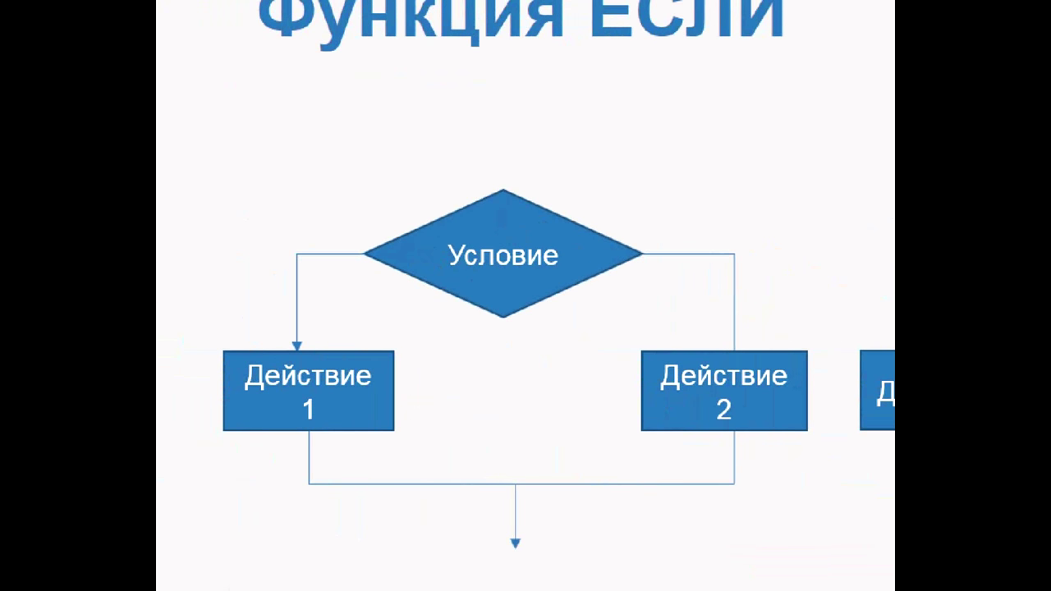
mouse_move(401, 100)
mouse_down()
mouse_move(414, 132)
mouse_move(464, 137)
mouse_up()
mouse_move(527, 106)
mouse_down()
mouse_move(568, 115)
mouse_move(629, 95)
mouse_up()
mouse_move(416, 105)
mouse_down()
mouse_move(420, 135)
mouse_move(451, 119)
mouse_up()
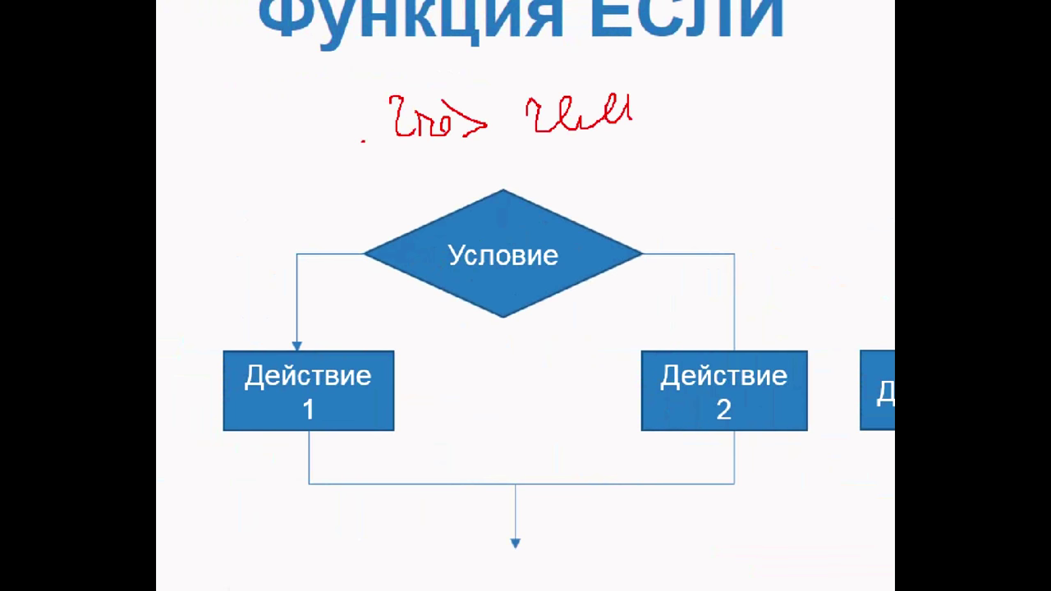
drag(362, 140, 448, 141)
drag(534, 140, 650, 137)
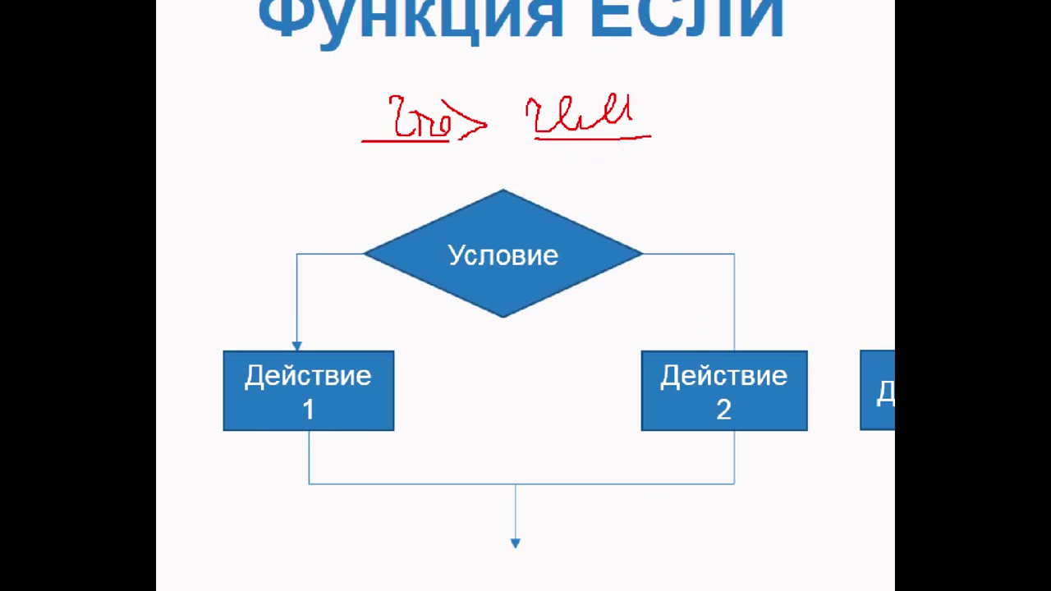
drag(444, 88, 511, 148)
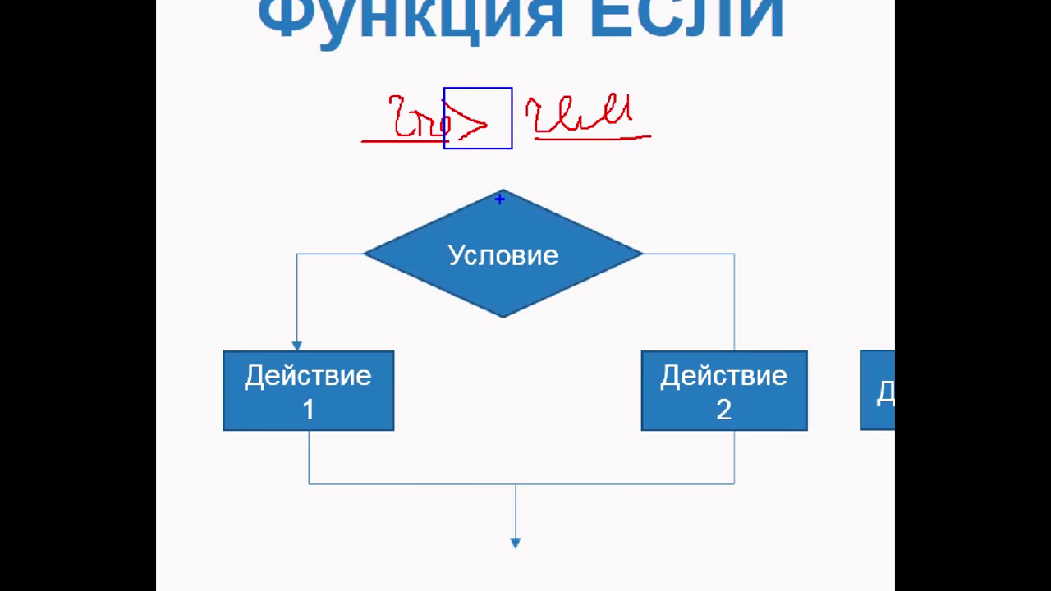
Write the operators > < = <> >= <= in blue down the slide's left side.
mouse_move(202, 78)
mouse_down()
mouse_move(253, 151)
mouse_move(230, 225)
mouse_move(246, 227)
mouse_move(219, 269)
mouse_move(271, 255)
mouse_up()
drag(257, 262, 271, 263)
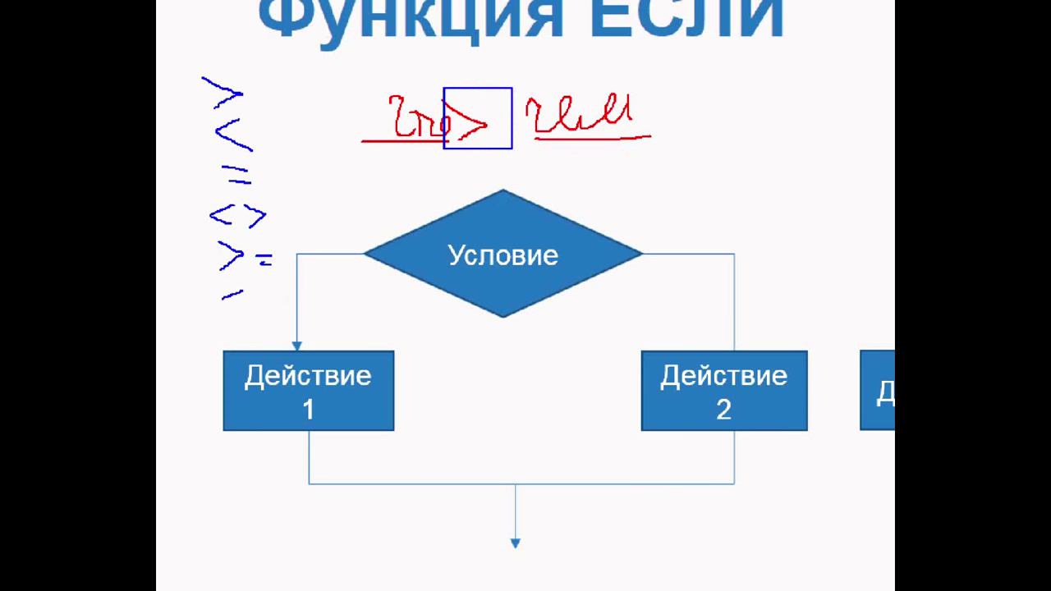
drag(252, 303, 273, 301)
Label the diamond's branches ДА/ИСТ on the left and нет/ложь on the right in red.
drag(483, 226, 502, 225)
mouse_move(298, 225)
mouse_down()
mouse_move(298, 242)
mouse_move(327, 229)
mouse_move(340, 245)
mouse_up()
drag(306, 186, 321, 205)
key(ctrl+z)
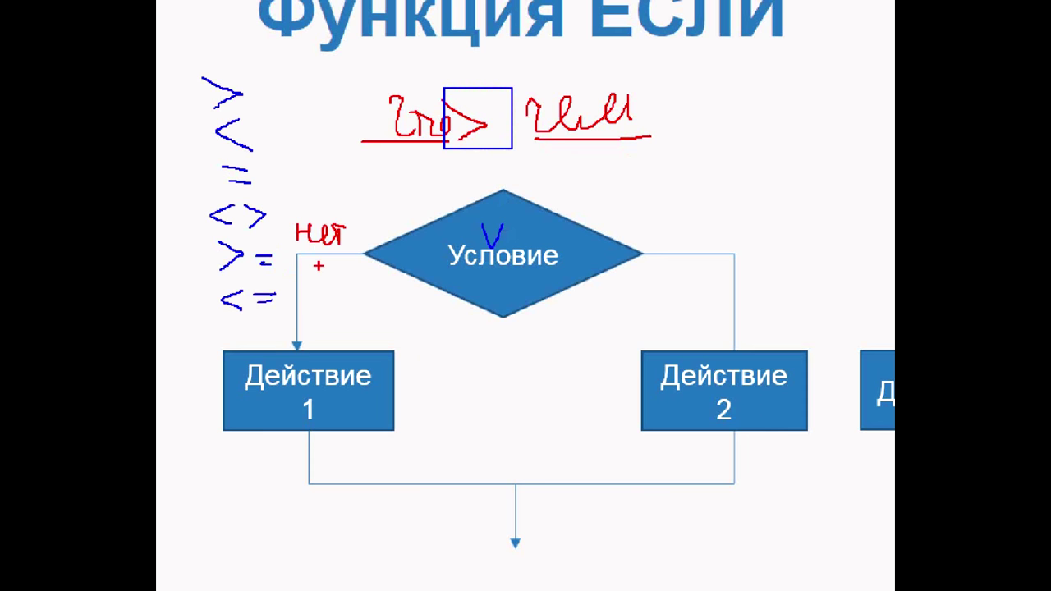
key(ctrl+z)
key(ctrl+z)
key(ctrl+z)
mouse_move(308, 230)
mouse_down()
mouse_move(314, 207)
mouse_move(321, 230)
mouse_move(343, 217)
mouse_move(313, 246)
mouse_move(335, 235)
mouse_move(344, 260)
mouse_up()
mouse_move(675, 198)
mouse_down()
mouse_move(676, 228)
mouse_move(691, 205)
mouse_move(717, 228)
mouse_move(731, 195)
mouse_up()
mouse_move(688, 263)
mouse_down()
mouse_move(763, 245)
mouse_move(778, 261)
mouse_up()
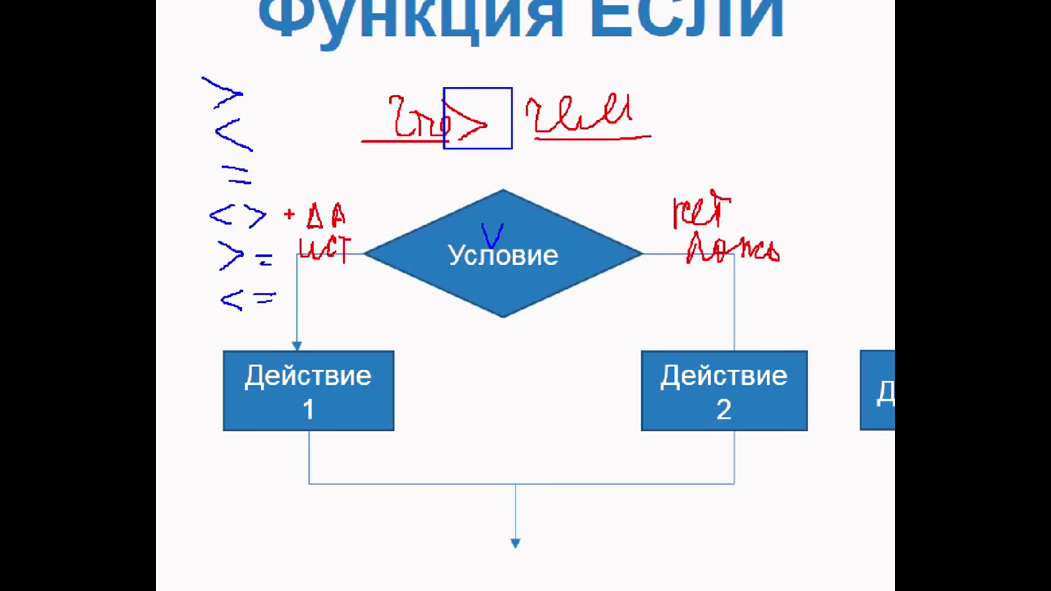
drag(289, 228, 344, 229)
Add green marks above Действие 1 and ticks beside both actions.
key(g)
drag(315, 299, 380, 307)
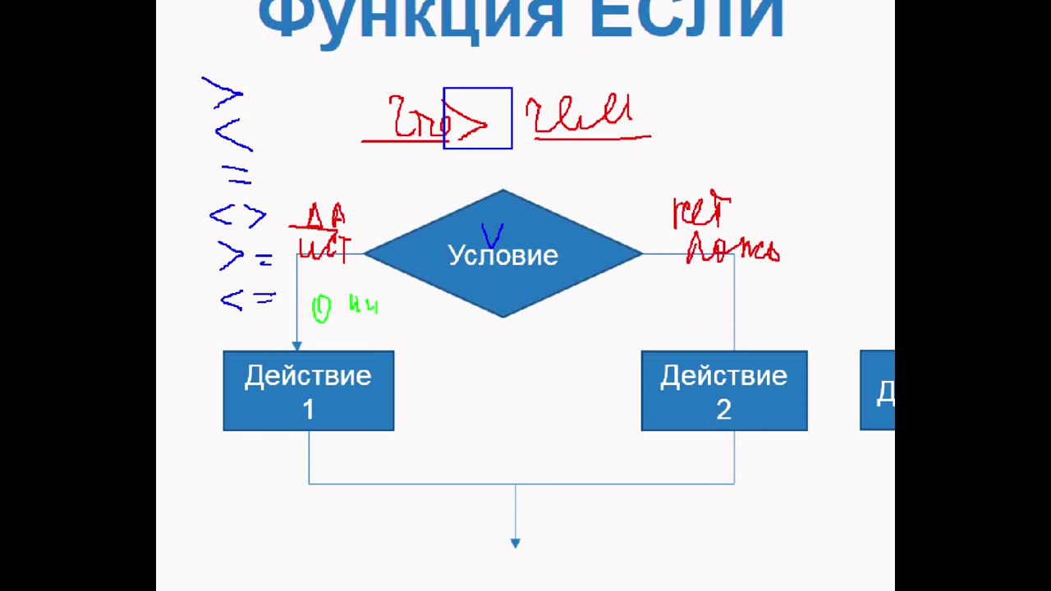
drag(408, 376, 441, 367)
mouse_move(608, 380)
mouse_down()
mouse_move(628, 367)
mouse_move(609, 396)
mouse_up()
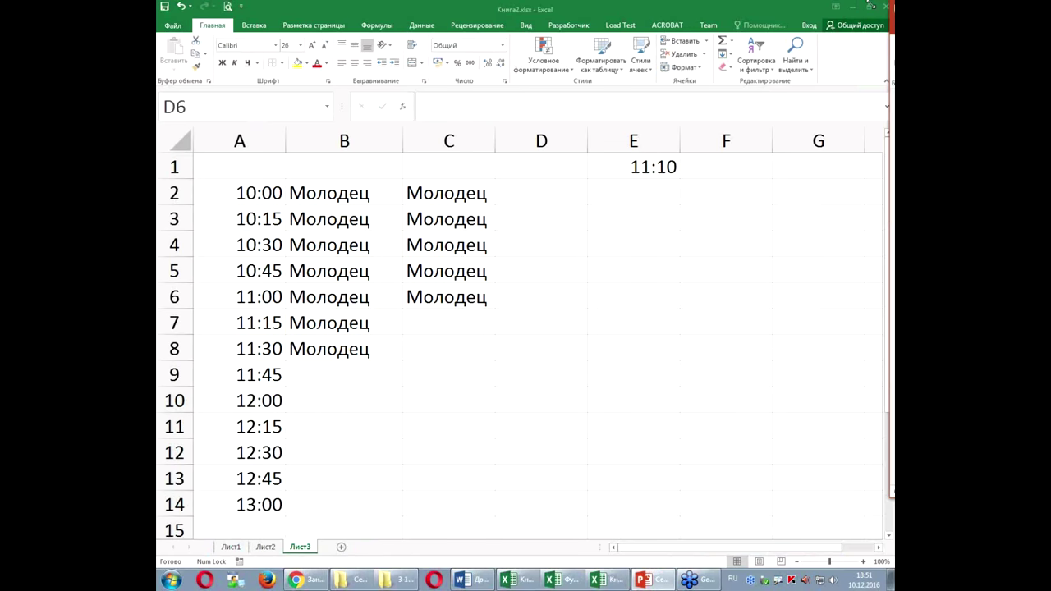
Bring the Excel time sheet back to the front.
click(805, 8)
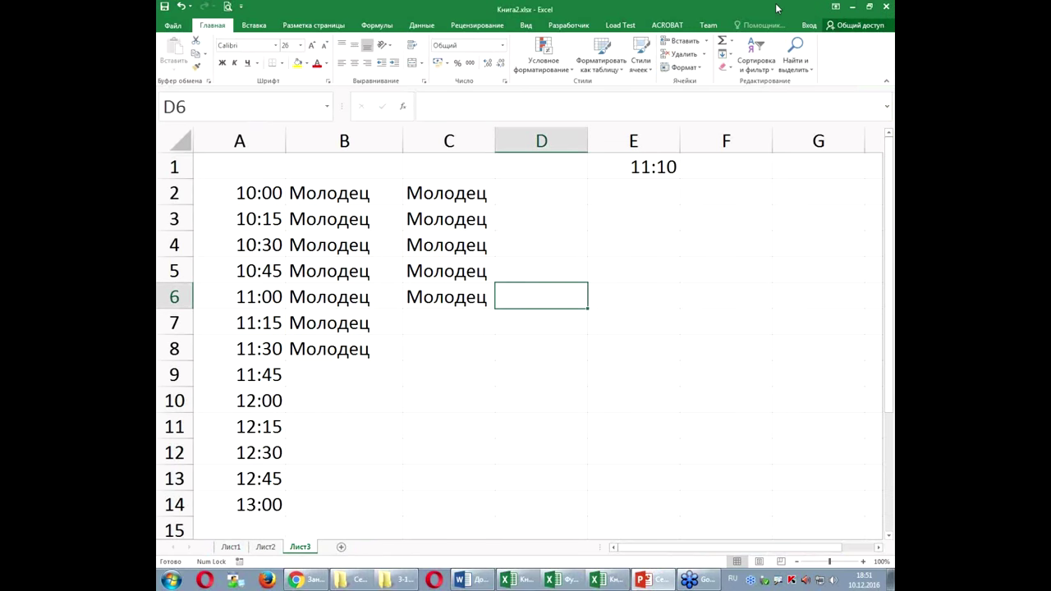
Close Excel, saving the workbook, and return to PowerPoint.
click(886, 8)
click(465, 312)
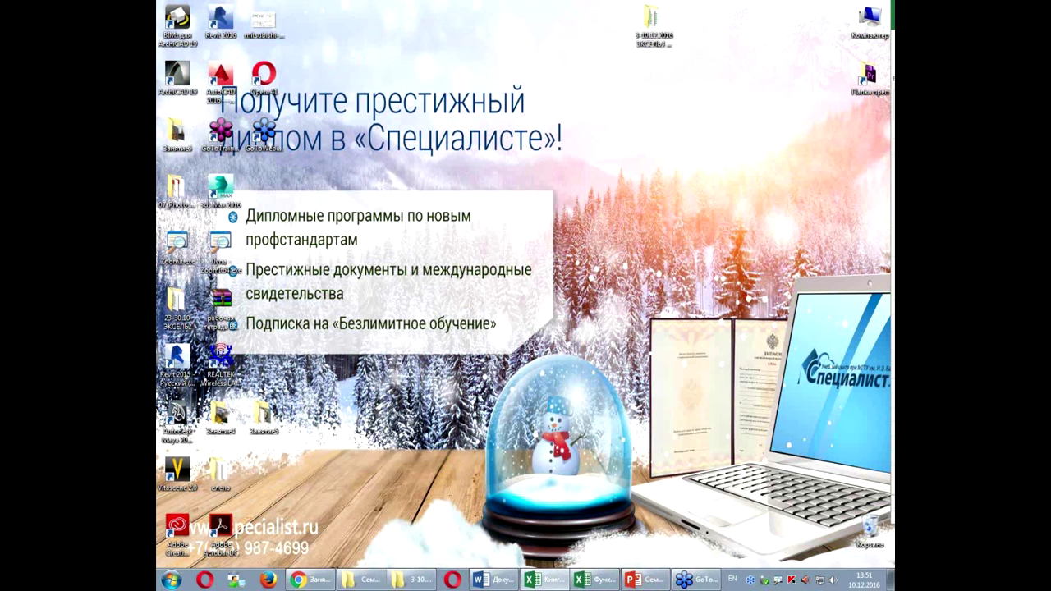
click(650, 583)
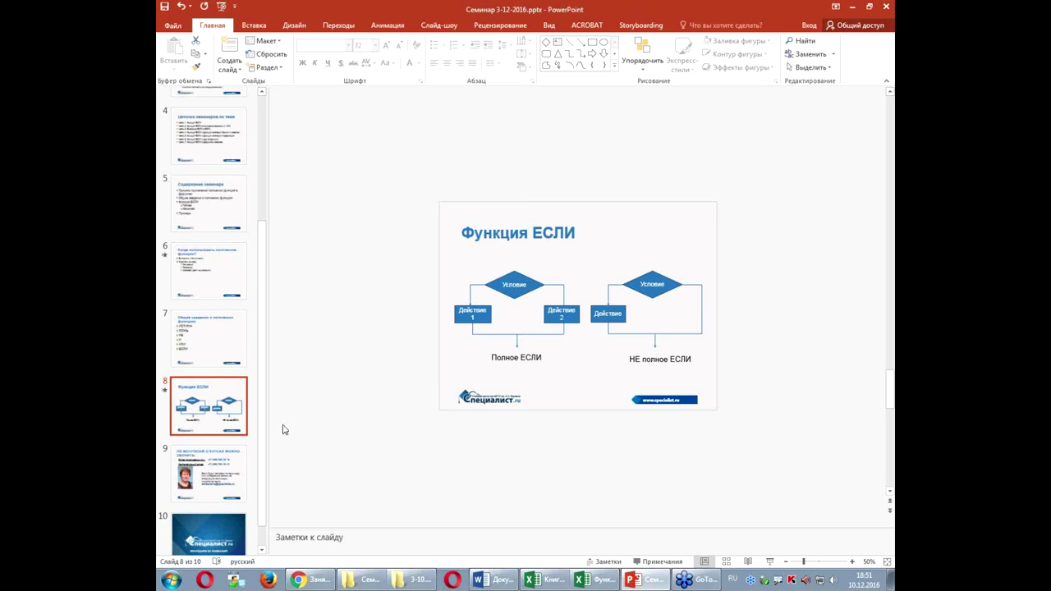
Run the slide show from contacts slide 9 and advance to the БЛАГОДАРЮ ЗА ВНИМАНИЕ! slide.
click(211, 473)
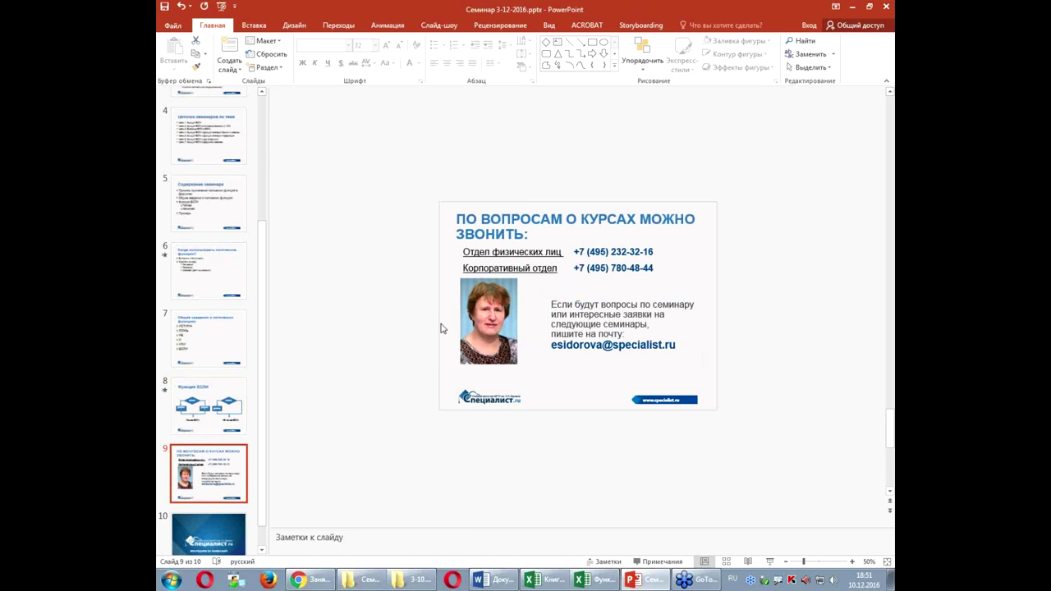
key(shift+F5)
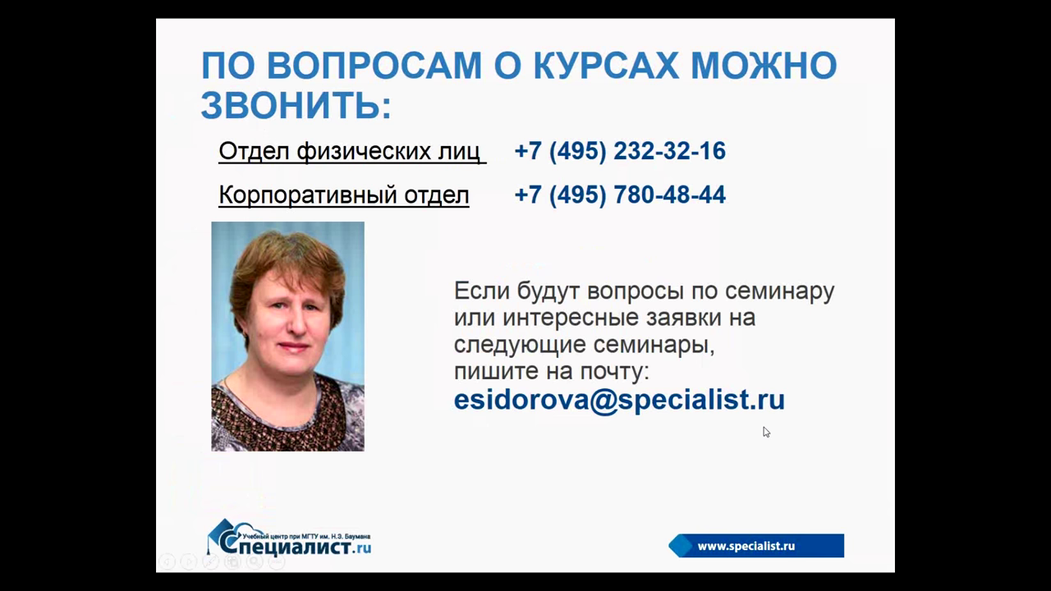
click(546, 452)
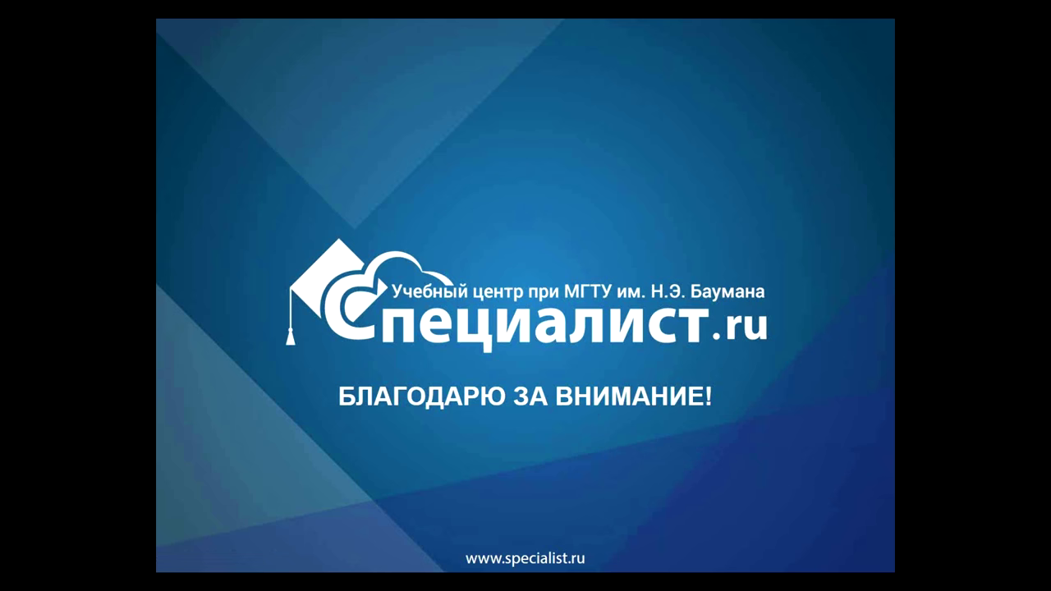